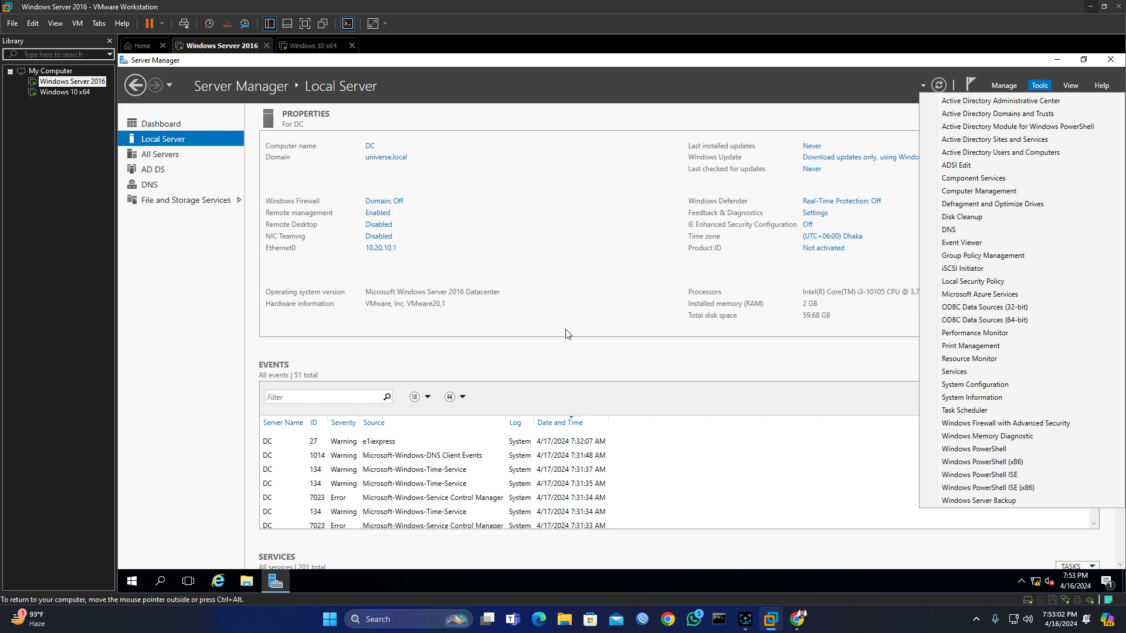
Step: Launch Active Directory Users and Computers from Server Manager's Tools list
{"action": "left_click", "coordinate": [541, 226]}
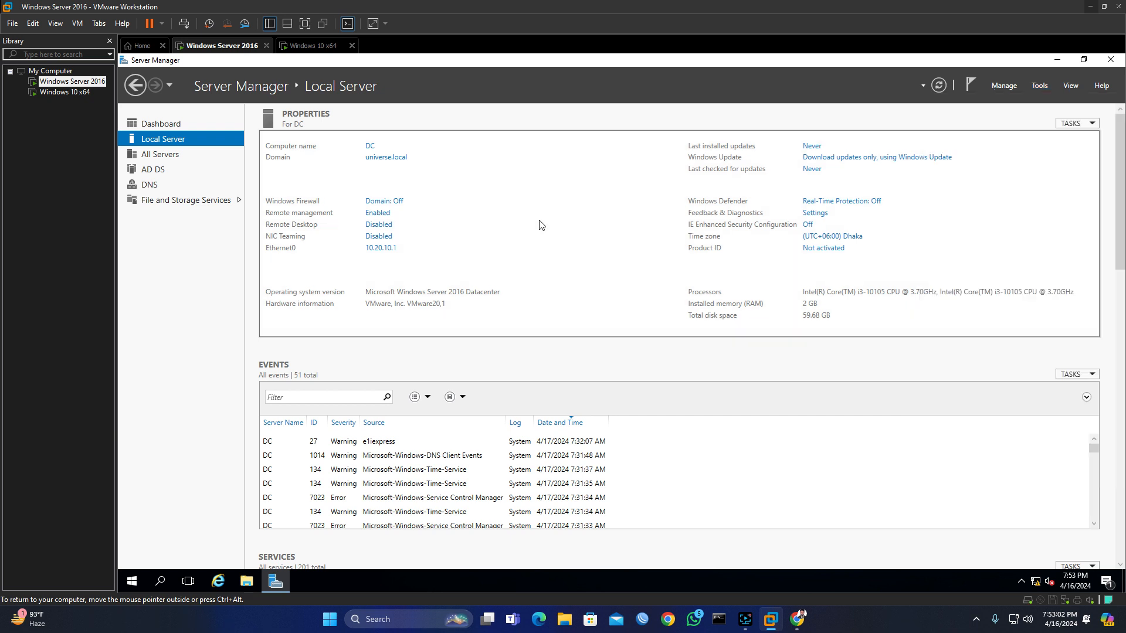
{"action": "left_click", "coordinate": [1040, 86]}
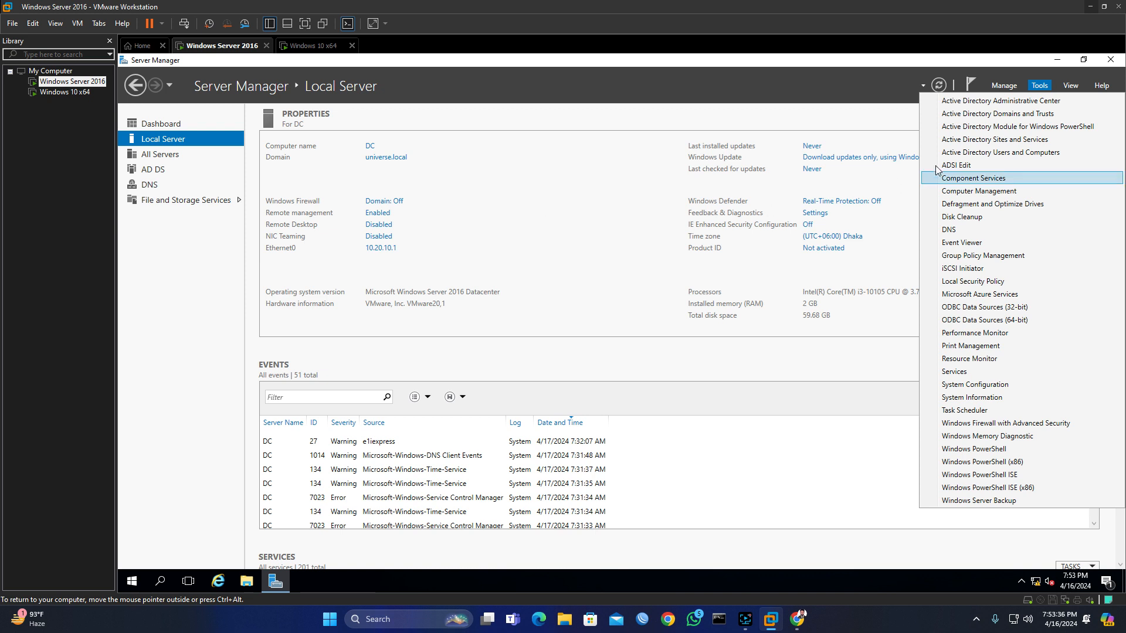
{"action": "left_click", "coordinate": [1040, 86]}
{"action": "left_click", "coordinate": [1040, 86]}
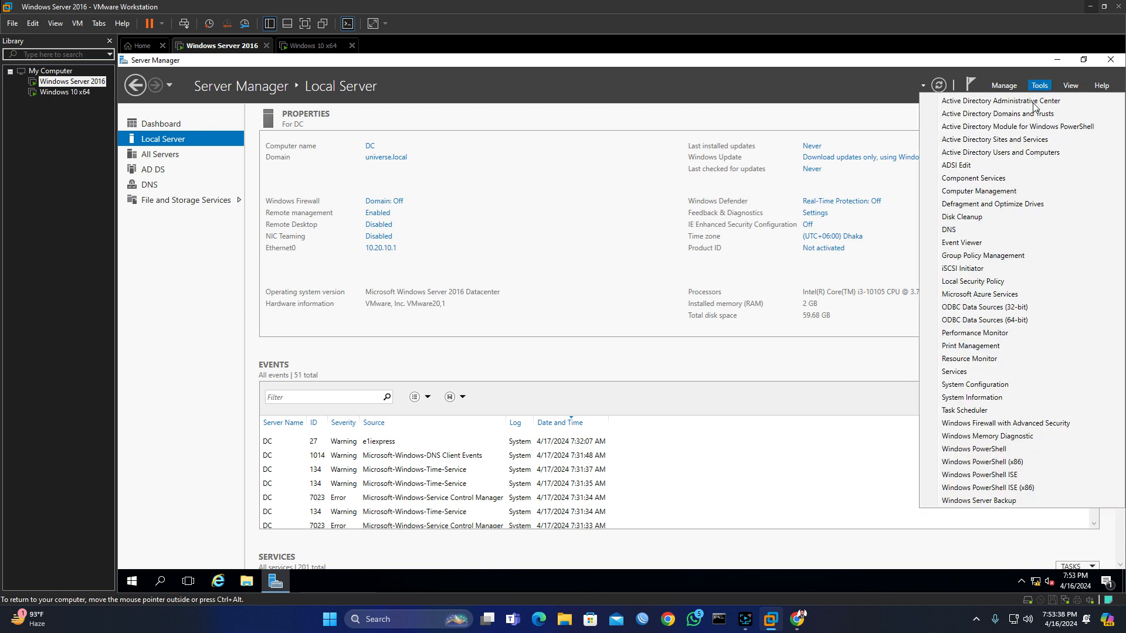
{"action": "left_click", "coordinate": [1021, 154]}
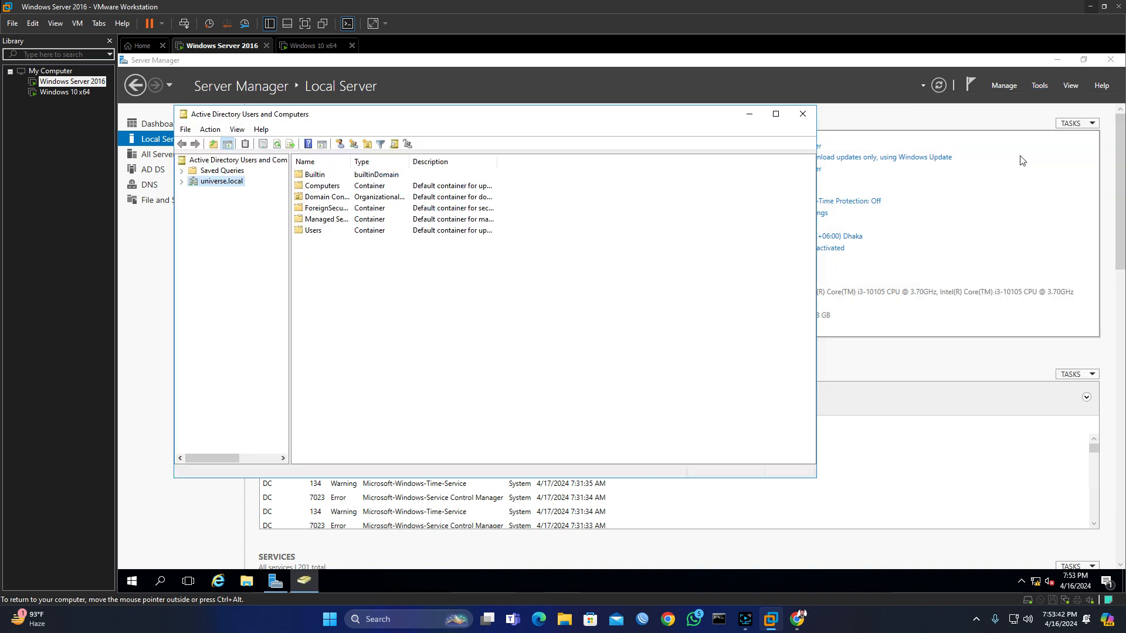
Step: Expand universe.local to reveal Builtin, Computers, Users and the other default containers
{"action": "left_click", "coordinate": [182, 181]}
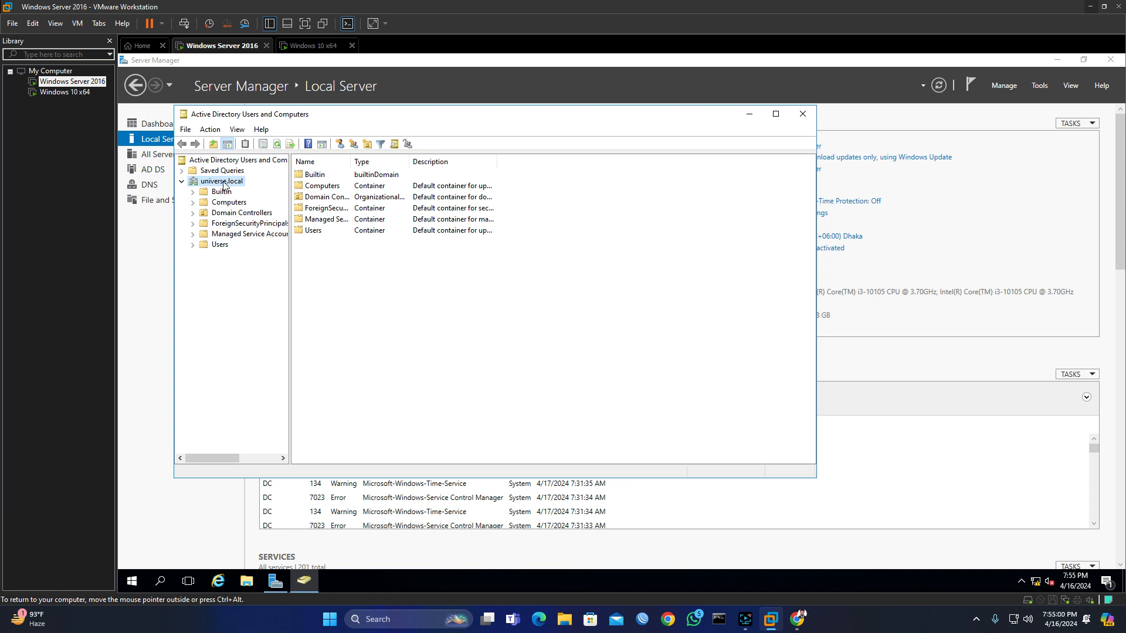
Step: Create an organizational unit named 'Sales Department' under universe.local
{"action": "right_click", "coordinate": [224, 185]}
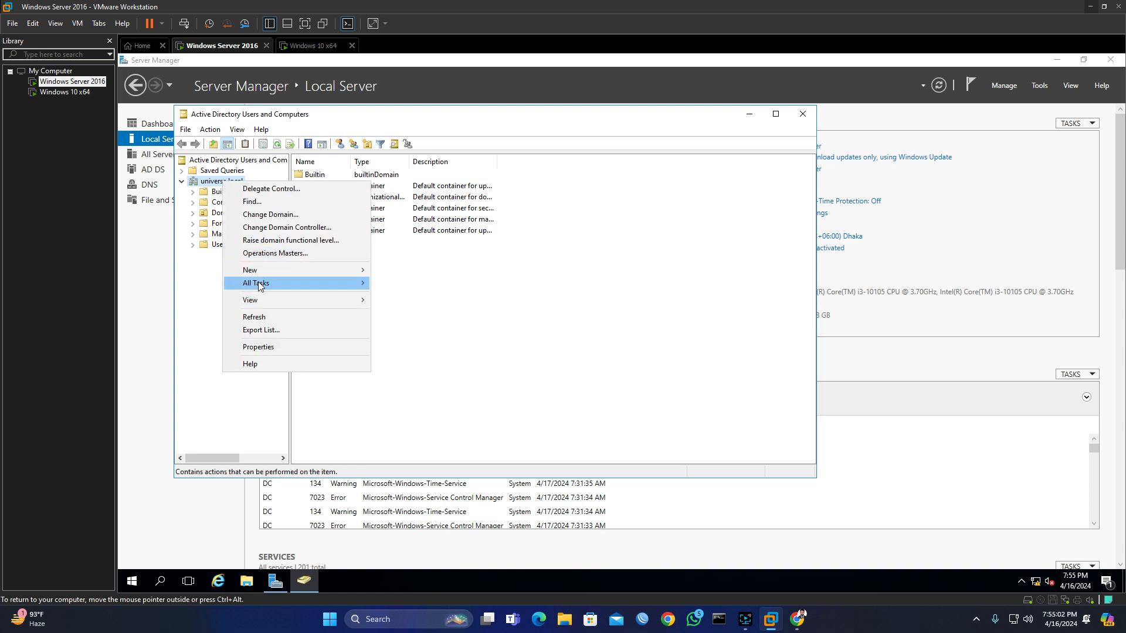
{"action": "mouse_move", "coordinate": [264, 267]}
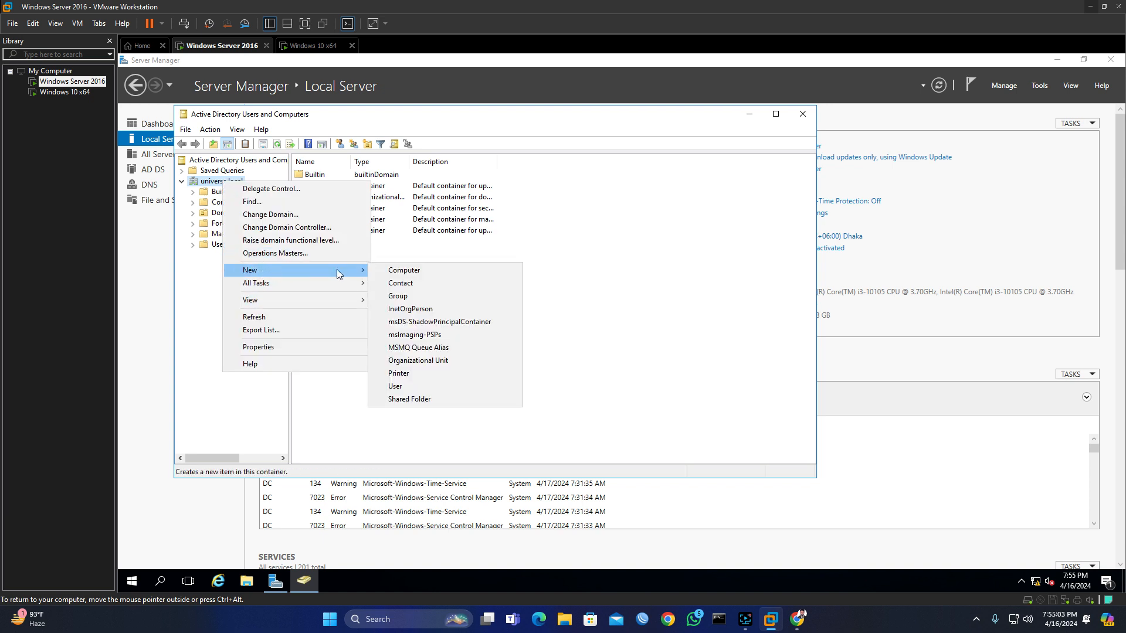
{"action": "left_click", "coordinate": [431, 362]}
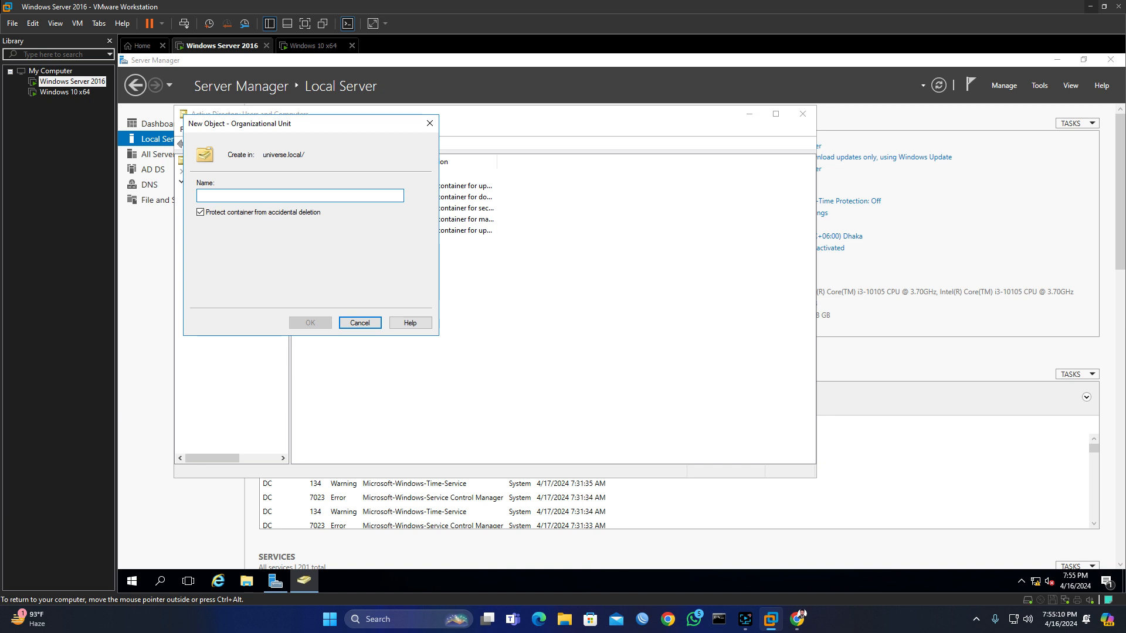
{"action": "type", "text": "Sal"}
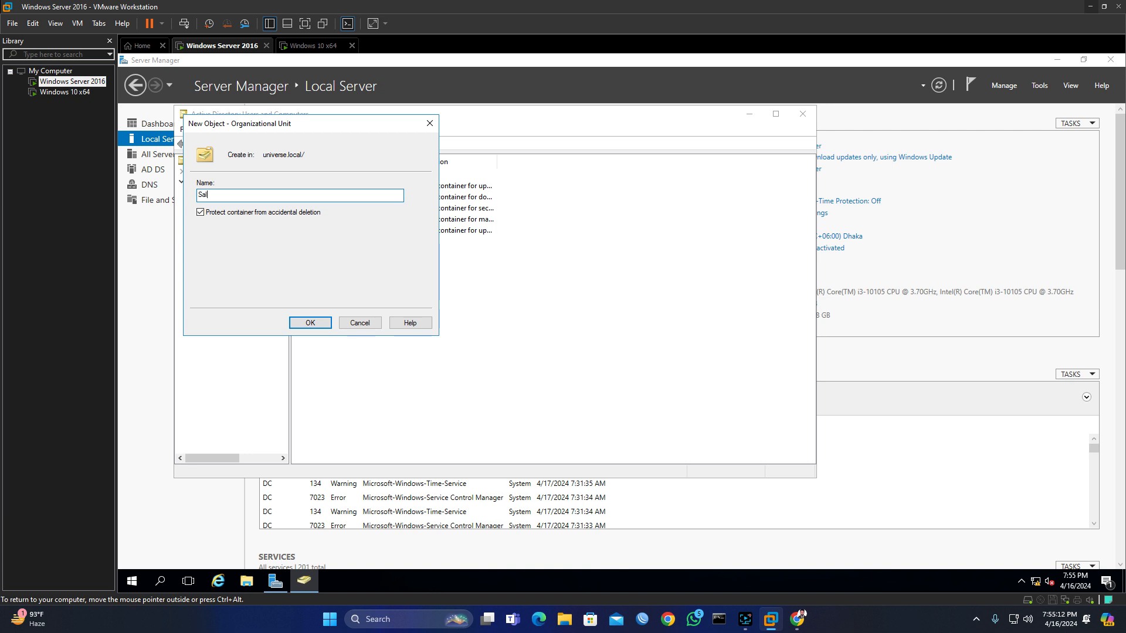
{"action": "type", "text": "es Department"}
{"action": "left_click", "coordinate": [310, 322]}
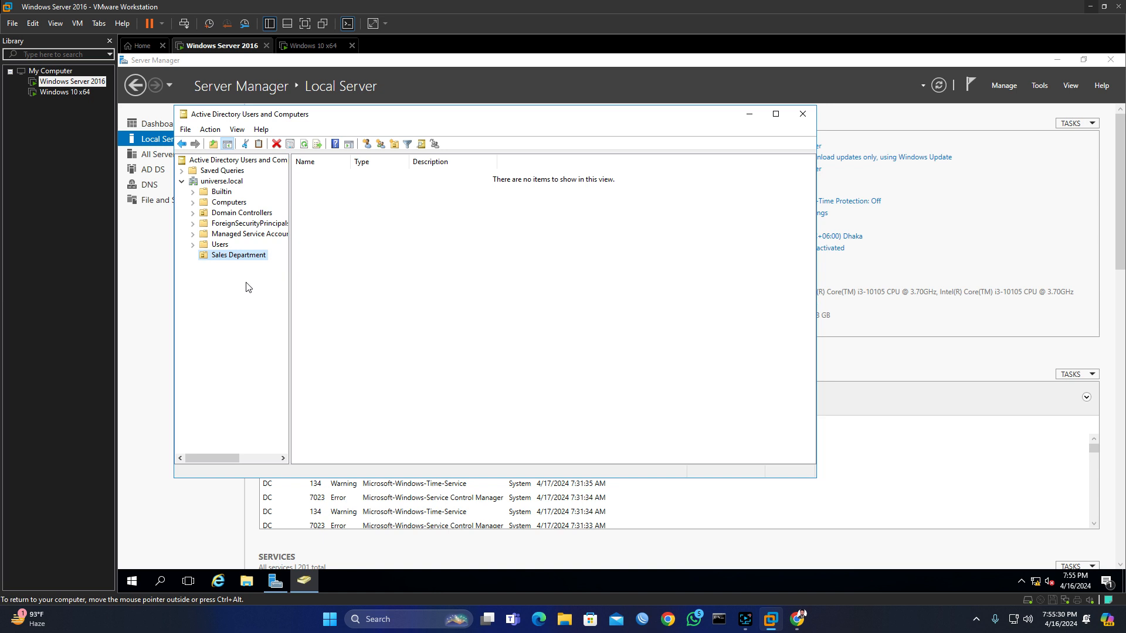
Step: Create the 'Management Department' organizational unit under universe.local
{"action": "right_click", "coordinate": [219, 186]}
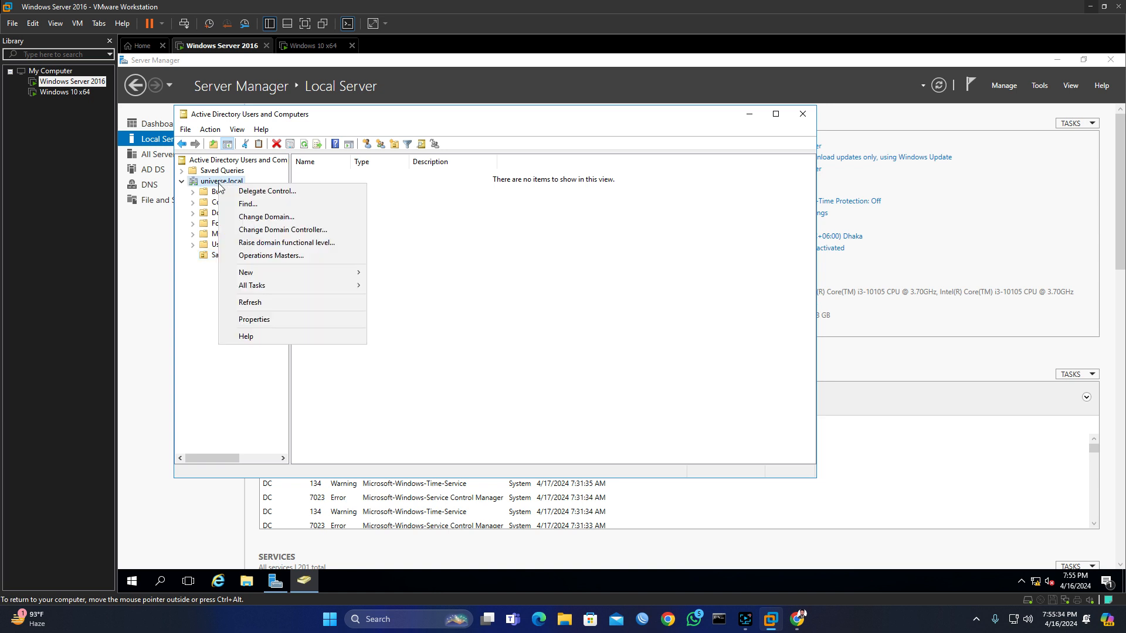
{"action": "mouse_move", "coordinate": [304, 272]}
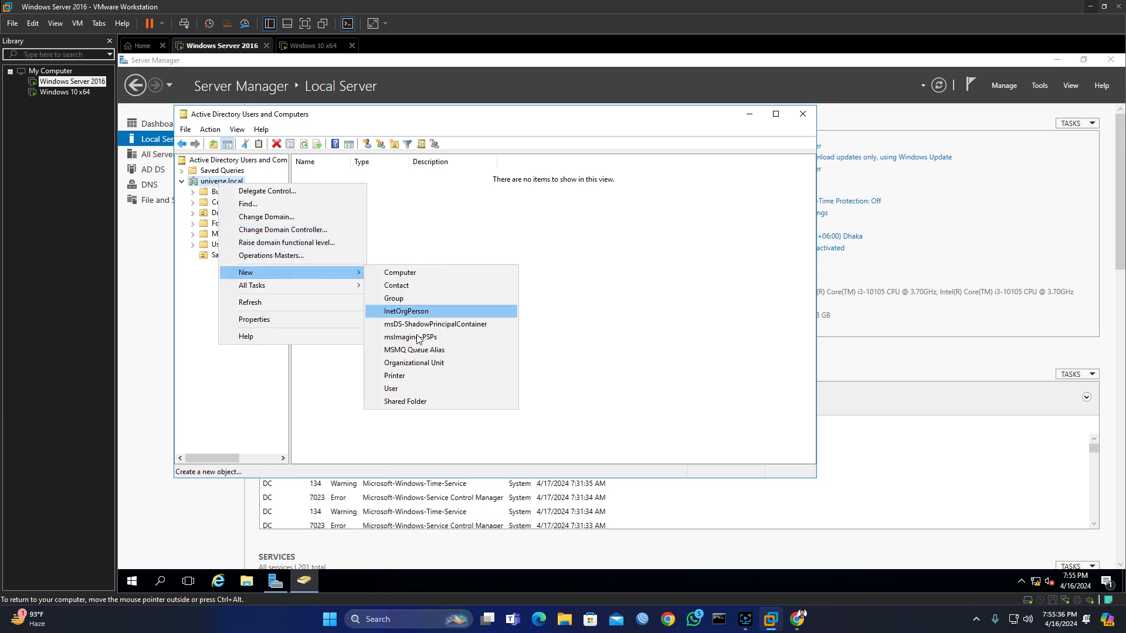
{"action": "left_click", "coordinate": [429, 365]}
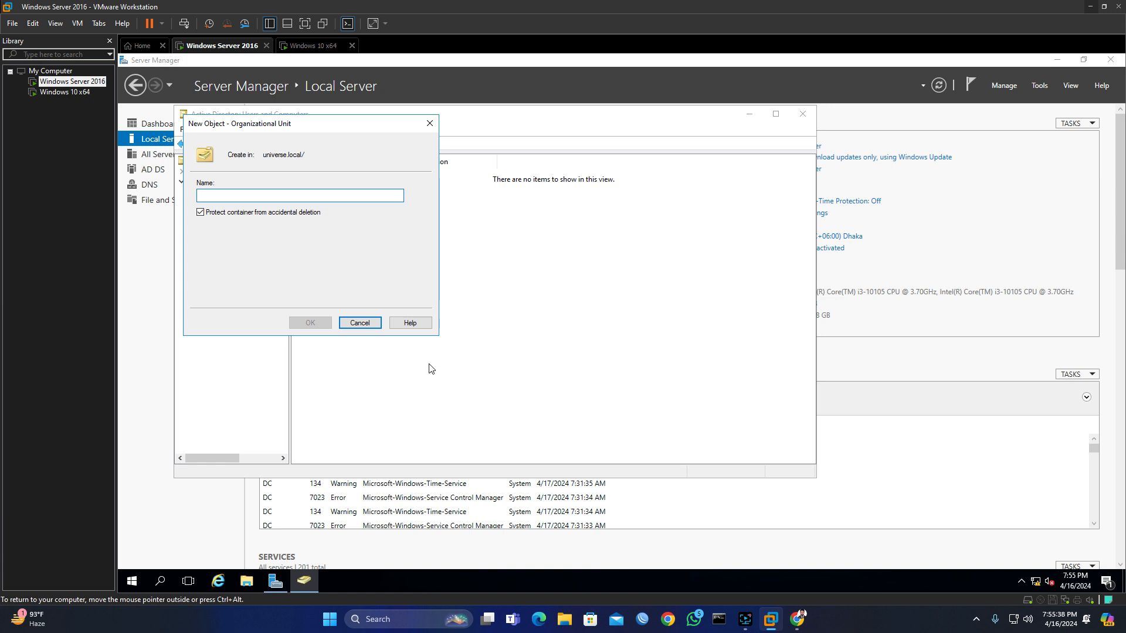
{"action": "type", "text": "Ma"}
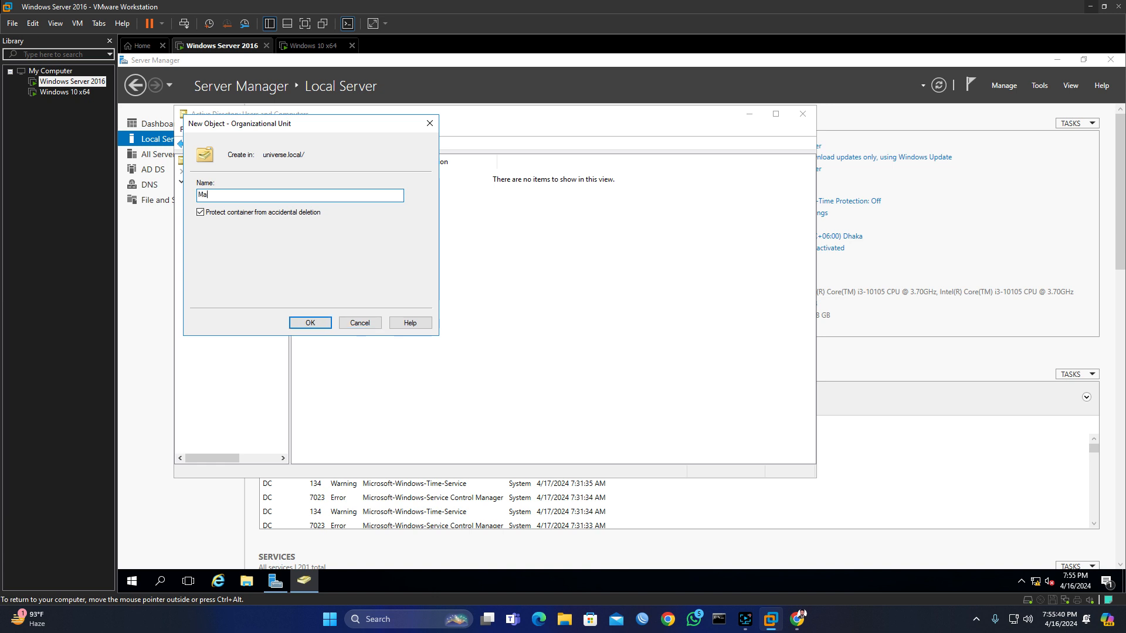
{"action": "type", "text": "nagement Department"}
{"action": "left_click", "coordinate": [320, 327]}
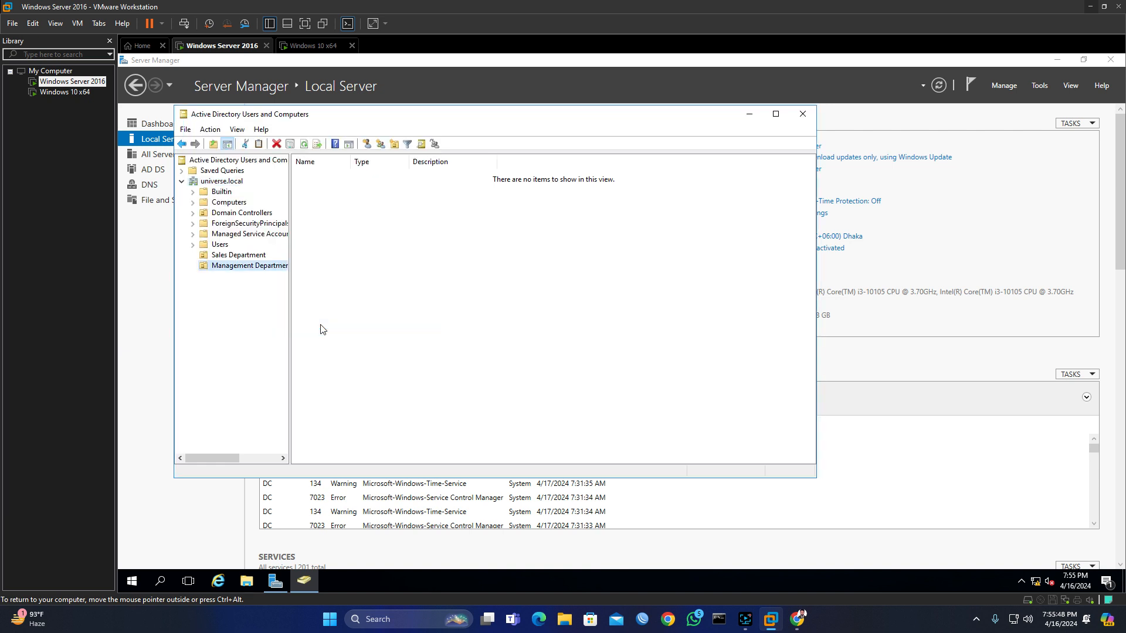
Step: Create the 'IT Department' organizational unit and widen the folder tree pane
{"action": "right_click", "coordinate": [214, 183]}
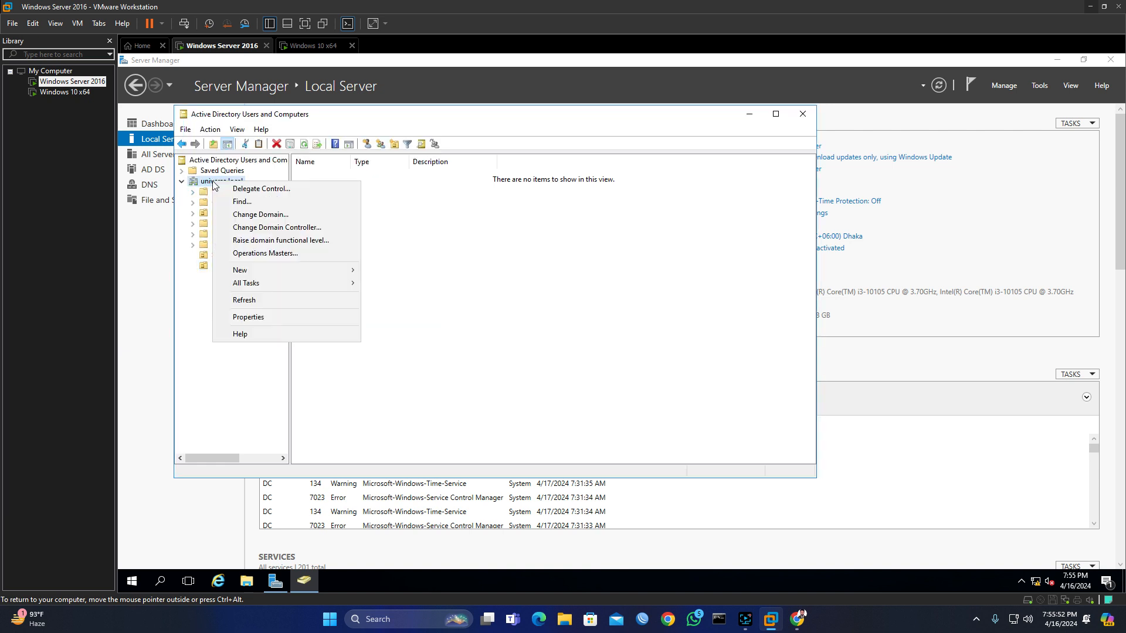
{"action": "mouse_move", "coordinate": [266, 271]}
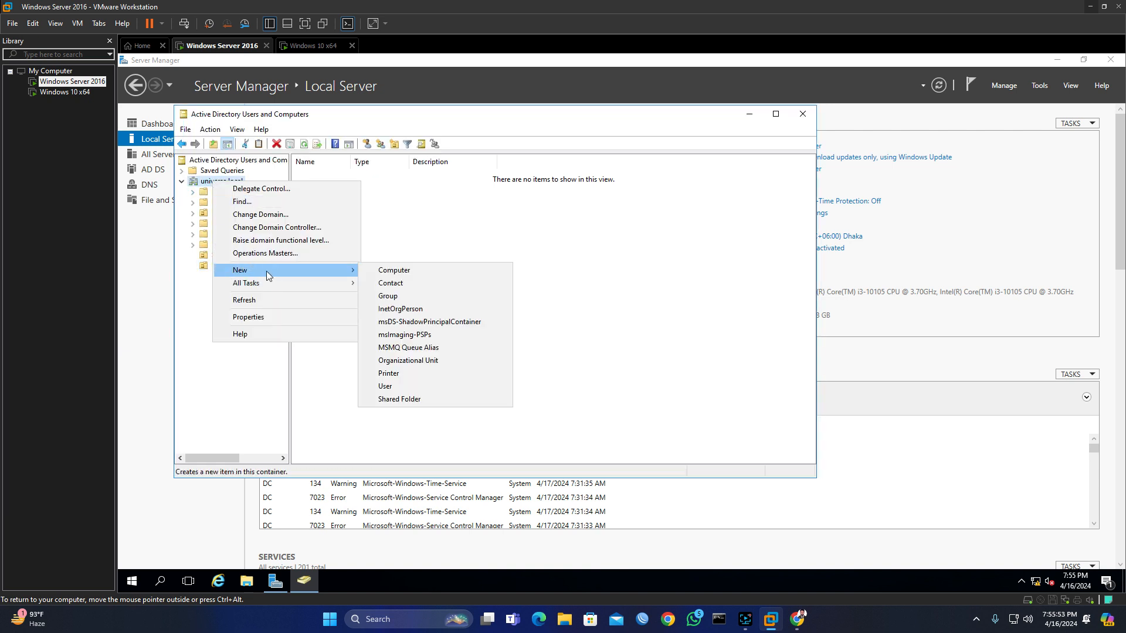
{"action": "left_click", "coordinate": [409, 360]}
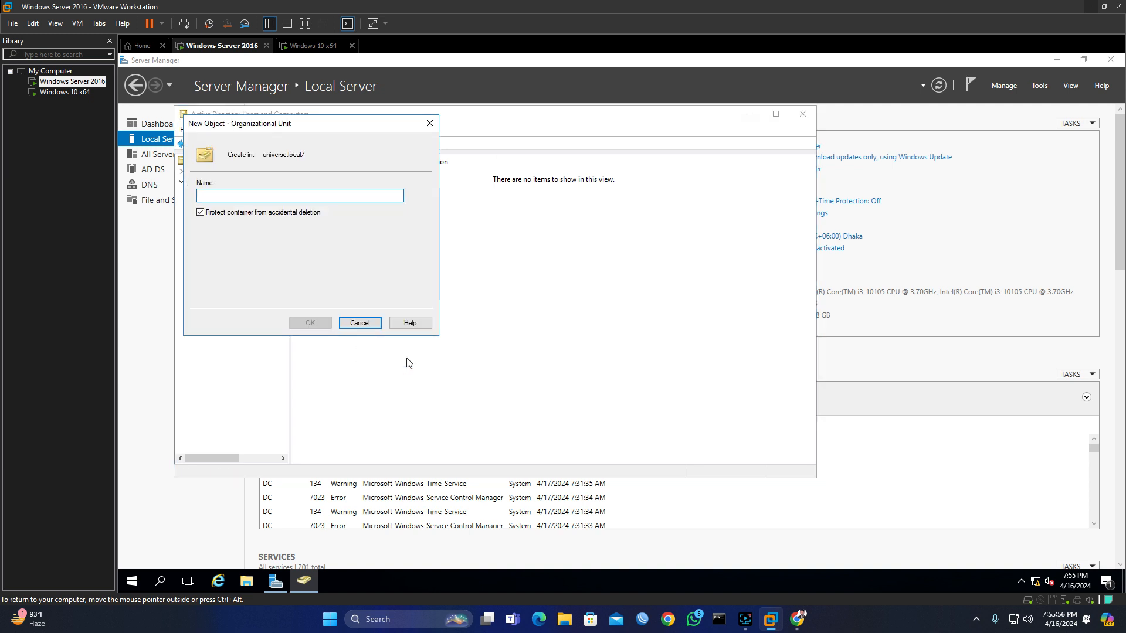
{"action": "type", "text": "IT"}
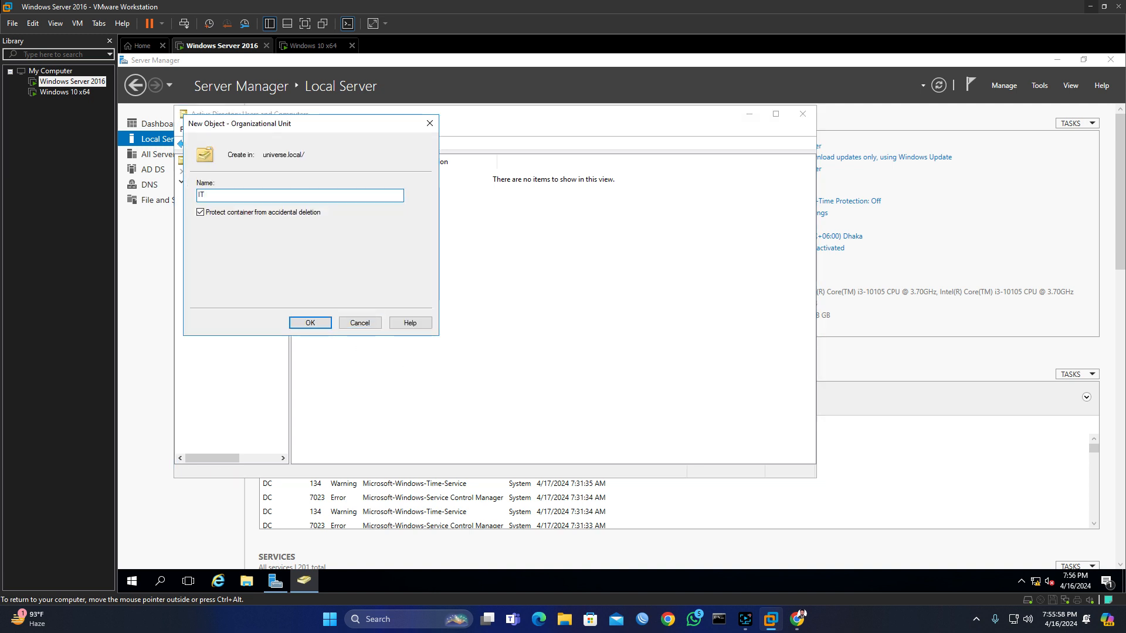
{"action": "type", "text": " Department"}
{"action": "left_click", "coordinate": [319, 324]}
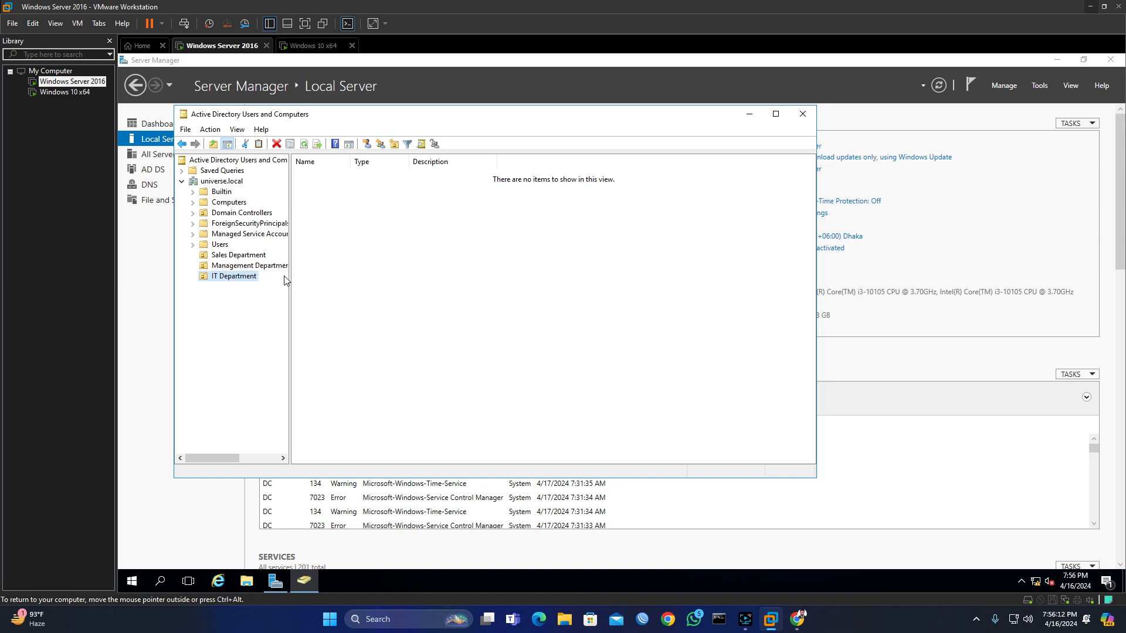
{"action": "left_click_drag", "start_coordinate": [291, 273], "coordinate": [324, 279]}
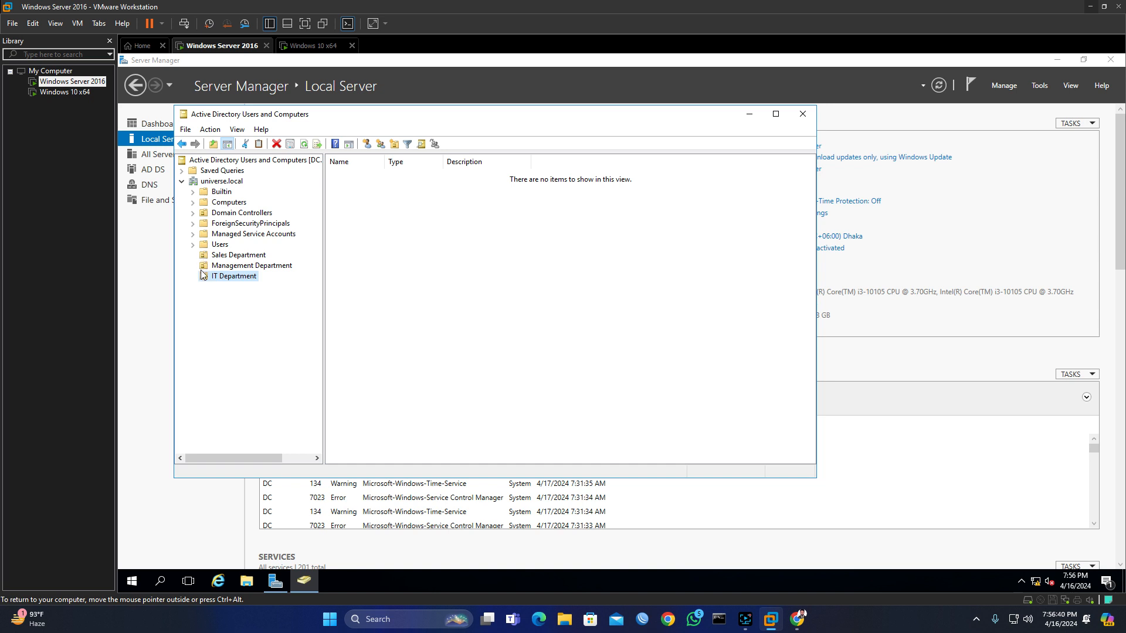
Step: Start a new user account in the Users container
{"action": "left_click", "coordinate": [220, 246]}
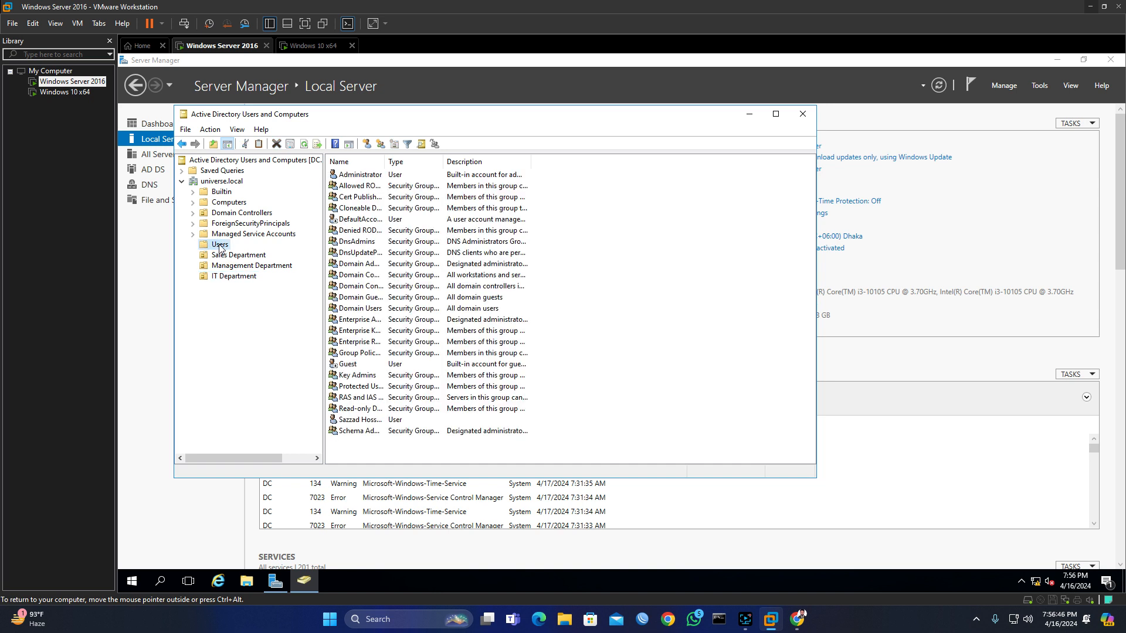
{"action": "right_click", "coordinate": [220, 245]}
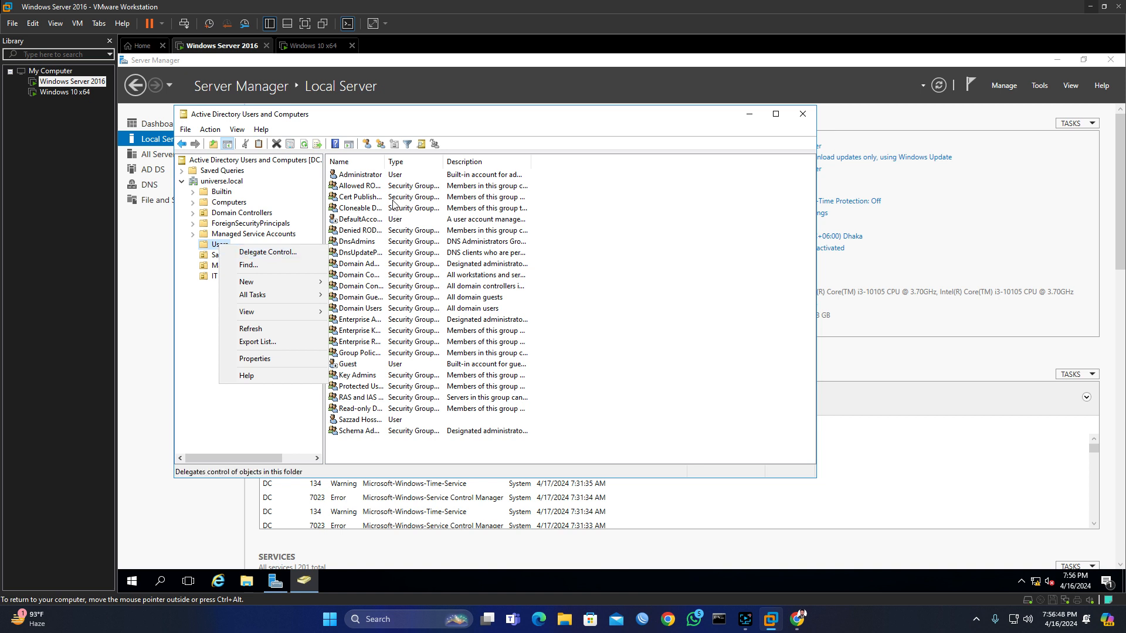
{"action": "left_click", "coordinate": [624, 231]}
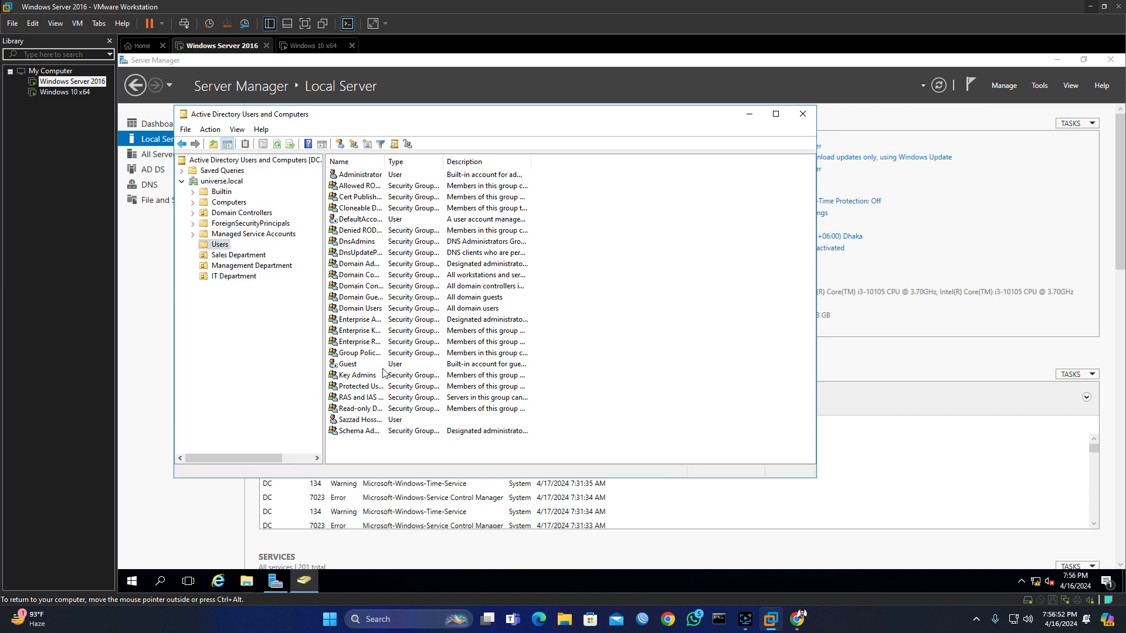
{"action": "right_click", "coordinate": [220, 247]}
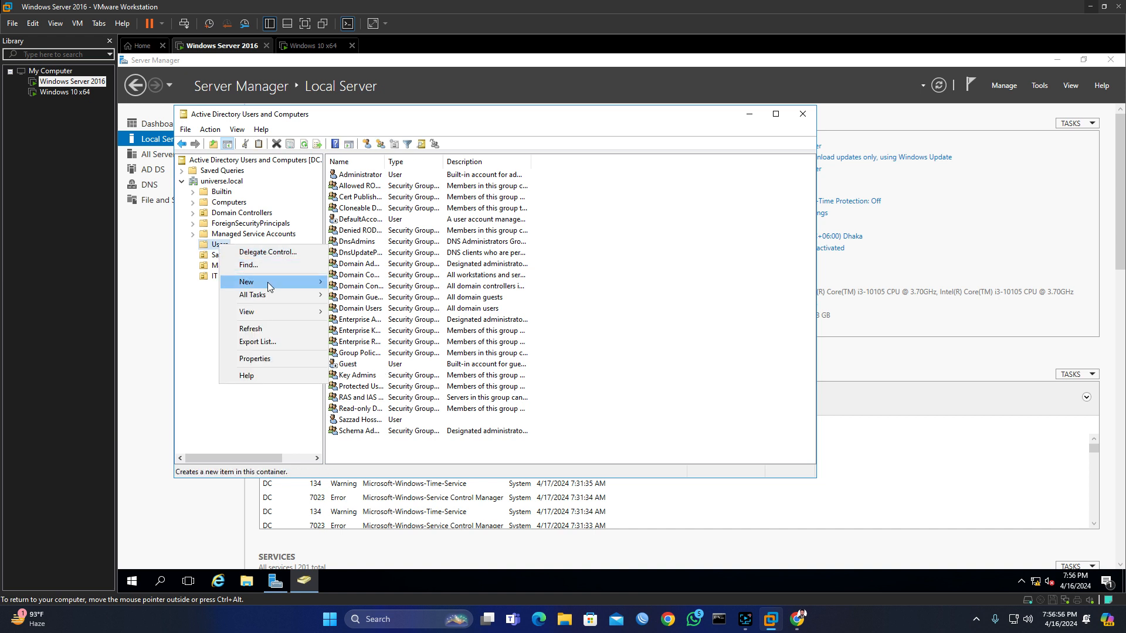
{"action": "mouse_move", "coordinate": [267, 283]}
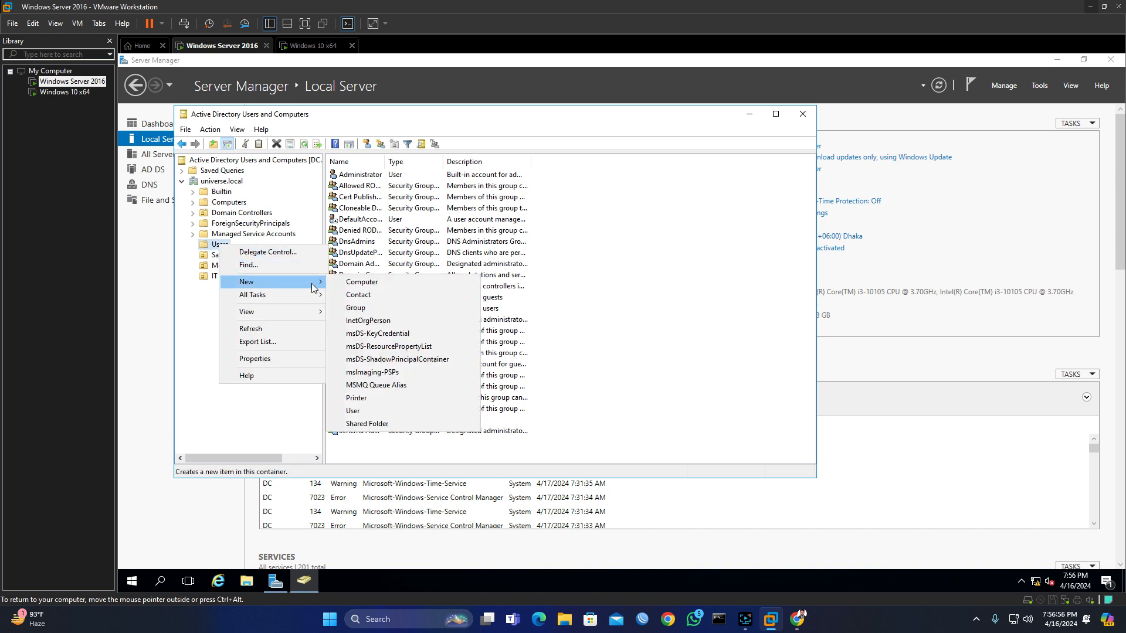
{"action": "left_click", "coordinate": [367, 413]}
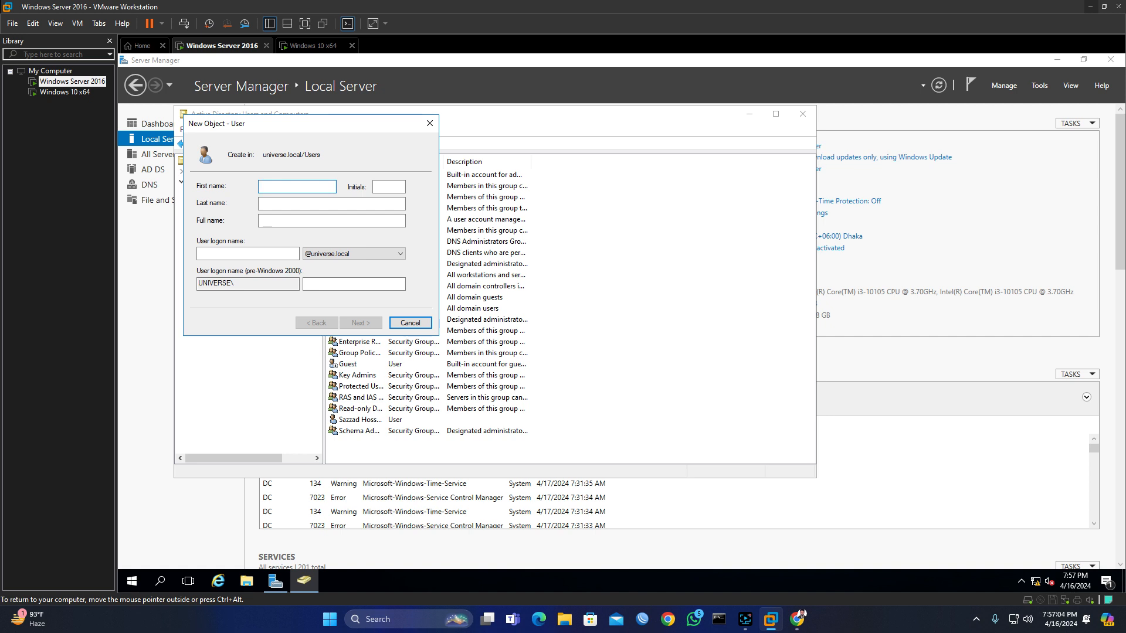
Step: Enter the user's first name and matching logon name, then continue to the password page
{"action": "type", "text": "J"}
{"action": "key", "text": "Tab"}
{"action": "key", "text": "Tab"}
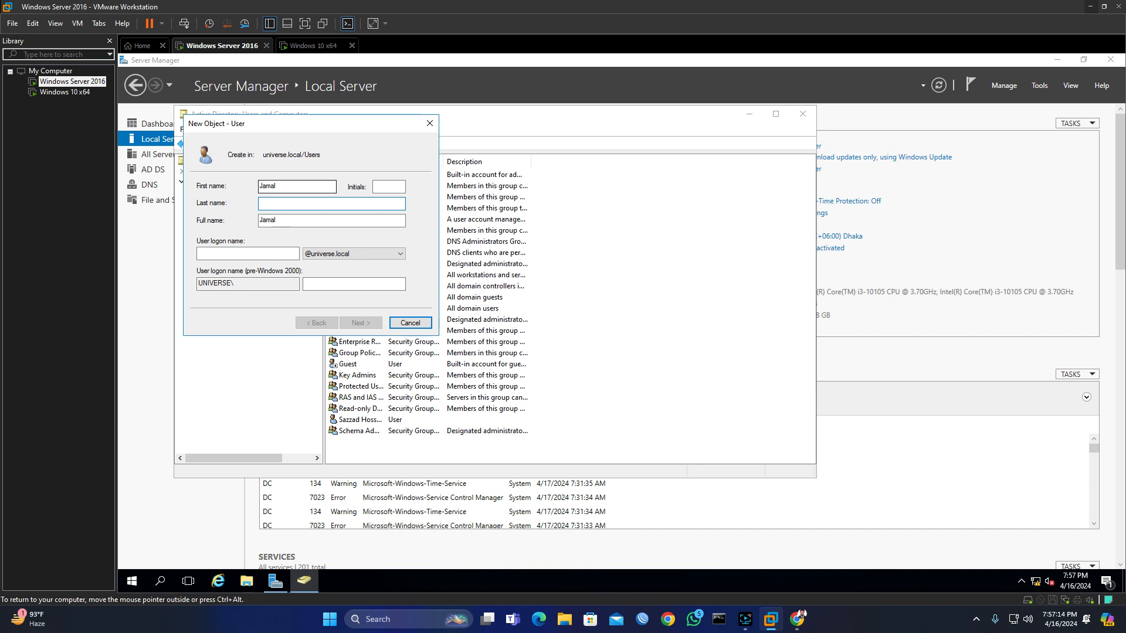
{"action": "key", "text": "Tab"}
{"action": "key", "text": "Tab"}
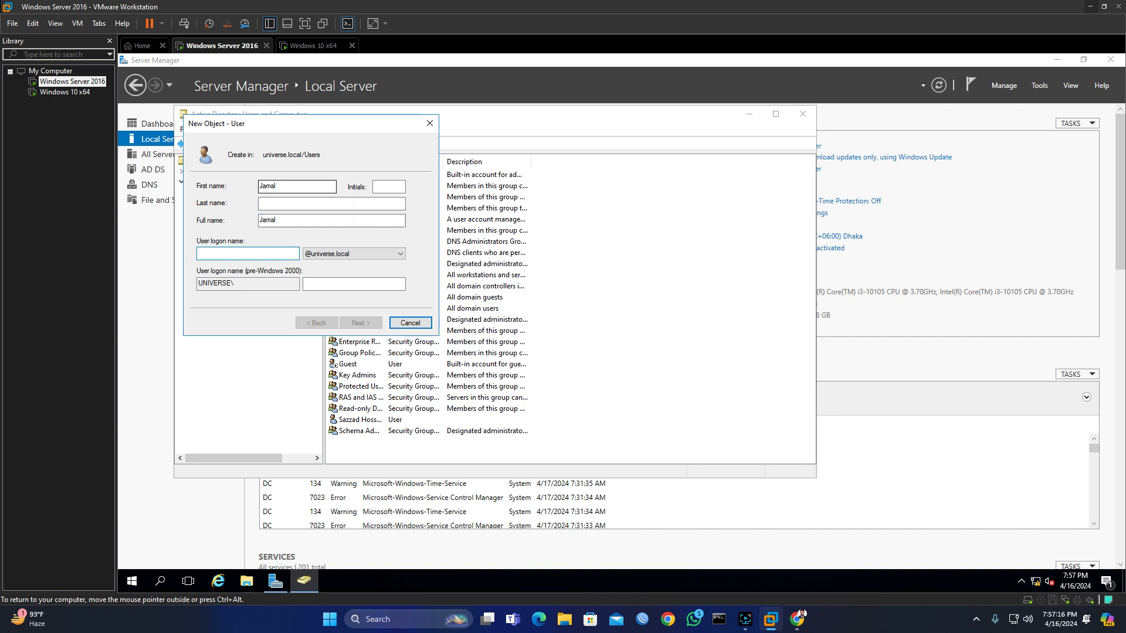
{"action": "type", "text": "Jamal"}
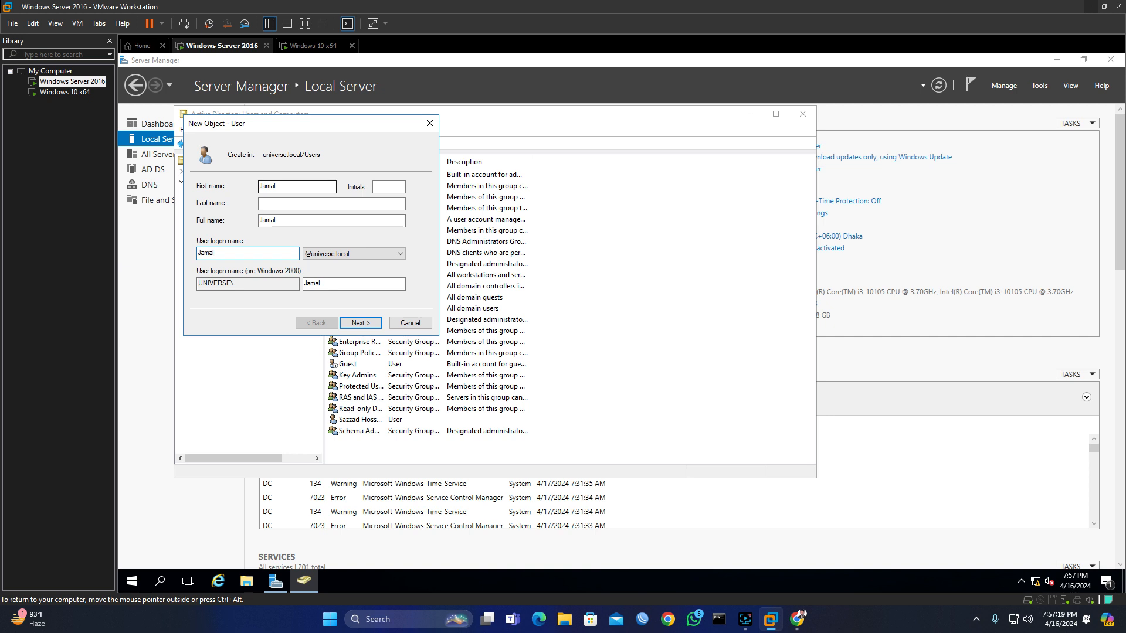
{"action": "key", "text": "Tab"}
{"action": "left_click", "coordinate": [360, 323]}
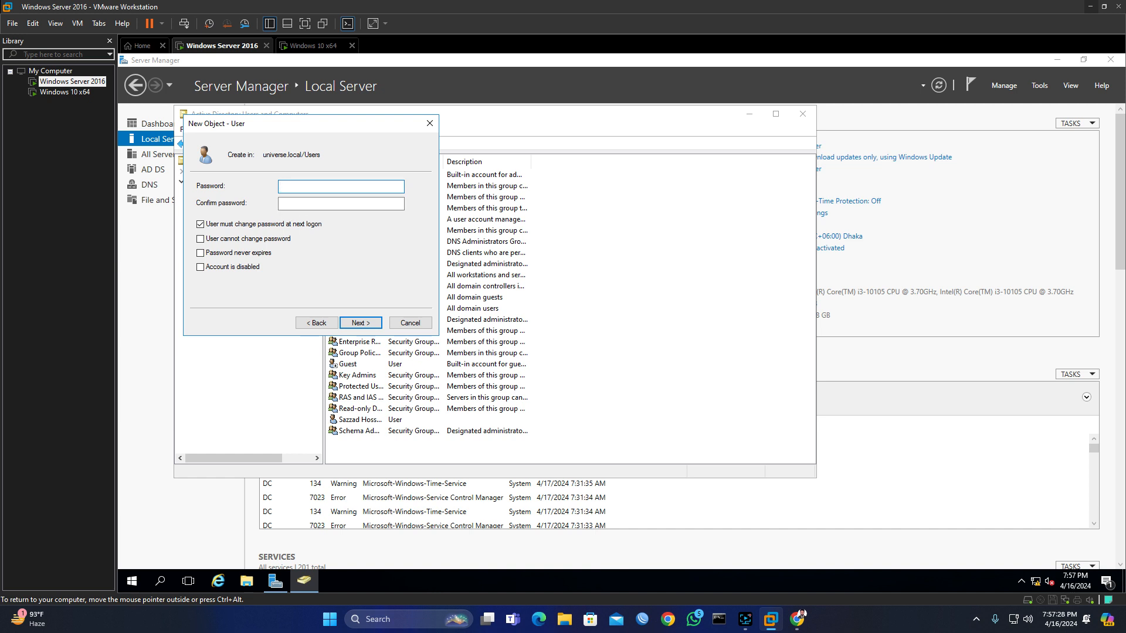
{"action": "type", "text": "•••••"}
Step: Enter and confirm the password and drop the must-change-at-next-logon requirement
{"action": "key", "text": "Tab"}
{"action": "type", "text": "•"}
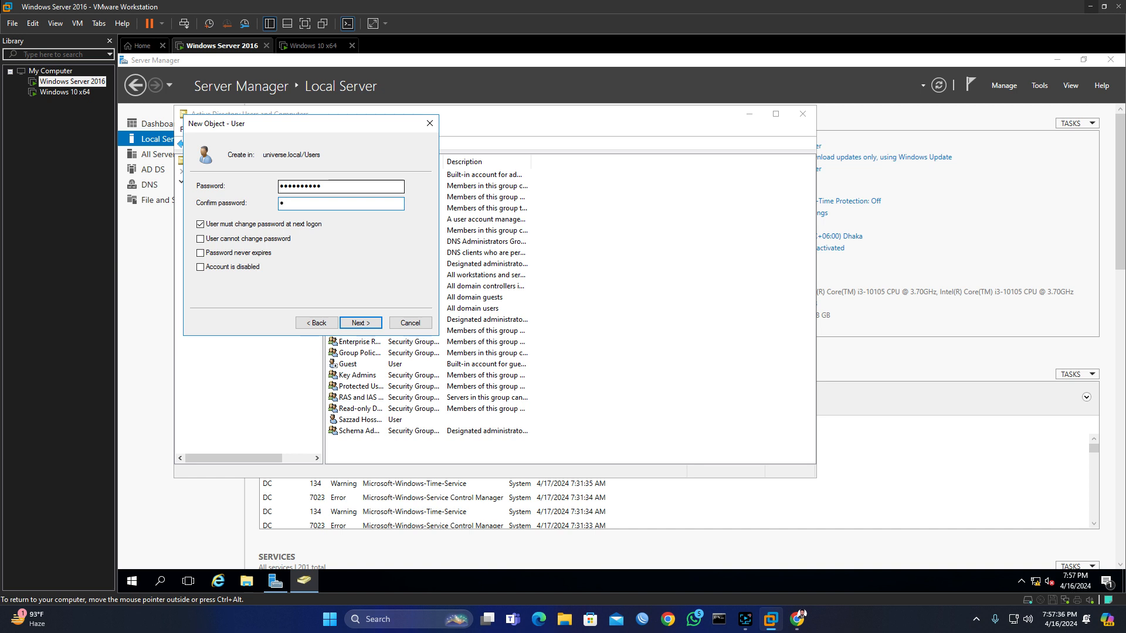
{"action": "type", "text": "•••"}
{"action": "left_click", "coordinate": [200, 226]}
{"action": "left_click", "coordinate": [200, 239]}
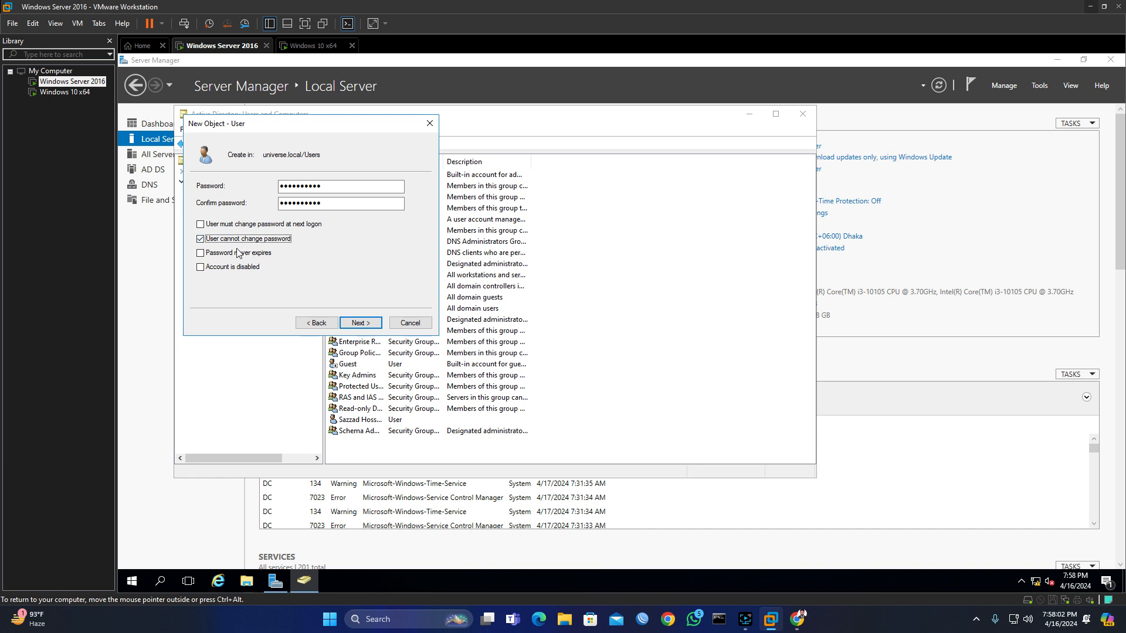
{"action": "left_click", "coordinate": [201, 239]}
{"action": "left_click", "coordinate": [200, 253]}
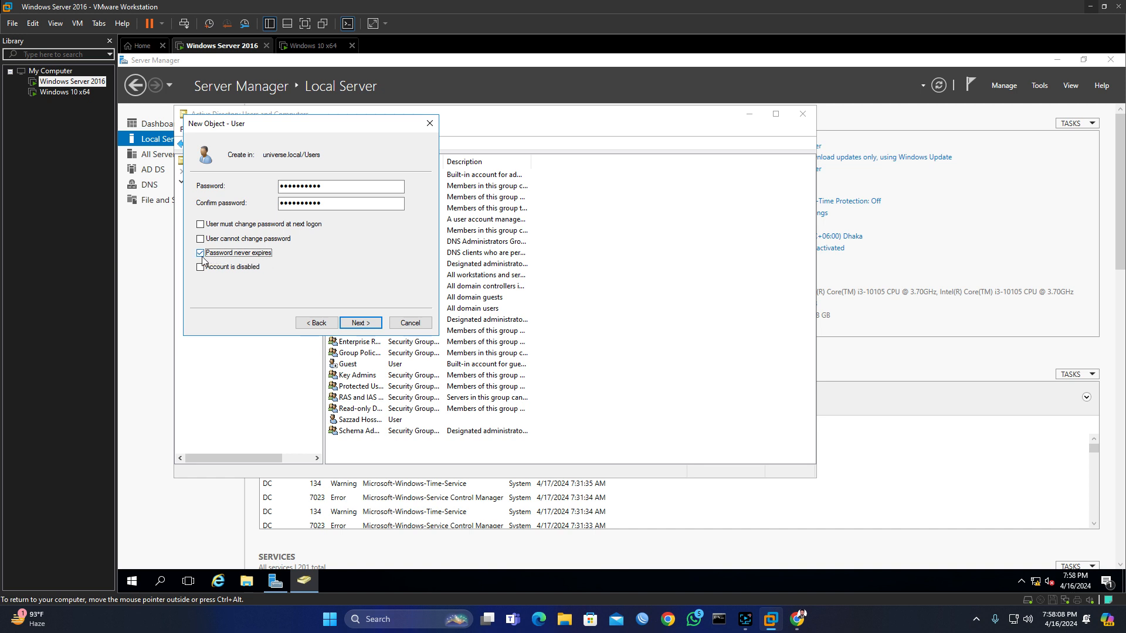
{"action": "left_click", "coordinate": [200, 254]}
Step: Keep the account enabled, set 'User cannot change password', and create the user
{"action": "left_click", "coordinate": [201, 267]}
{"action": "left_click", "coordinate": [200, 268]}
{"action": "left_click", "coordinate": [206, 241]}
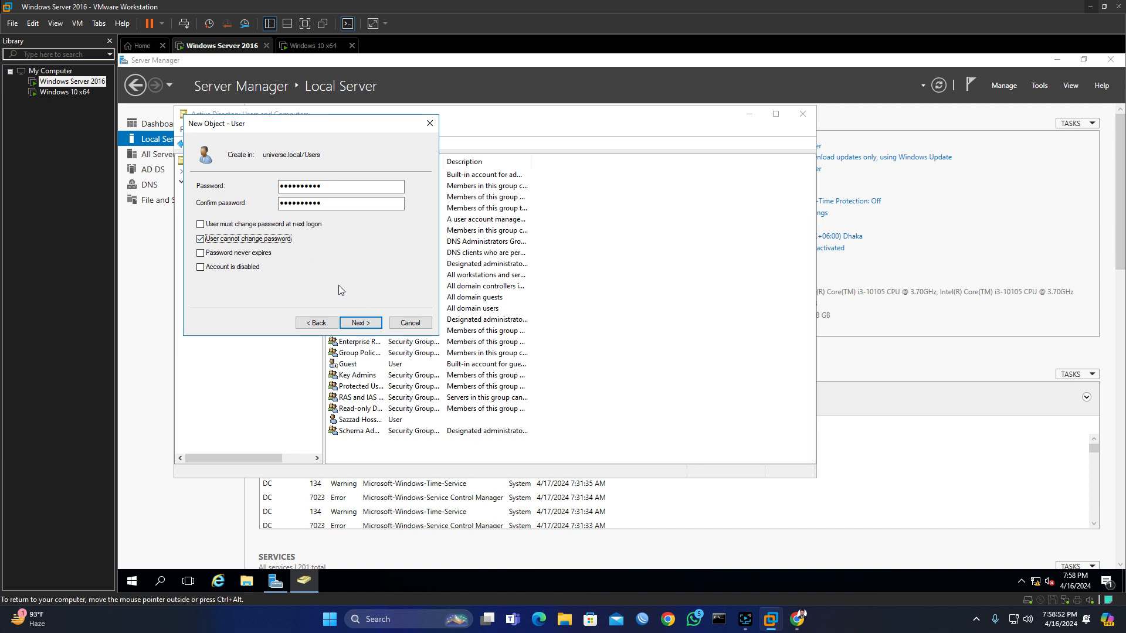
{"action": "left_click", "coordinate": [359, 322]}
{"action": "left_click", "coordinate": [361, 323]}
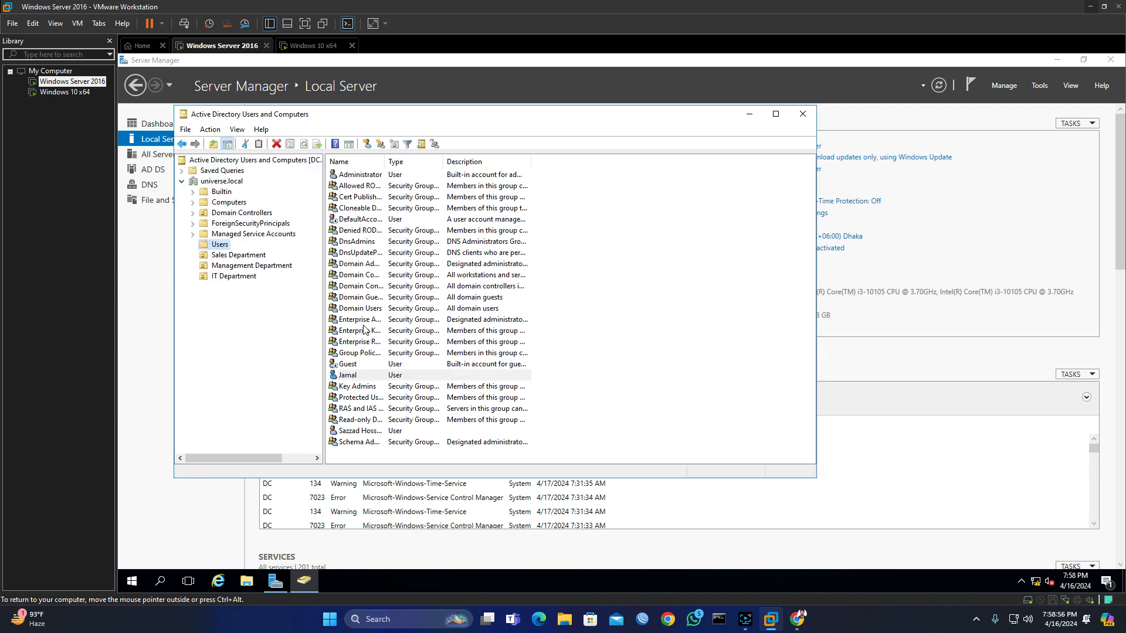
{"action": "left_click", "coordinate": [390, 376]}
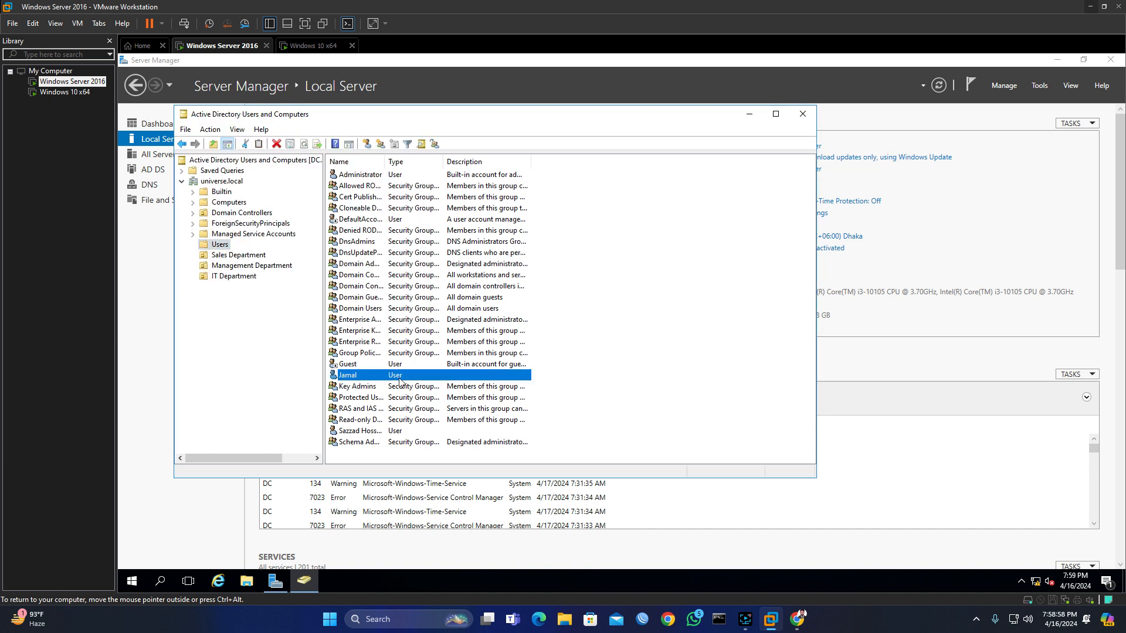
{"action": "right_click", "coordinate": [222, 245]}
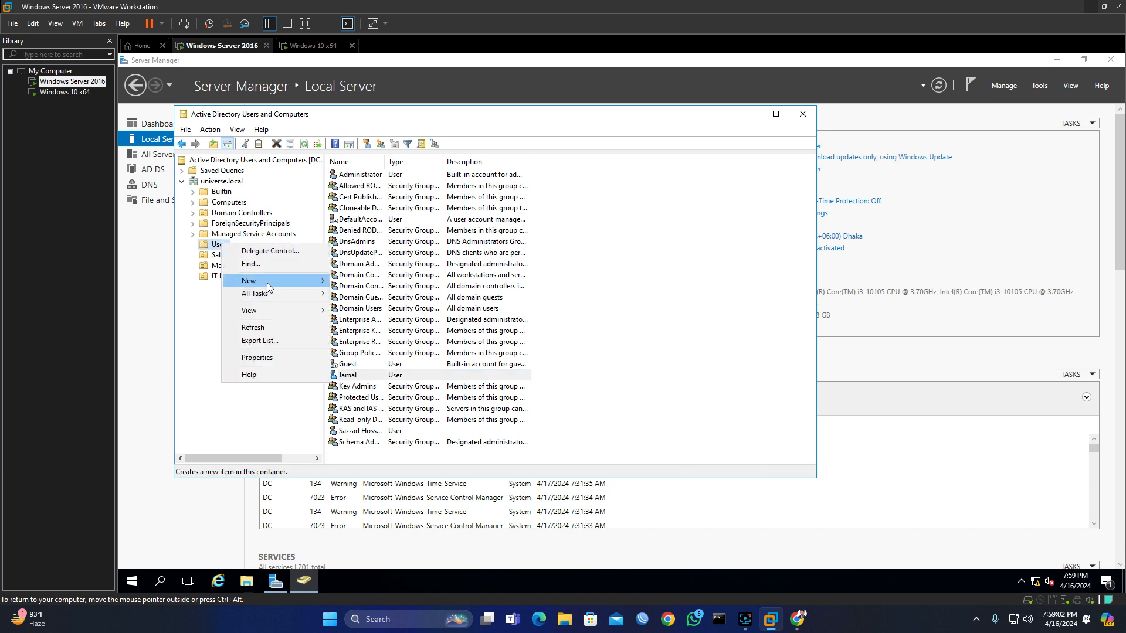
Step: Start a second new user in Users, entering its first and logon name
{"action": "mouse_move", "coordinate": [267, 283]}
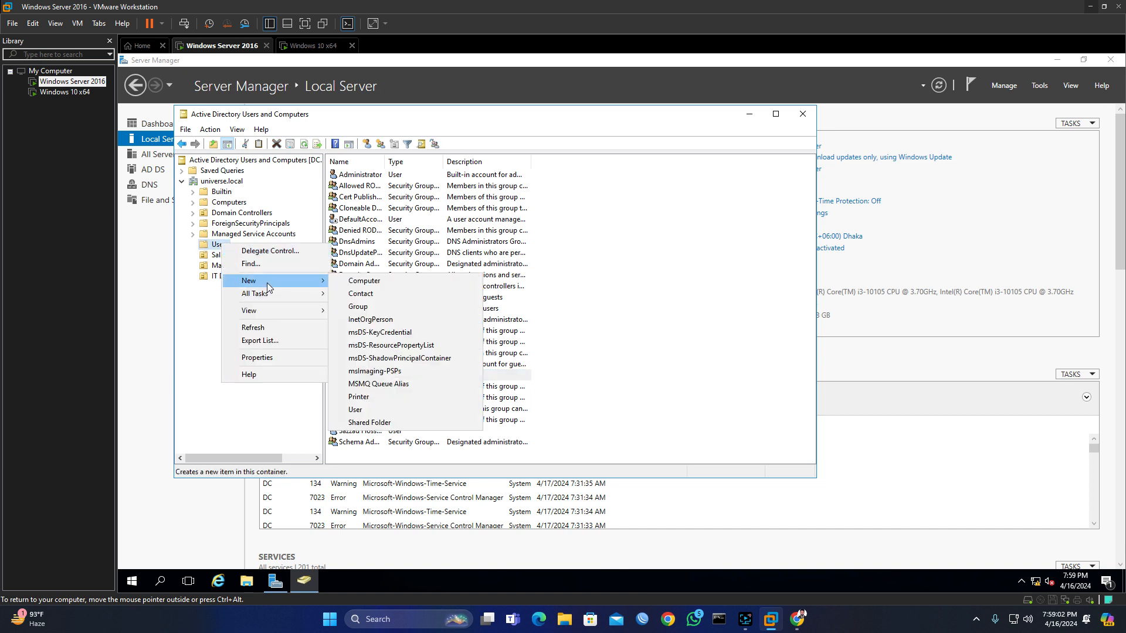
{"action": "left_click", "coordinate": [365, 410]}
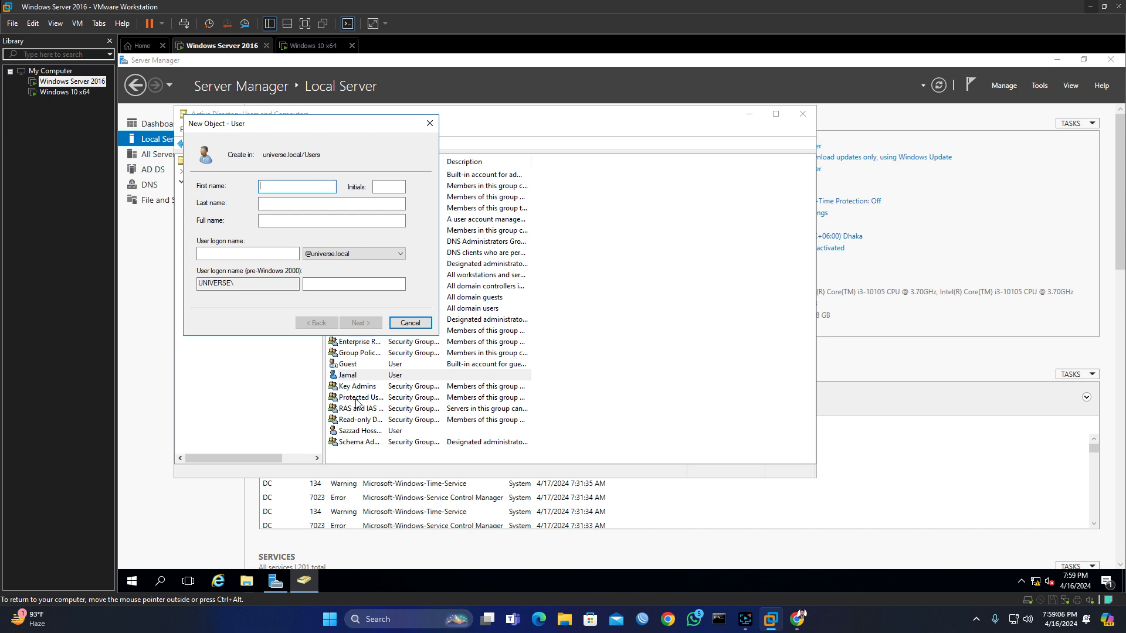
{"action": "type", "text": "Kamal"}
{"action": "key", "text": "Tab"}
{"action": "key", "text": "Tab"}
{"action": "key", "text": "Tab"}
{"action": "key", "text": "Tab"}
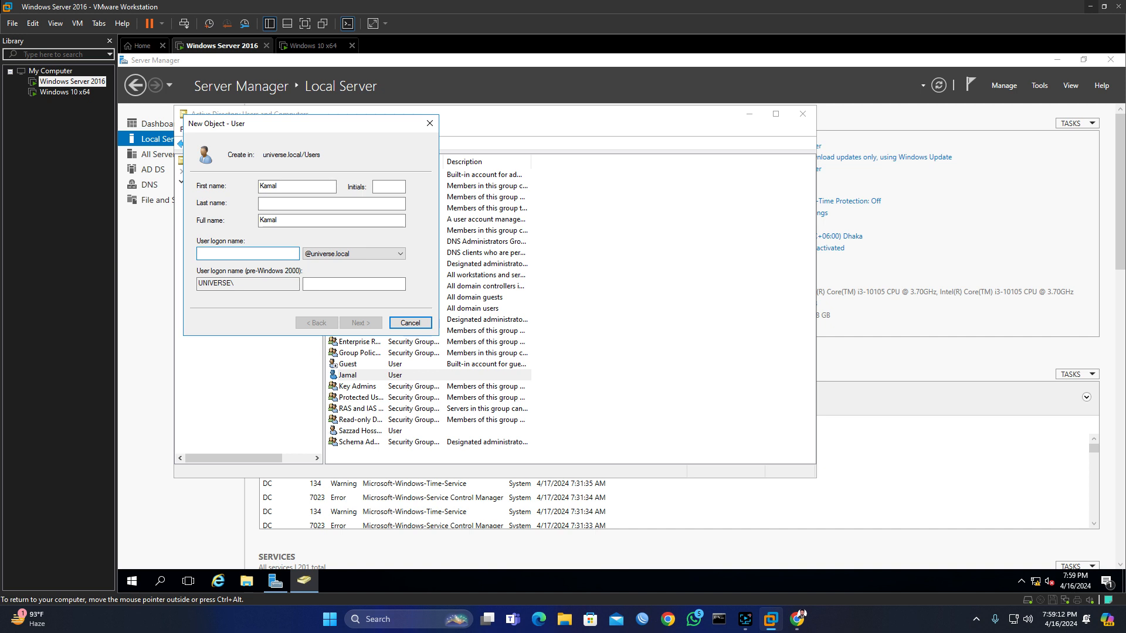
{"action": "type", "text": "Kamal"}
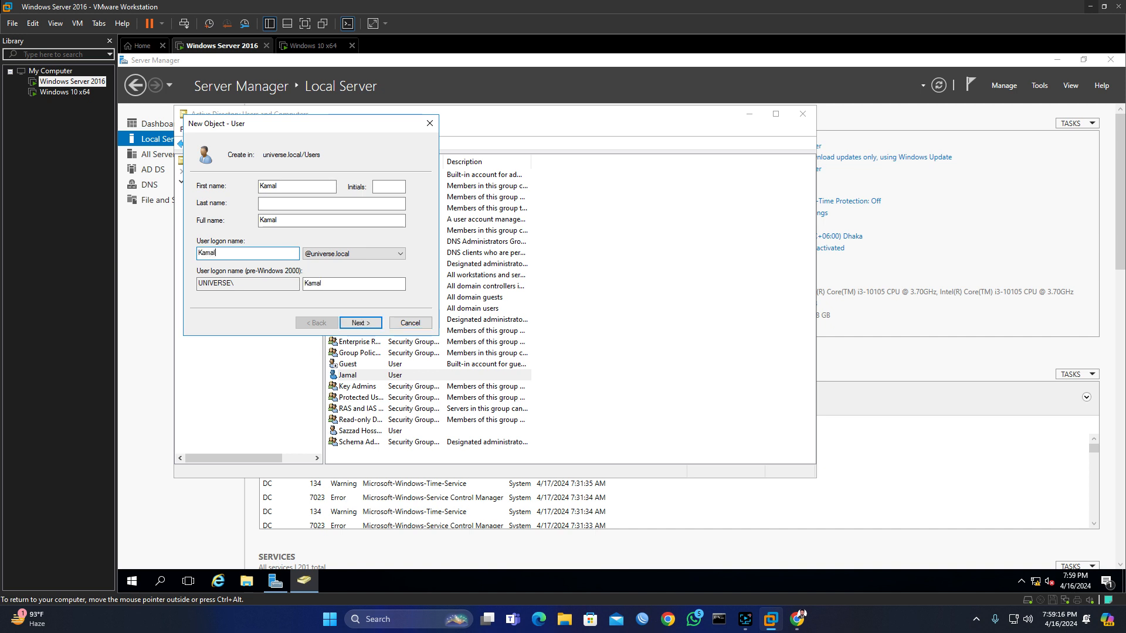
{"action": "left_click", "coordinate": [372, 325]}
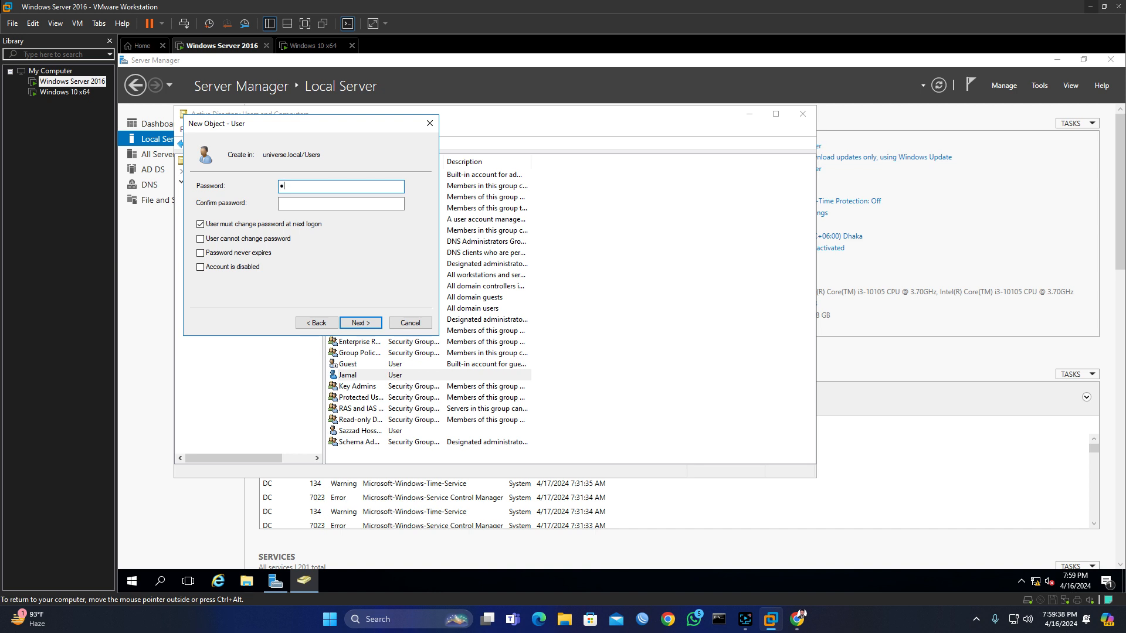
Step: Set and confirm the second user's password and create the account
{"action": "type", "text": "••"}
{"action": "key", "text": "BackSpace"}
{"action": "key", "text": "BackSpace"}
{"action": "type", "text": "•••••••••"}
{"action": "key", "text": "Tab"}
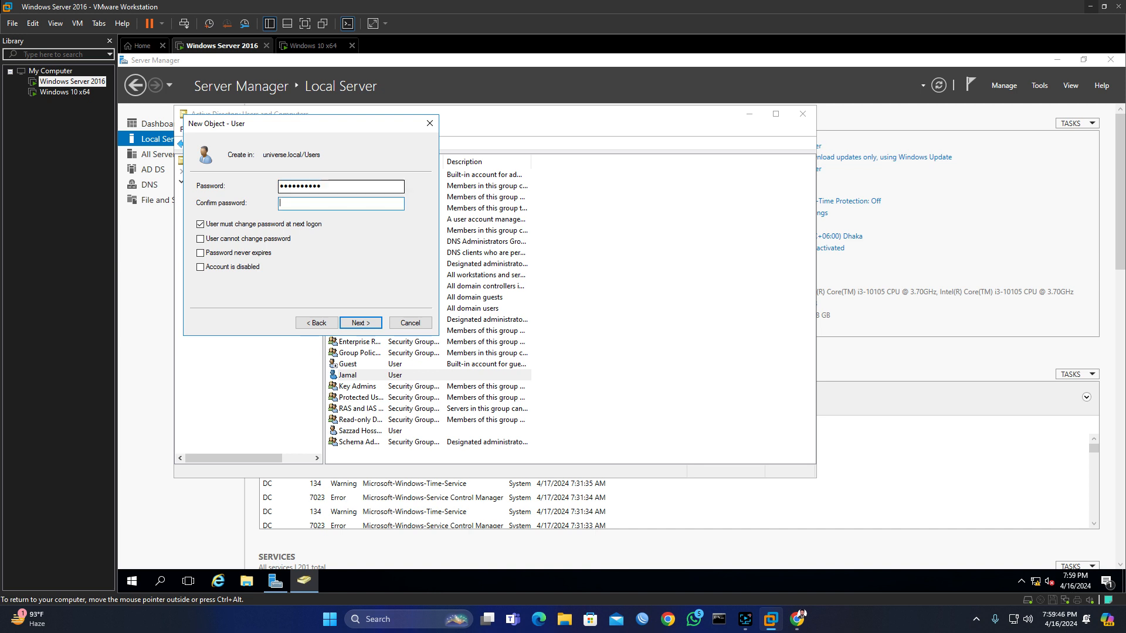
{"action": "type", "text": "••••••••••"}
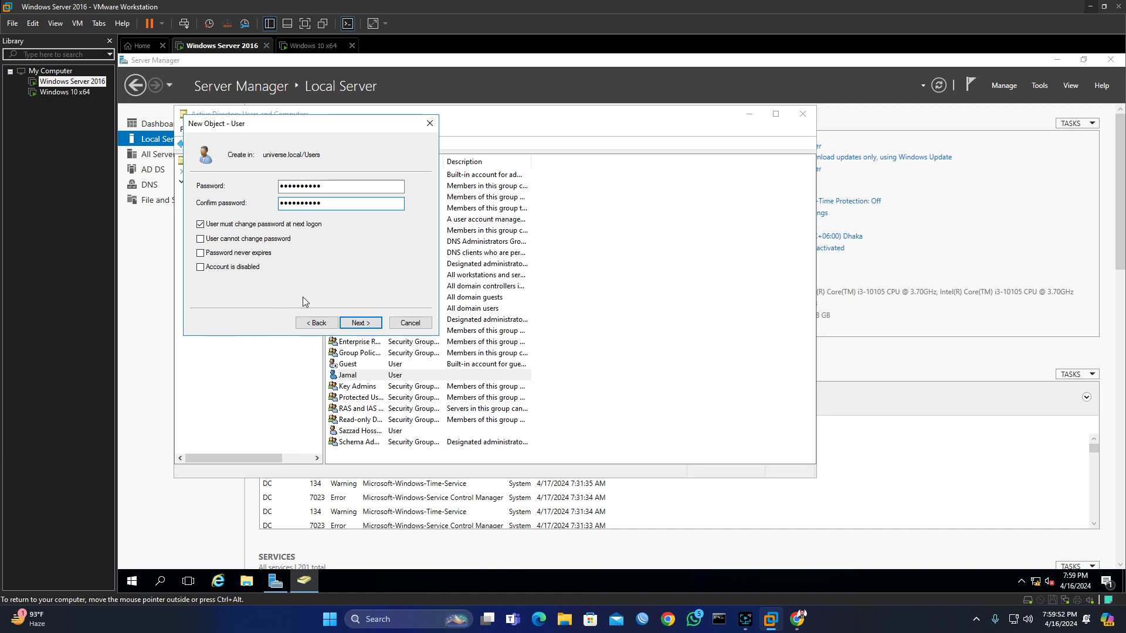
{"action": "left_click", "coordinate": [362, 324]}
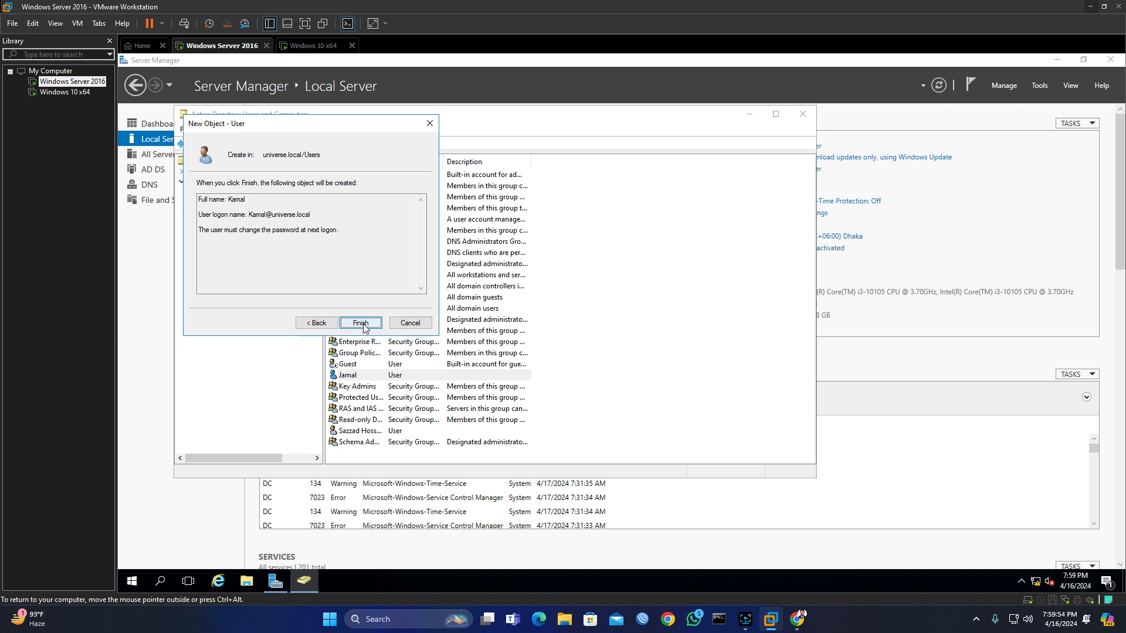
{"action": "left_click", "coordinate": [361, 323]}
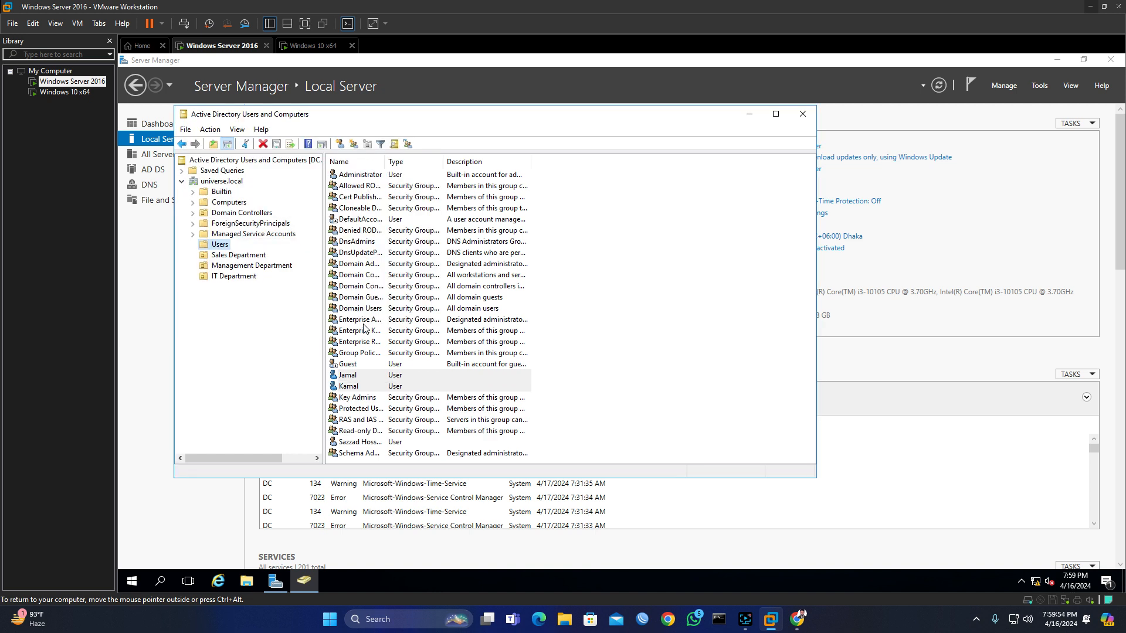
Step: Start a third new user in Users and enter its logon name
{"action": "right_click", "coordinate": [219, 246]}
{"action": "mouse_move", "coordinate": [263, 284]}
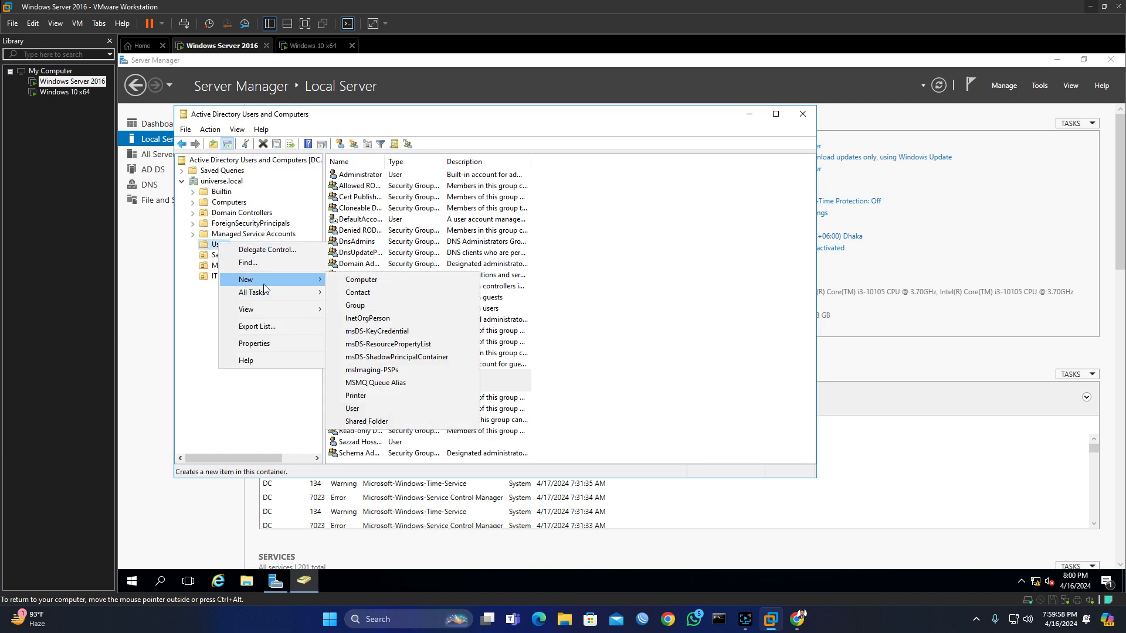
{"action": "left_click", "coordinate": [368, 411]}
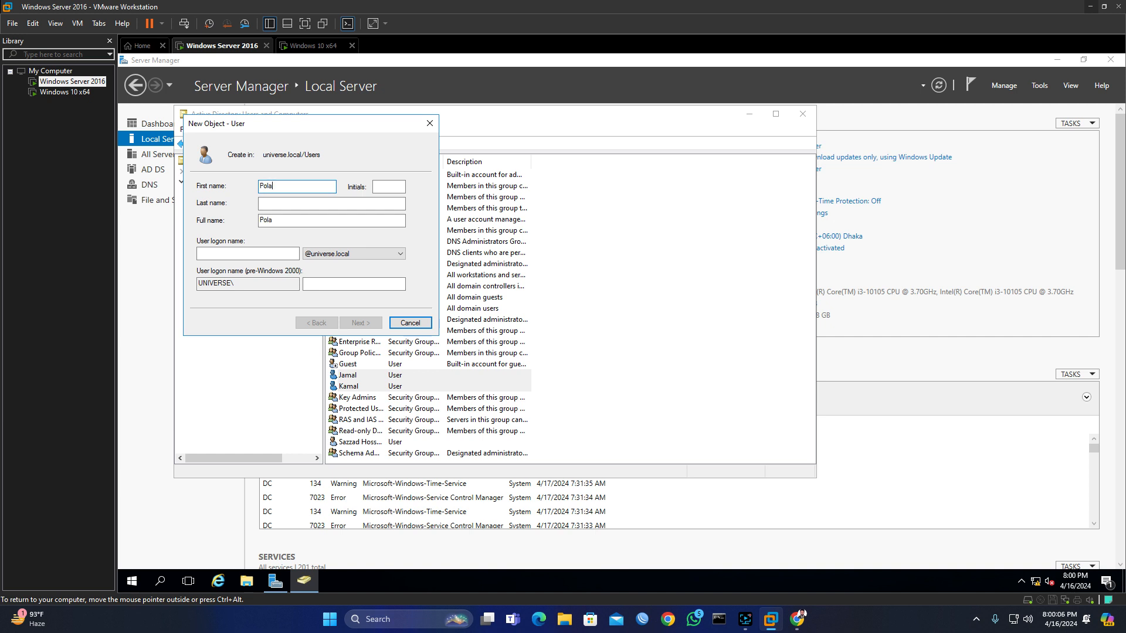
{"action": "key", "text": "Tab"}
{"action": "key", "text": "Tab"}
{"action": "key", "text": "Tab"}
{"action": "key", "text": "Tab"}
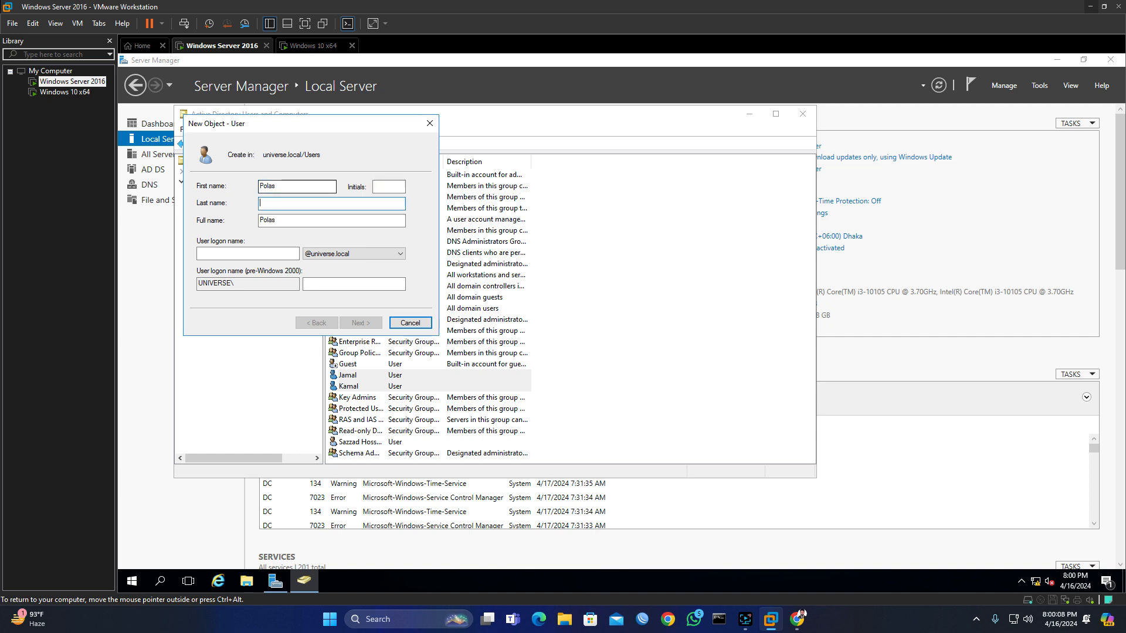
{"action": "type", "text": "Polas"}
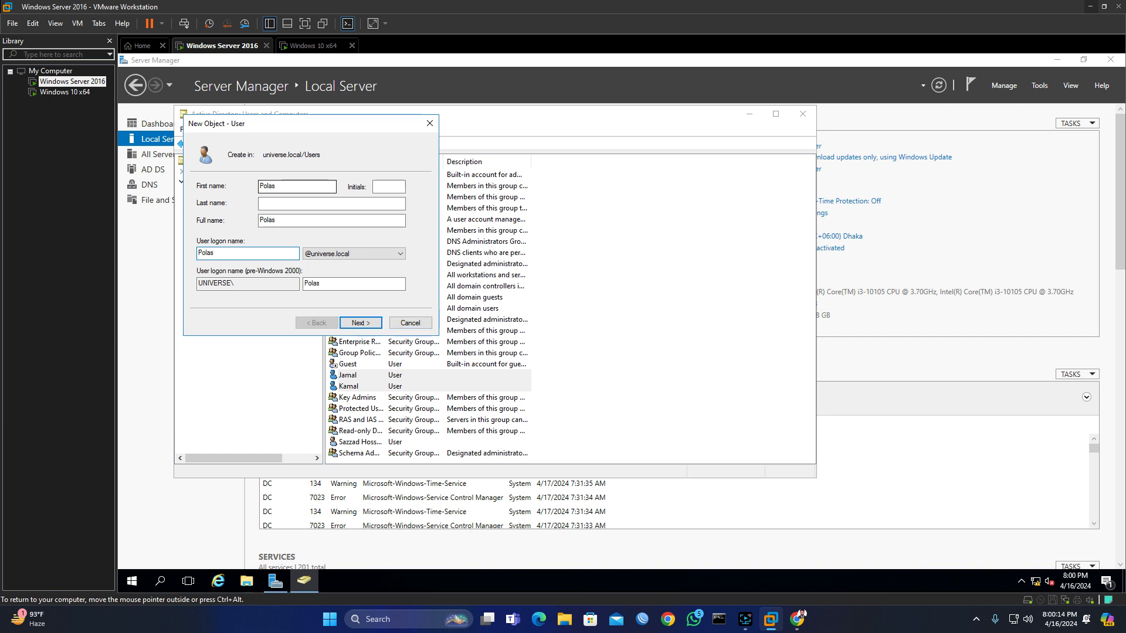
{"action": "left_click", "coordinate": [361, 322]}
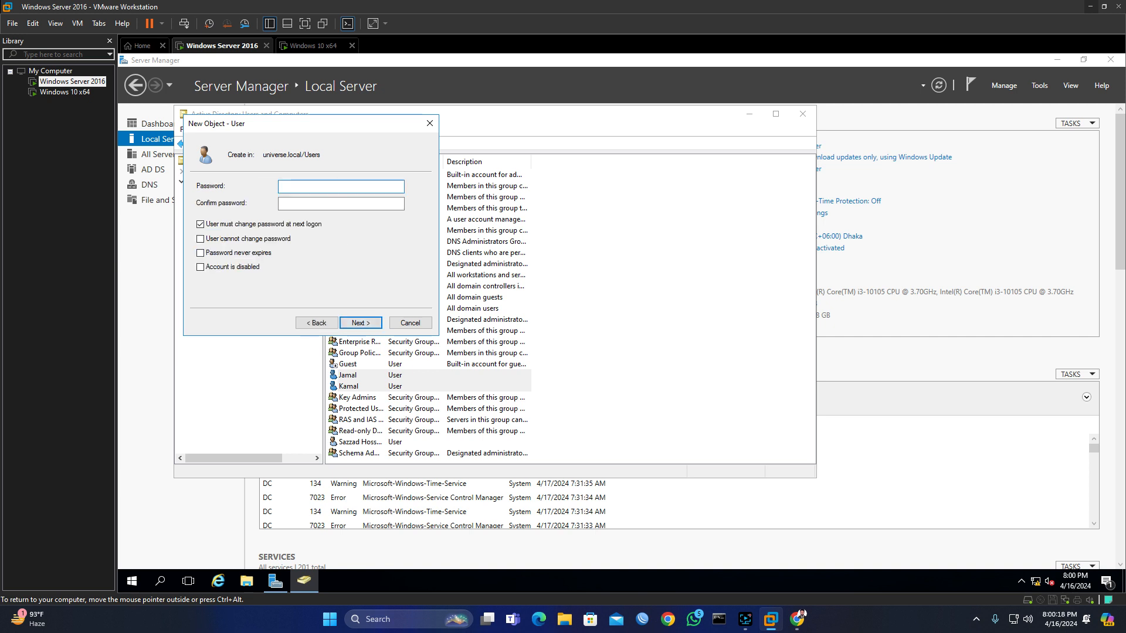
Step: Set the password with 'cannot change' and 'never expires', no forced change, and create the account
{"action": "type", "text": "**********"}
{"action": "key", "text": "Tab"}
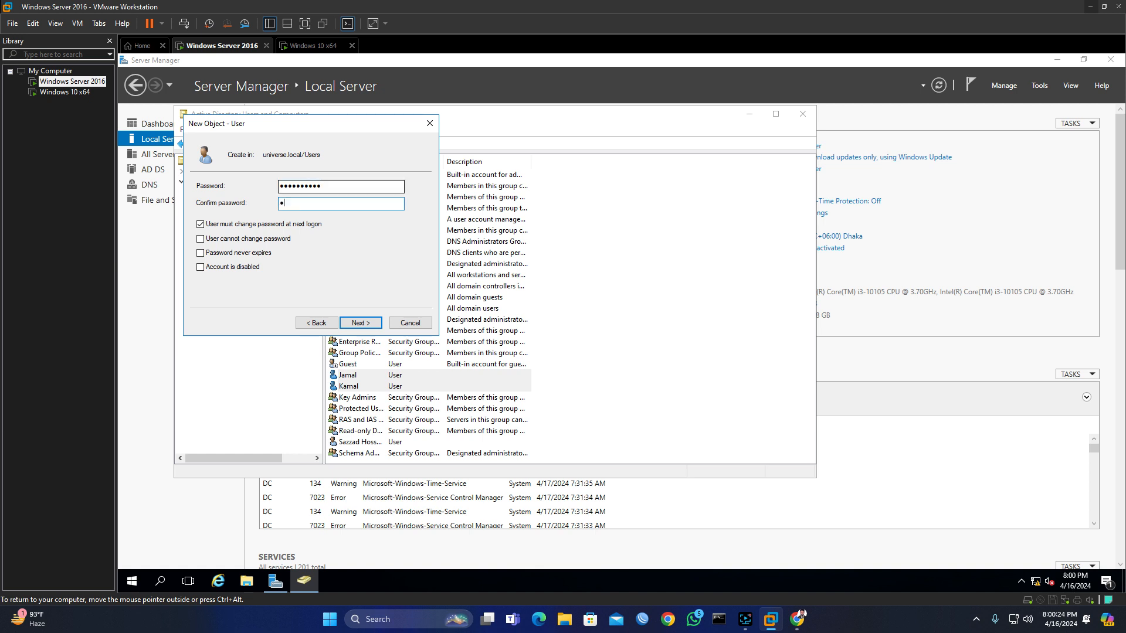
{"action": "type", "text": "**********"}
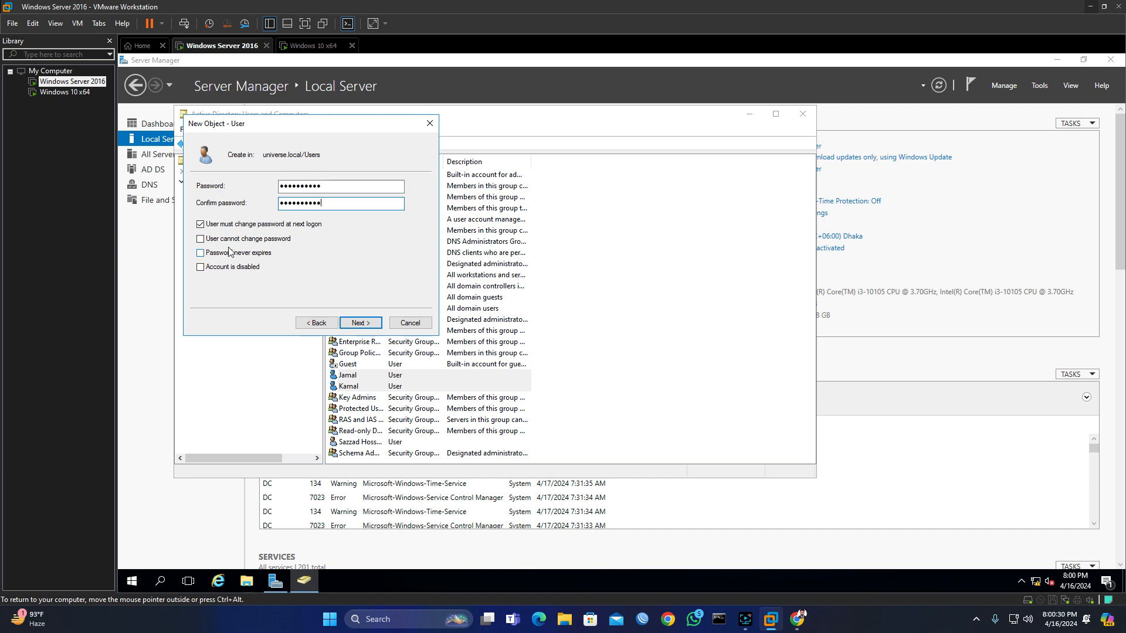
{"action": "left_click", "coordinate": [200, 225]}
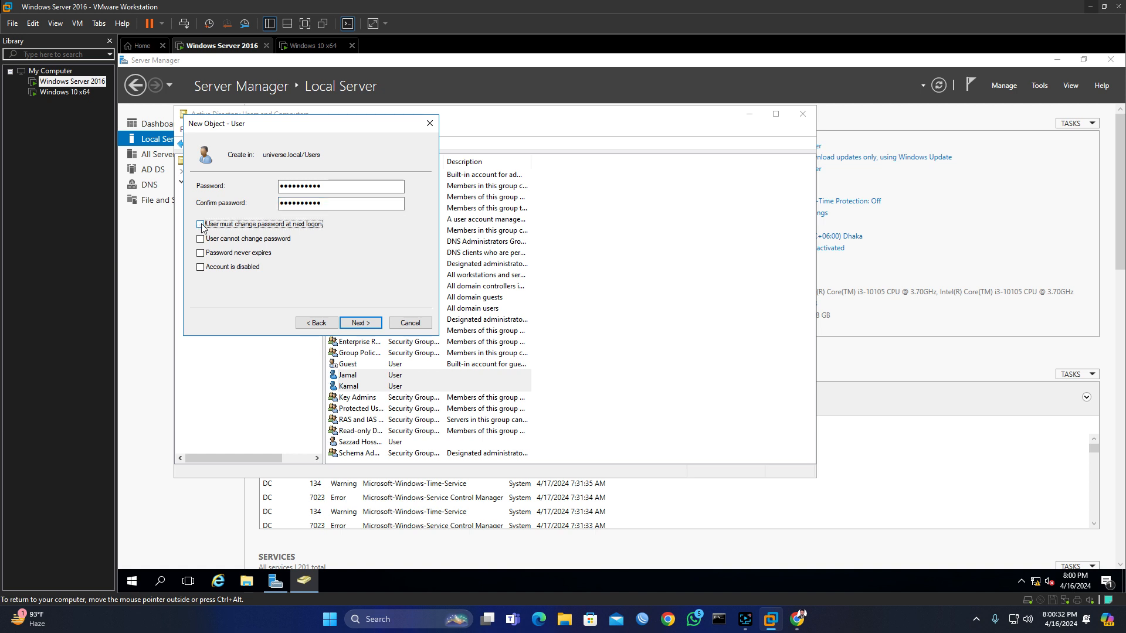
{"action": "left_click", "coordinate": [200, 240]}
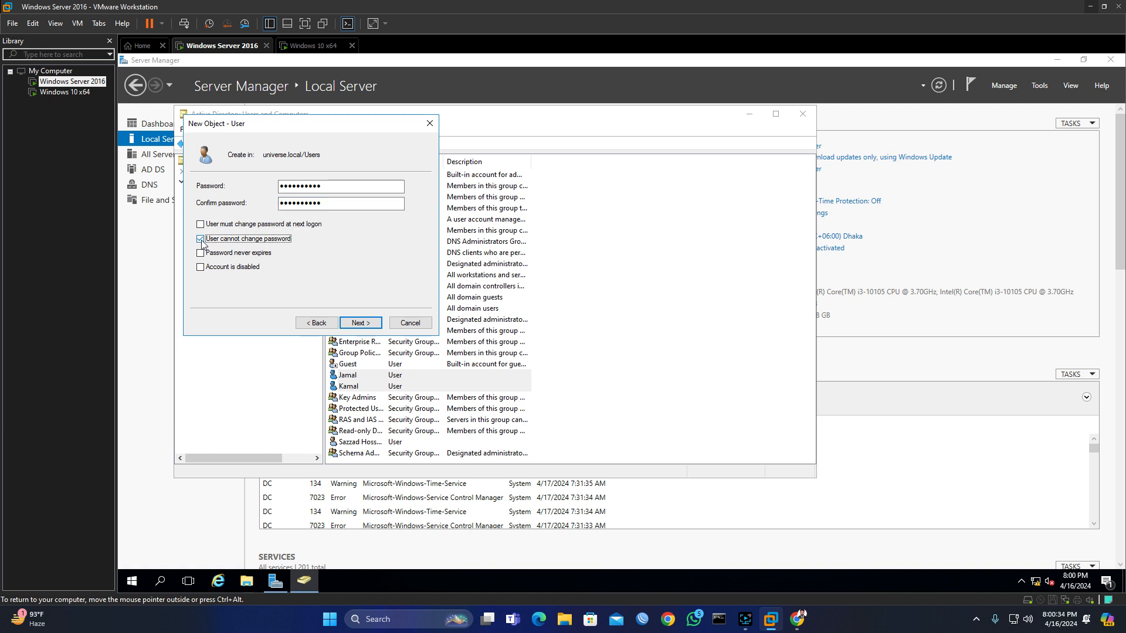
{"action": "left_click", "coordinate": [201, 253]}
{"action": "left_click", "coordinate": [363, 325]}
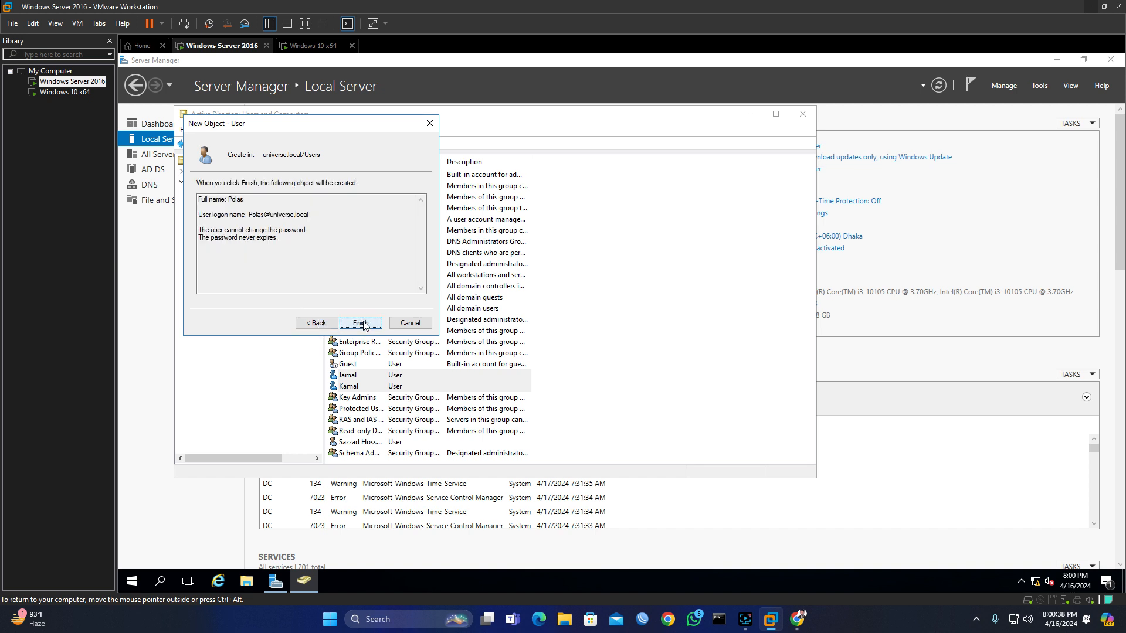
{"action": "left_click", "coordinate": [365, 327]}
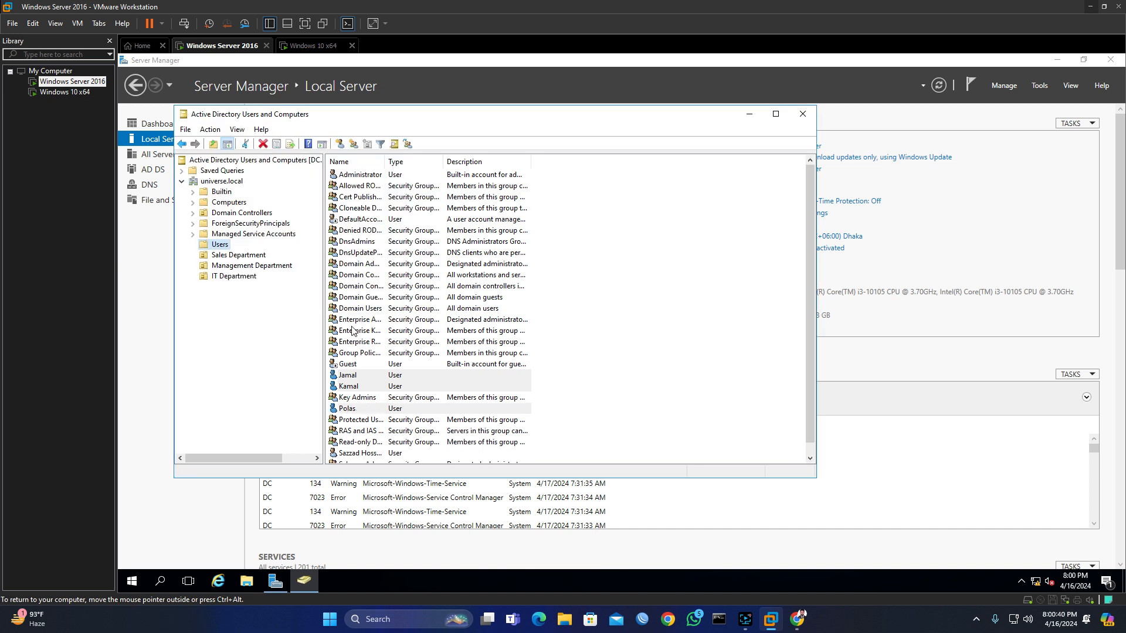
Step: Start a fourth new user in Users with its first and logon names
{"action": "right_click", "coordinate": [224, 244]}
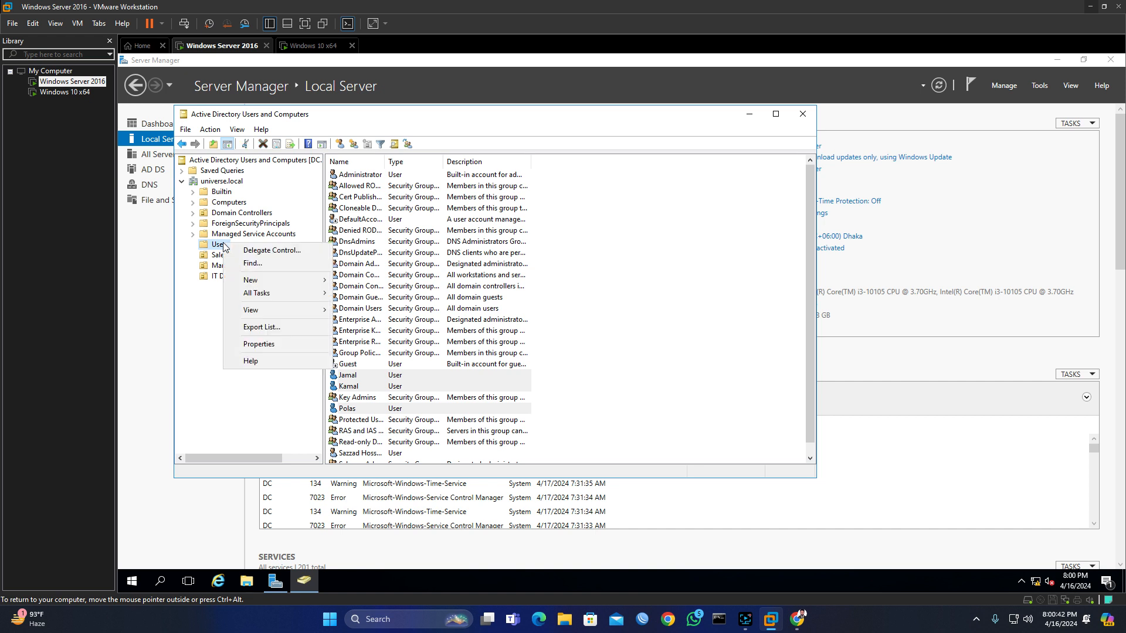
{"action": "mouse_move", "coordinate": [267, 280]}
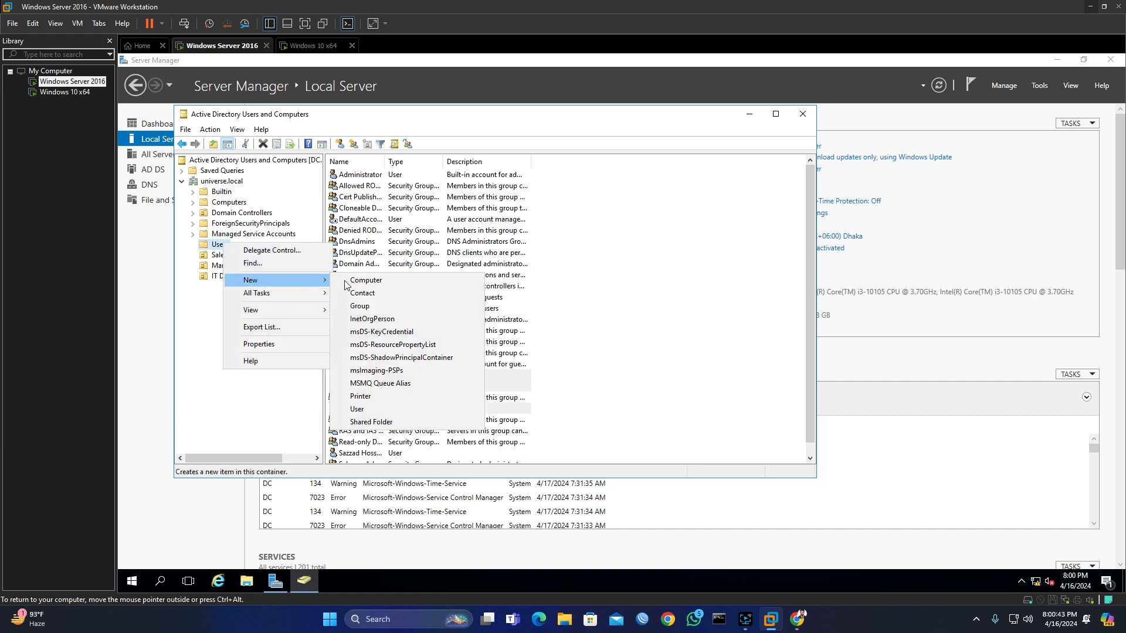
{"action": "left_click", "coordinate": [368, 410]}
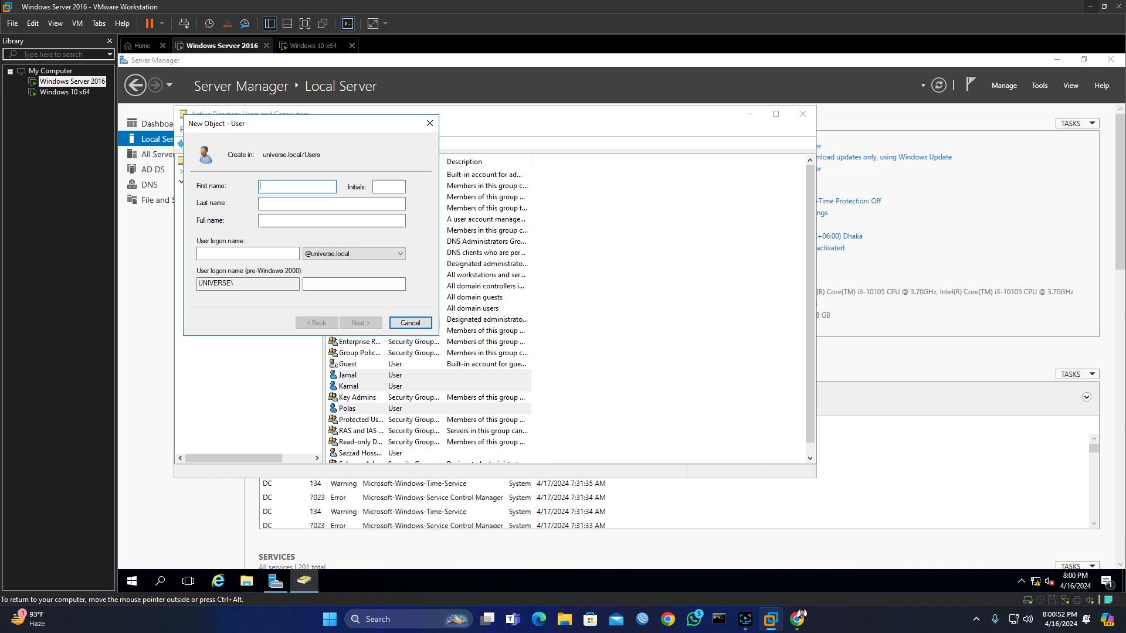
{"action": "type", "text": "Rohi"}
{"action": "key", "text": "Tab"}
{"action": "key", "text": "Tab"}
{"action": "key", "text": "Tab"}
{"action": "key", "text": "Tab"}
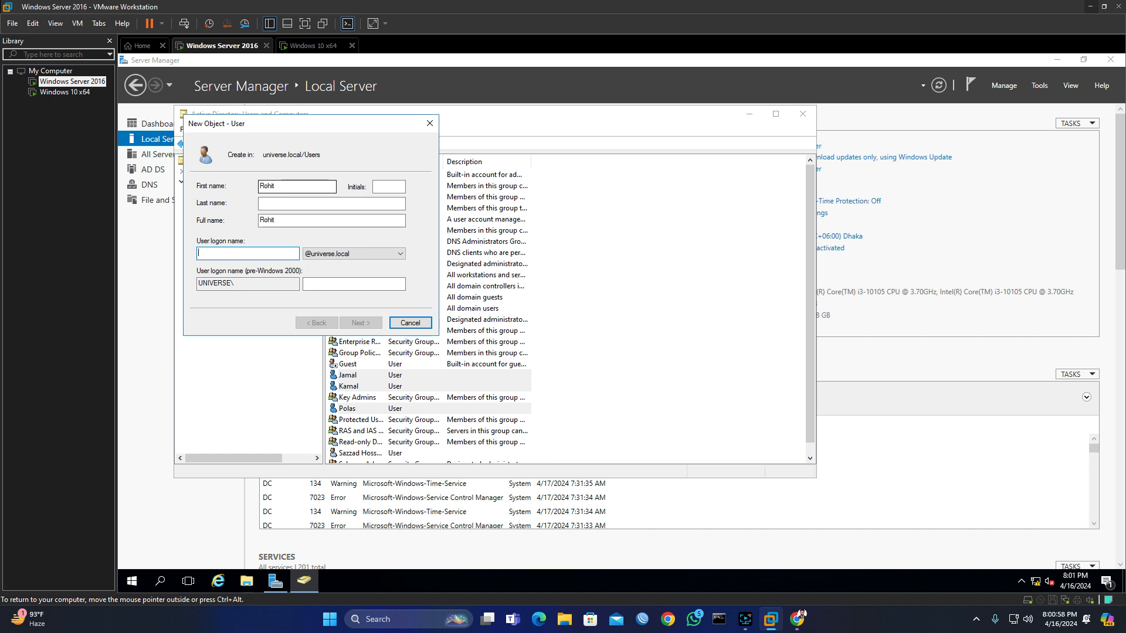
{"action": "type", "text": "Rohit"}
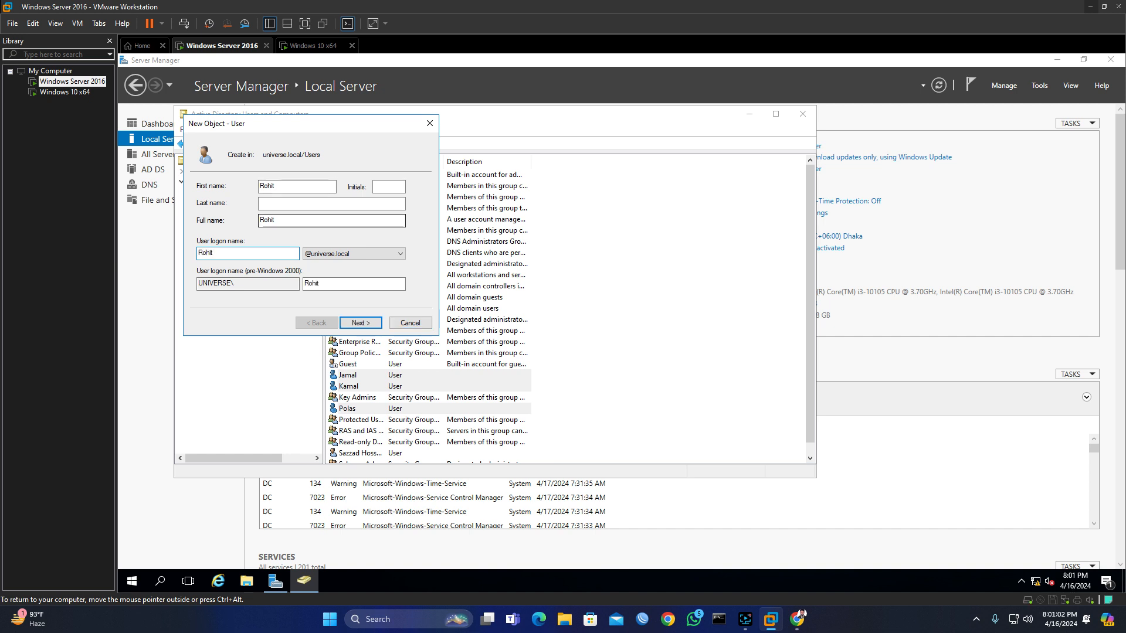
{"action": "left_click", "coordinate": [368, 326]}
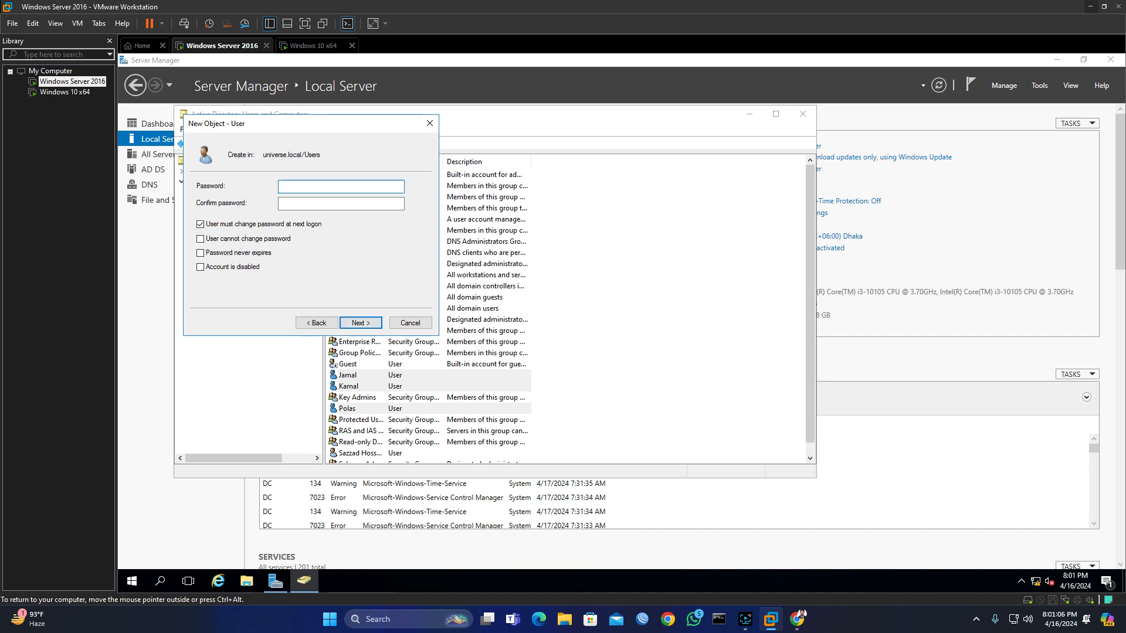
Step: Set and confirm the password, block password changes without forcing one, and create the account
{"action": "type", "text": "Pass@12345"}
{"action": "key", "text": "Tab"}
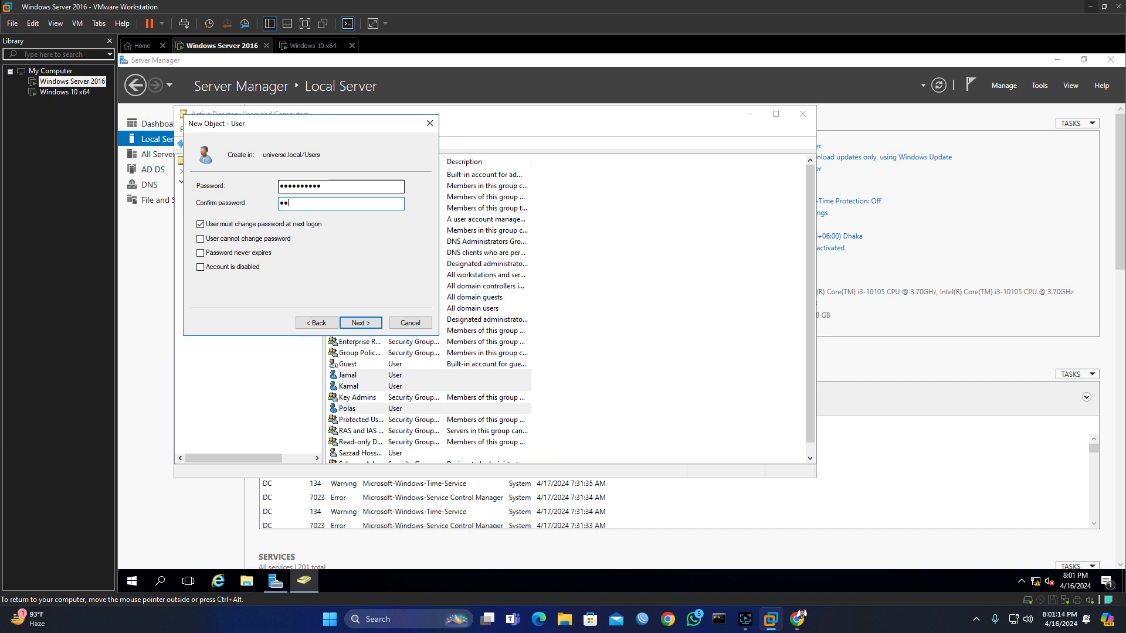
{"action": "key", "text": "BackSpace"}
{"action": "key", "text": "BackSpace"}
{"action": "type", "text": "••••••••••"}
{"action": "left_click", "coordinate": [201, 224]}
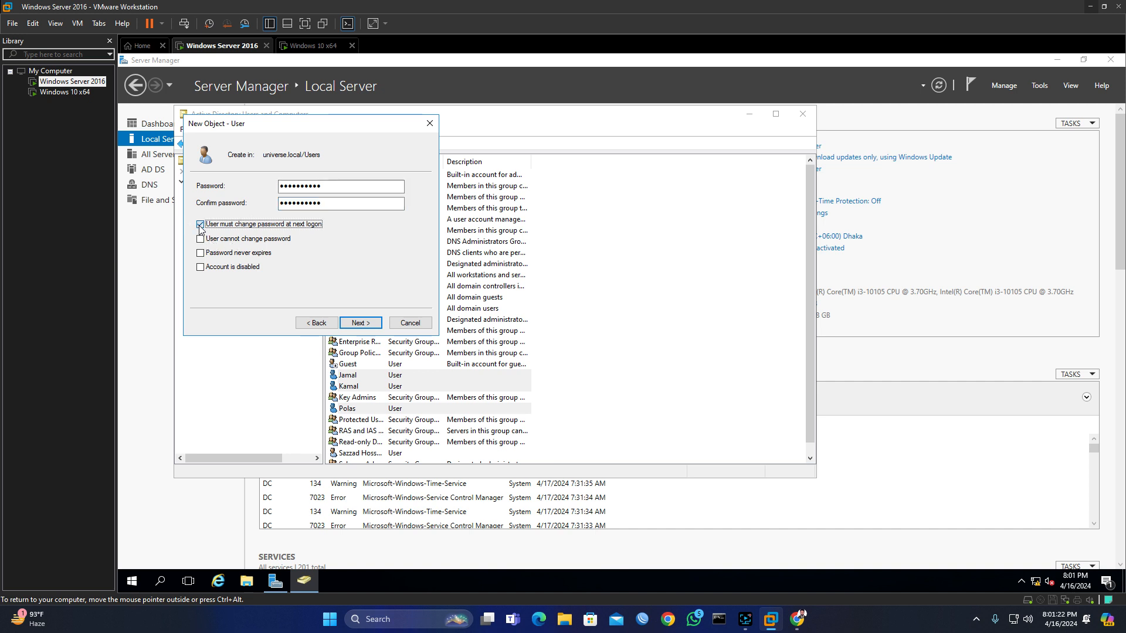
{"action": "left_click", "coordinate": [201, 239]}
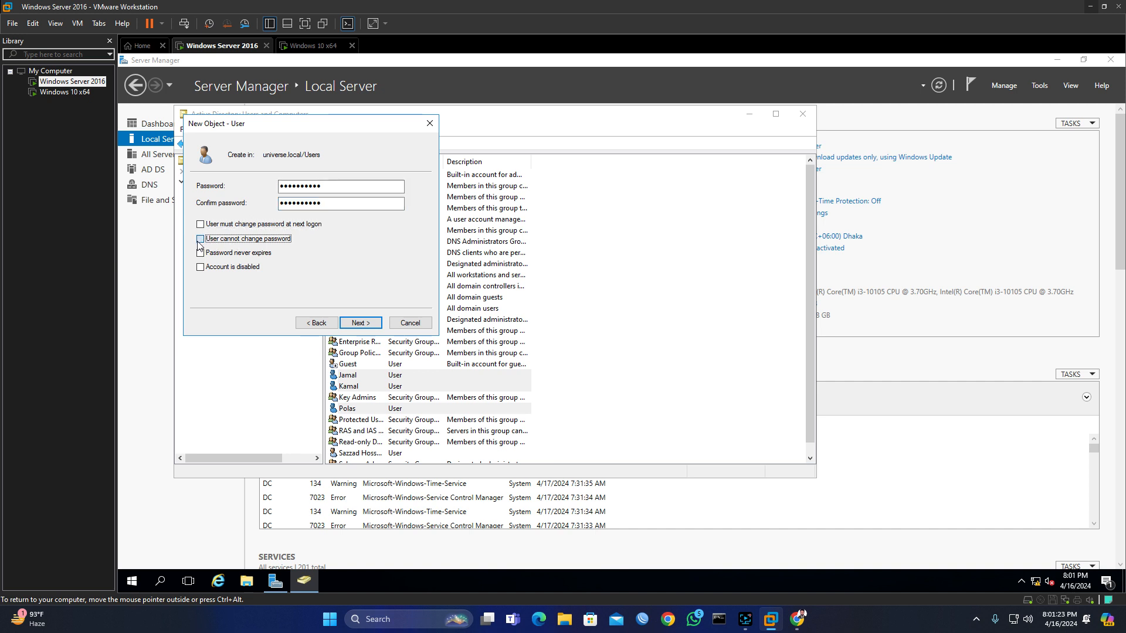
{"action": "left_click", "coordinate": [361, 323]}
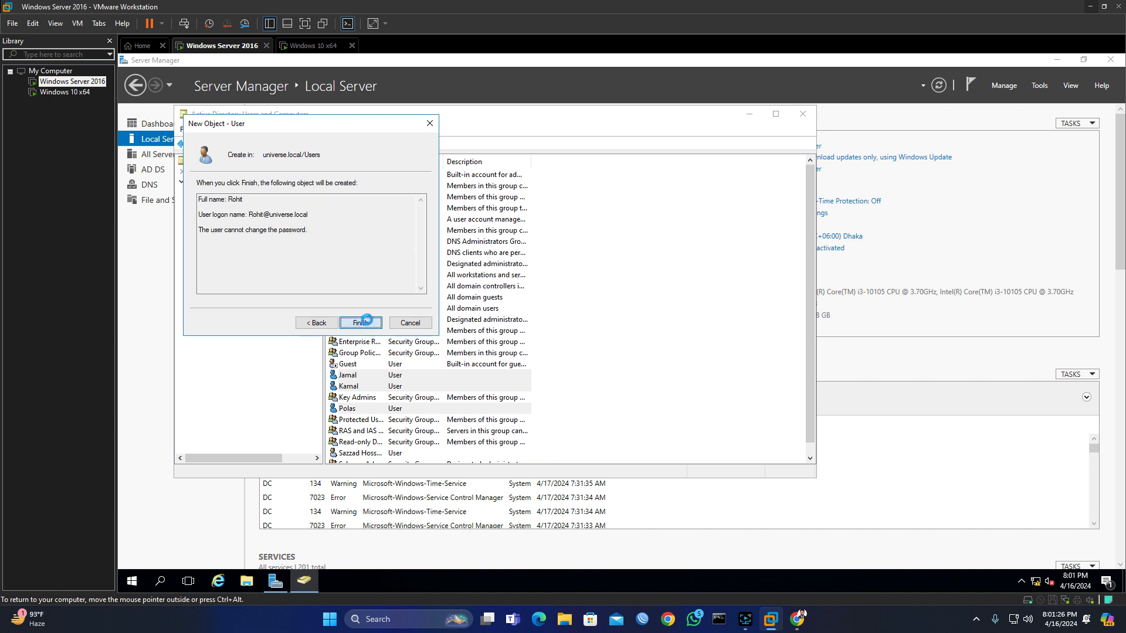
{"action": "left_click", "coordinate": [367, 323]}
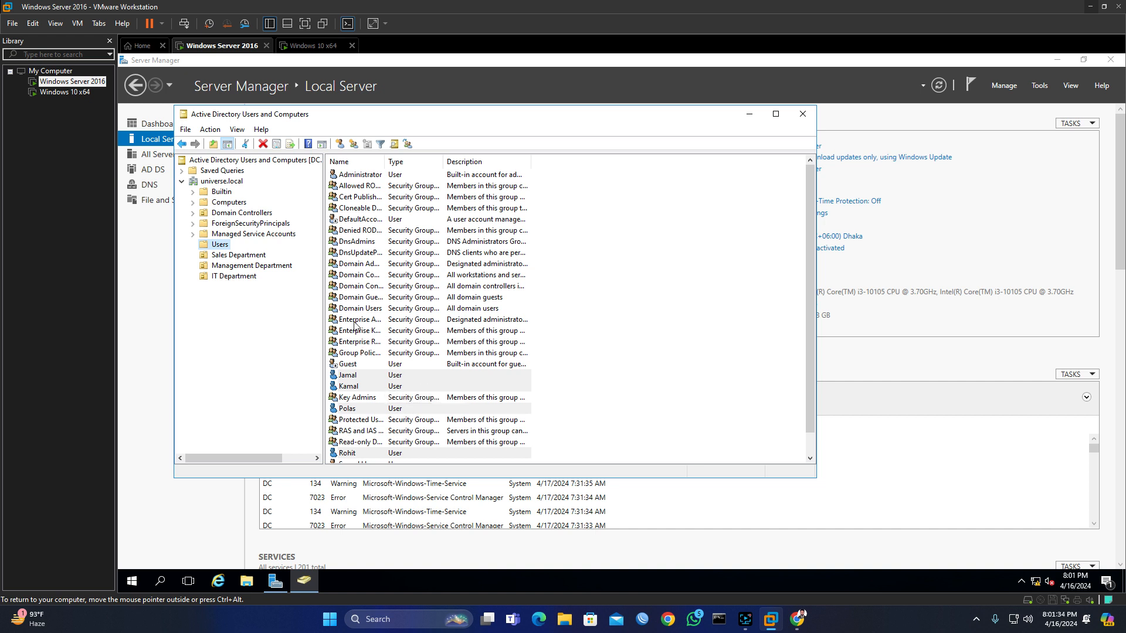
Step: Start a new group in the Users container and name it Sales-1
{"action": "right_click", "coordinate": [222, 247]}
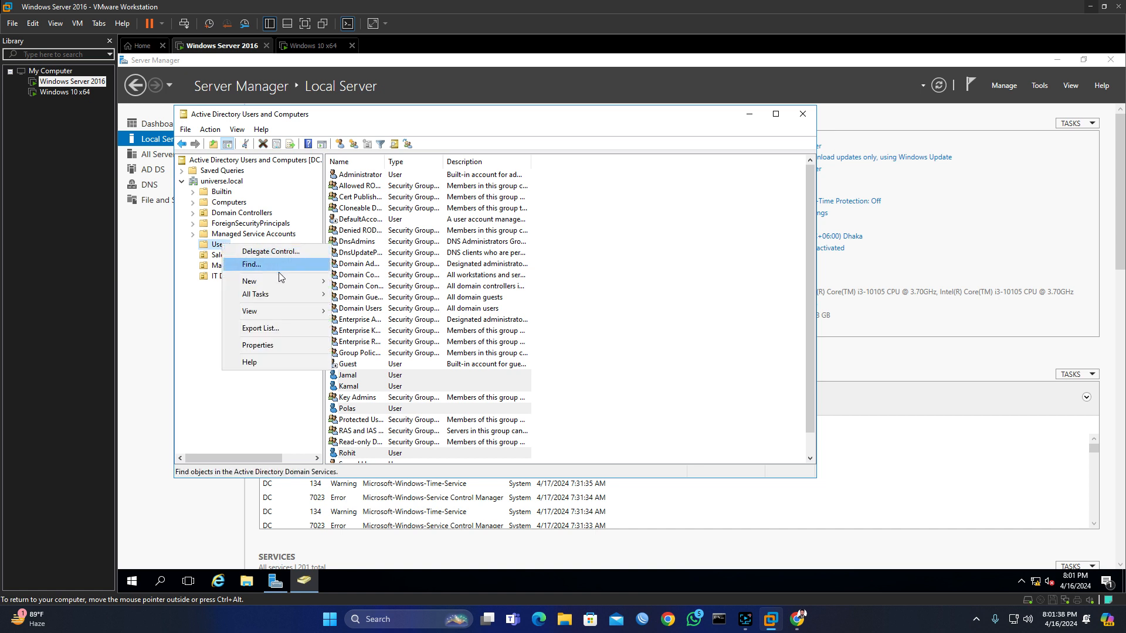
{"action": "mouse_move", "coordinate": [264, 282]}
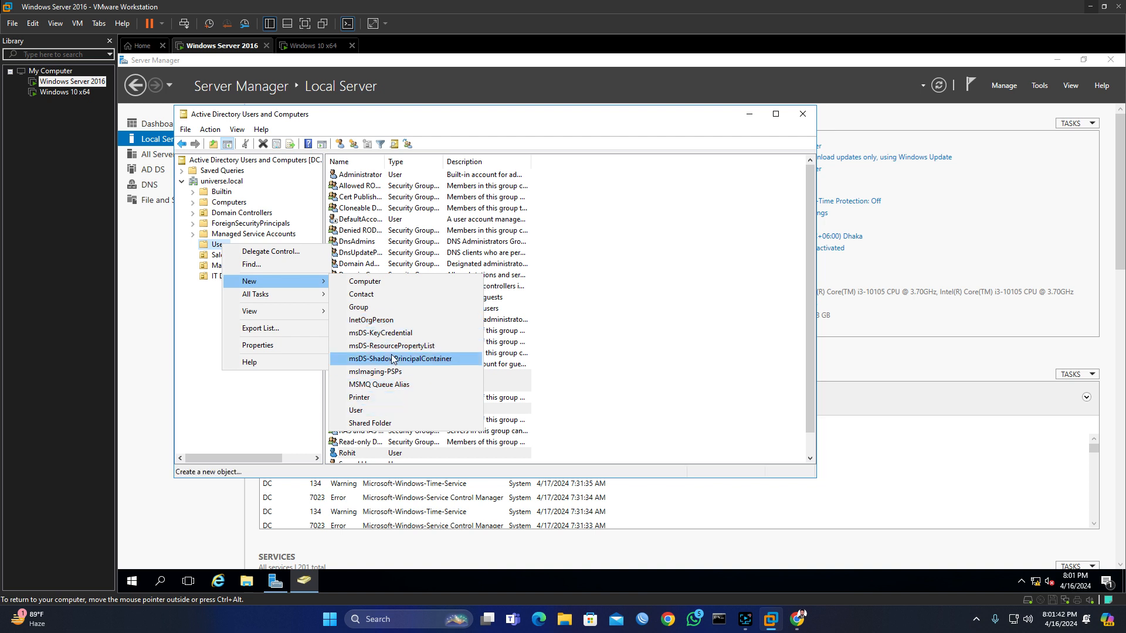
{"action": "left_click", "coordinate": [374, 308]}
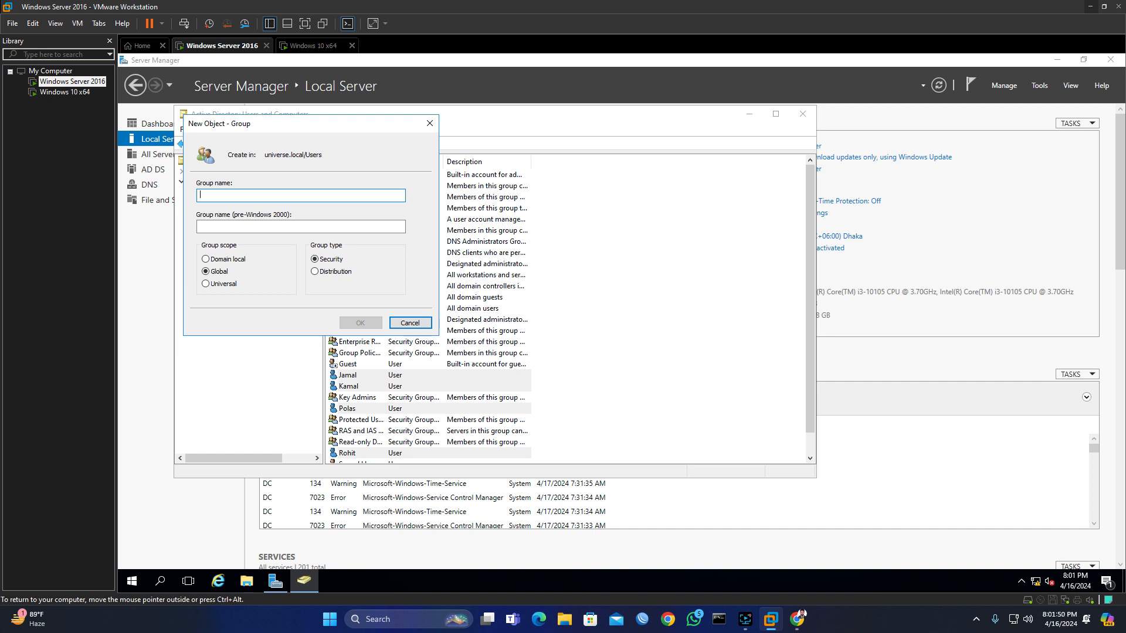
{"action": "type", "text": "Sales"}
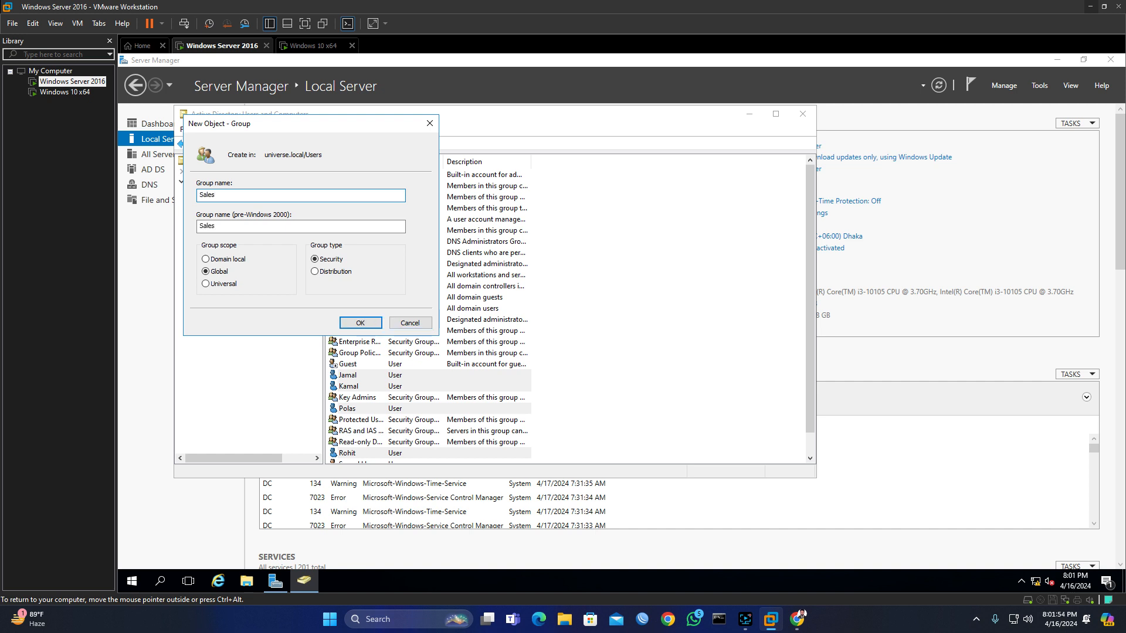
{"action": "type", "text": "-1"}
Step: Try the Domain local and Universal scopes for Sales-1, then create it with Global scope
{"action": "left_click", "coordinate": [206, 260]}
{"action": "left_click", "coordinate": [206, 272]}
{"action": "left_click", "coordinate": [207, 285]}
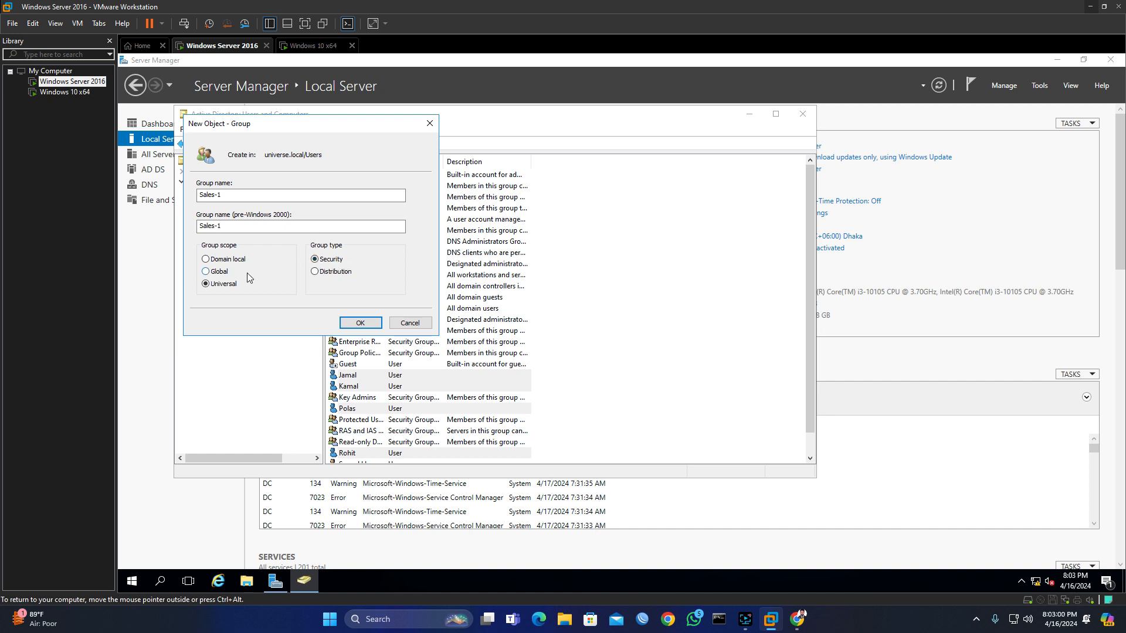
{"action": "left_click", "coordinate": [206, 272]}
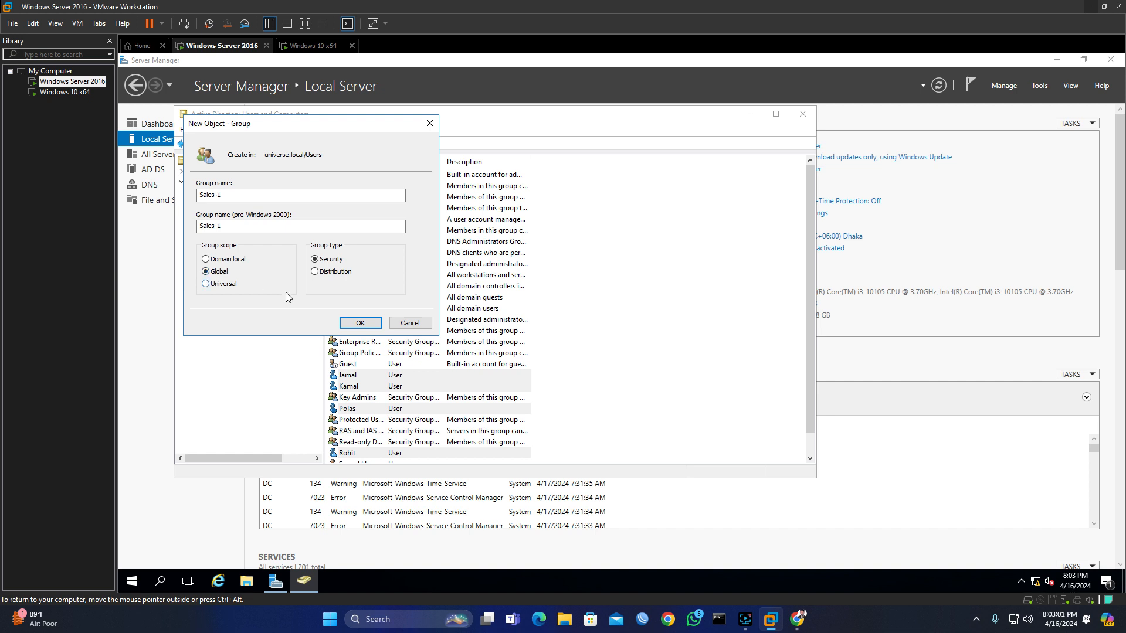
{"action": "left_click", "coordinate": [360, 323]}
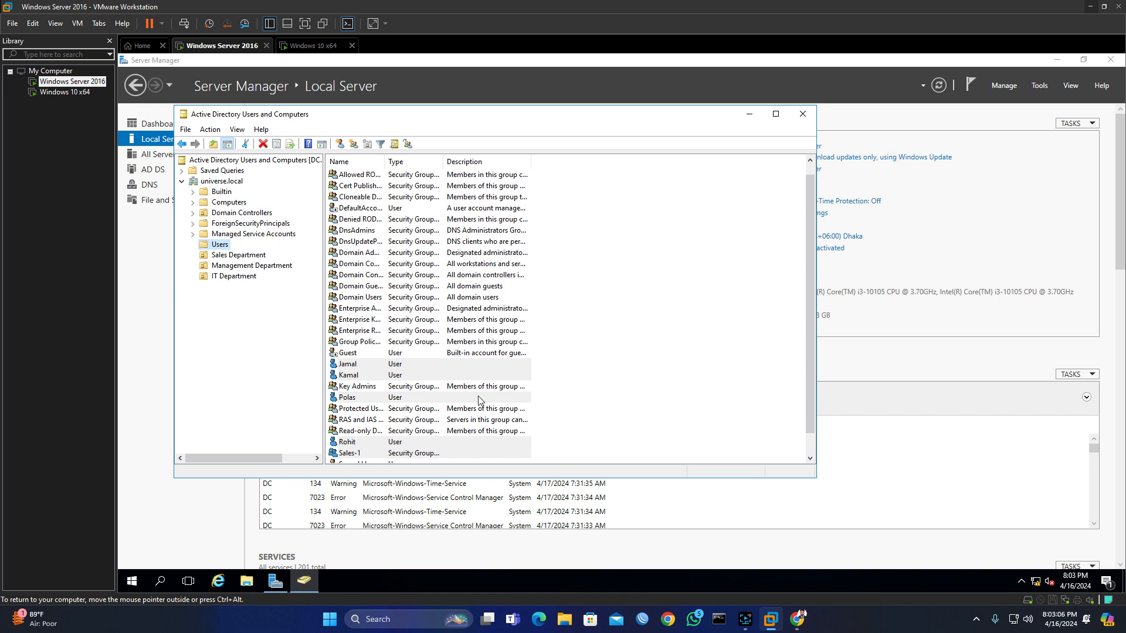
Step: Start a new group in Users and submit the Sales-1 name again, triggering an already-exists error
{"action": "right_click", "coordinate": [223, 246]}
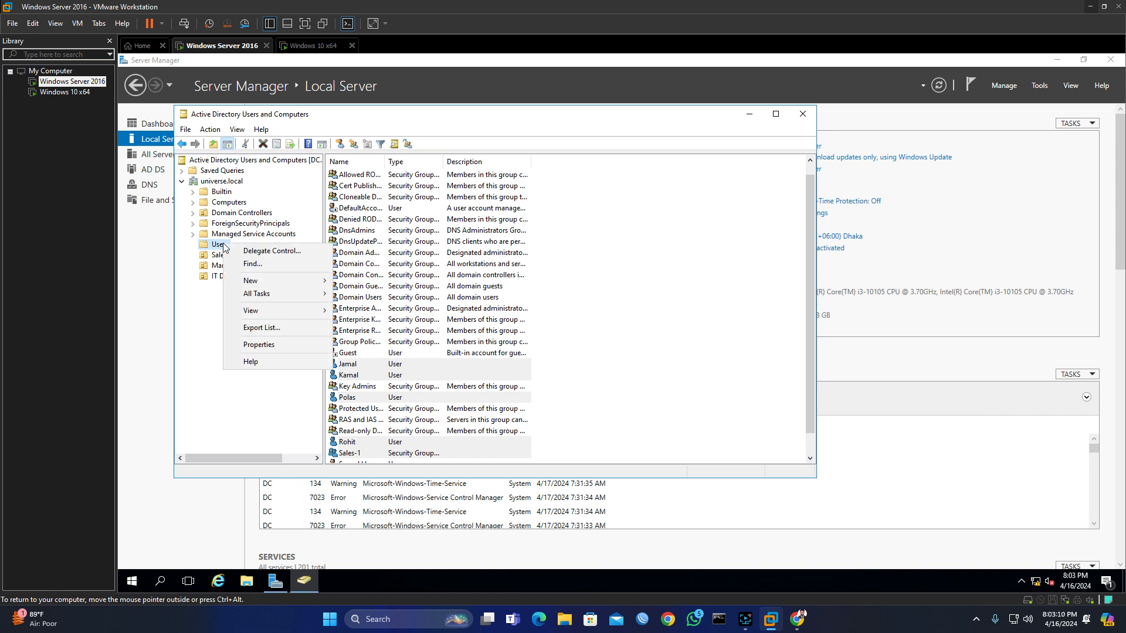
{"action": "mouse_move", "coordinate": [264, 283]}
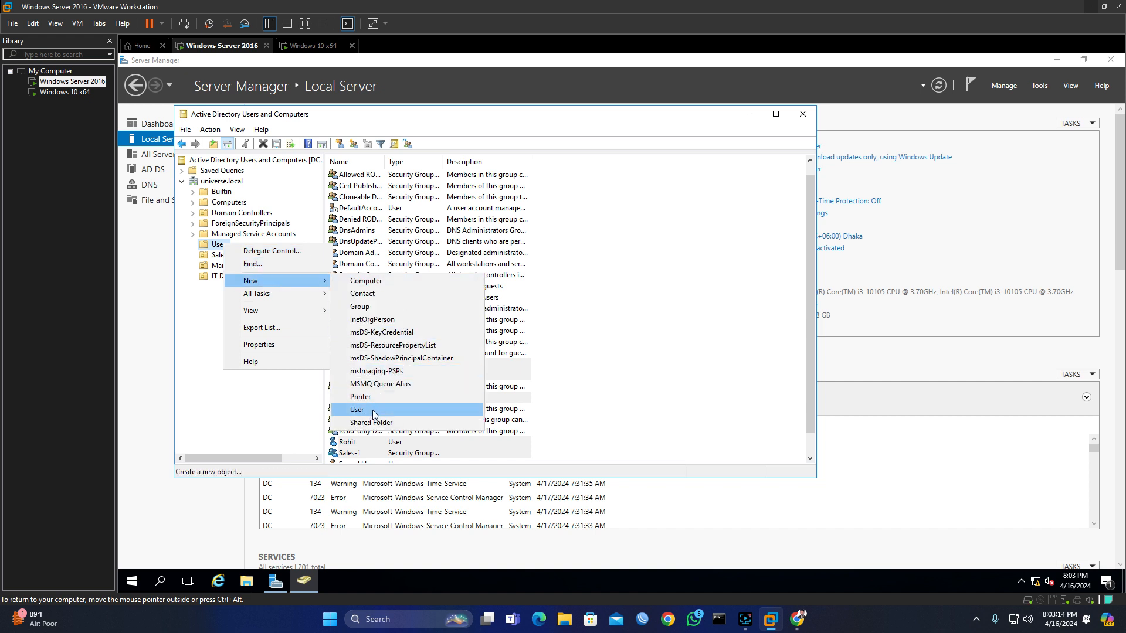
{"action": "left_click", "coordinate": [376, 307]}
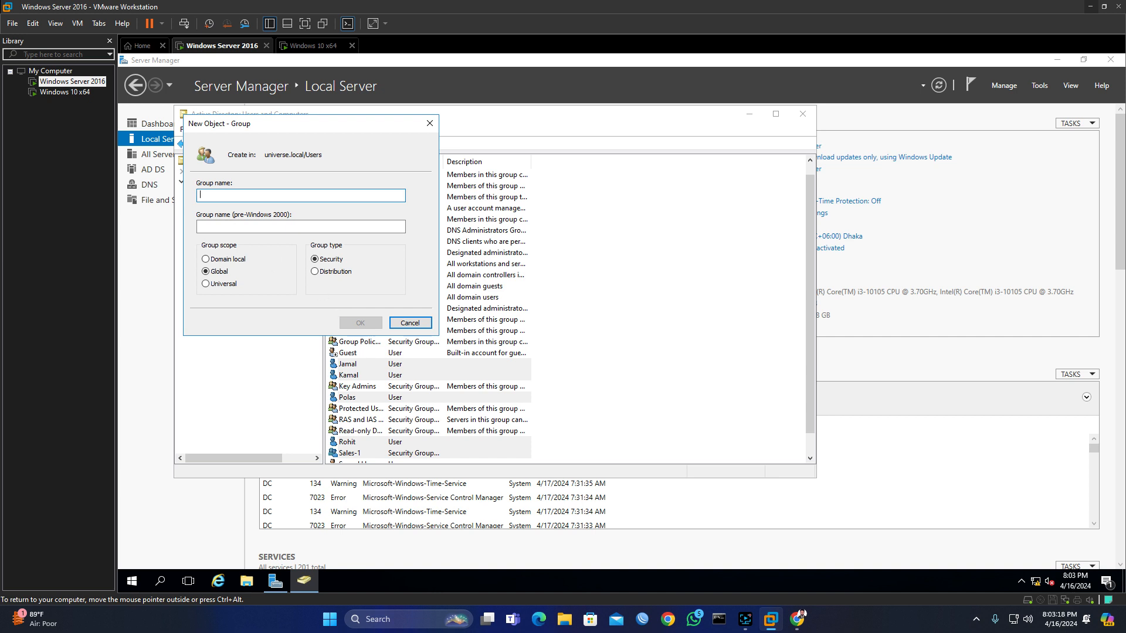
{"action": "type", "text": "s"}
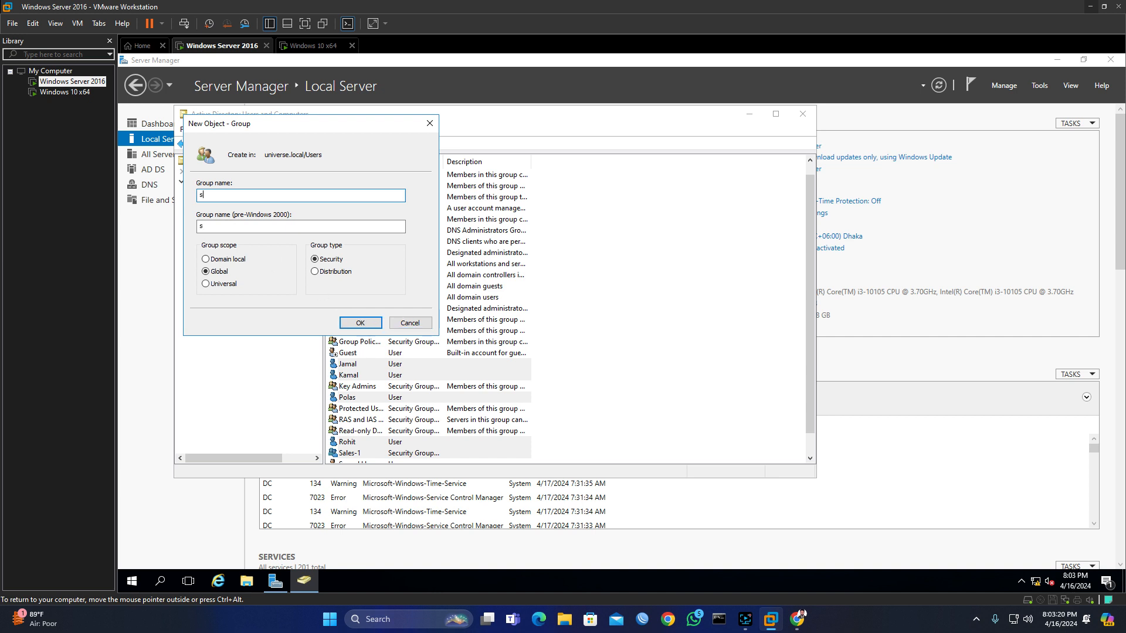
{"action": "key", "text": "BackSpace"}
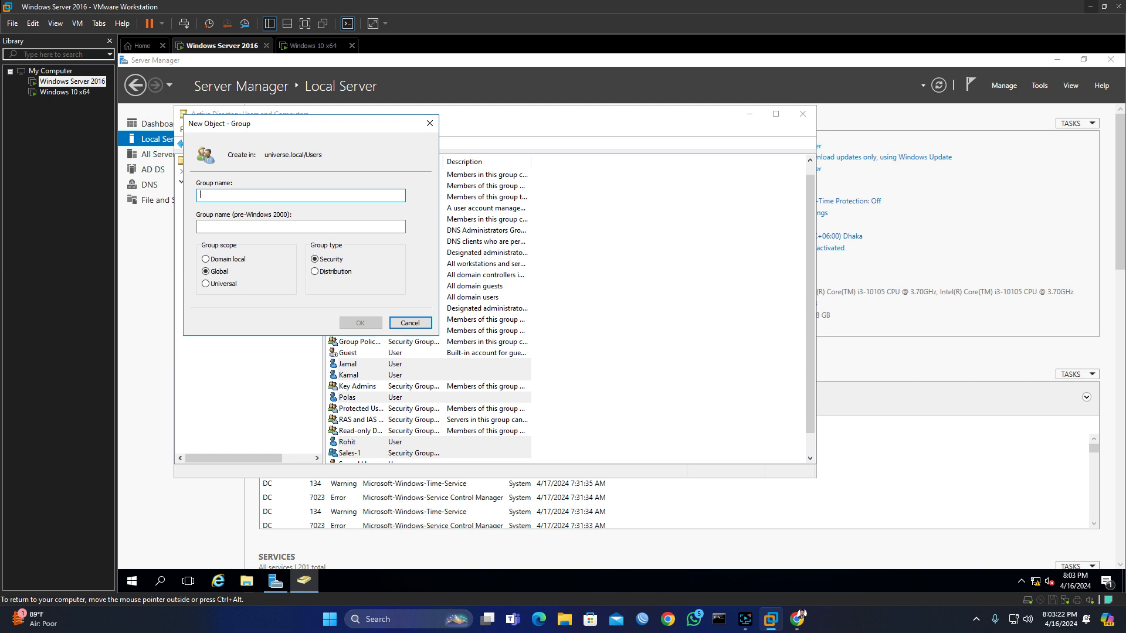
{"action": "type", "text": "A"}
{"action": "key", "text": "BackSpace"}
{"action": "type", "text": "Sales-1"}
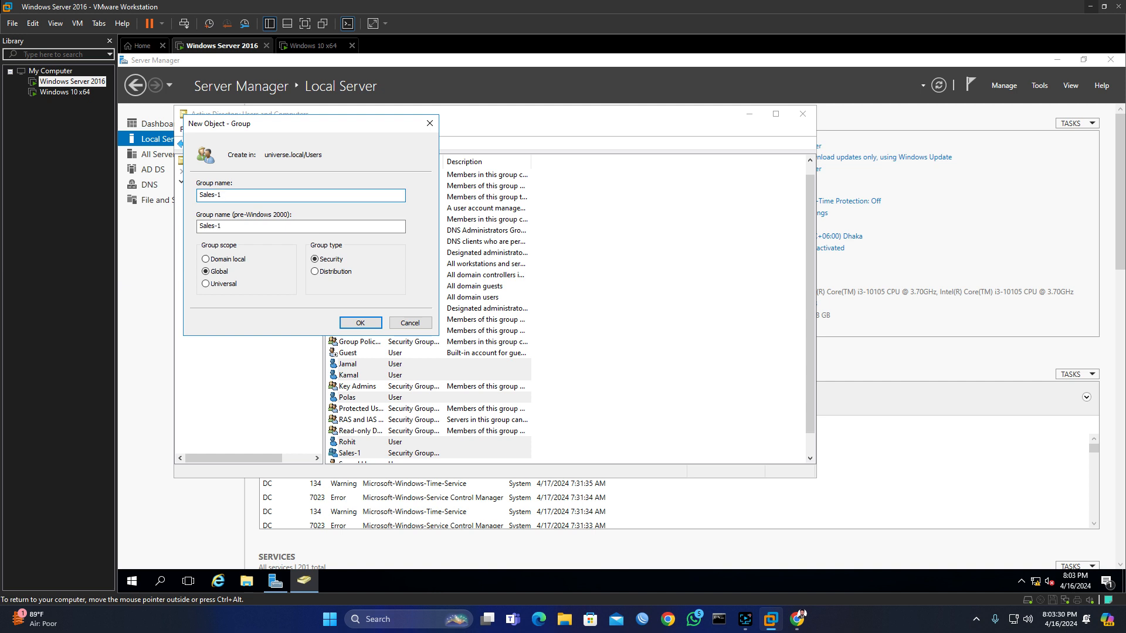
{"action": "left_click", "coordinate": [361, 323]}
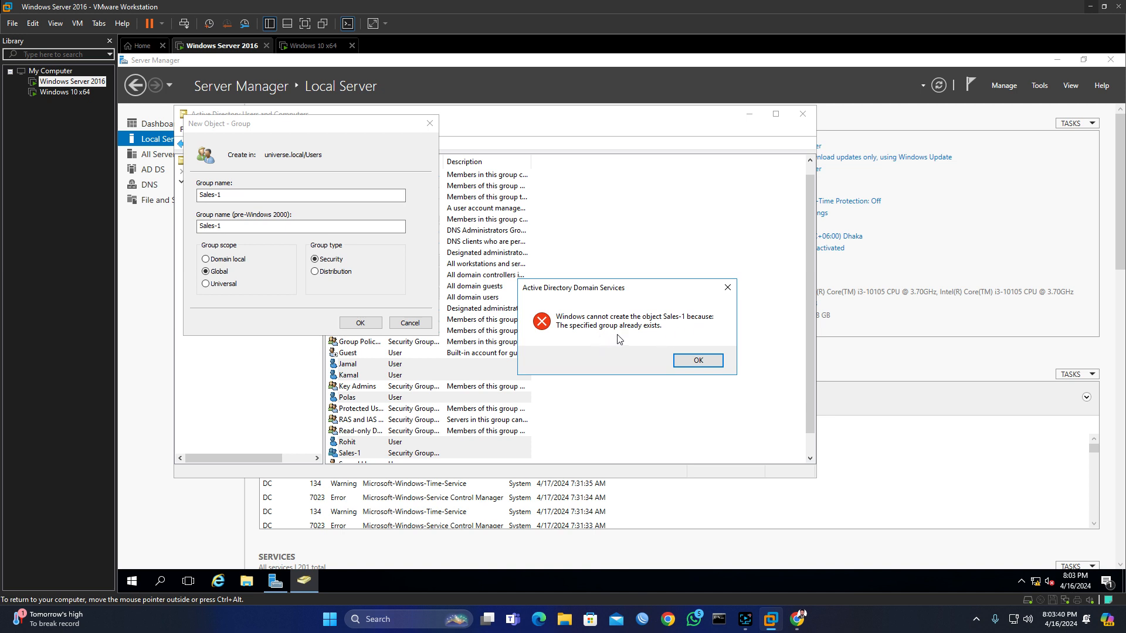
Step: Dismiss the error, change the group name to Sales-2, and create it
{"action": "left_click", "coordinate": [236, 196]}
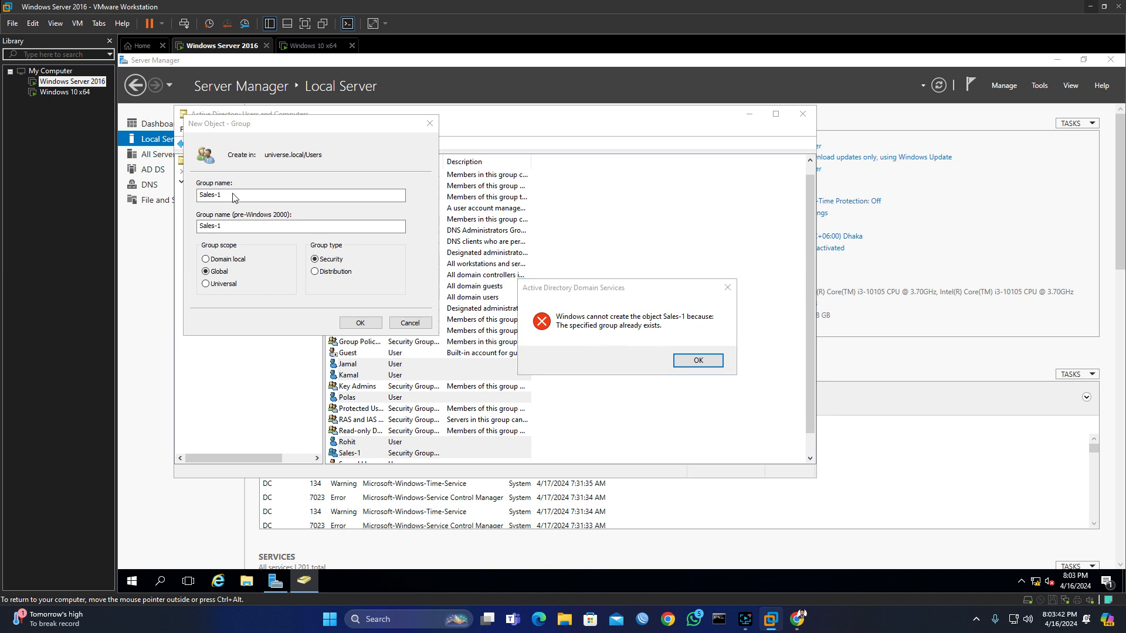
{"action": "left_click", "coordinate": [706, 362]}
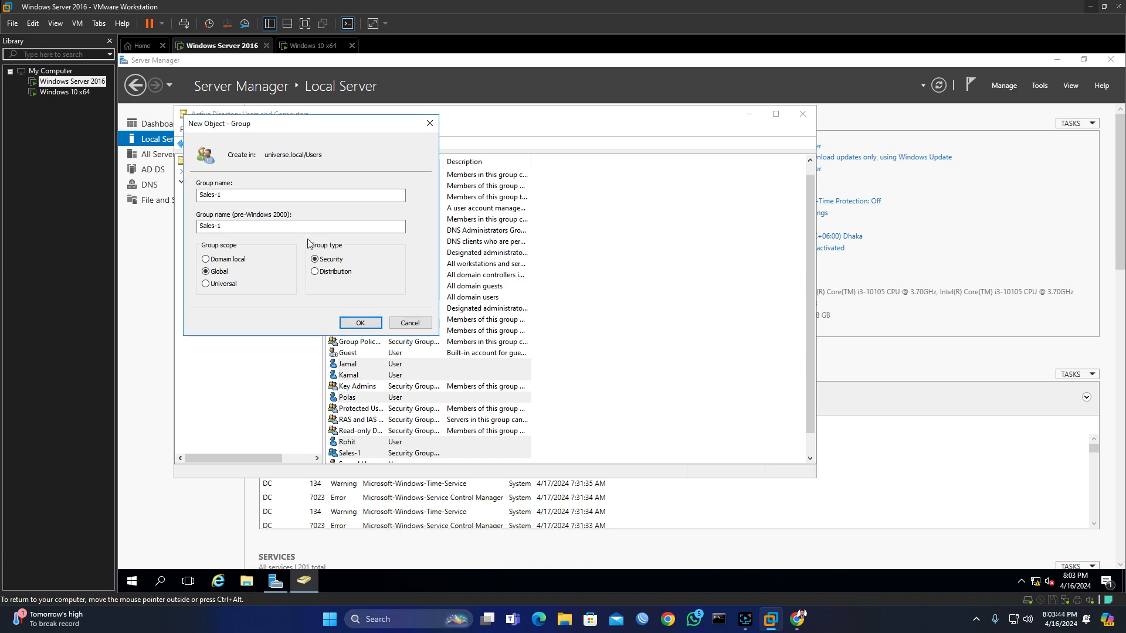
{"action": "left_click", "coordinate": [221, 195]}
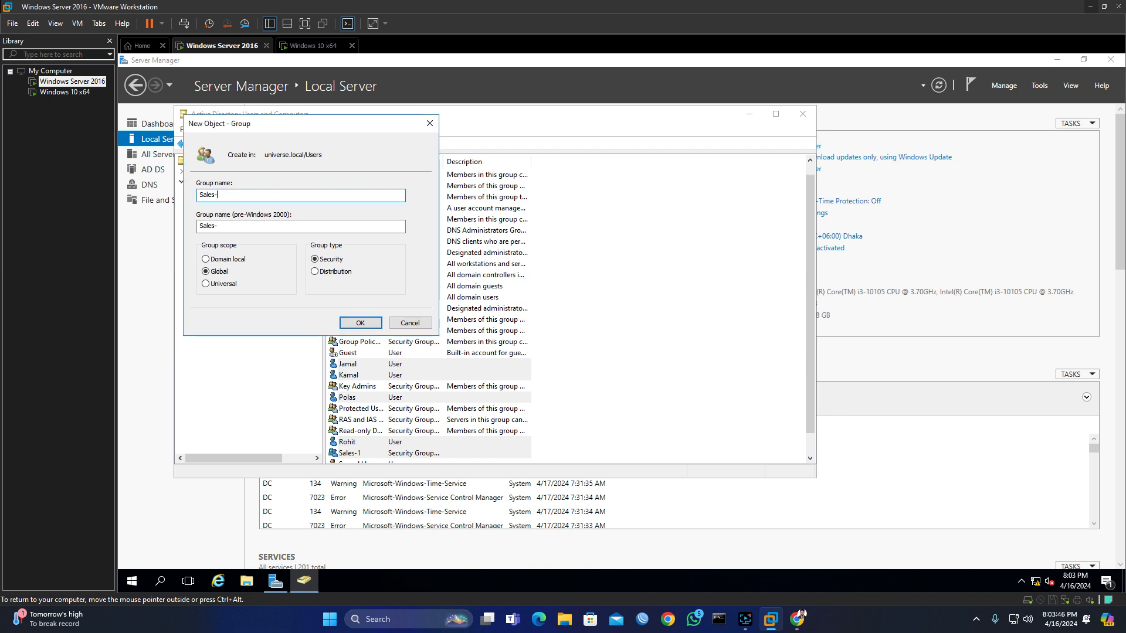
{"action": "type", "text": "2"}
{"action": "left_click", "coordinate": [370, 323]}
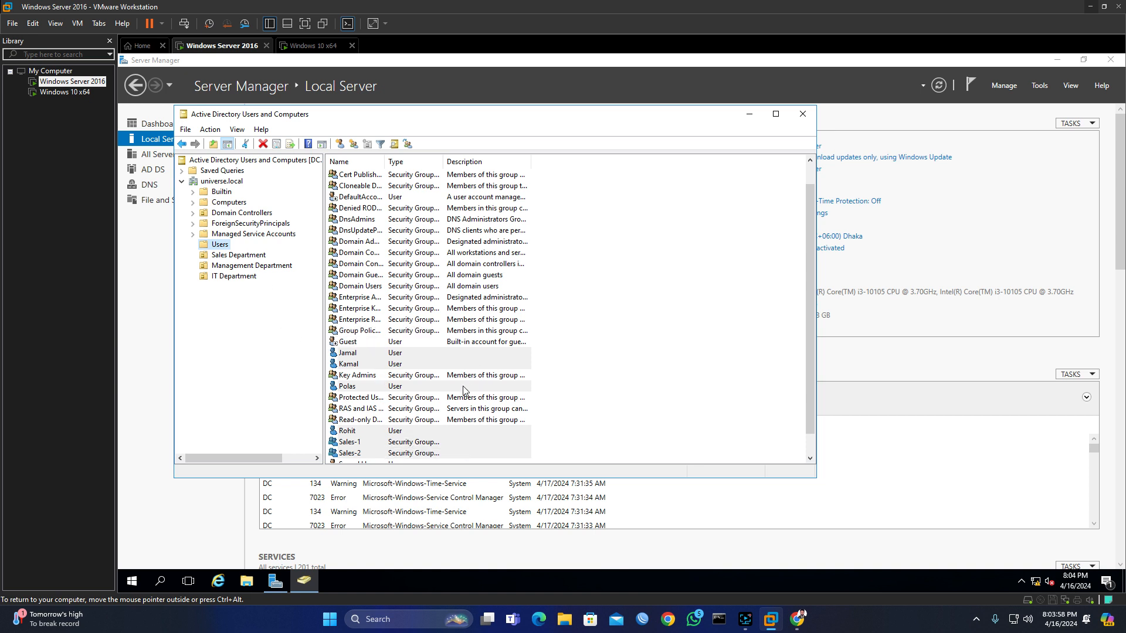
Step: Select two user accounts in Users and begin adding them to a group
{"action": "scroll", "coordinate": [445, 392], "scroll_direction": "down", "scroll_amount": 1}
{"action": "scroll", "coordinate": [405, 397], "scroll_direction": "up", "scroll_amount": 1}
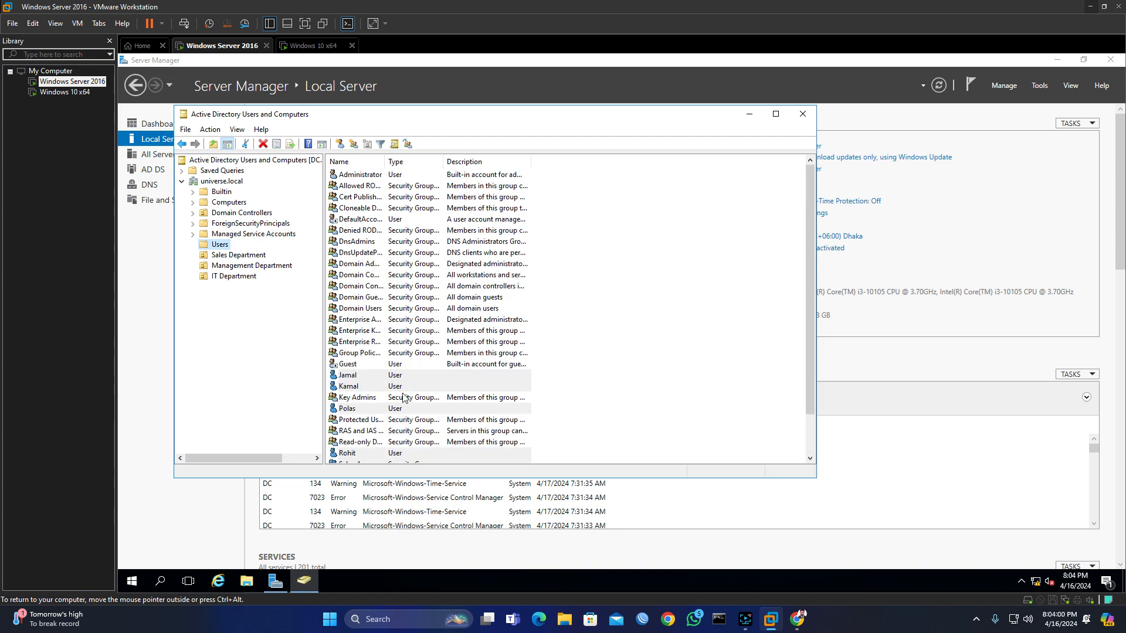
{"action": "scroll", "coordinate": [404, 397], "scroll_direction": "down", "scroll_amount": 1}
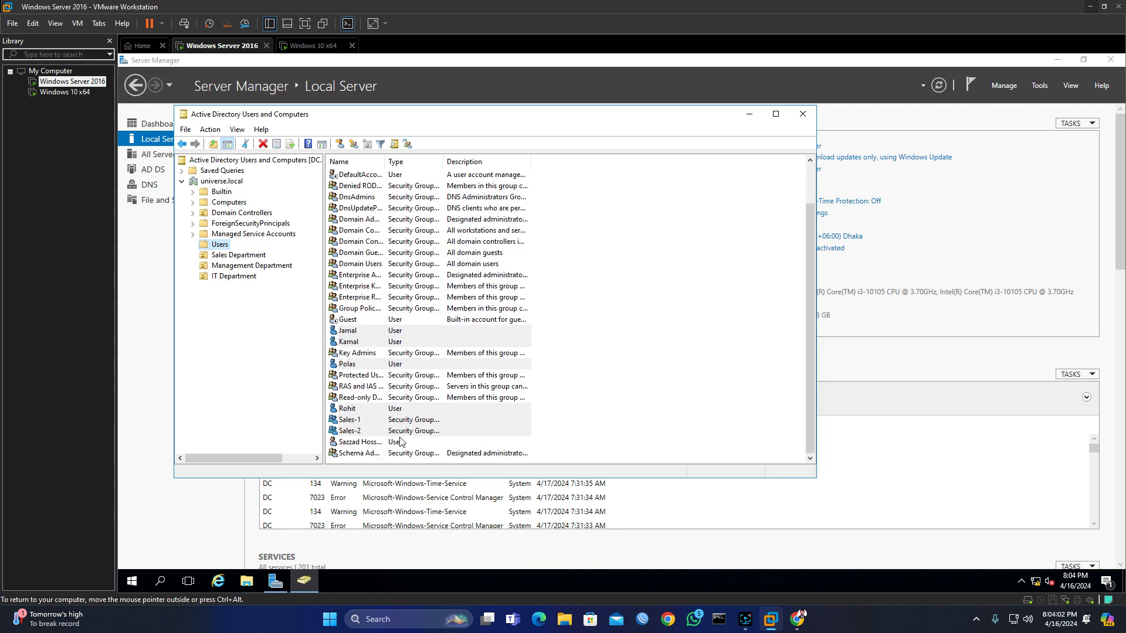
{"action": "left_click", "coordinate": [353, 332]}
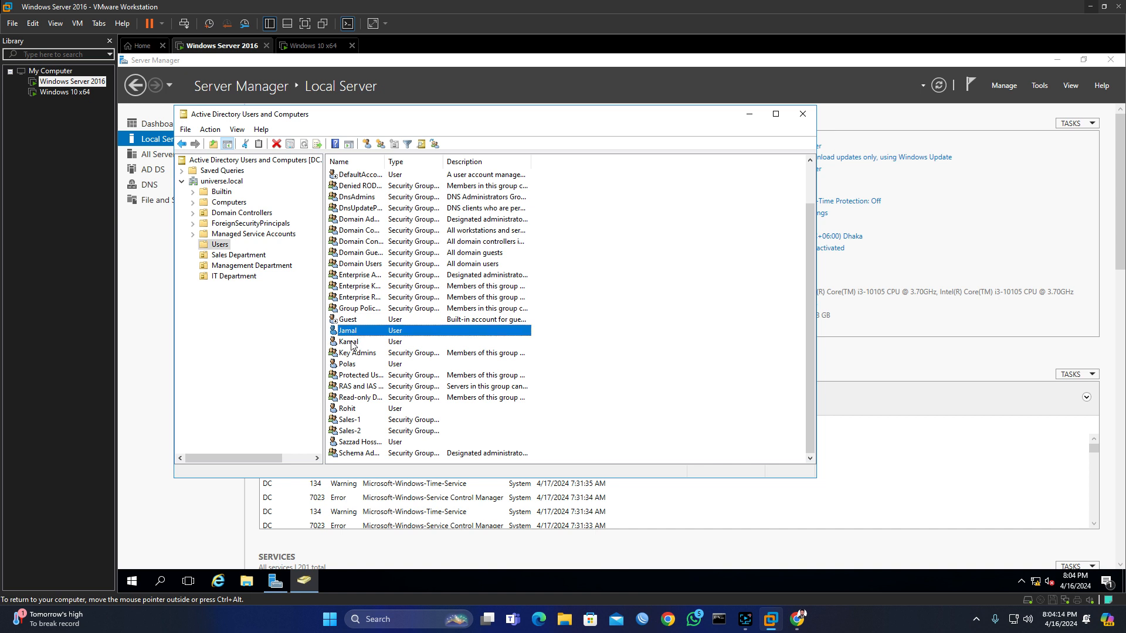
{"action": "left_click", "coordinate": [353, 342], "text": "ctrl"}
{"action": "right_click", "coordinate": [357, 342]}
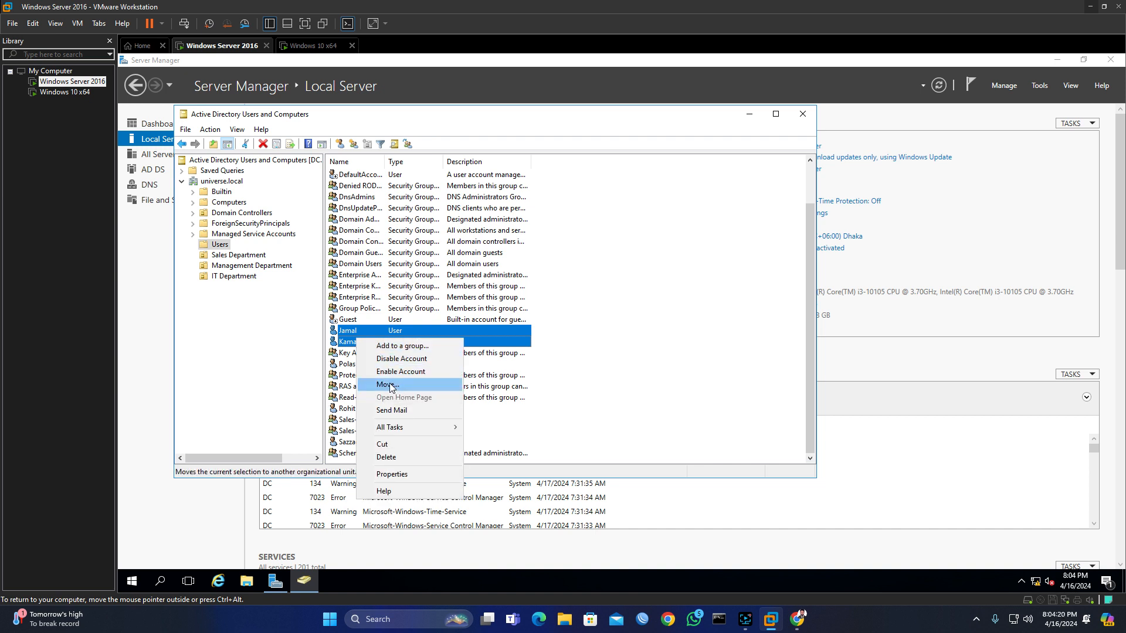
{"action": "left_click", "coordinate": [404, 347]}
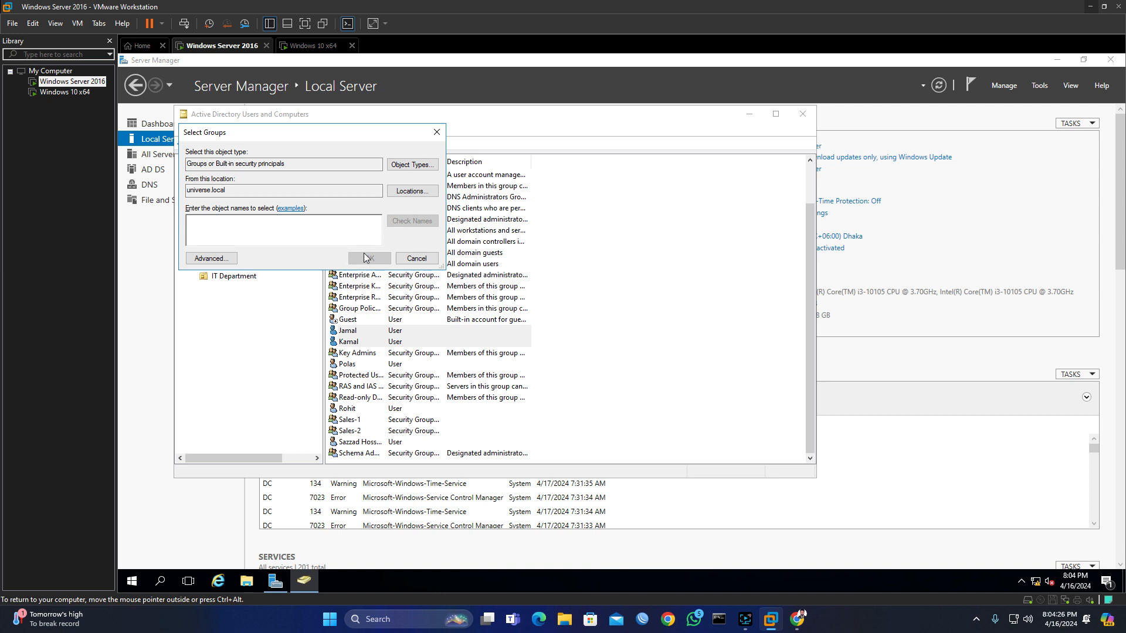
Step: Search the domain for the Sales-1 group, add both users to it, and acknowledge the success message
{"action": "left_click", "coordinate": [217, 258]}
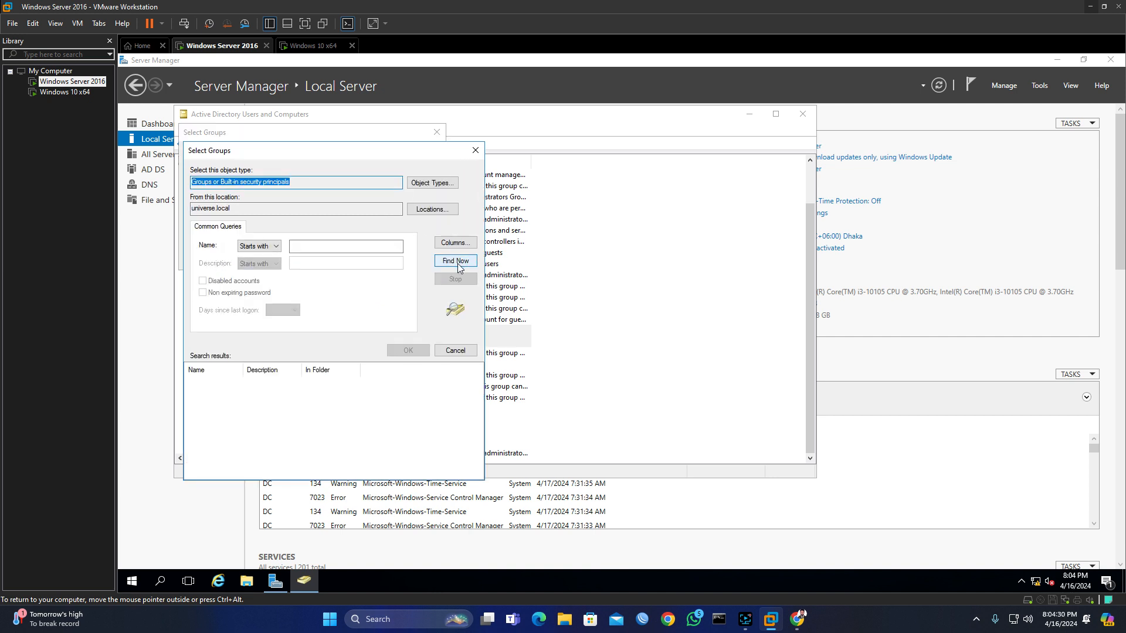
{"action": "left_click", "coordinate": [458, 268]}
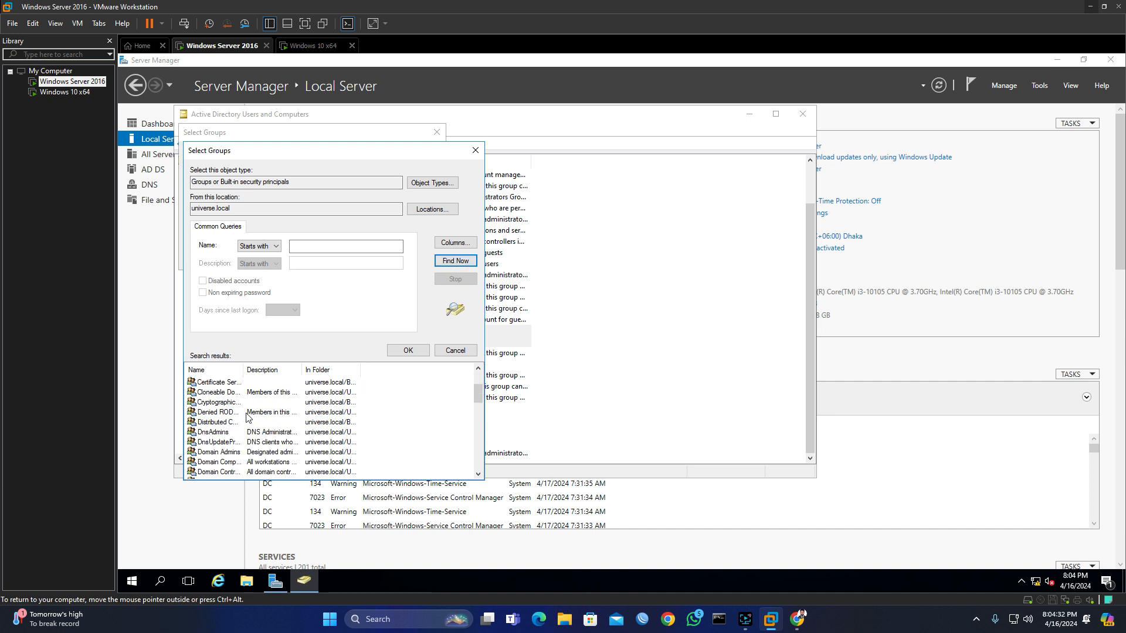
{"action": "scroll", "coordinate": [247, 418], "scroll_direction": "down", "scroll_amount": 9}
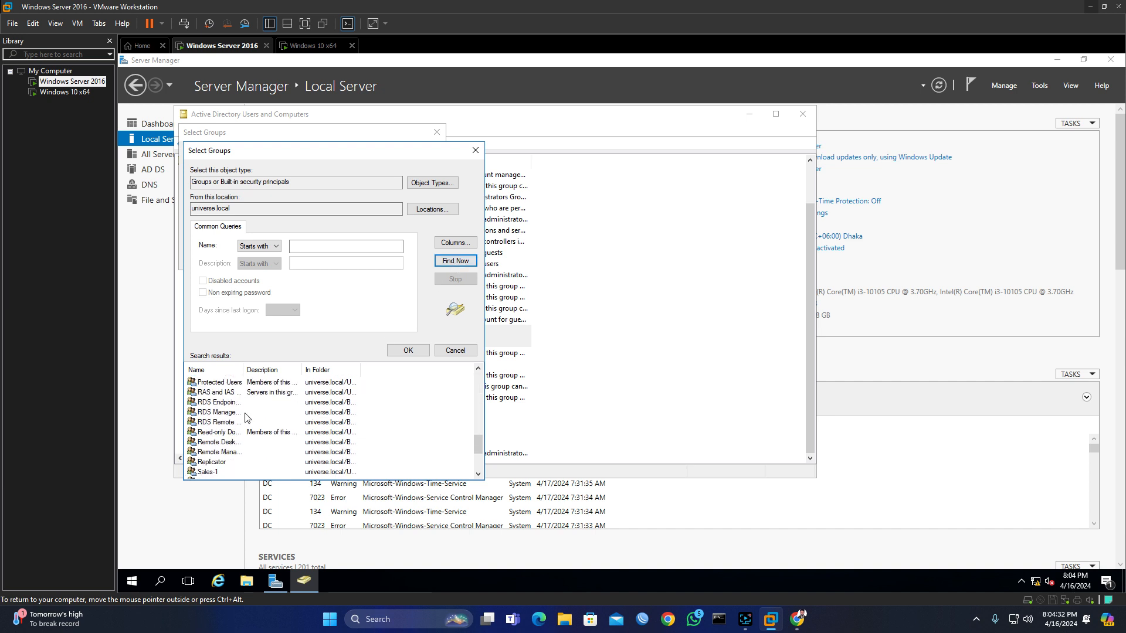
{"action": "left_click", "coordinate": [213, 474]}
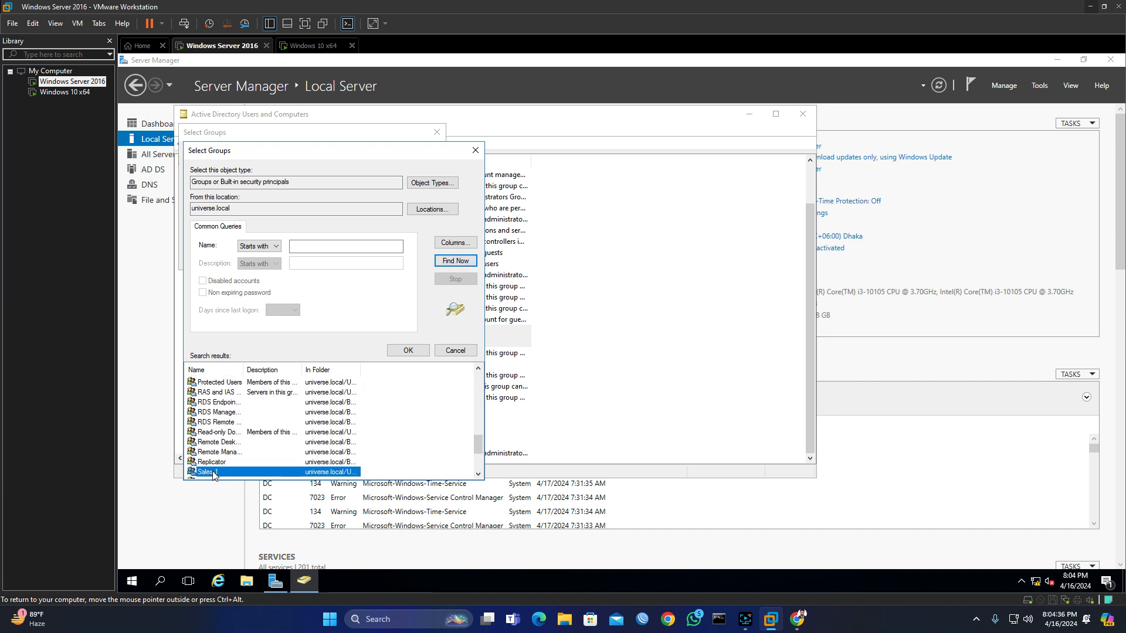
{"action": "left_click", "coordinate": [409, 350]}
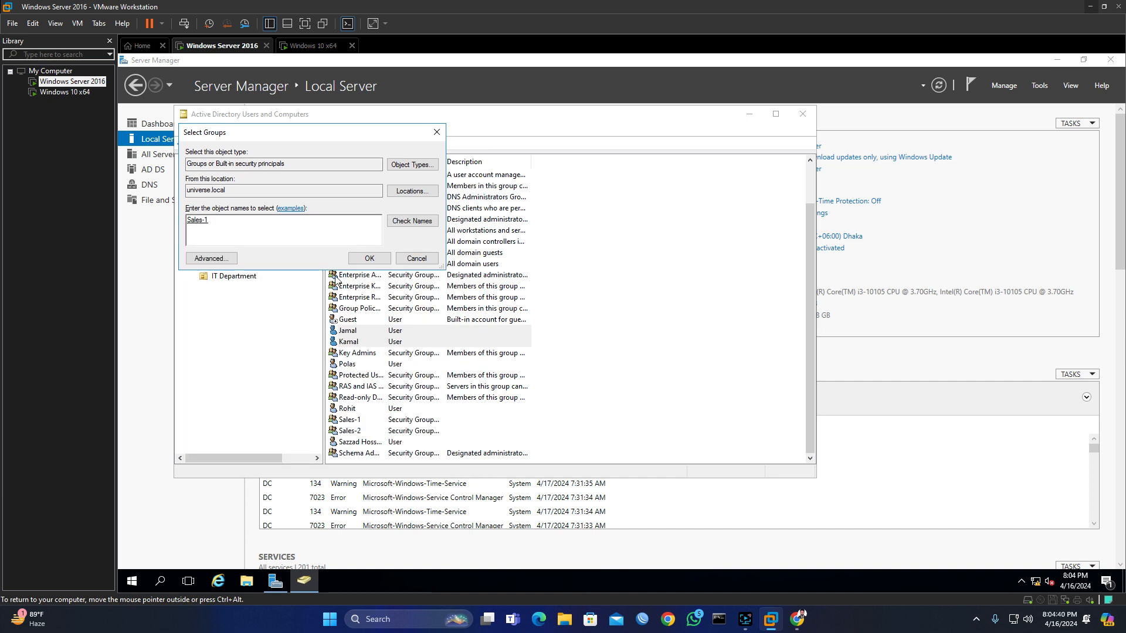
{"action": "left_click", "coordinate": [374, 260]}
{"action": "left_click", "coordinate": [714, 364]}
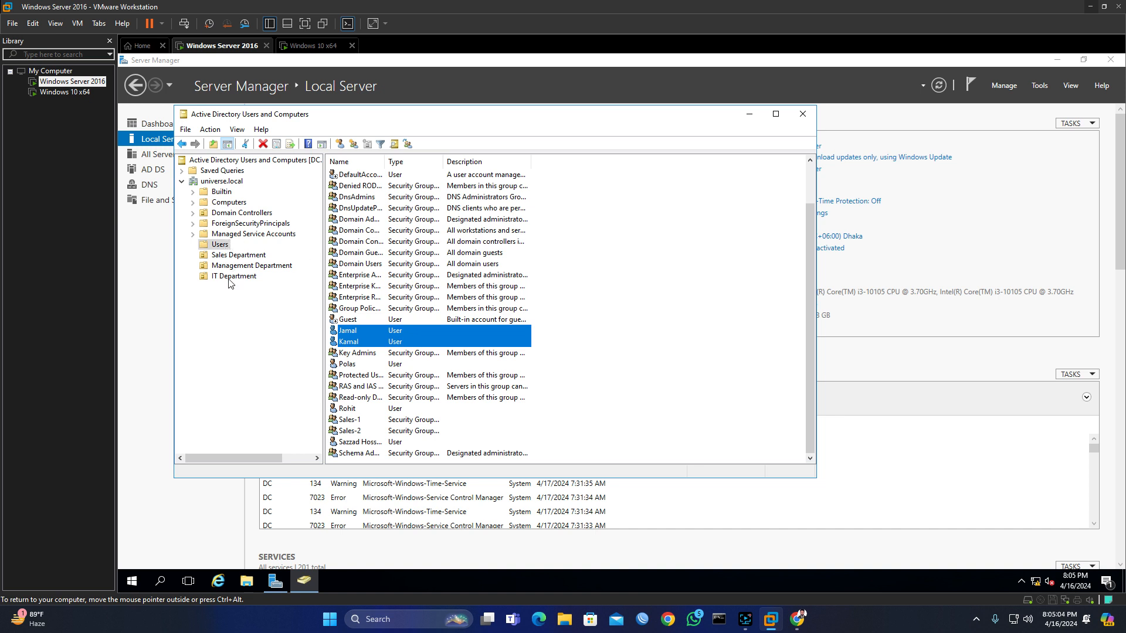
{"action": "left_click", "coordinate": [360, 423]}
{"action": "double_click", "coordinate": [360, 424]}
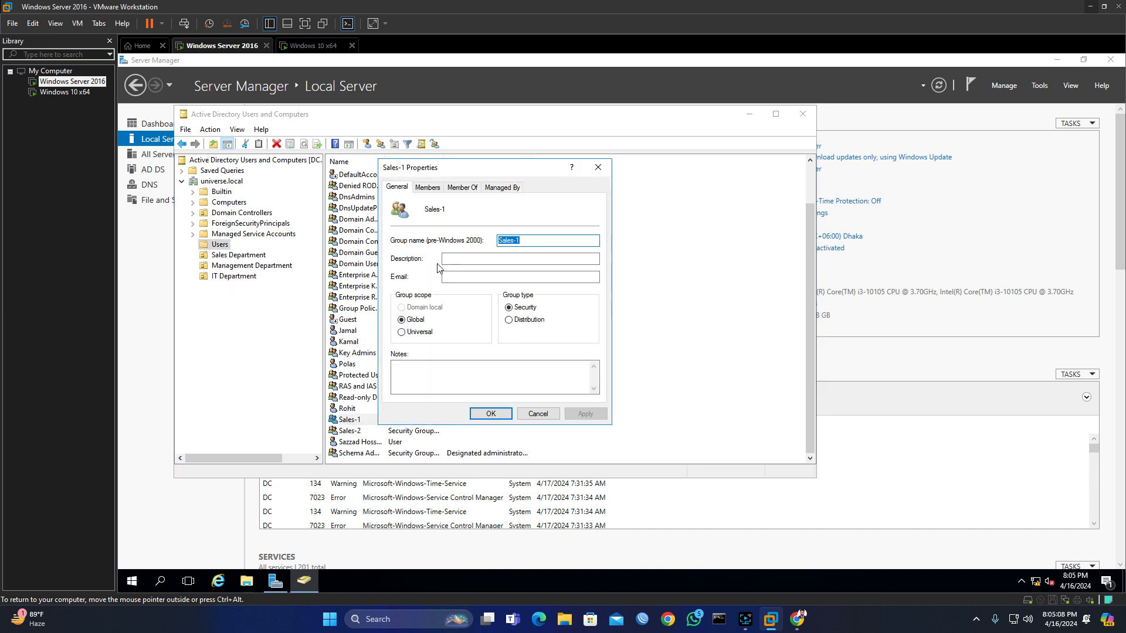
{"action": "left_click", "coordinate": [428, 188]}
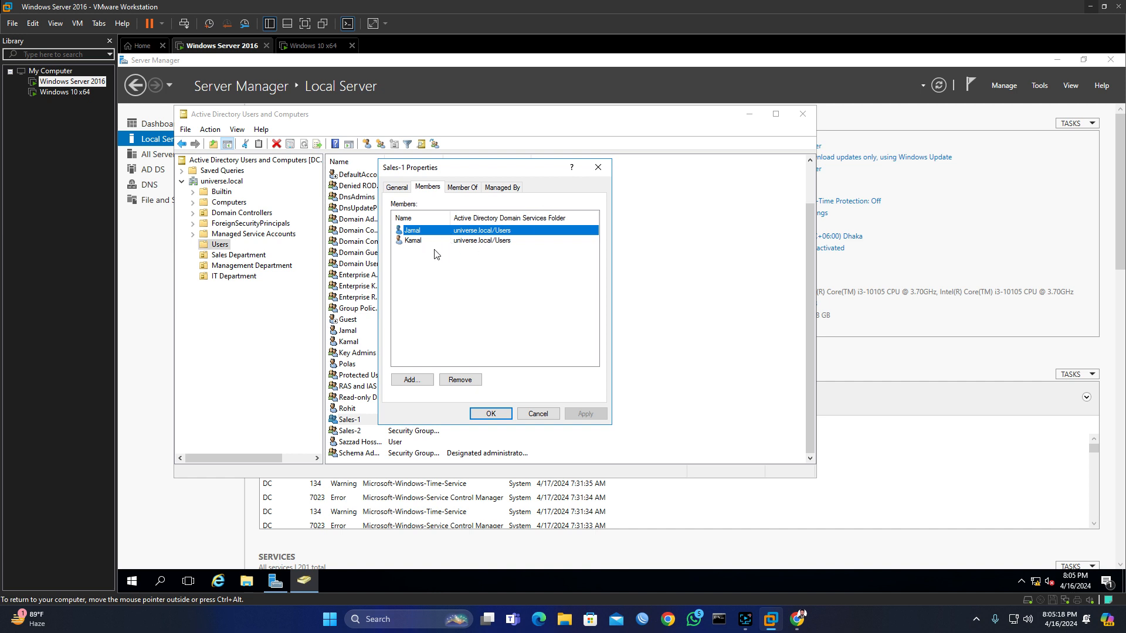
{"action": "left_click", "coordinate": [601, 170]}
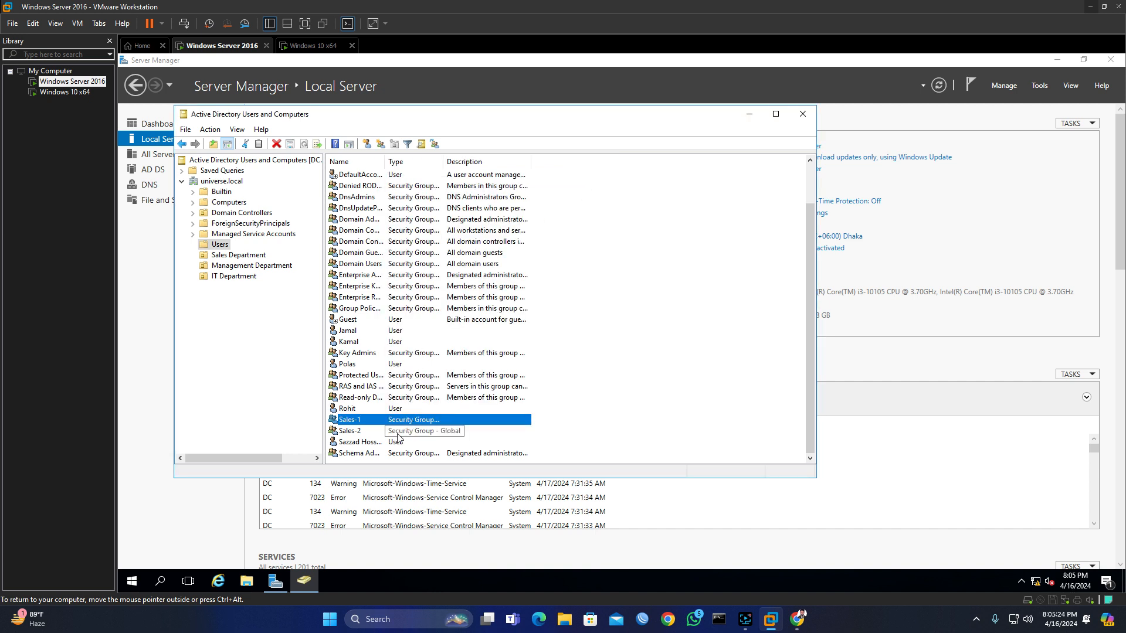
{"action": "scroll", "coordinate": [380, 350], "scroll_direction": "up", "scroll_amount": 2}
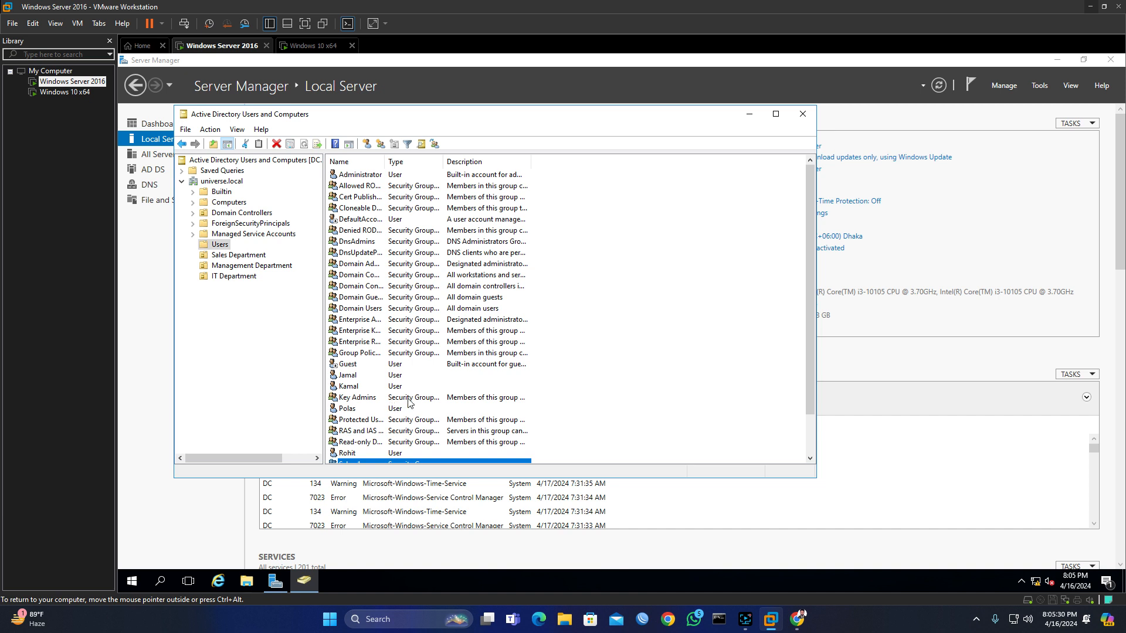
Step: Select two other user accounts in Users and begin adding them to a group
{"action": "scroll", "coordinate": [409, 401], "scroll_direction": "down", "scroll_amount": 1}
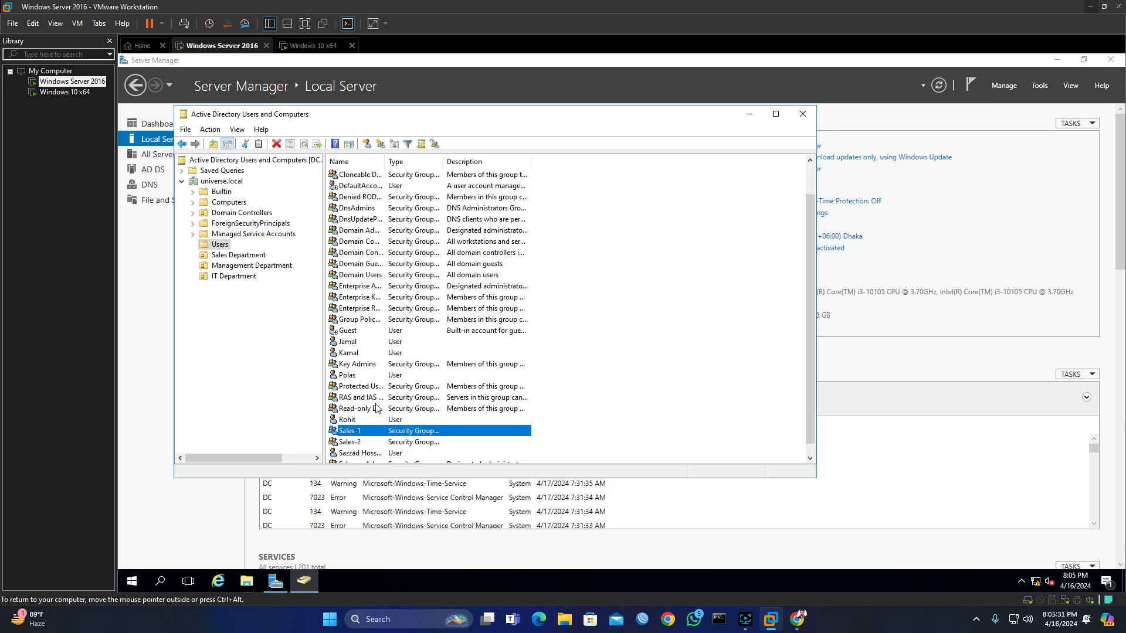
{"action": "left_click", "coordinate": [352, 377]}
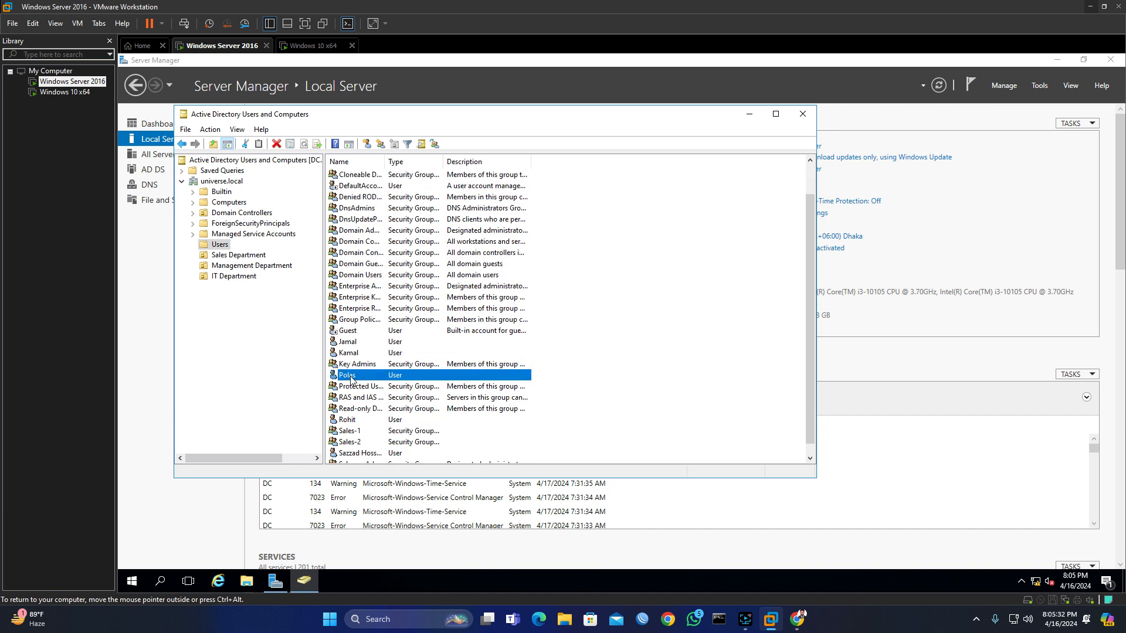
{"action": "left_click", "coordinate": [356, 422], "text": "ctrl"}
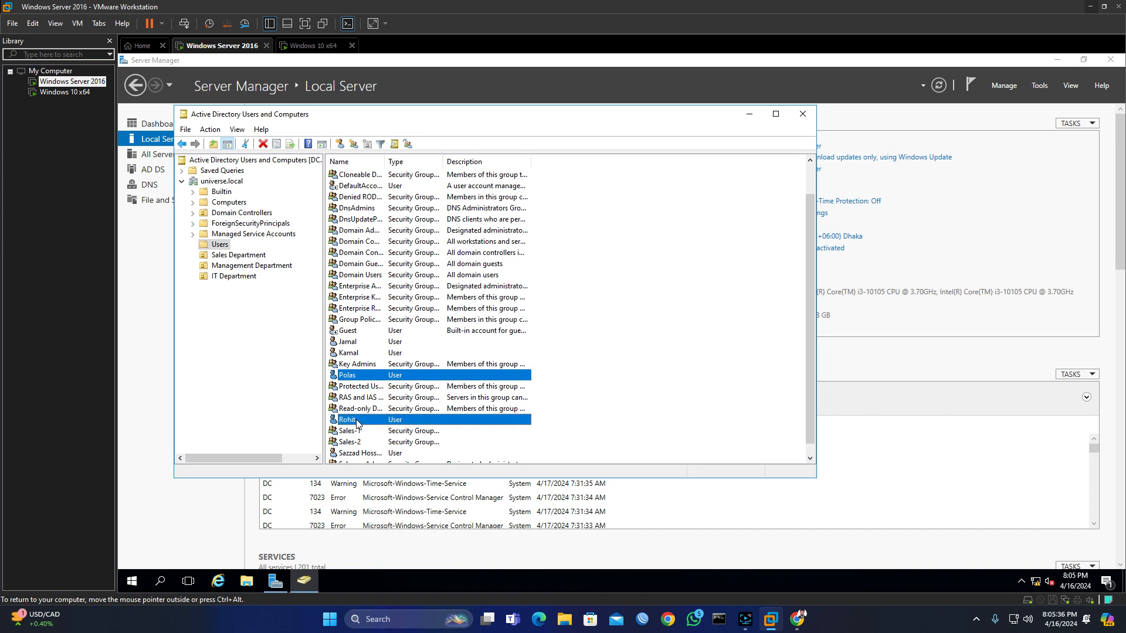
{"action": "right_click", "coordinate": [358, 422]}
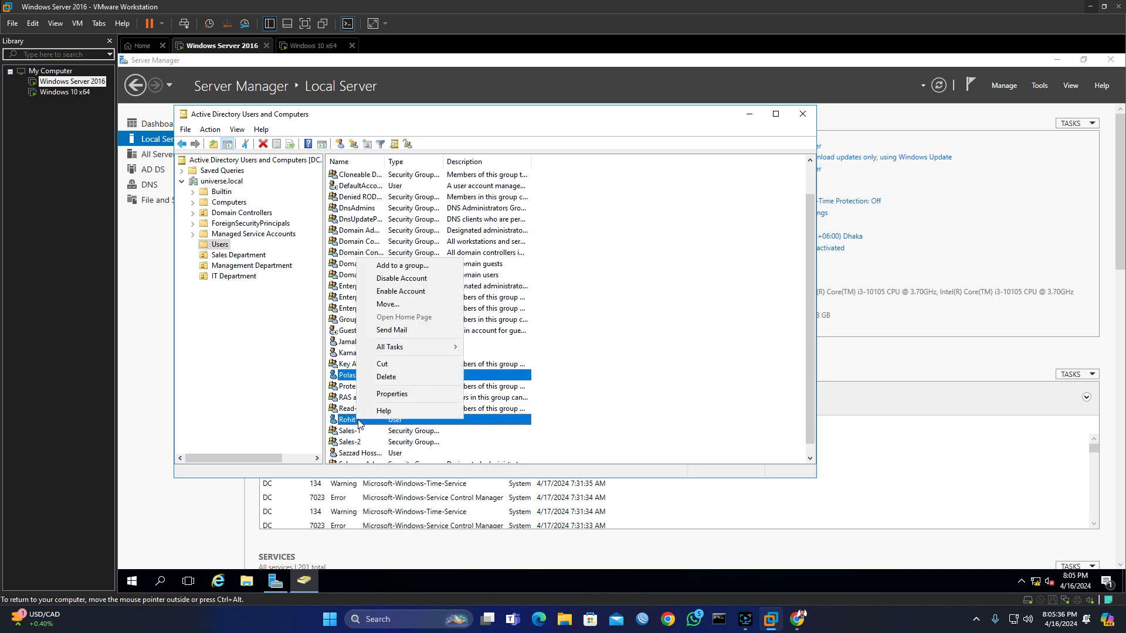
{"action": "left_click", "coordinate": [408, 266]}
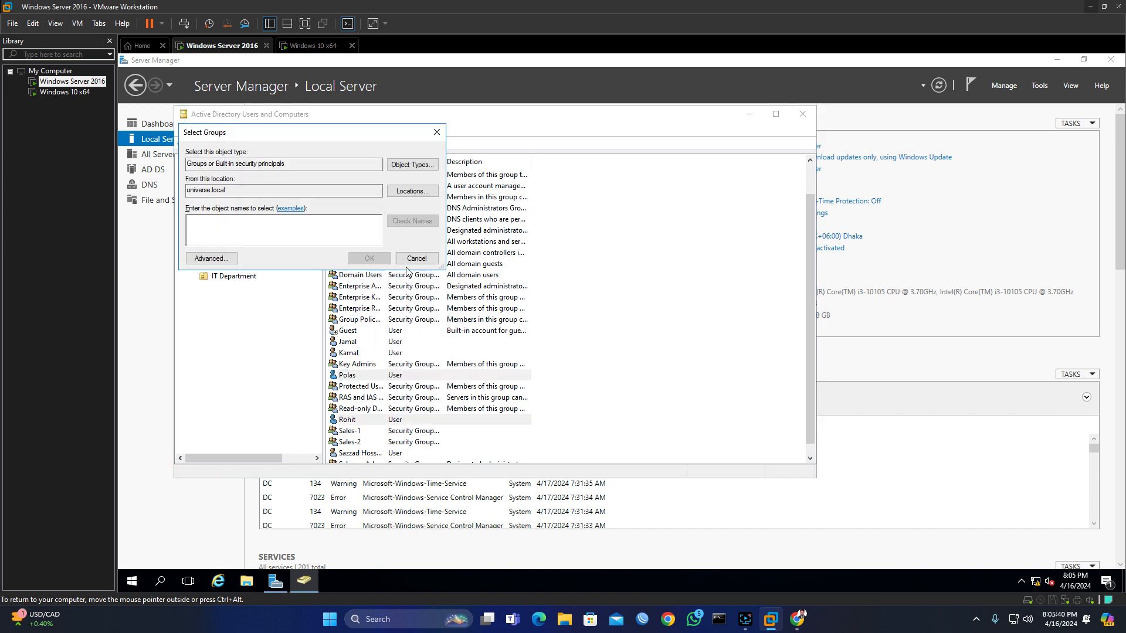
Step: Search the domain for the Sales-2 group, add both users to it, and acknowledge the success message
{"action": "left_click", "coordinate": [211, 258]}
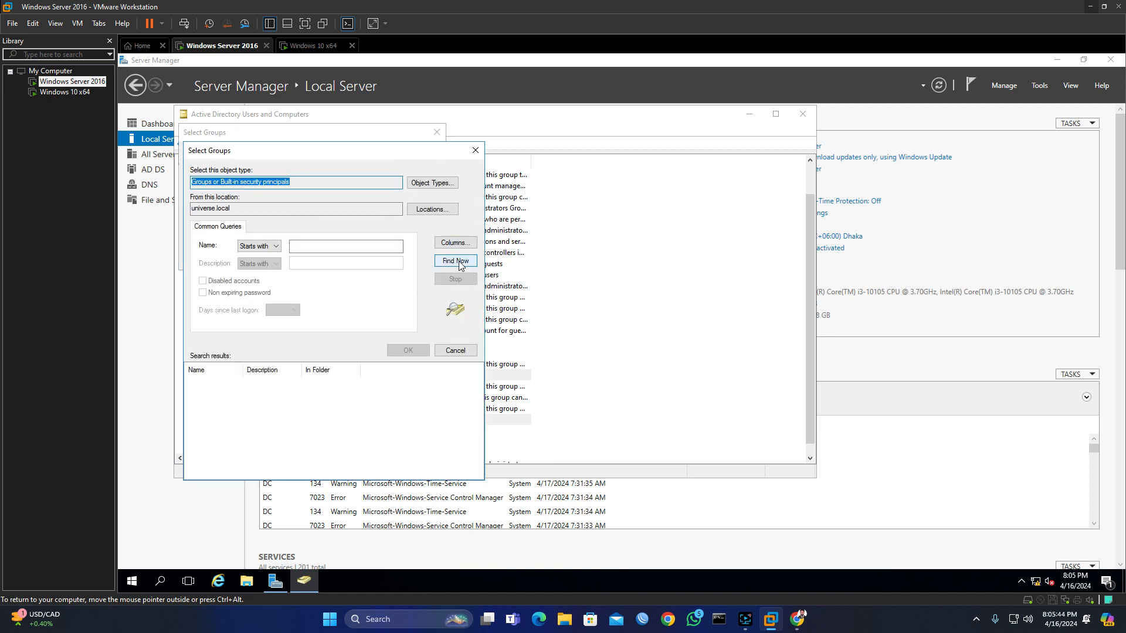
{"action": "left_click", "coordinate": [456, 260]}
{"action": "scroll", "coordinate": [262, 411], "scroll_direction": "down", "scroll_amount": 5}
{"action": "scroll", "coordinate": [262, 411], "scroll_direction": "down", "scroll_amount": 8}
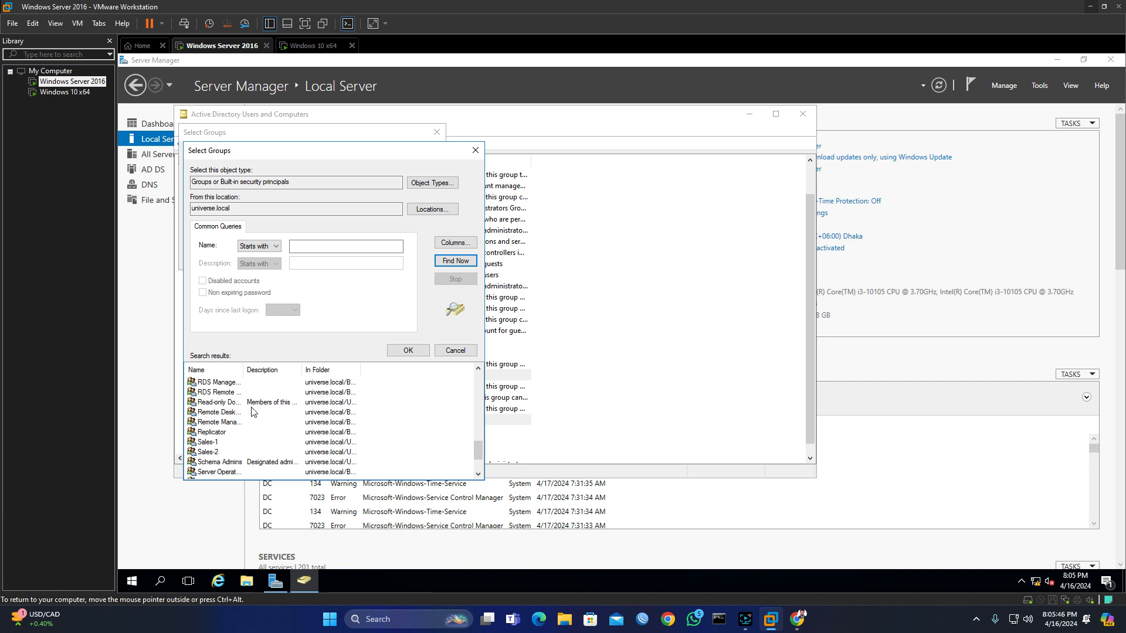
{"action": "left_click", "coordinate": [210, 402]}
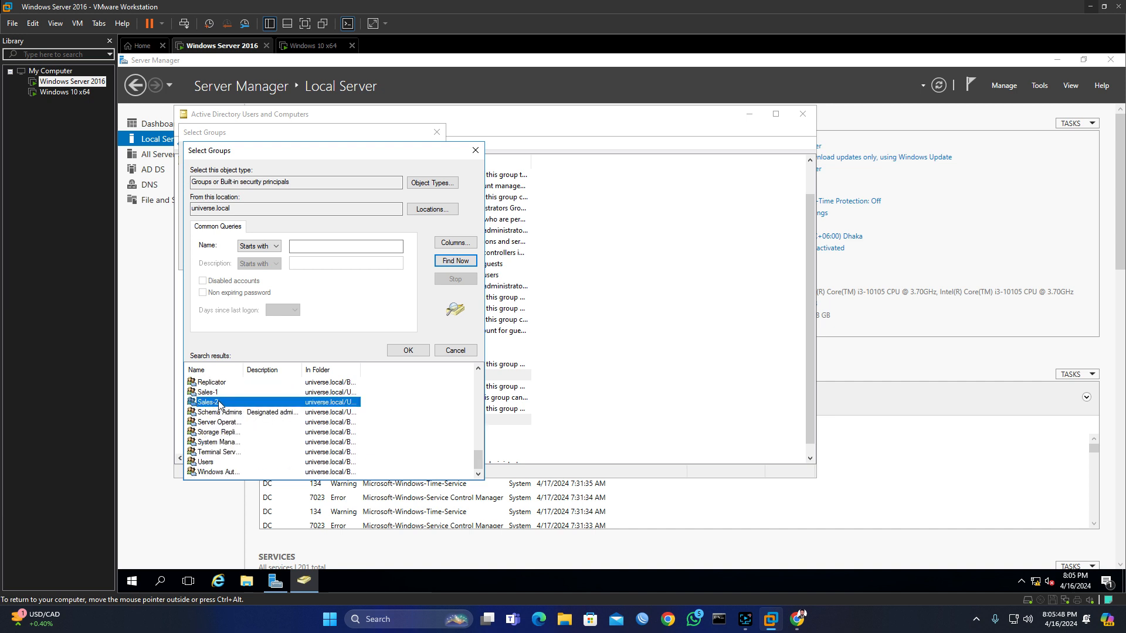
{"action": "left_click", "coordinate": [418, 350]}
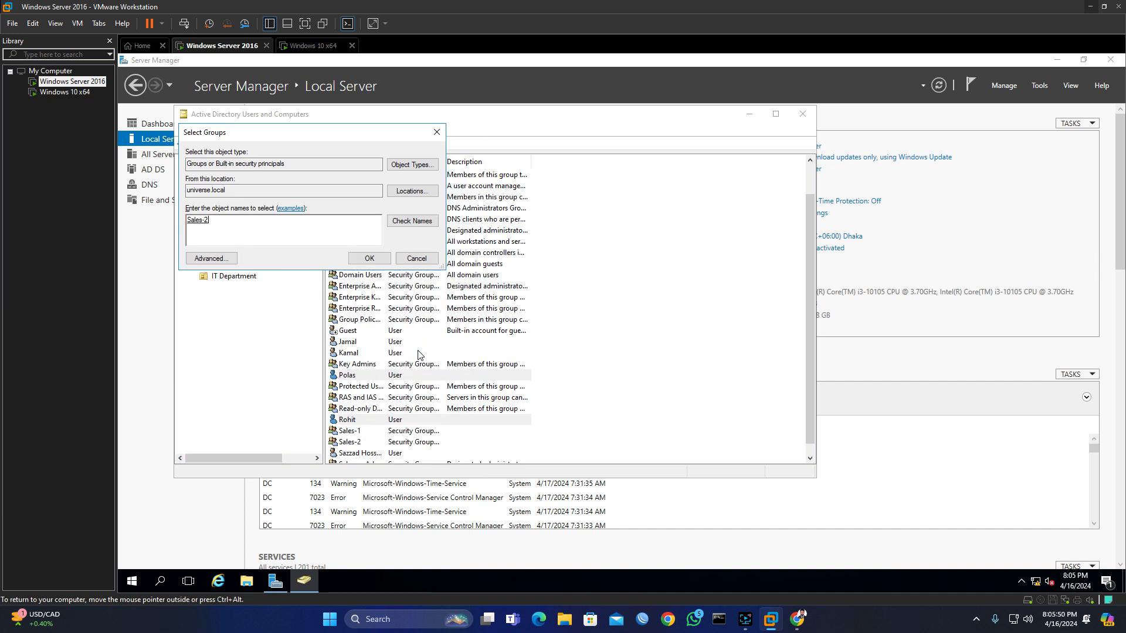
{"action": "left_click", "coordinate": [370, 259]}
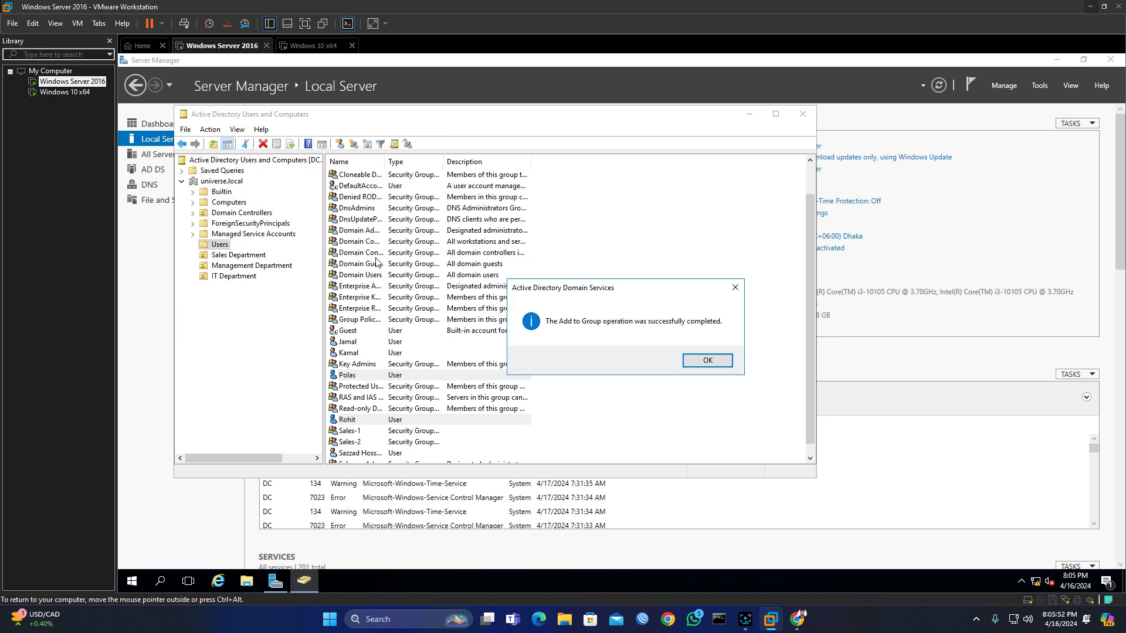
{"action": "left_click", "coordinate": [708, 360]}
Step: Check the members listed in the Sales-2 group's properties
{"action": "double_click", "coordinate": [355, 444]}
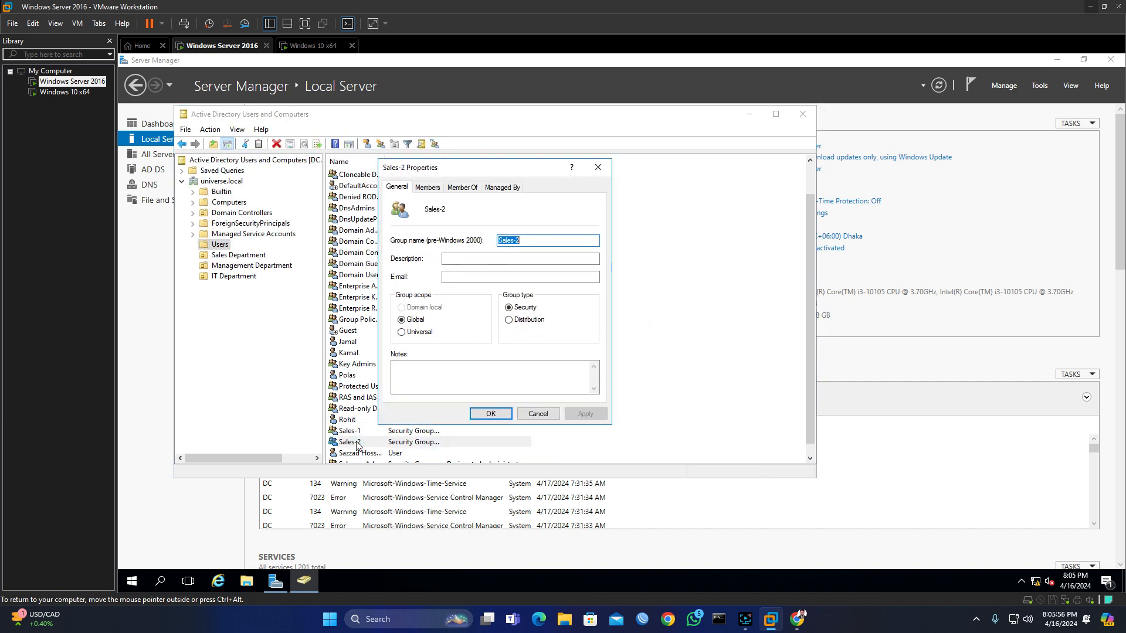
{"action": "left_click", "coordinate": [428, 188]}
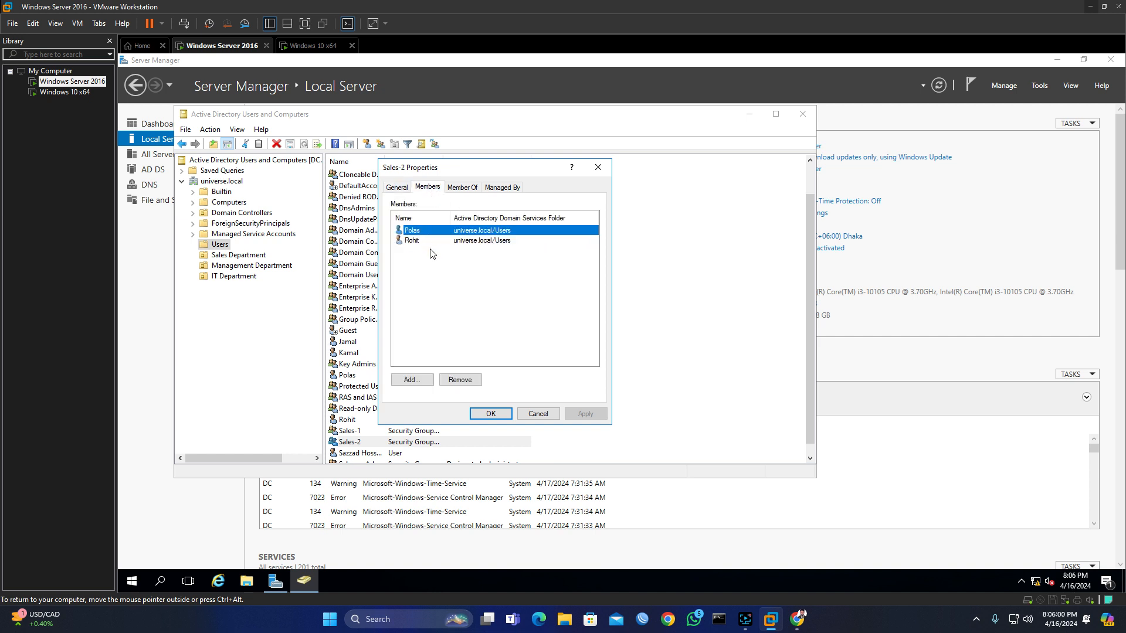
{"action": "left_click", "coordinate": [599, 168]}
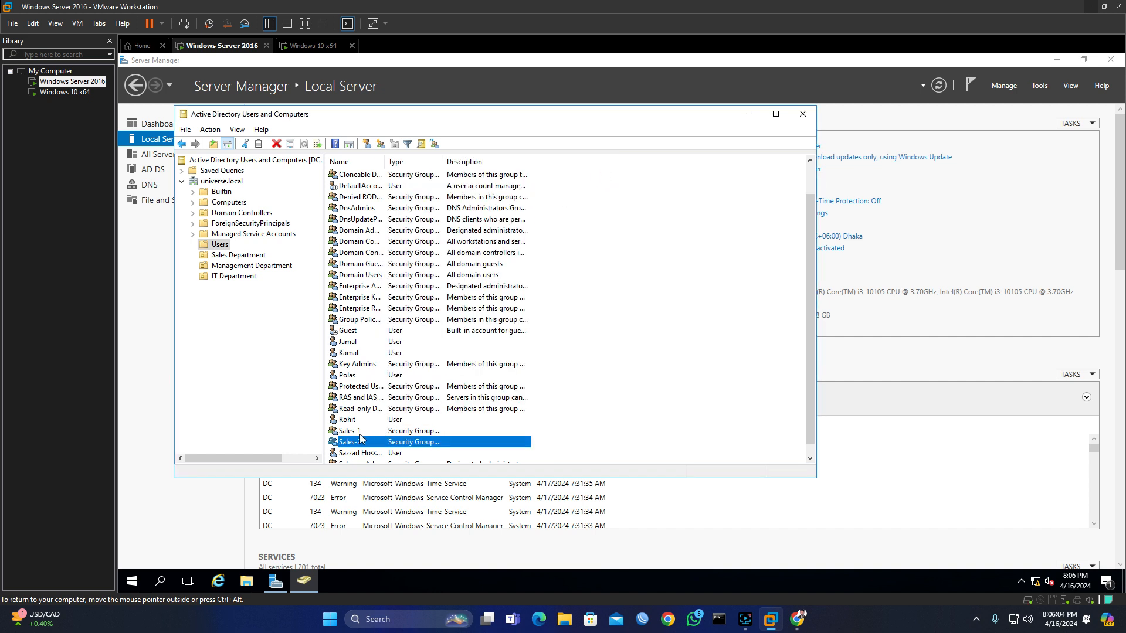
Step: Open the Sales Department OU and view its actions without choosing any
{"action": "left_click", "coordinate": [228, 258]}
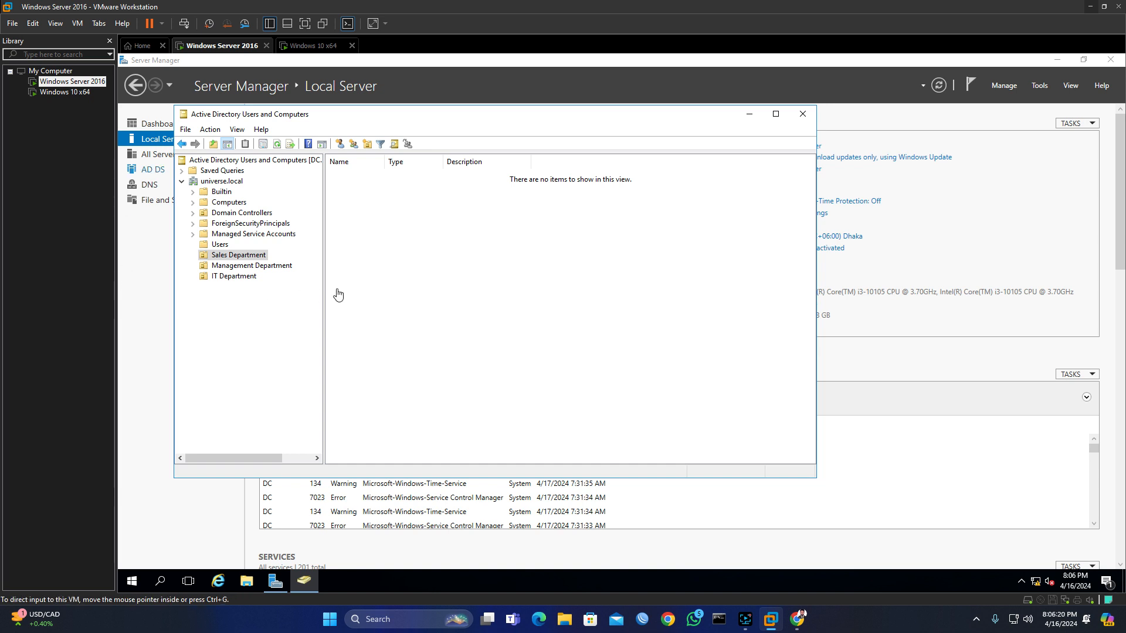
{"action": "right_click", "coordinate": [252, 259]}
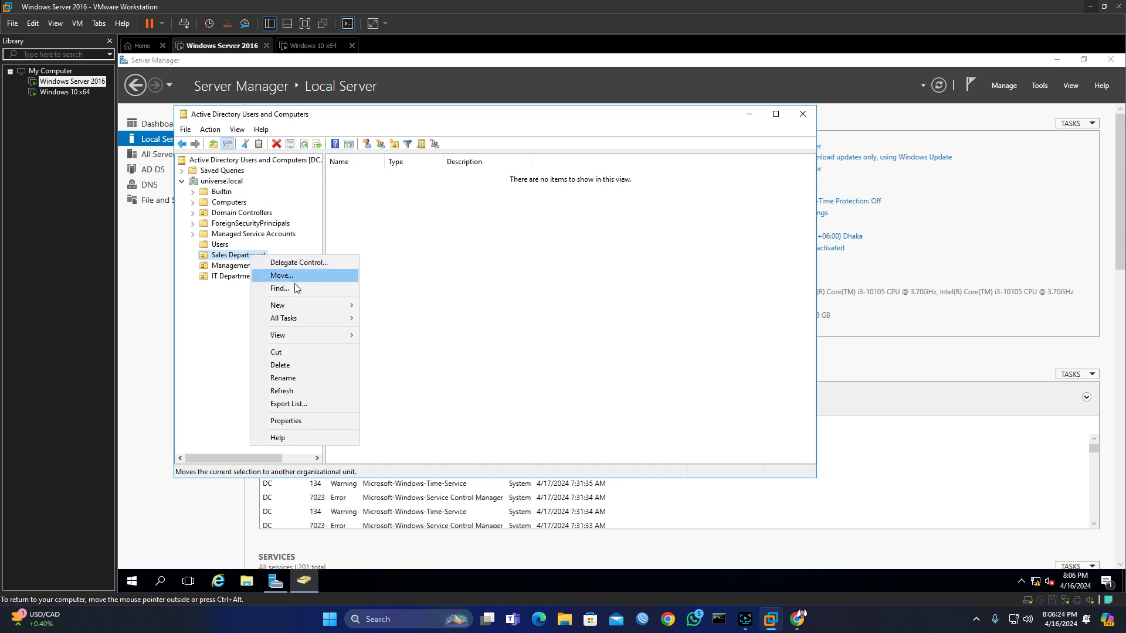
{"action": "left_click", "coordinate": [440, 308]}
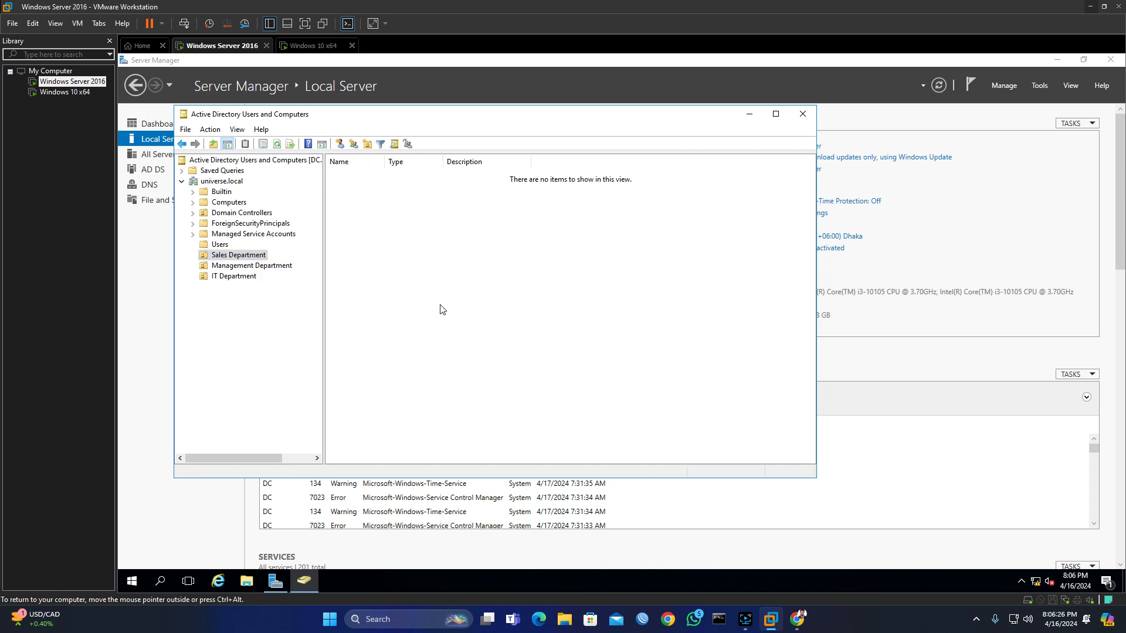
Step: Move Sales-1 from Users into Sales Department, confirm it appears there, and return to Users
{"action": "left_click", "coordinate": [220, 244]}
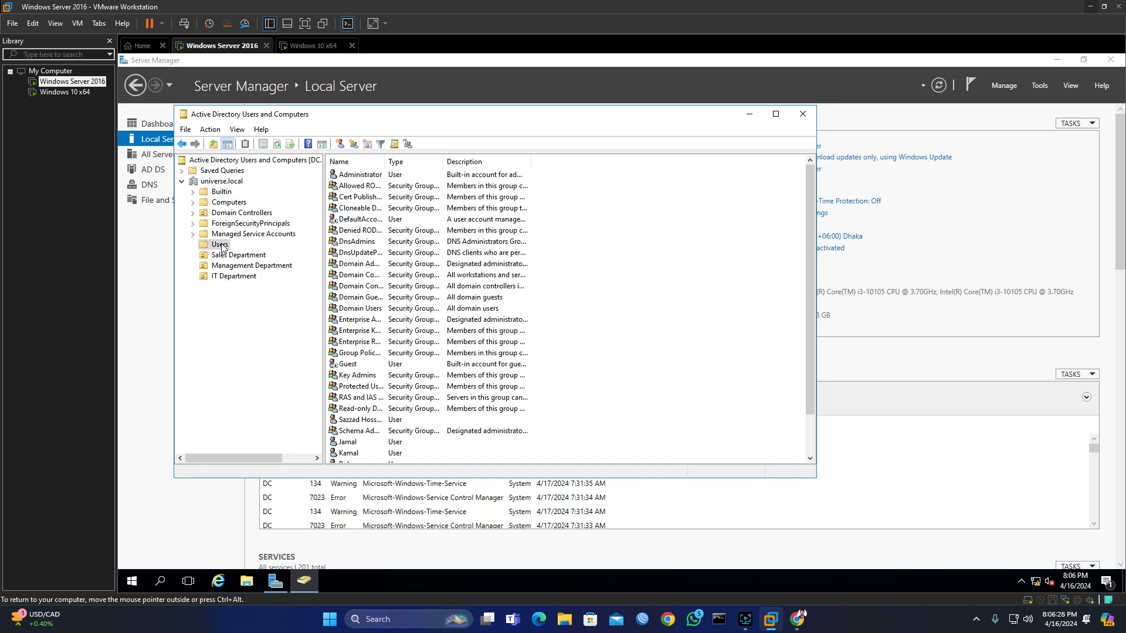
{"action": "scroll", "coordinate": [394, 414], "scroll_direction": "down", "scroll_amount": 1}
{"action": "scroll", "coordinate": [394, 414], "scroll_direction": "down", "scroll_amount": 1}
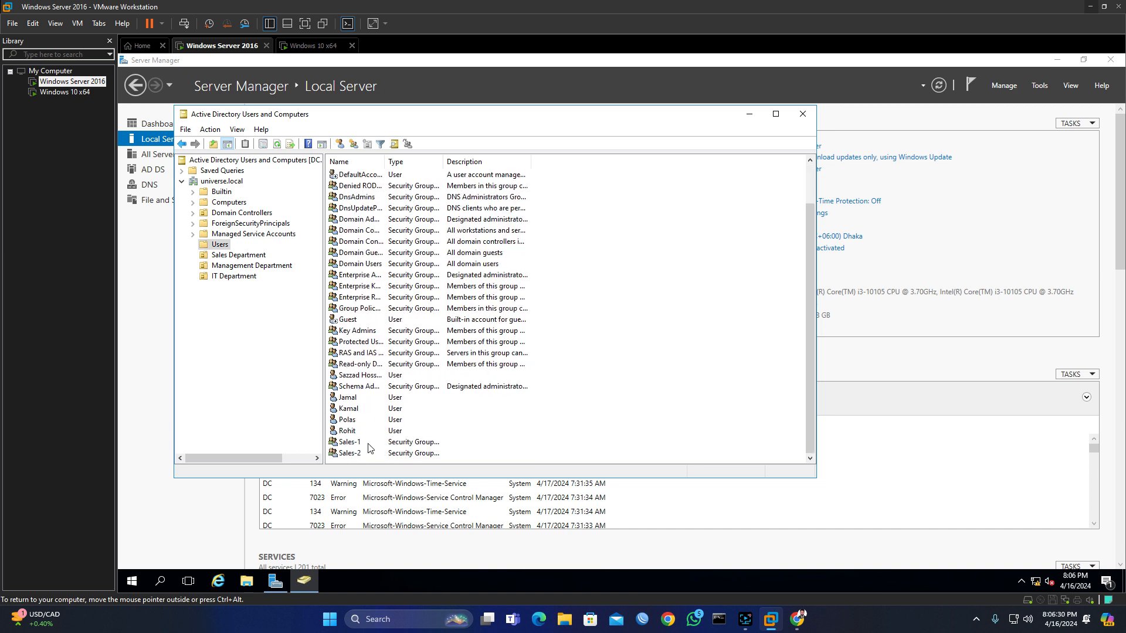
{"action": "right_click", "coordinate": [359, 443]}
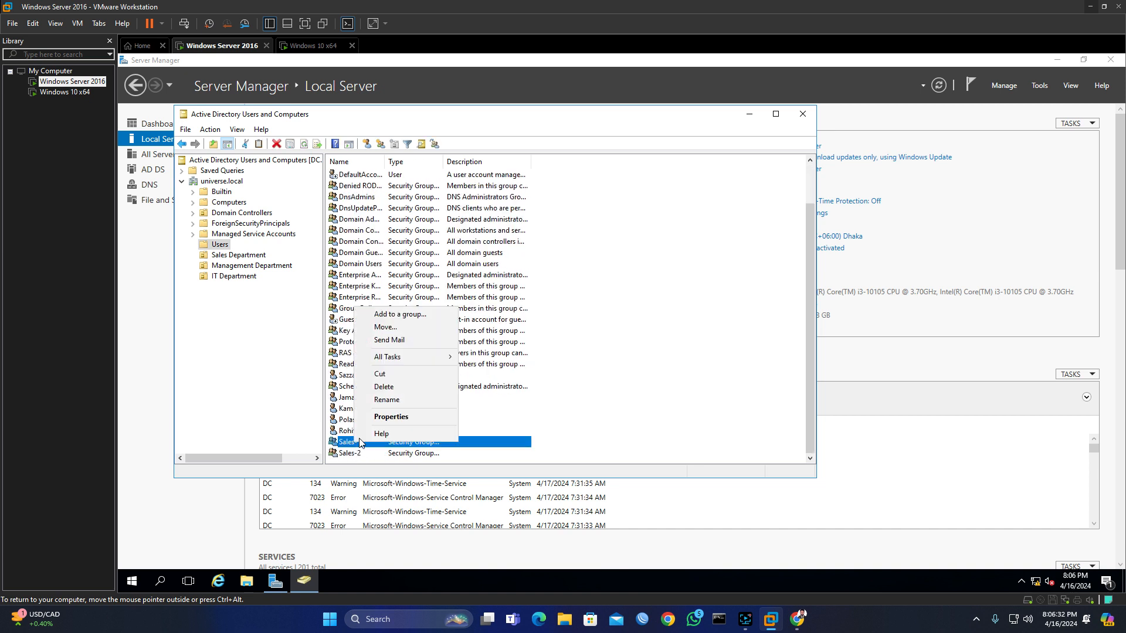
{"action": "left_click", "coordinate": [401, 328]}
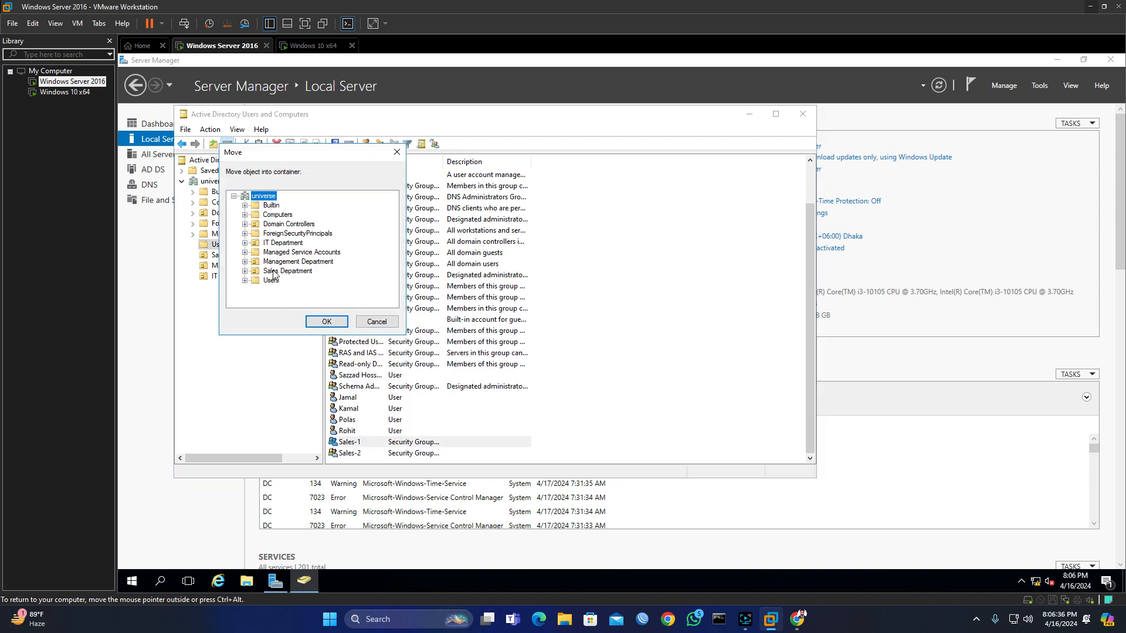
{"action": "left_click", "coordinate": [274, 272]}
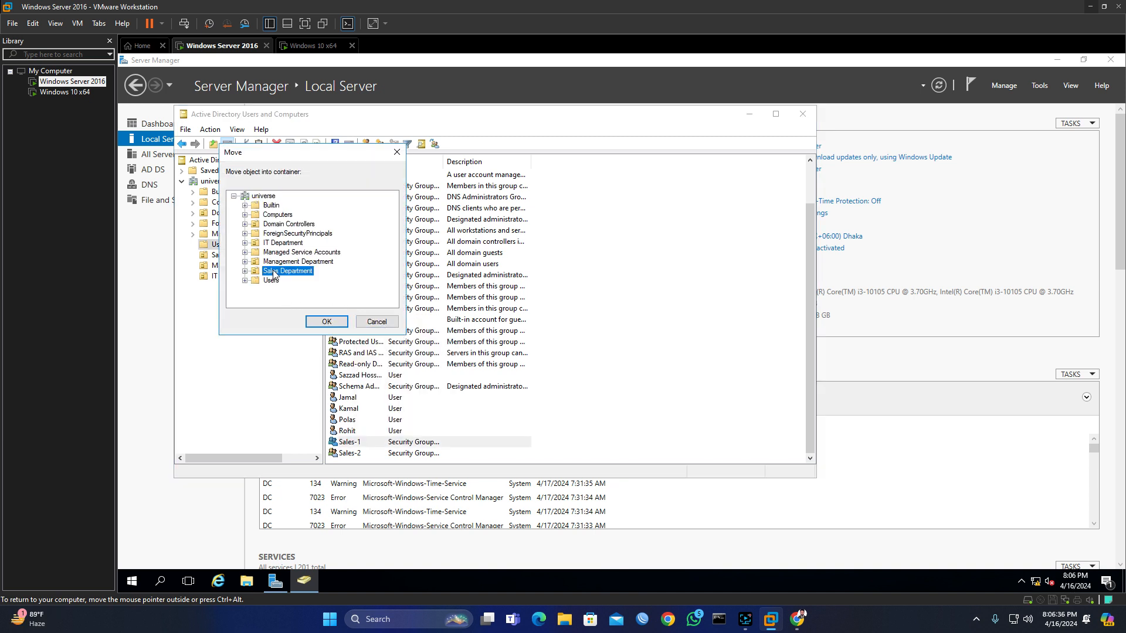
{"action": "left_click", "coordinate": [340, 322]}
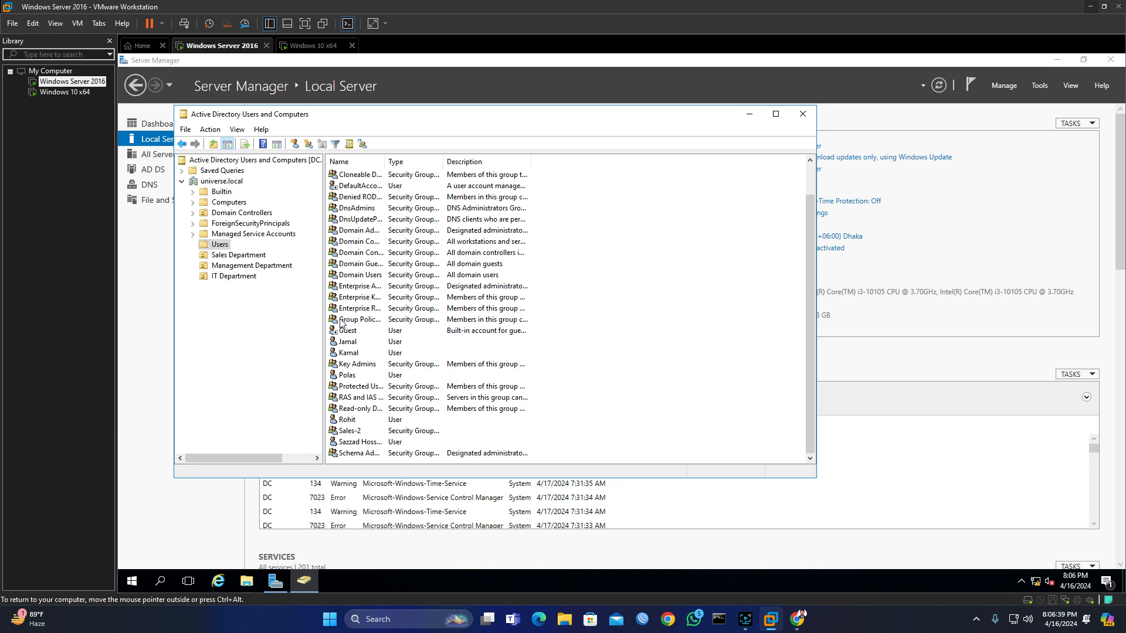
{"action": "left_click", "coordinate": [232, 258]}
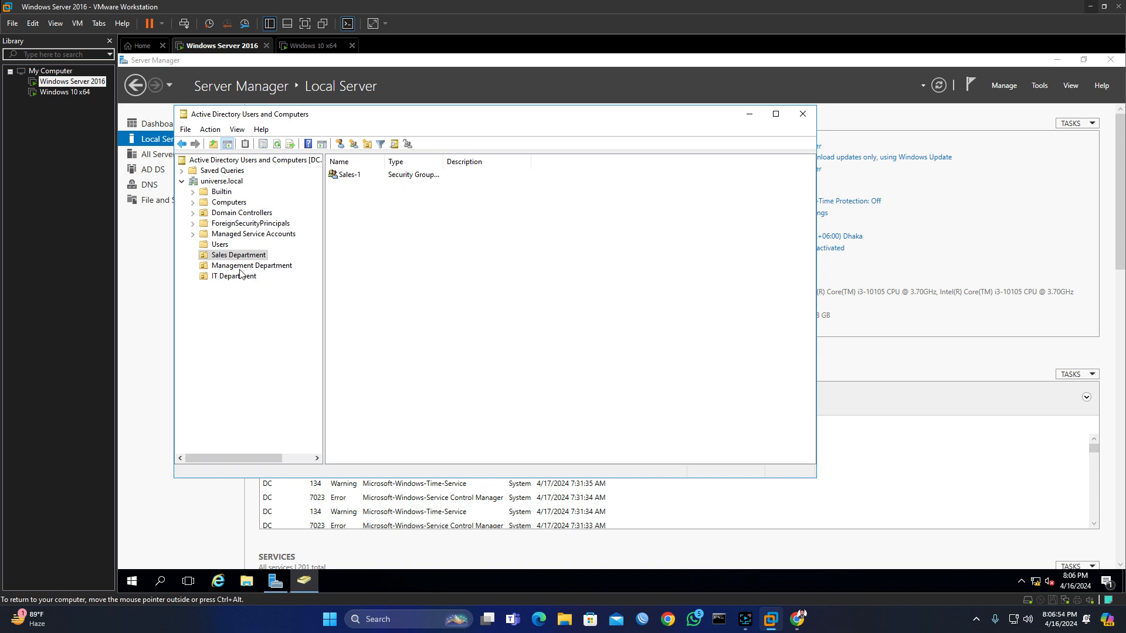
{"action": "left_click", "coordinate": [221, 246]}
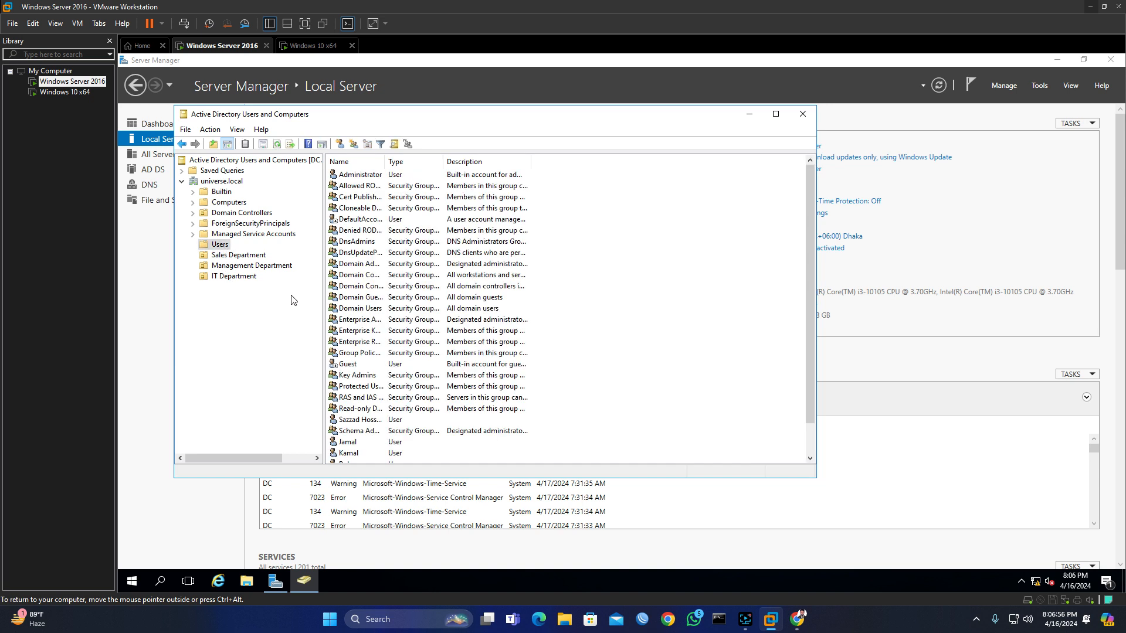
Step: Move Sales-2 from Users into Sales Department, verify both groups are there, and return to Users
{"action": "scroll", "coordinate": [427, 397], "scroll_direction": "down", "scroll_amount": 1}
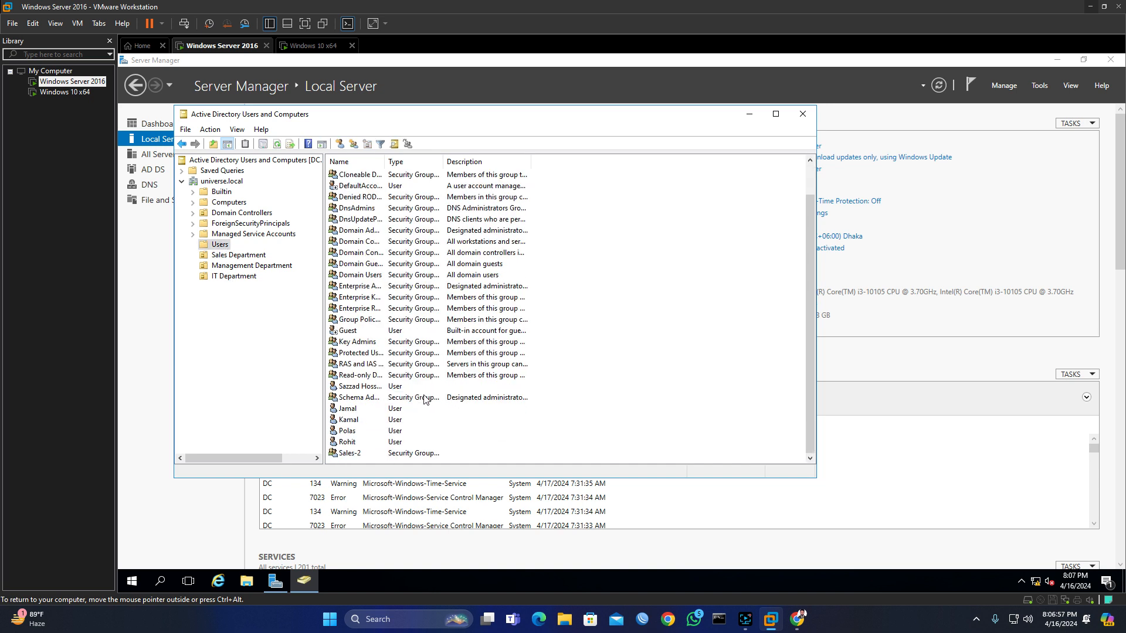
{"action": "left_click", "coordinate": [361, 455]}
{"action": "right_click", "coordinate": [365, 453]}
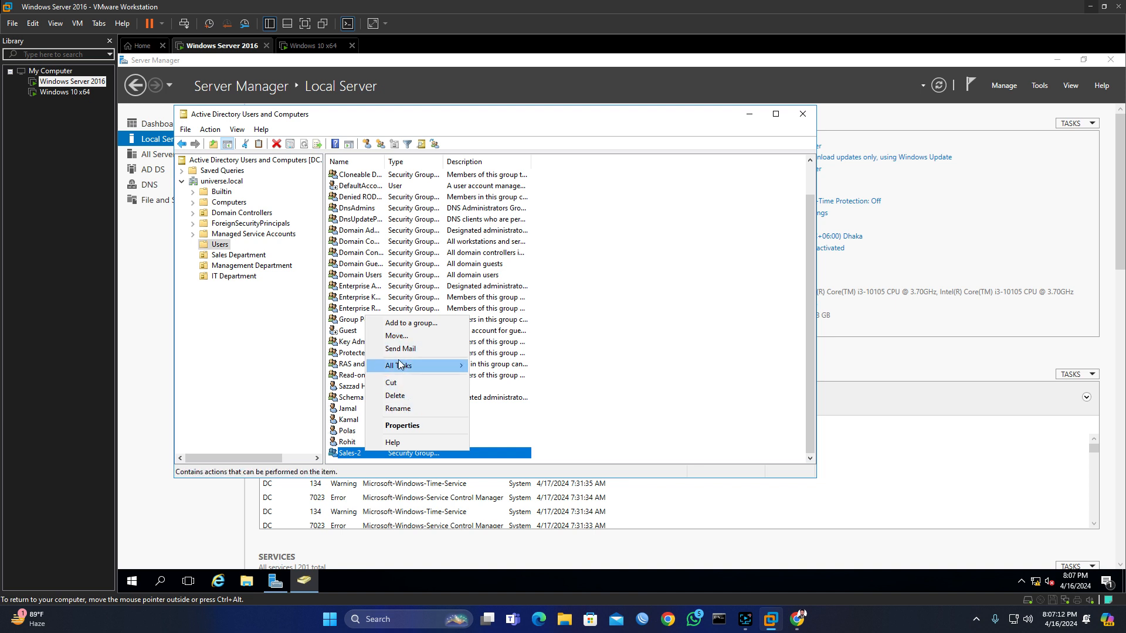
{"action": "left_click", "coordinate": [398, 336]}
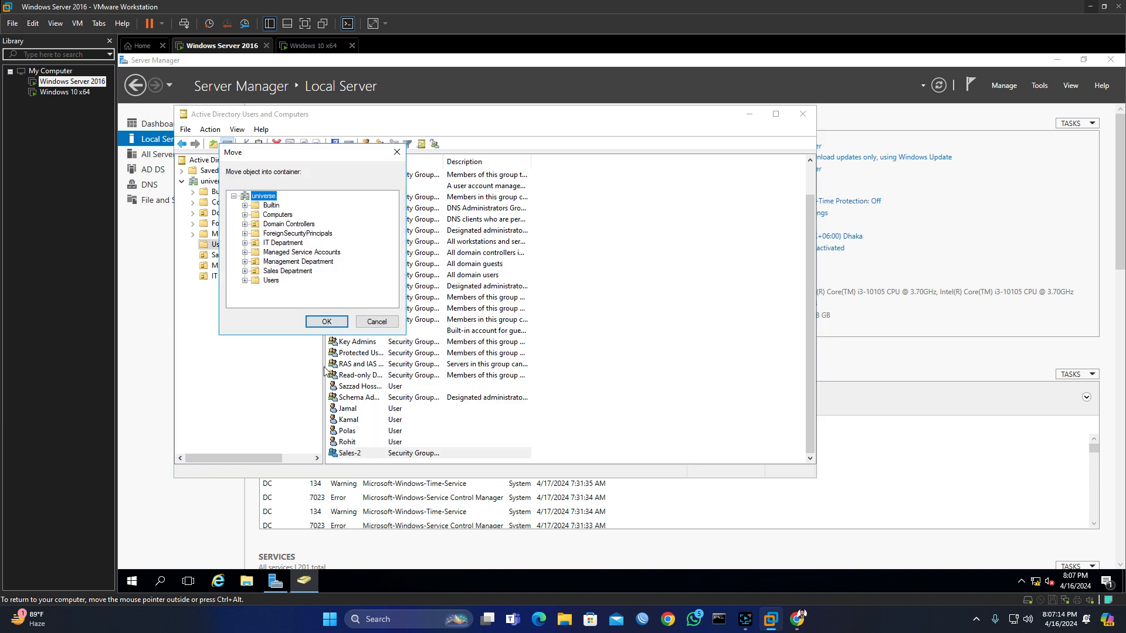
{"action": "left_click", "coordinate": [295, 271]}
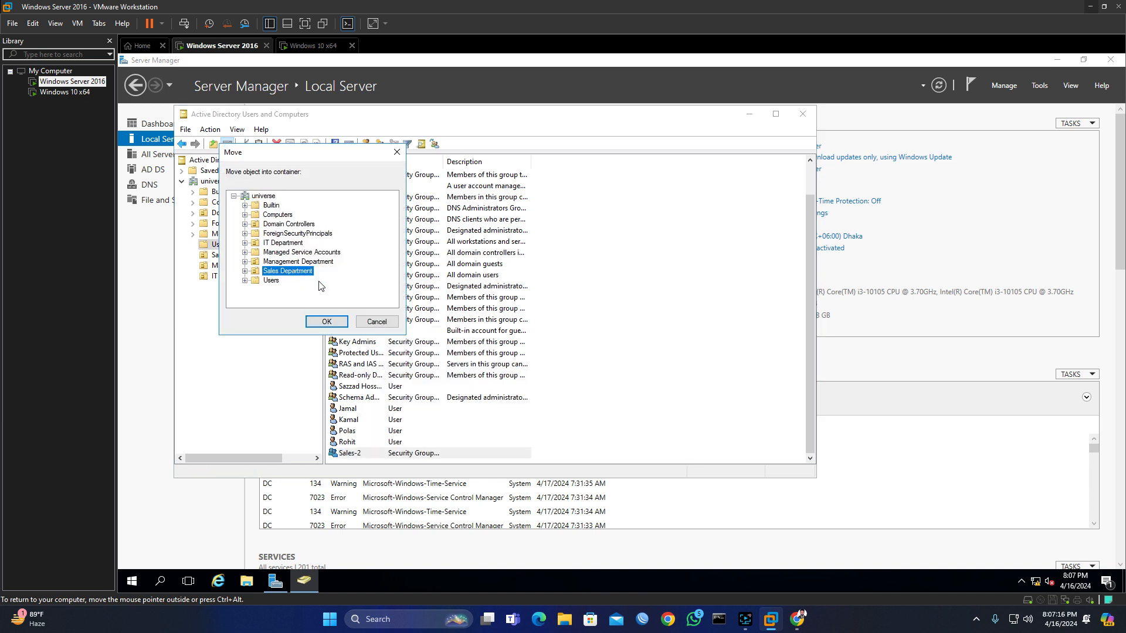
{"action": "left_click", "coordinate": [327, 322]}
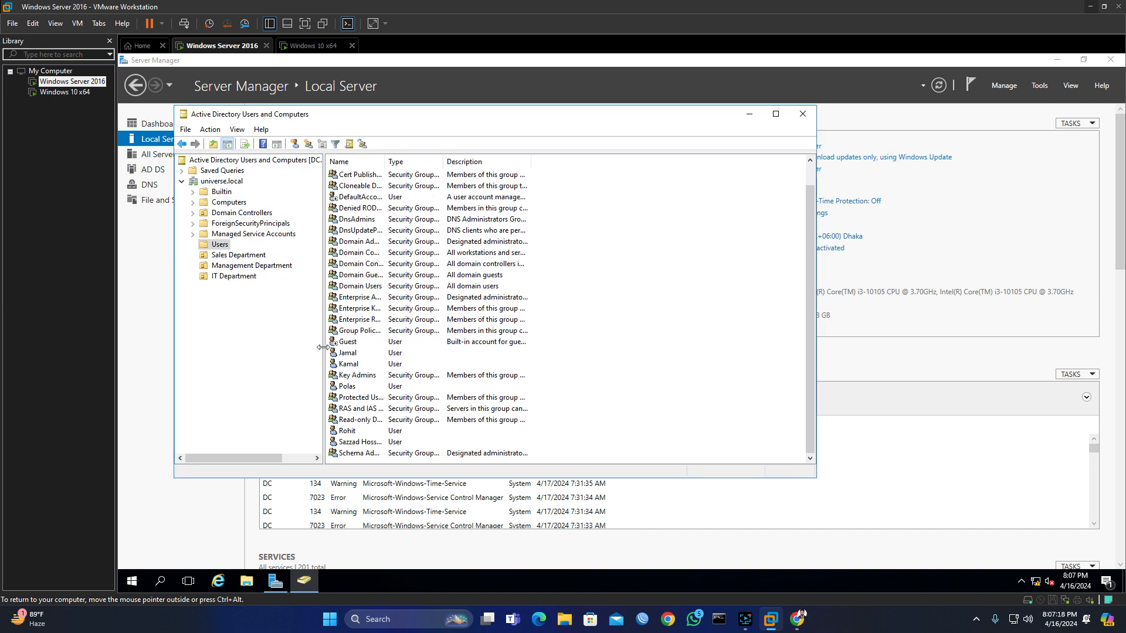
{"action": "left_click", "coordinate": [237, 255]}
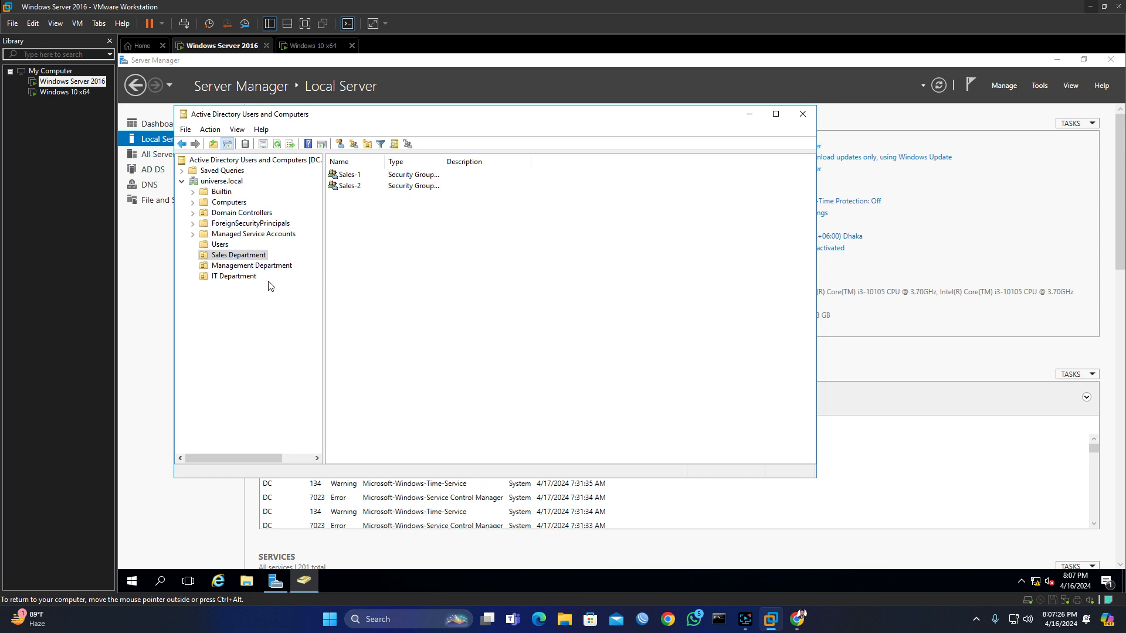
{"action": "left_click", "coordinate": [221, 246]}
{"action": "scroll", "coordinate": [382, 354], "scroll_direction": "down", "scroll_amount": 1}
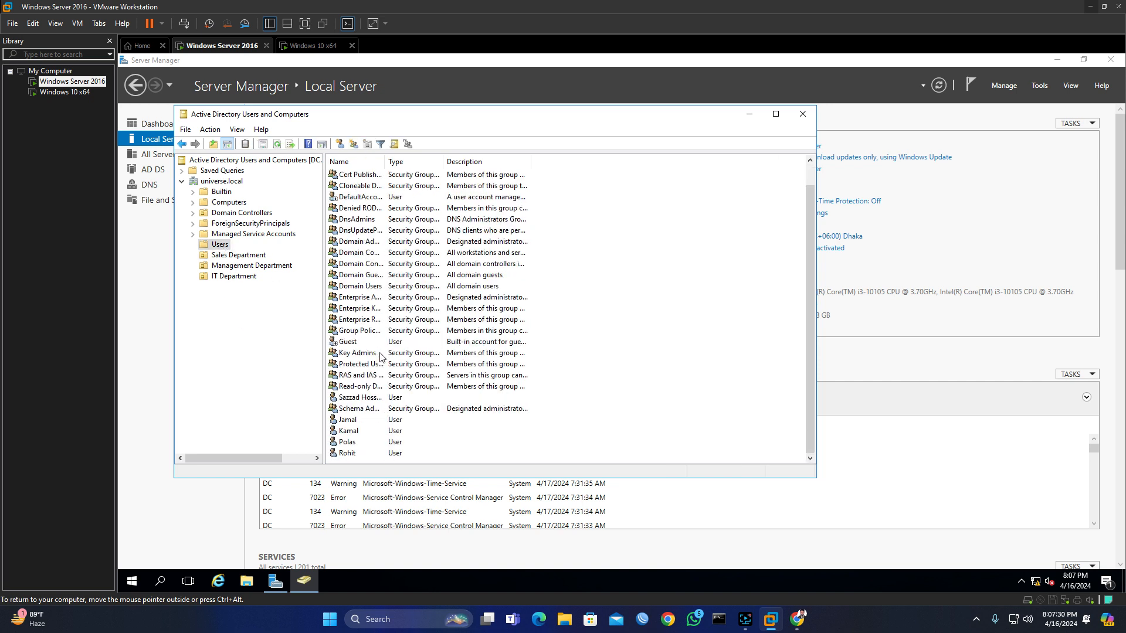
Step: Move two selected user accounts into Sales Department and verify the OU's contents
{"action": "left_click", "coordinate": [356, 421]}
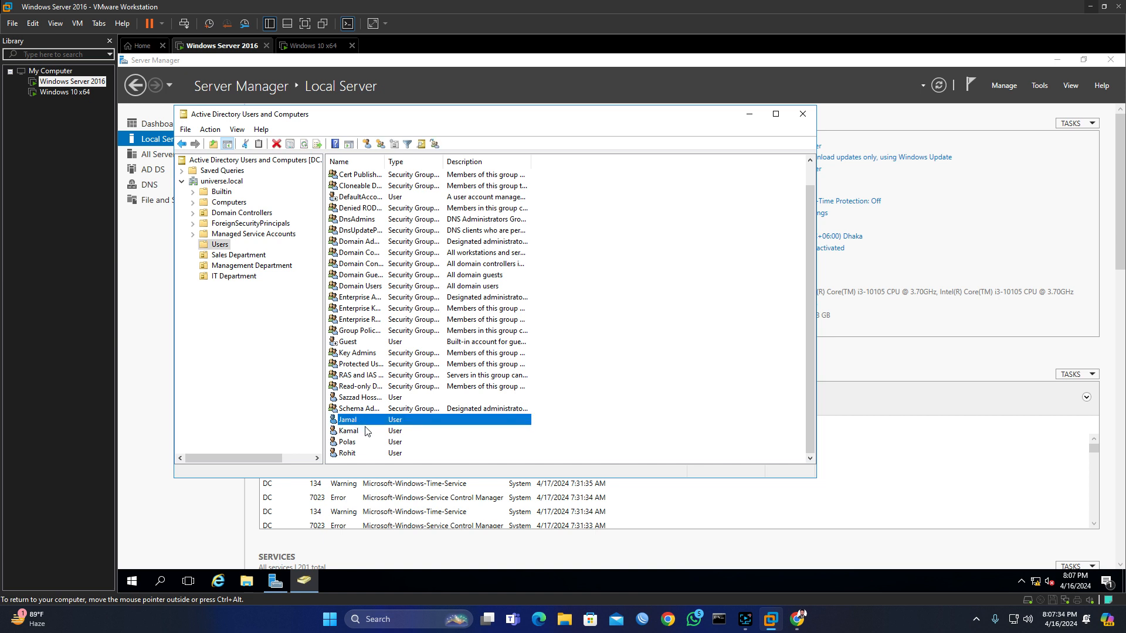
{"action": "left_click", "coordinate": [355, 431], "text": "ctrl"}
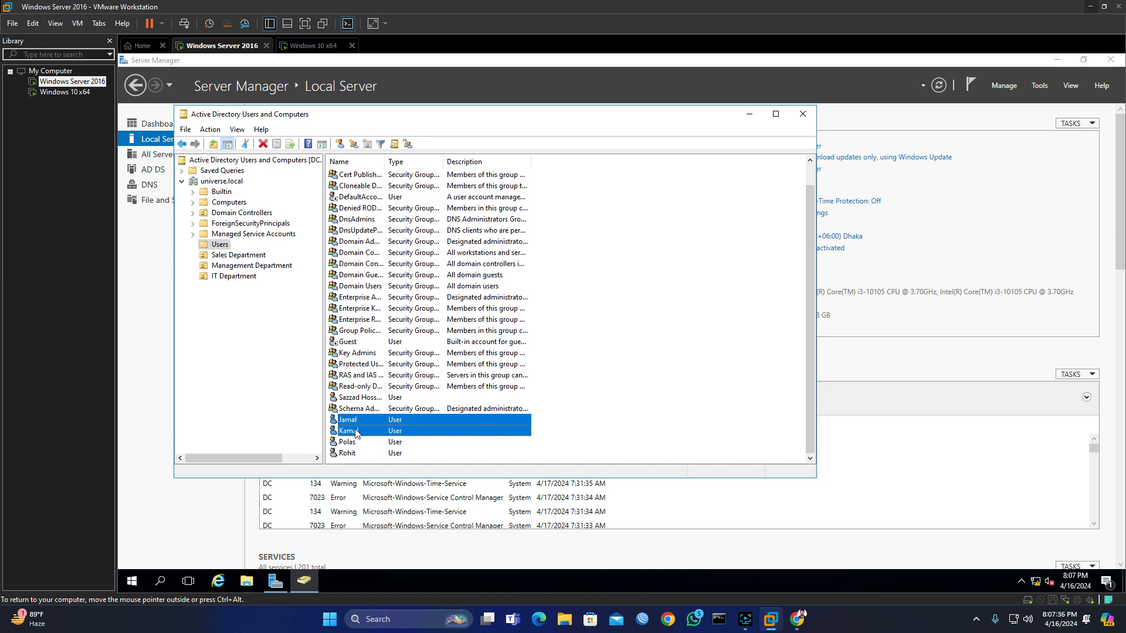
{"action": "right_click", "coordinate": [356, 433]}
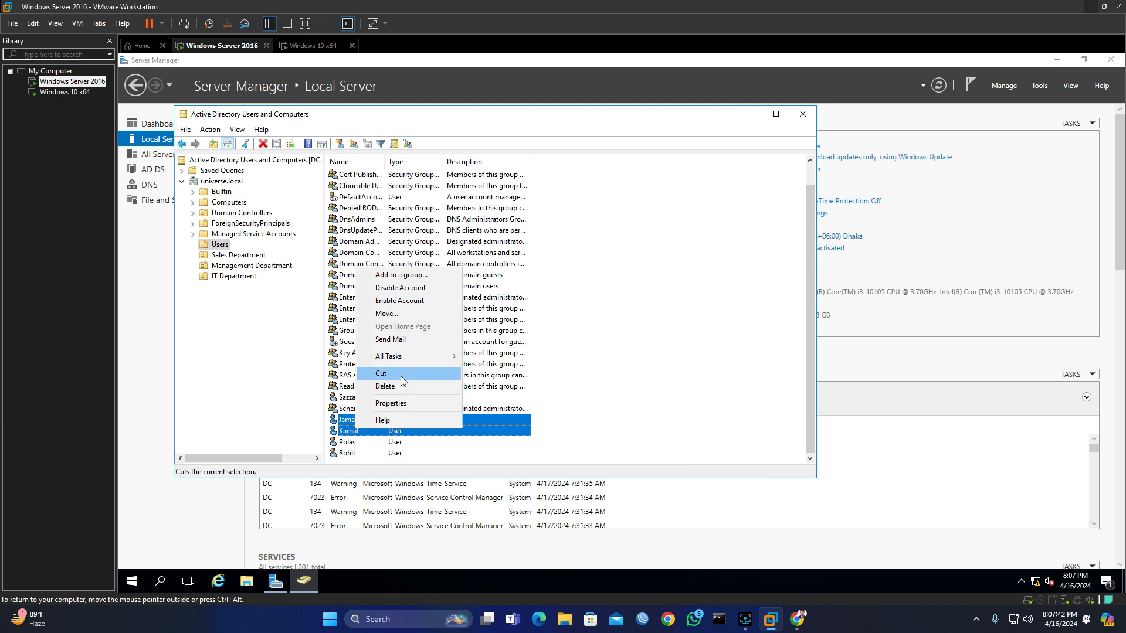
{"action": "left_click", "coordinate": [393, 315]}
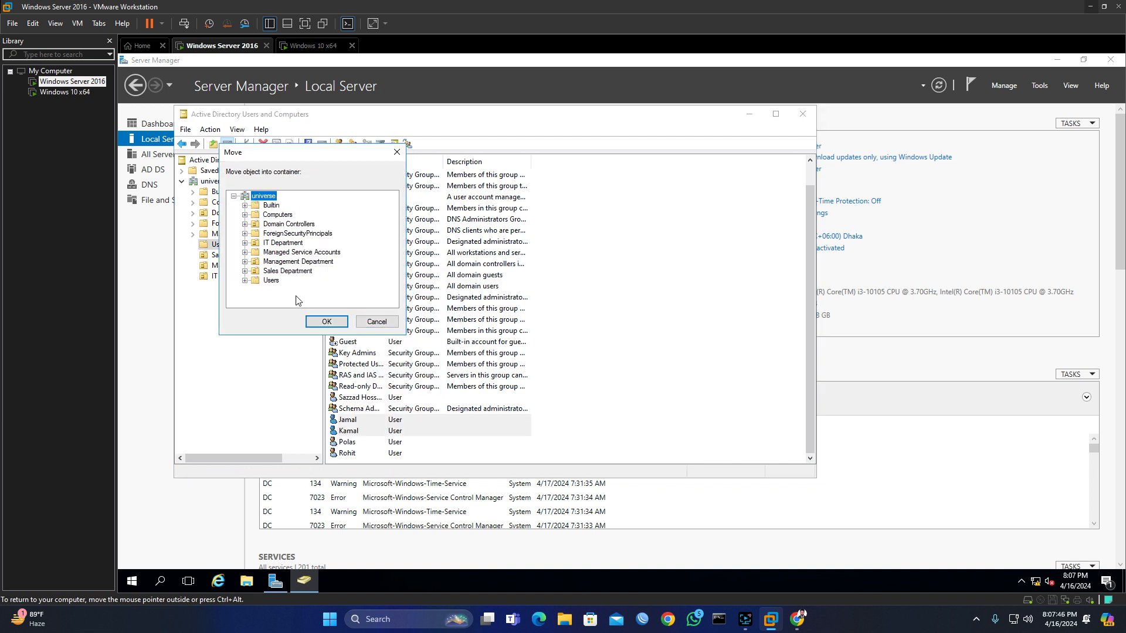
{"action": "left_click", "coordinate": [287, 271]}
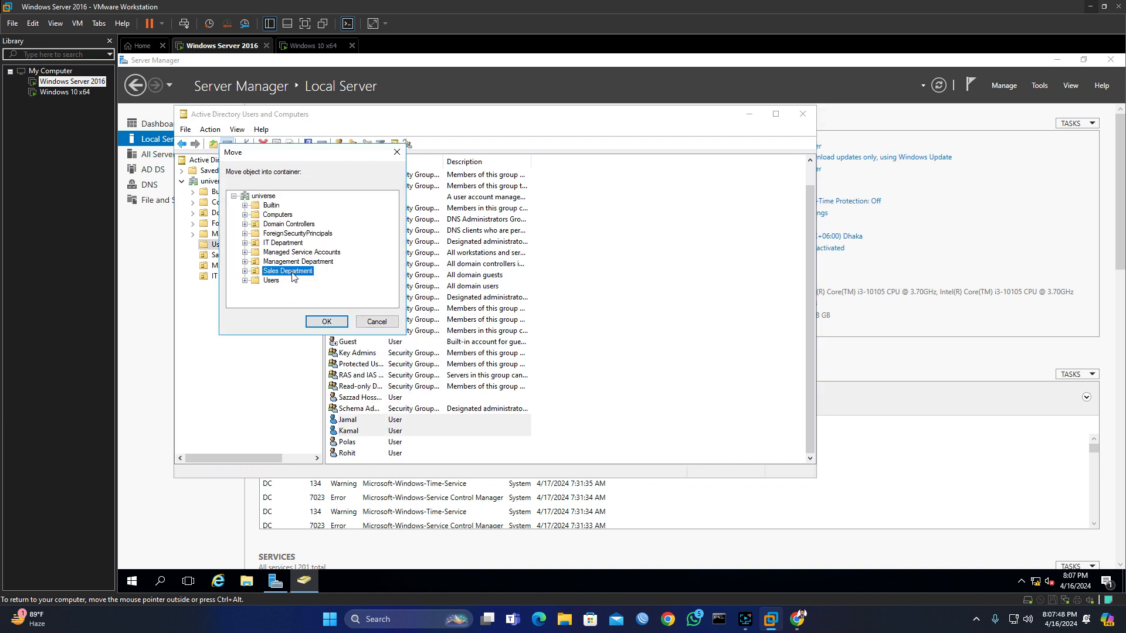
{"action": "left_click", "coordinate": [326, 322]}
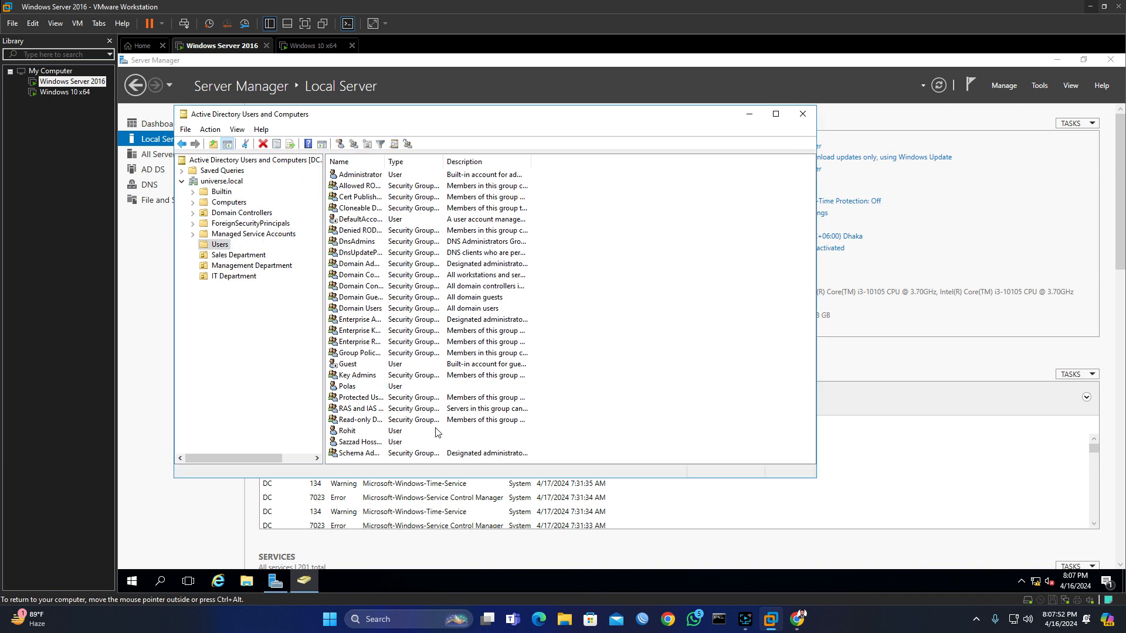
{"action": "left_click", "coordinate": [246, 259]}
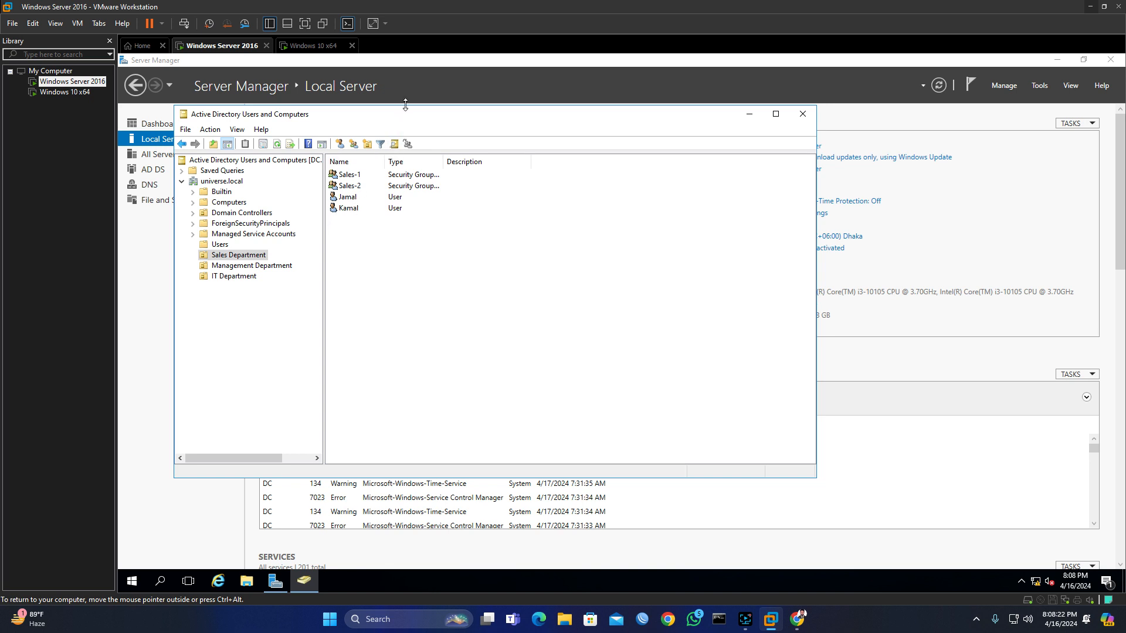
{"action": "left_click_drag", "start_coordinate": [441, 63], "coordinate": [494, 113]}
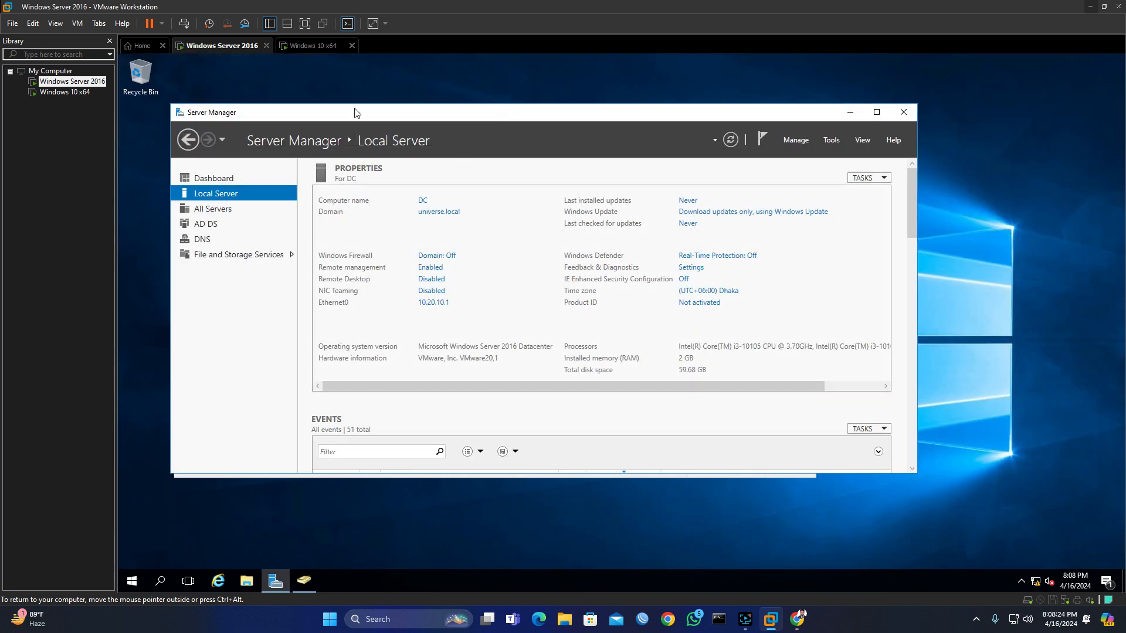
Step: On the Windows 10 VM, sign in as another user with the domain user's logon name and password
{"action": "left_click", "coordinate": [326, 47]}
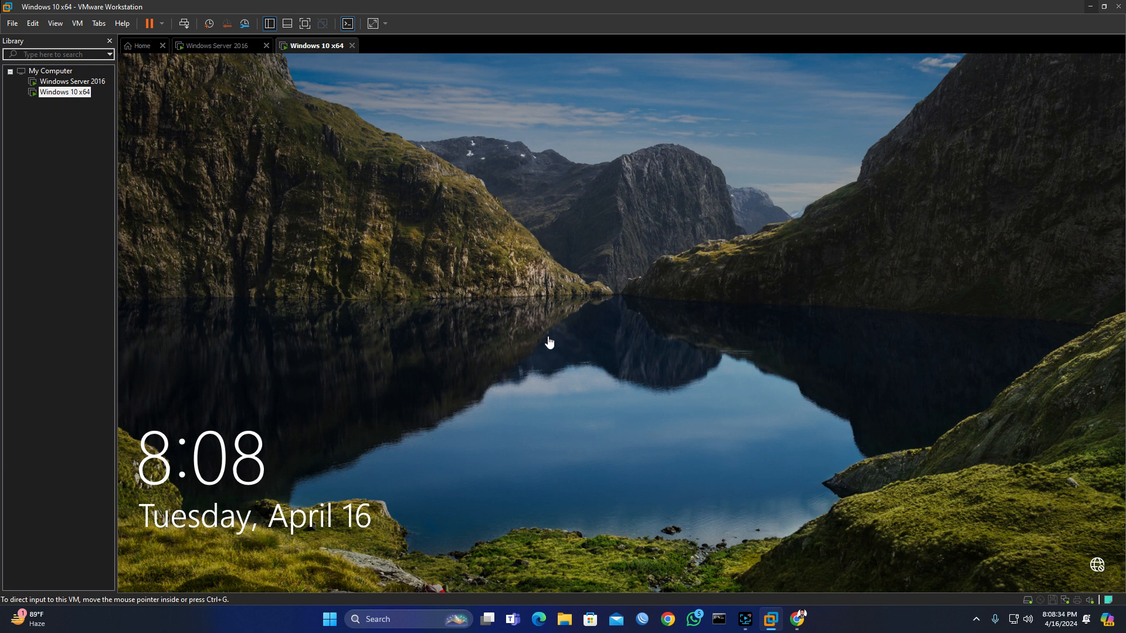
{"action": "left_click", "coordinate": [529, 338]}
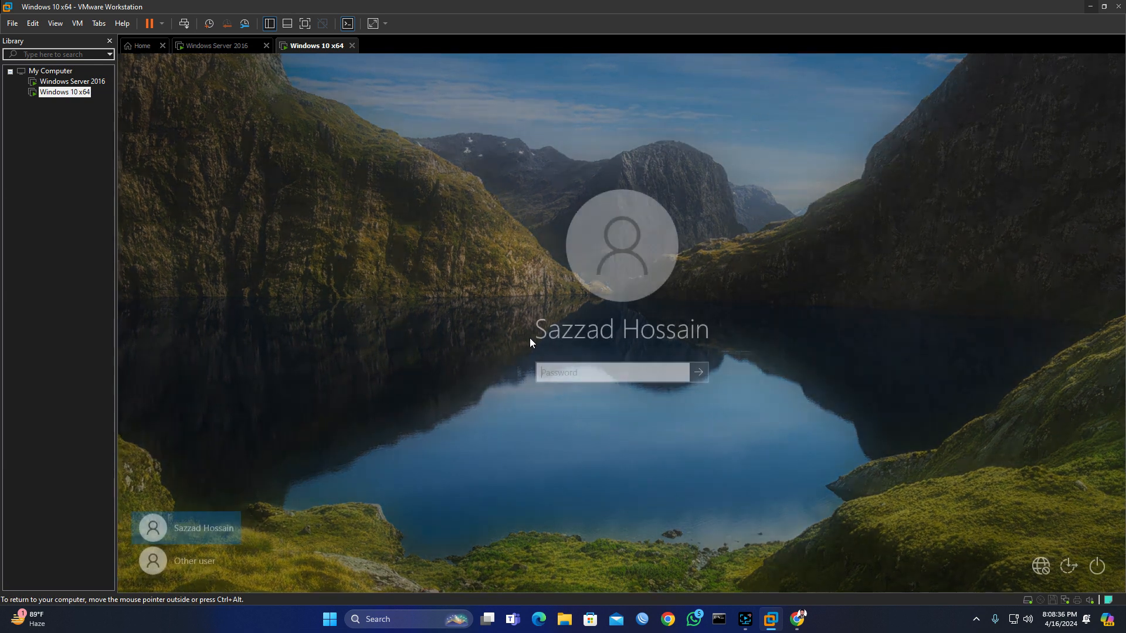
{"action": "left_click", "coordinate": [195, 560]}
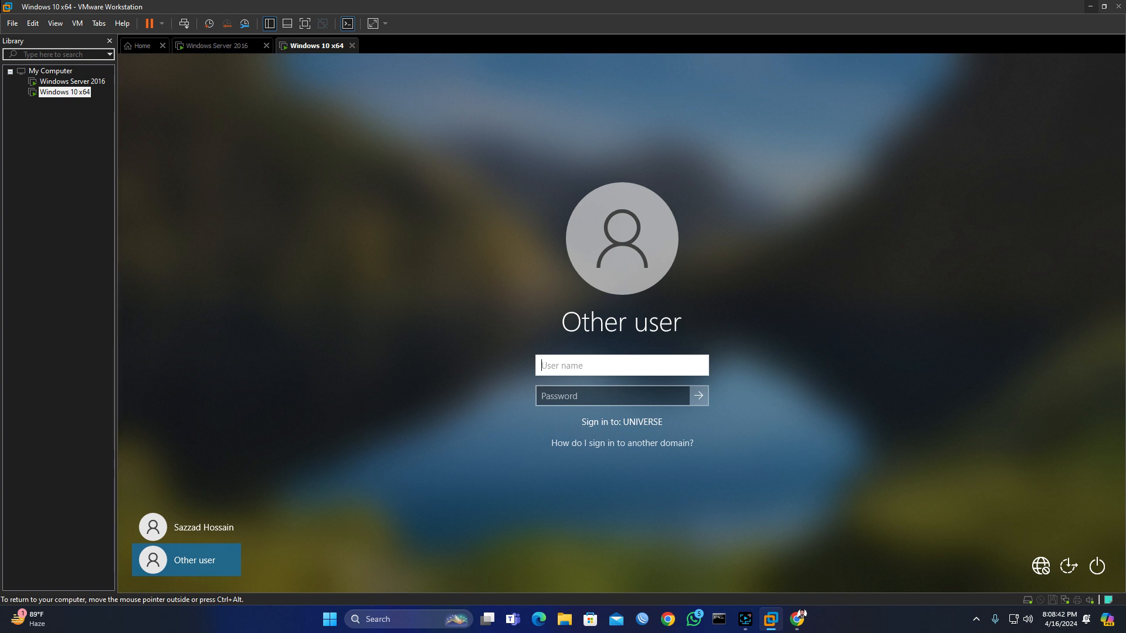
{"action": "type", "text": "Jamal"}
{"action": "key", "text": "Tab"}
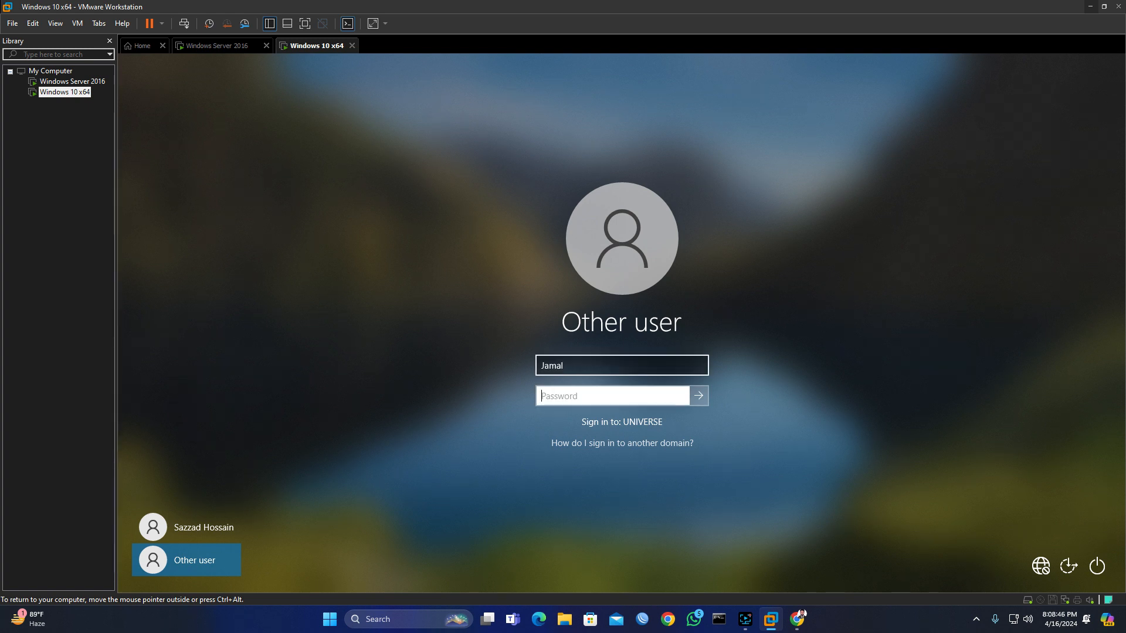
{"action": "type", "text": "P@ssword12"}
{"action": "left_click", "coordinate": [699, 395]}
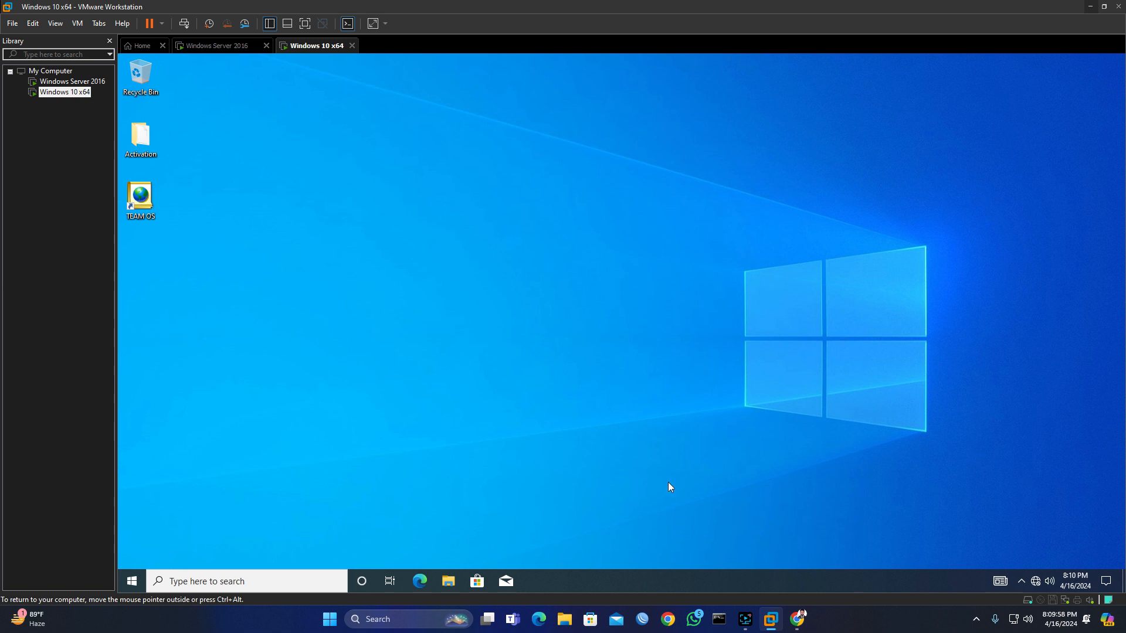
Step: Check the signed-in account from the Start menu, then switch to the Windows Server 2016 machine
{"action": "left_click", "coordinate": [131, 584]}
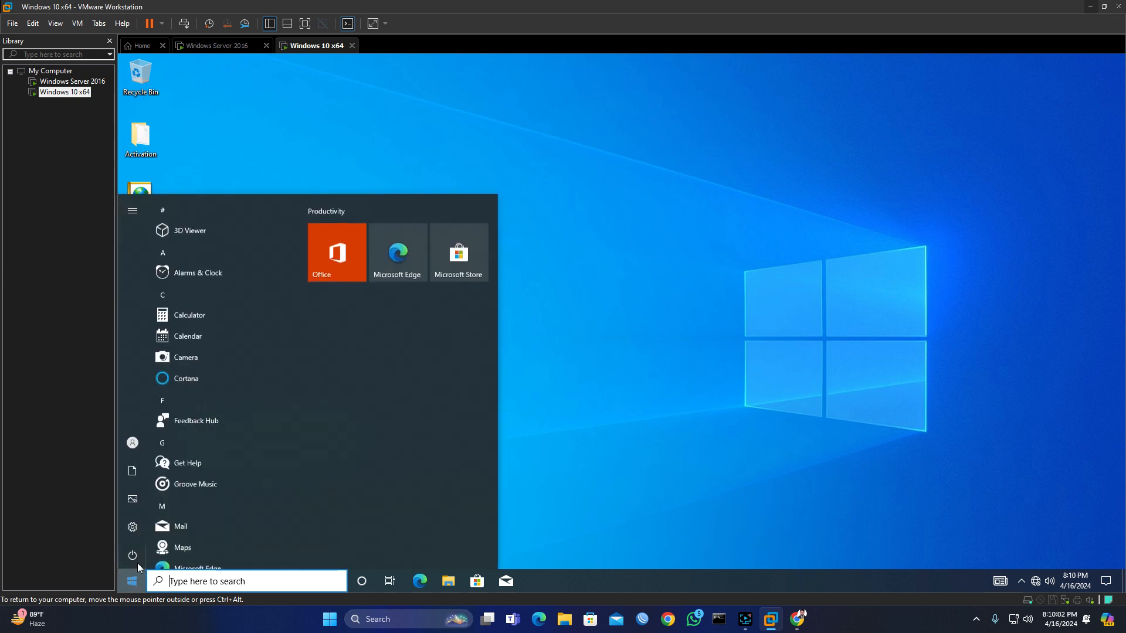
{"action": "left_click", "coordinate": [153, 449]}
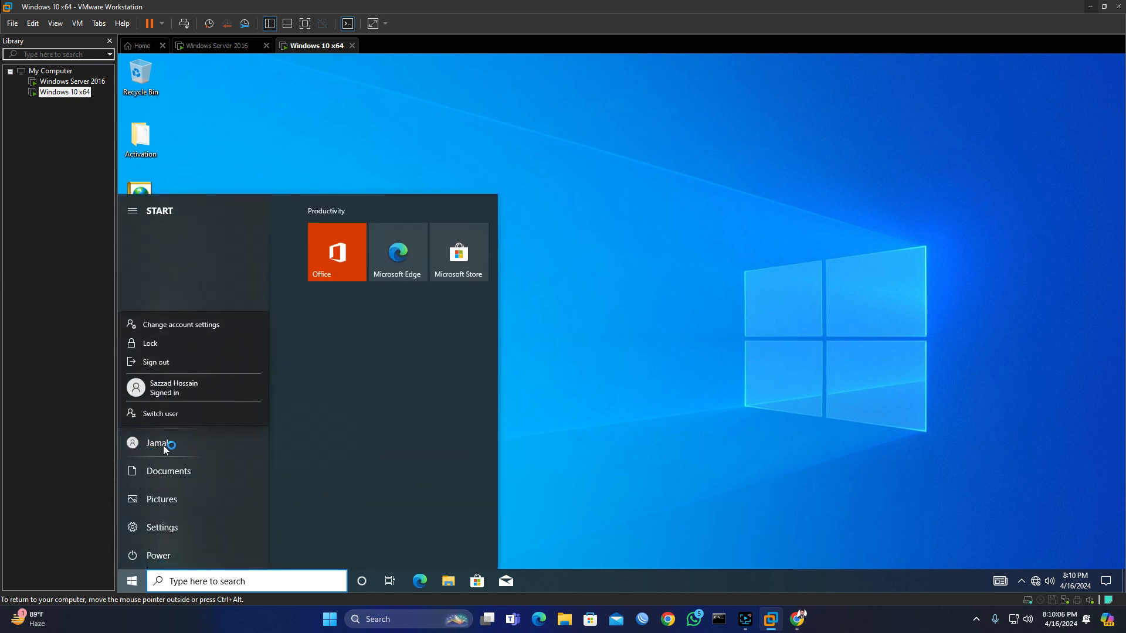
{"action": "left_click", "coordinate": [657, 359]}
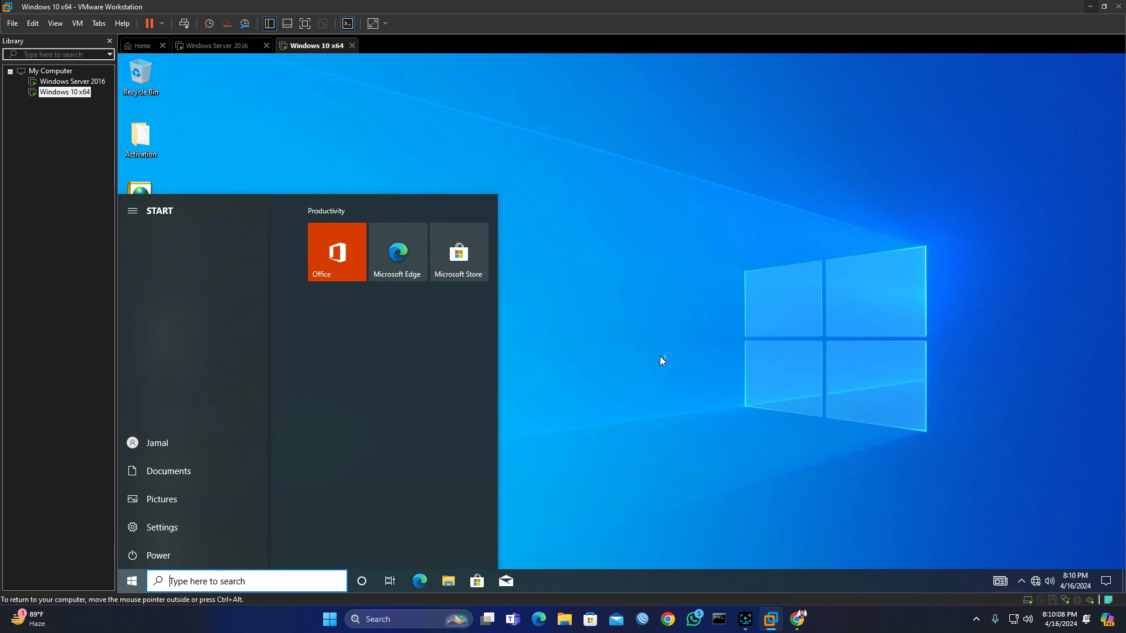
{"action": "left_click", "coordinate": [451, 157]}
{"action": "left_click", "coordinate": [228, 46]}
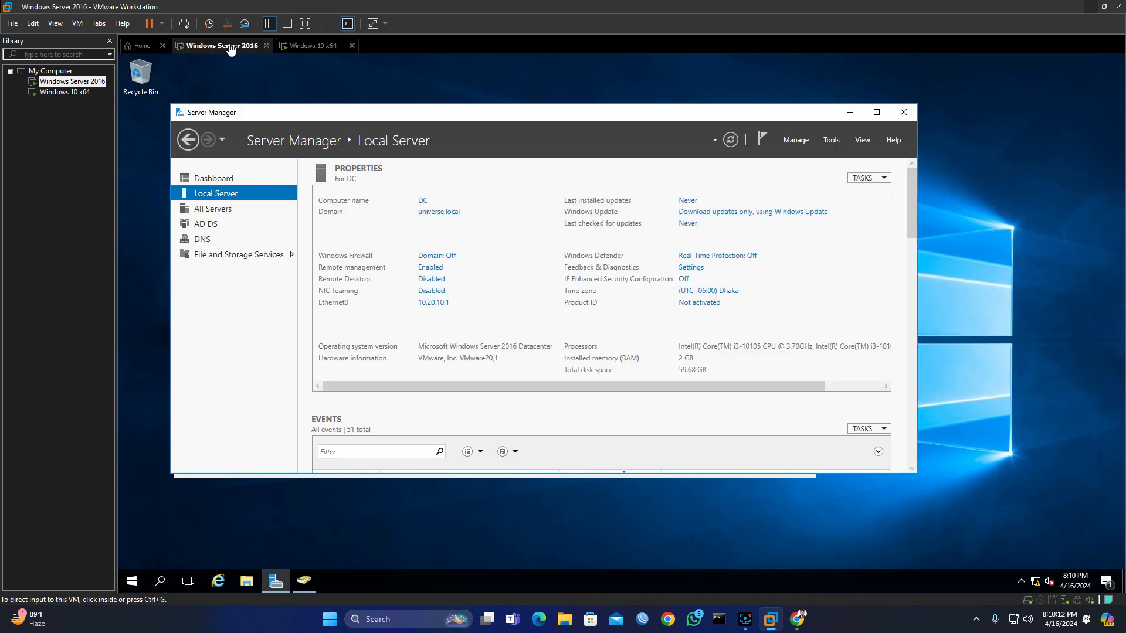
Step: Restore the Active Directory console and bring up the Sales Department OU's context menu
{"action": "left_click", "coordinate": [310, 581]}
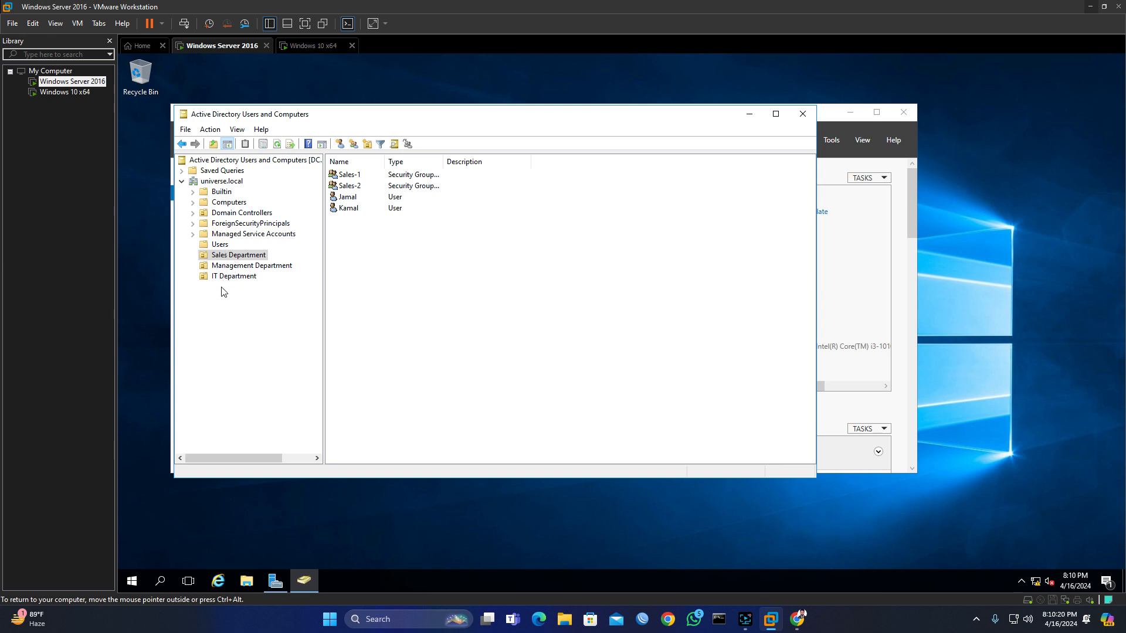
{"action": "right_click", "coordinate": [233, 259]}
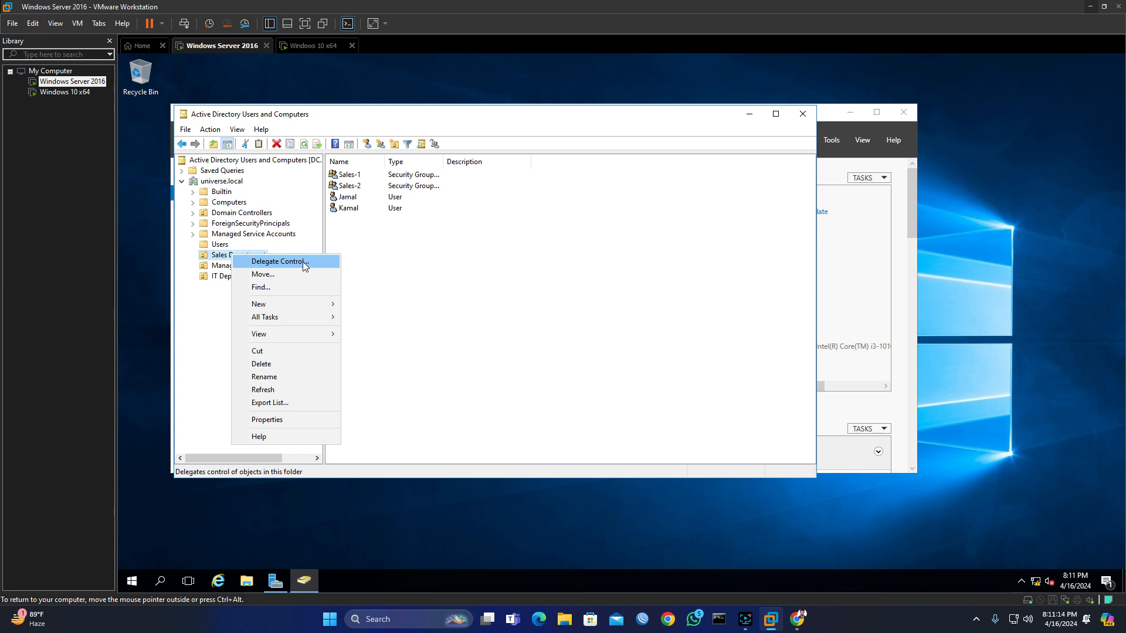
Step: Launch the Delegation of Control Wizard on Sales Department and advance to the Users or Groups page
{"action": "left_click", "coordinate": [383, 278]}
{"action": "right_click", "coordinate": [236, 259]}
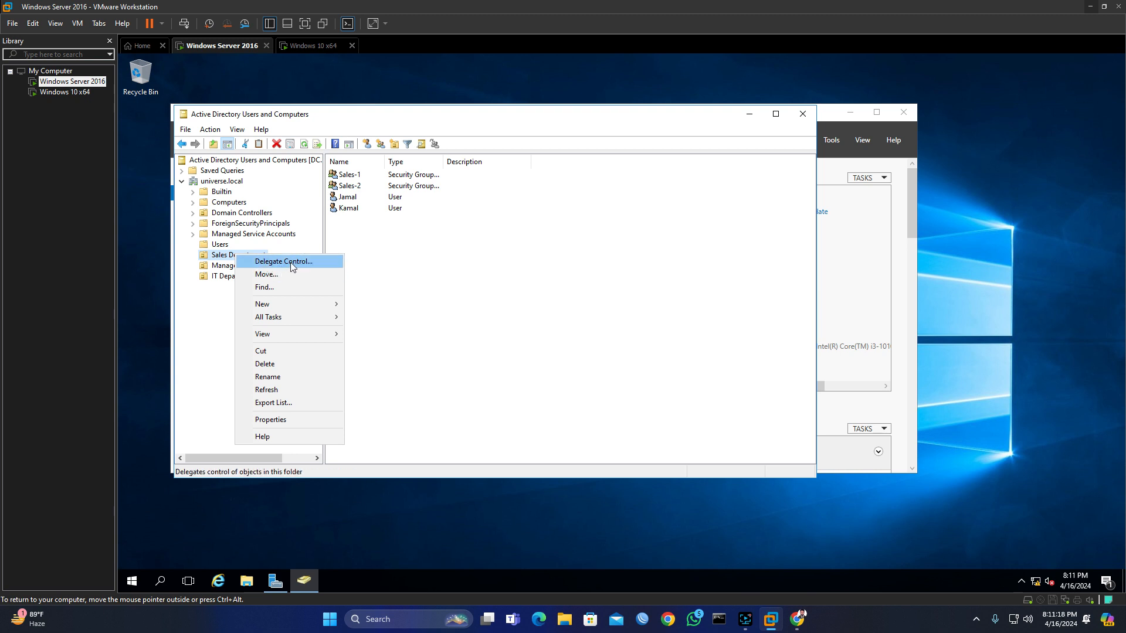
{"action": "left_click", "coordinate": [291, 262]}
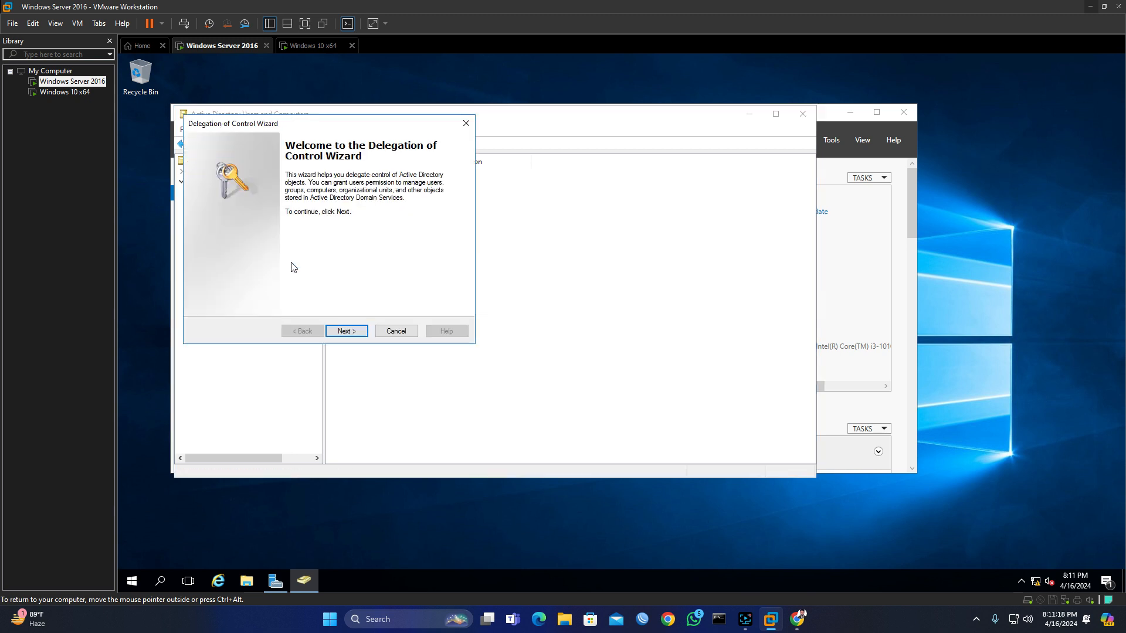
{"action": "left_click", "coordinate": [360, 331]}
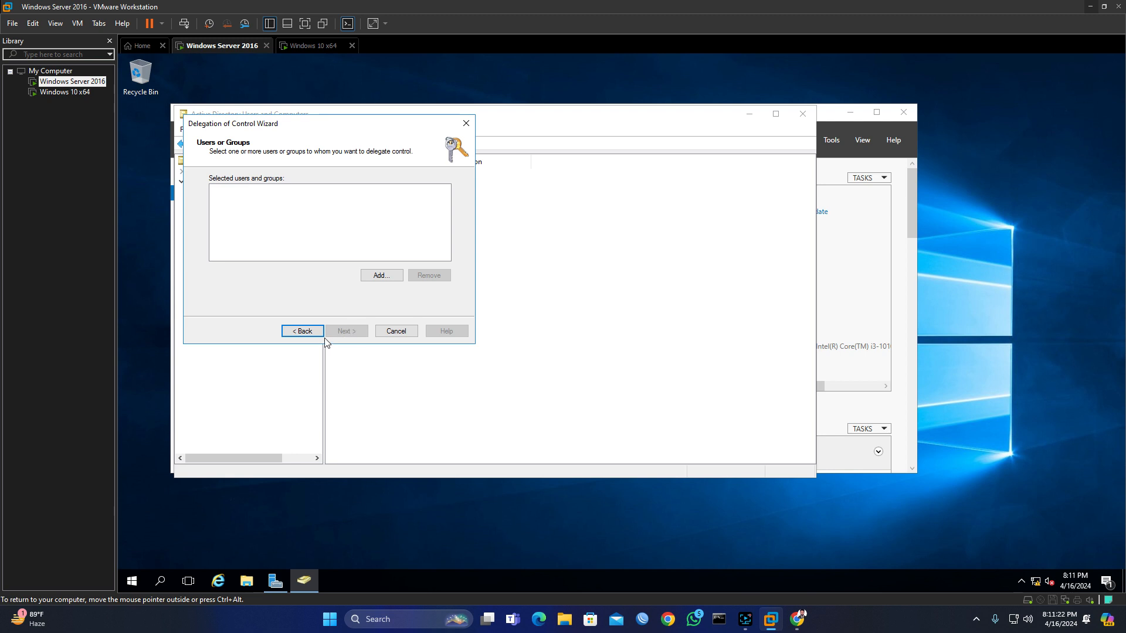
Step: Search all universe.local users and groups, choose the Users group, then cancel adding it
{"action": "left_click", "coordinate": [386, 276]}
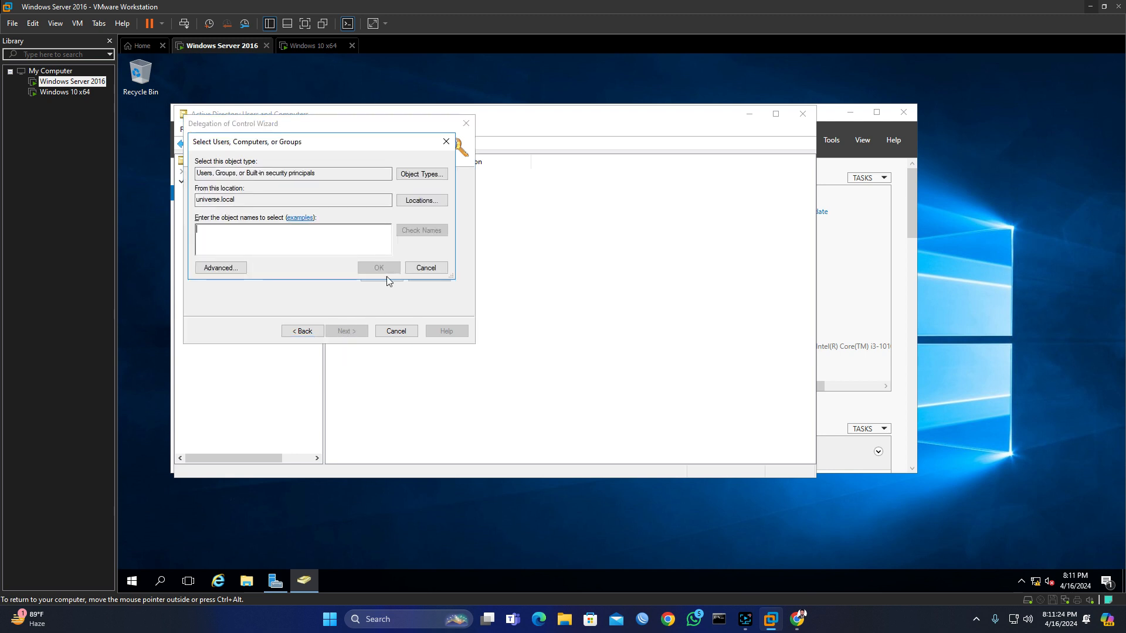
{"action": "left_click", "coordinate": [223, 268]}
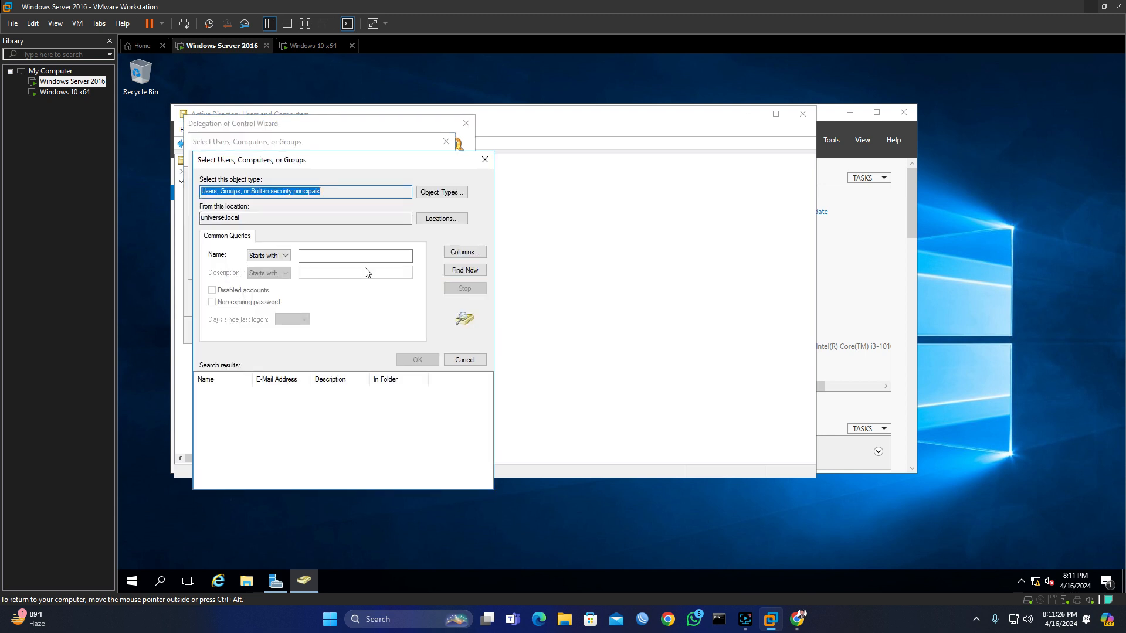
{"action": "left_click", "coordinate": [463, 273]}
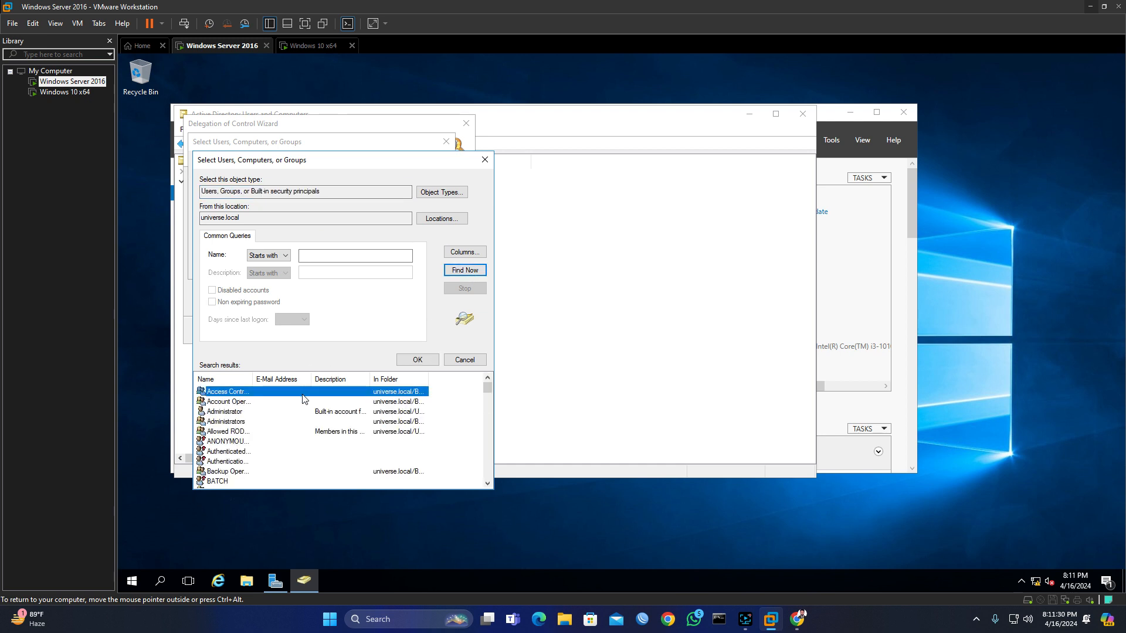
{"action": "scroll", "coordinate": [278, 414], "scroll_direction": "down", "scroll_amount": 6}
{"action": "scroll", "coordinate": [277, 414], "scroll_direction": "down", "scroll_amount": 12}
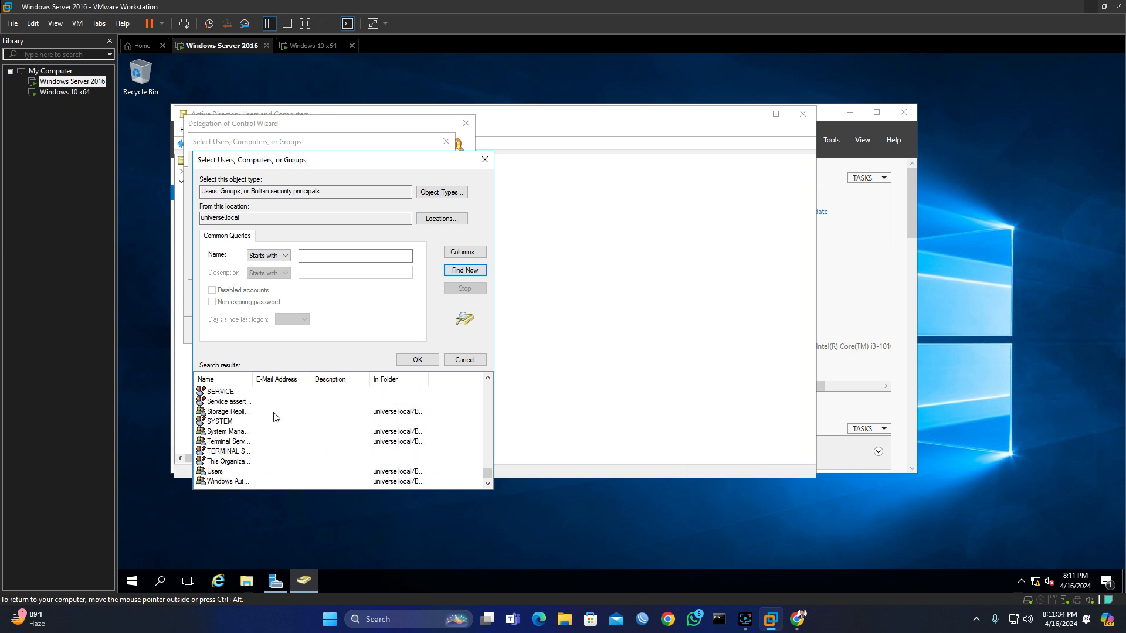
{"action": "left_click", "coordinate": [220, 472]}
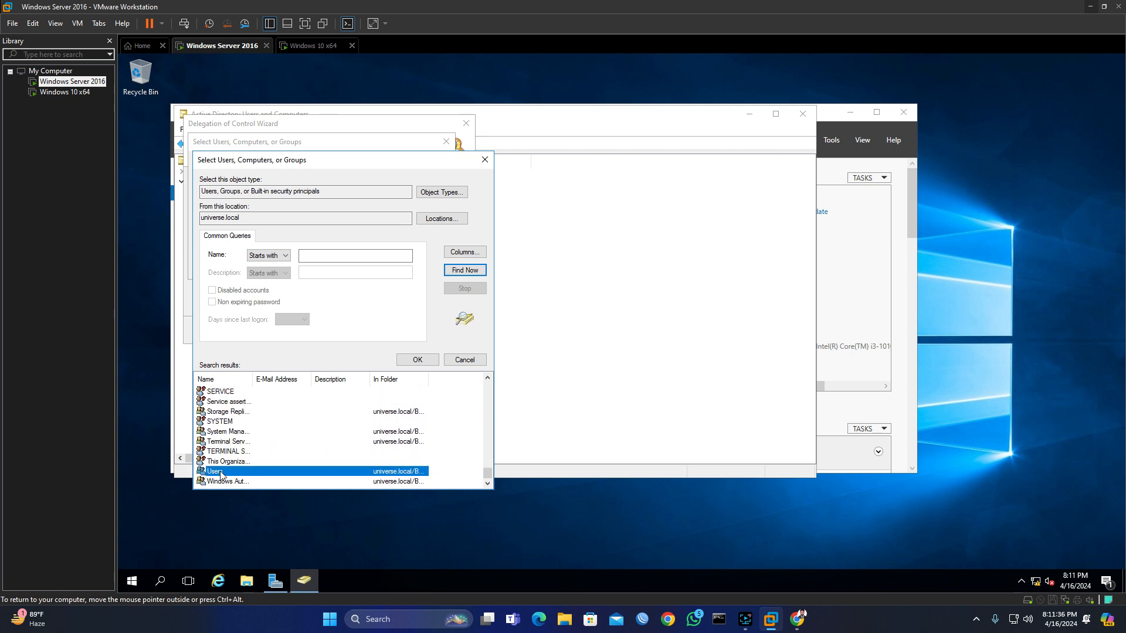
{"action": "double_click", "coordinate": [221, 472]}
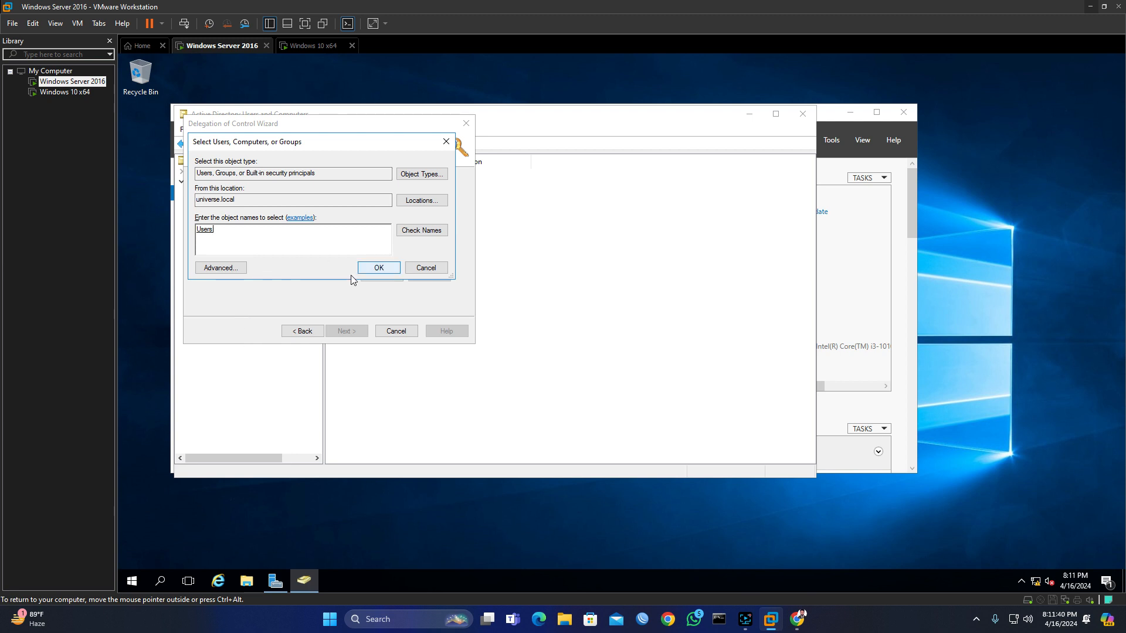
{"action": "left_click", "coordinate": [307, 332]}
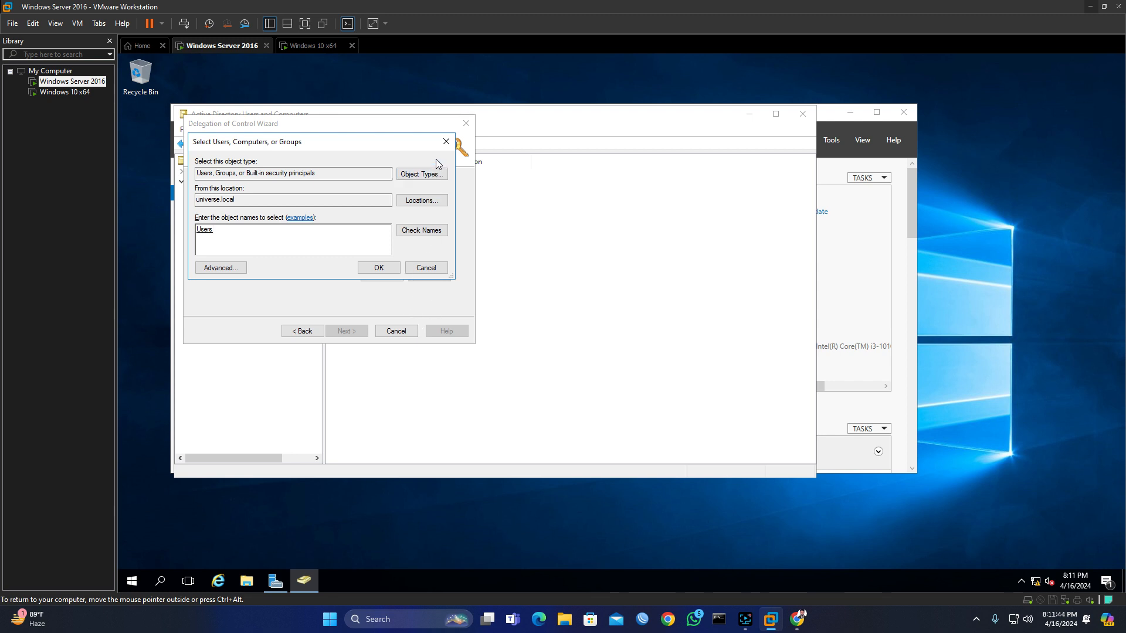
{"action": "left_click", "coordinate": [446, 142]}
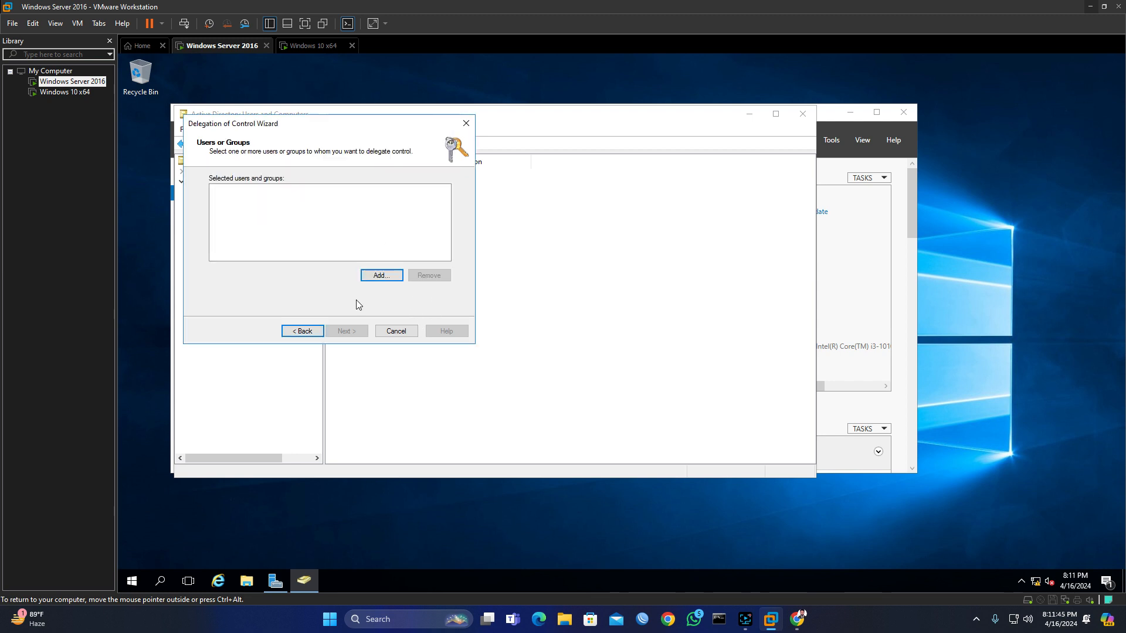
Step: Search the domain again, choose the Sales-1 group, then cancel adding it
{"action": "left_click", "coordinate": [380, 276]}
{"action": "left_click", "coordinate": [231, 270]}
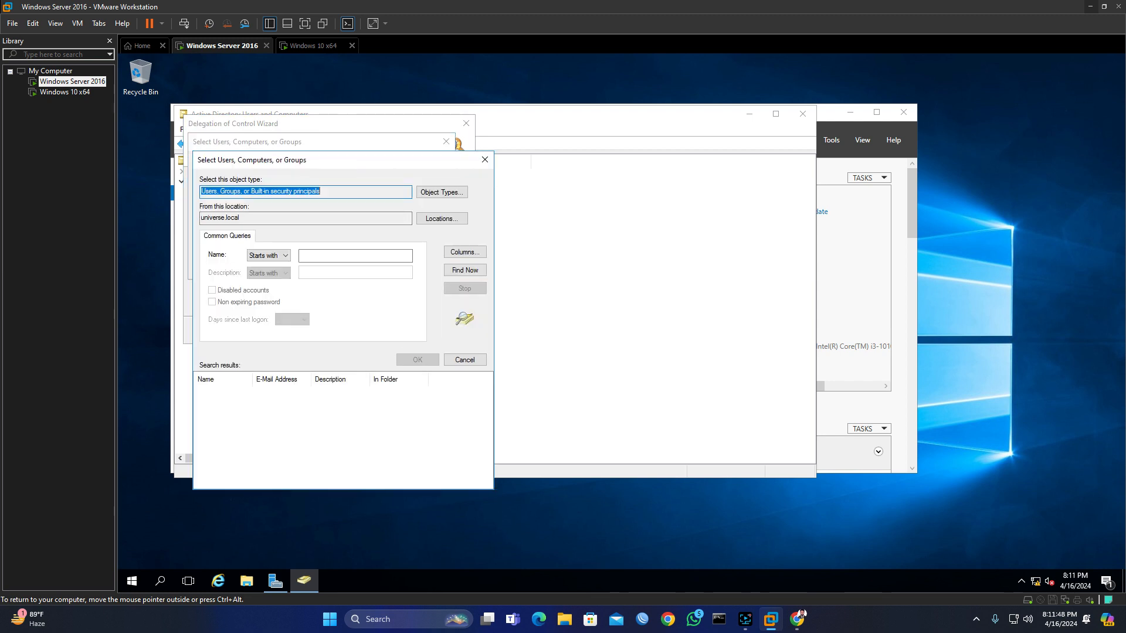
{"action": "left_click", "coordinate": [465, 270]}
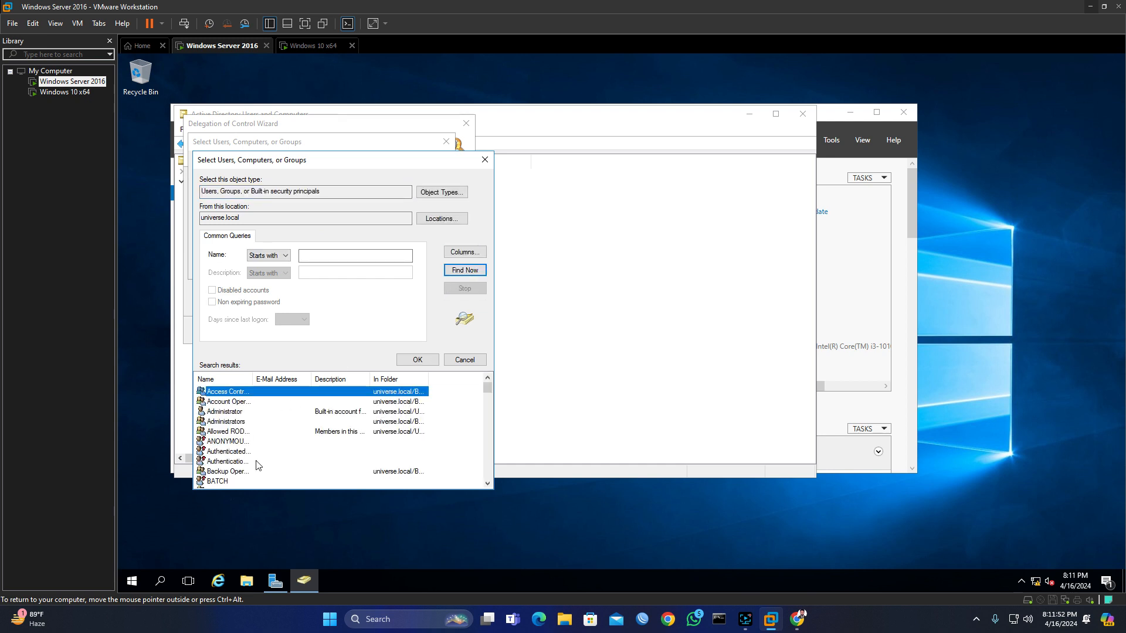
{"action": "scroll", "coordinate": [256, 465], "scroll_direction": "down", "scroll_amount": 2}
{"action": "scroll", "coordinate": [256, 465], "scroll_direction": "down", "scroll_amount": 6}
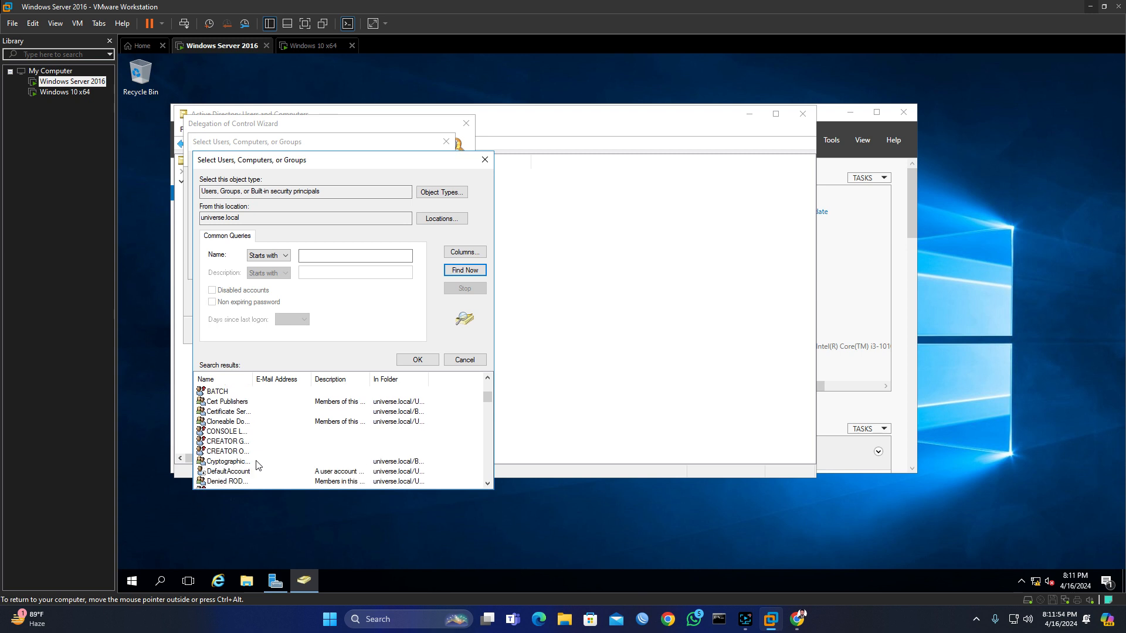
{"action": "scroll", "coordinate": [257, 465], "scroll_direction": "down", "scroll_amount": 10}
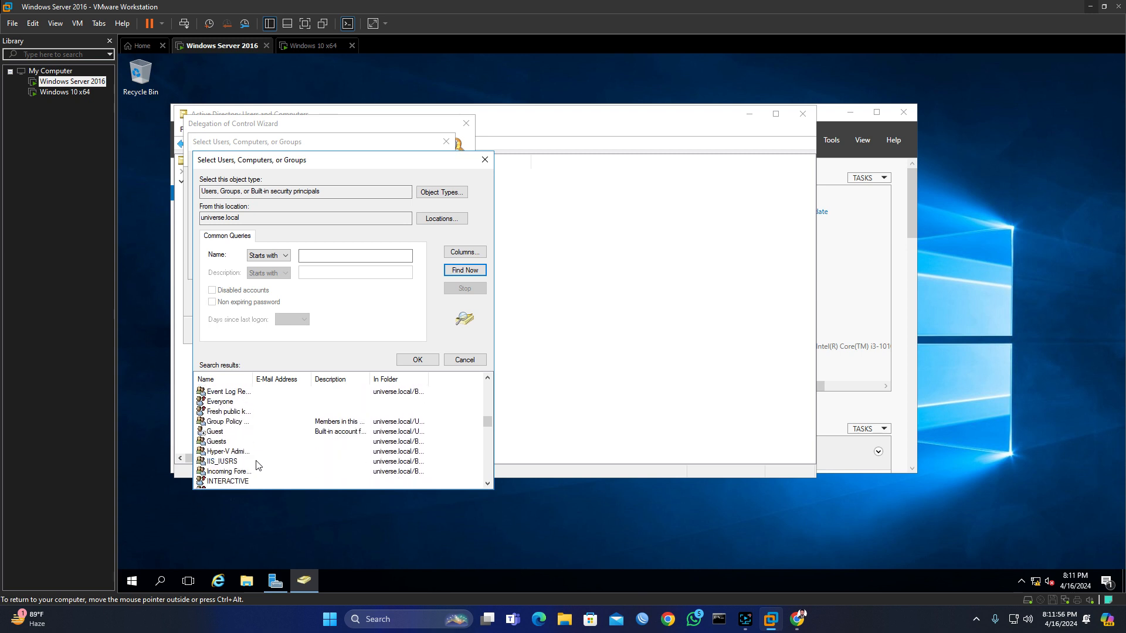
{"action": "scroll", "coordinate": [256, 465], "scroll_direction": "down", "scroll_amount": 5}
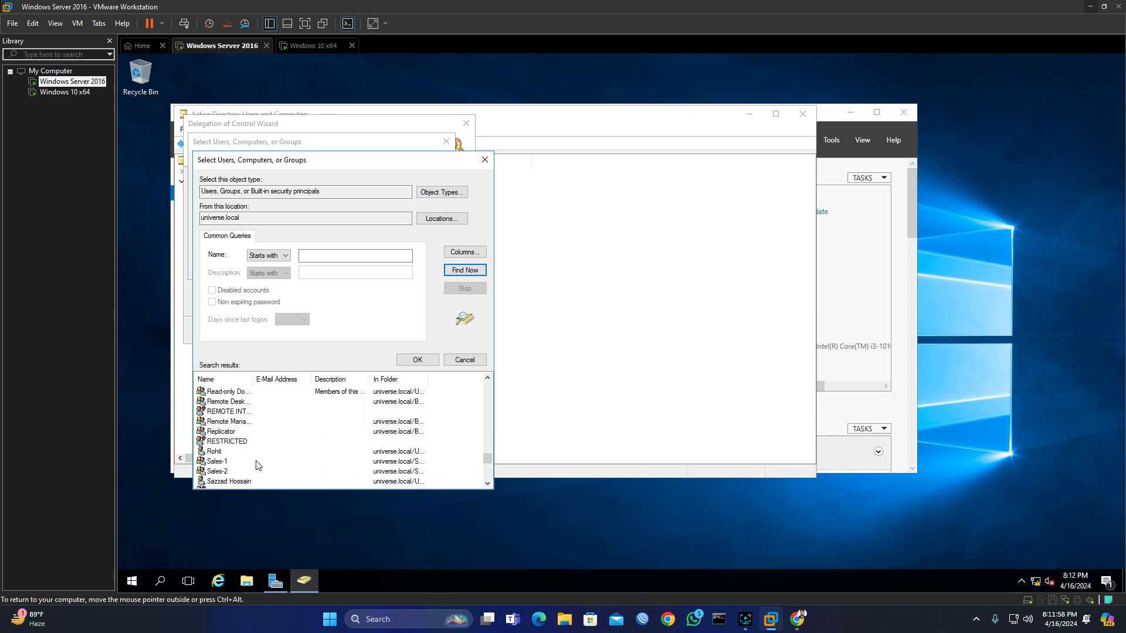
{"action": "scroll", "coordinate": [256, 465], "scroll_direction": "up", "scroll_amount": 2}
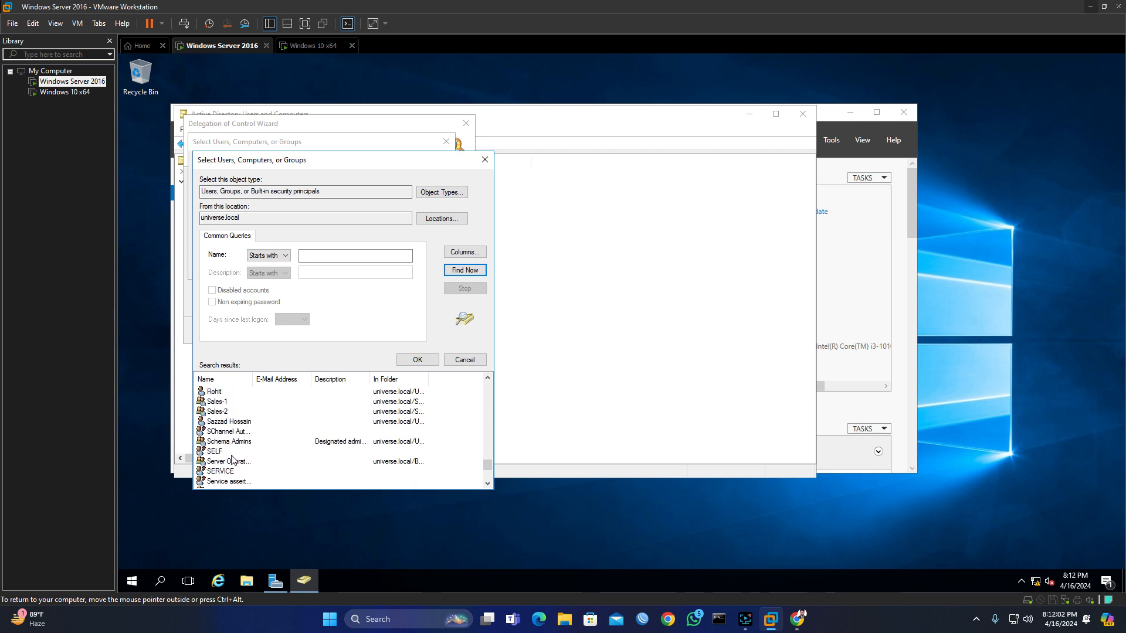
{"action": "left_click", "coordinate": [219, 404]}
{"action": "double_click", "coordinate": [218, 404]}
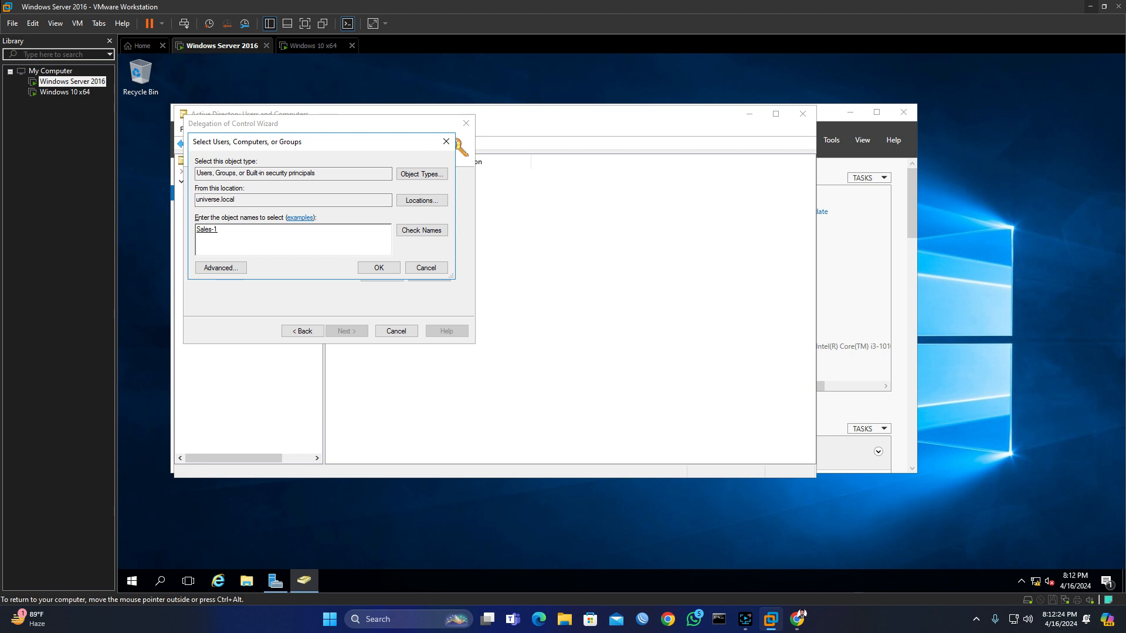
{"action": "left_click", "coordinate": [446, 141]}
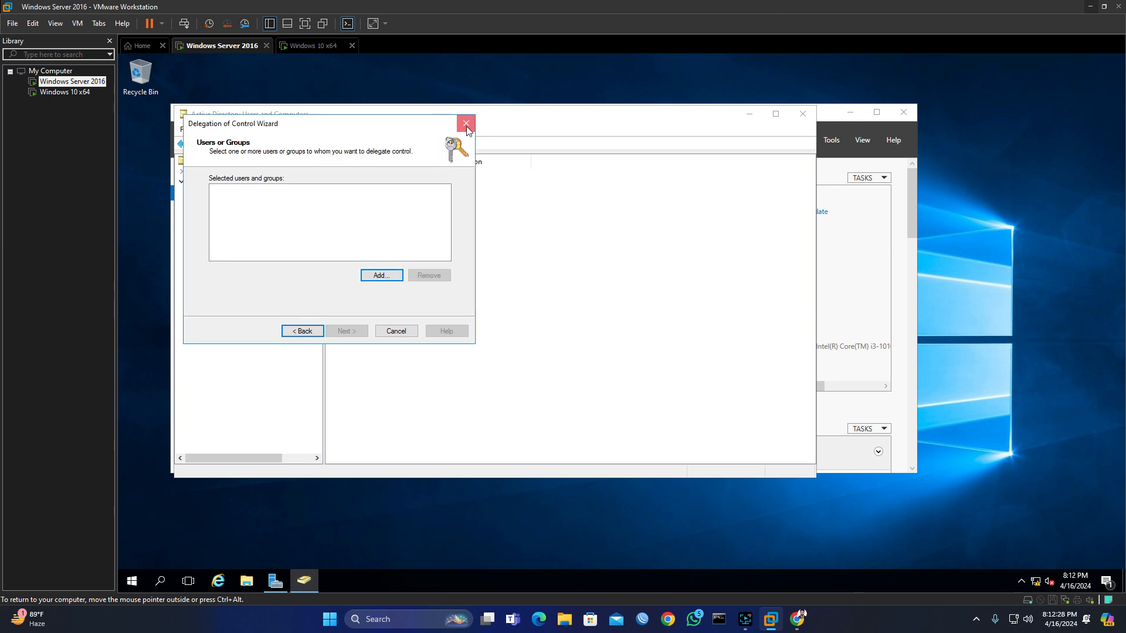
Step: Close the wizard and start a new user in Users, entering the user's first name and logon name
{"action": "left_click", "coordinate": [466, 123]}
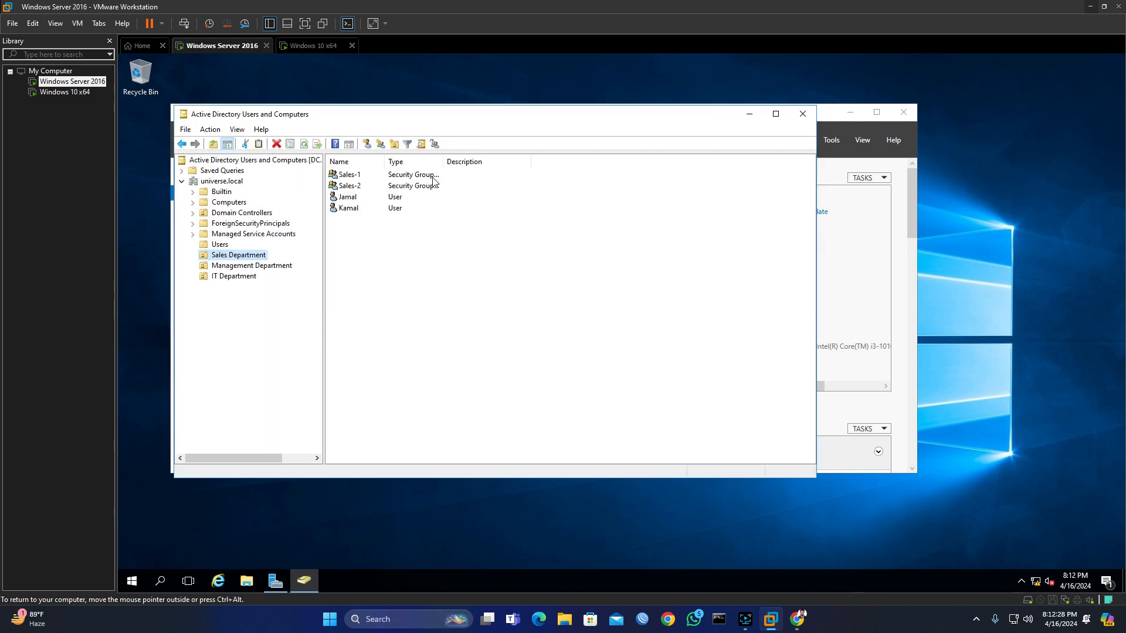
{"action": "right_click", "coordinate": [223, 245]}
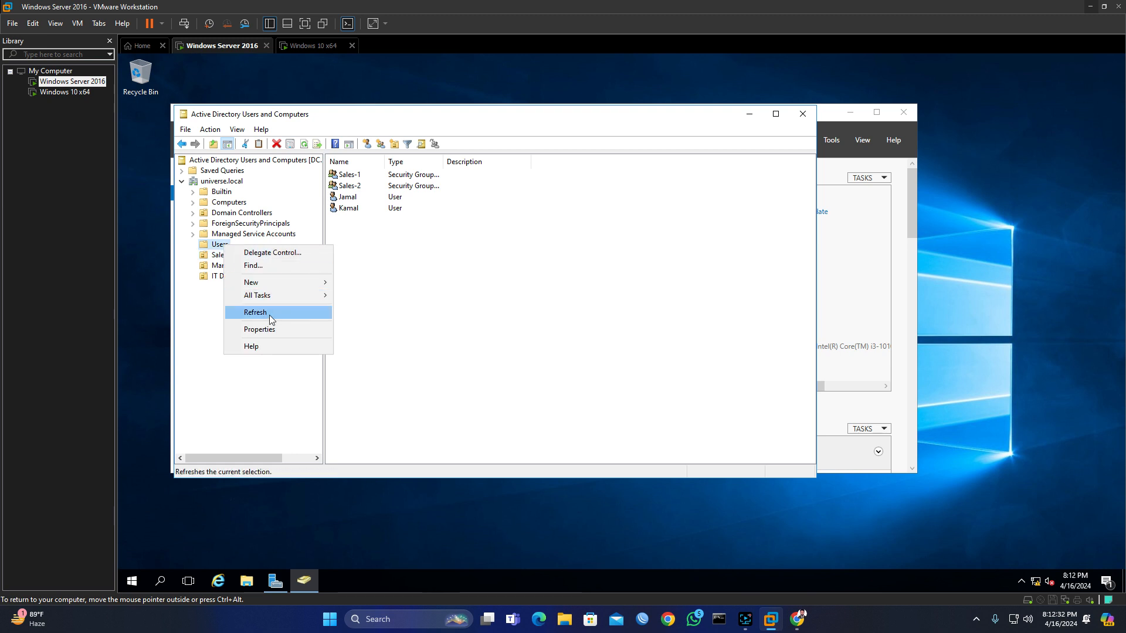
{"action": "mouse_move", "coordinate": [278, 283]}
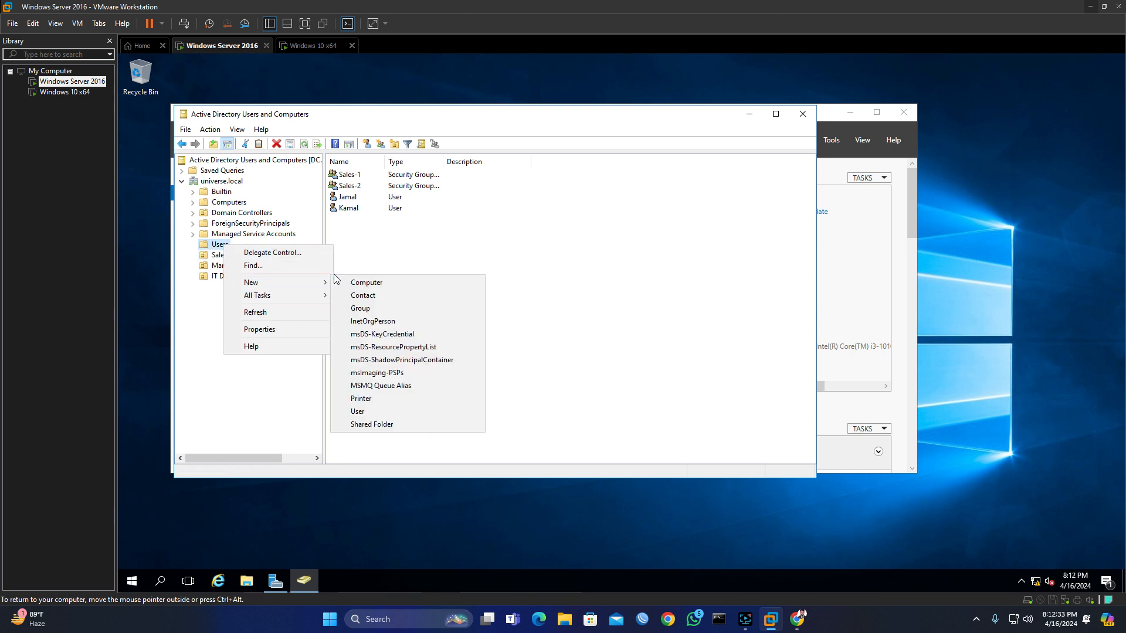
{"action": "left_click", "coordinate": [358, 411]}
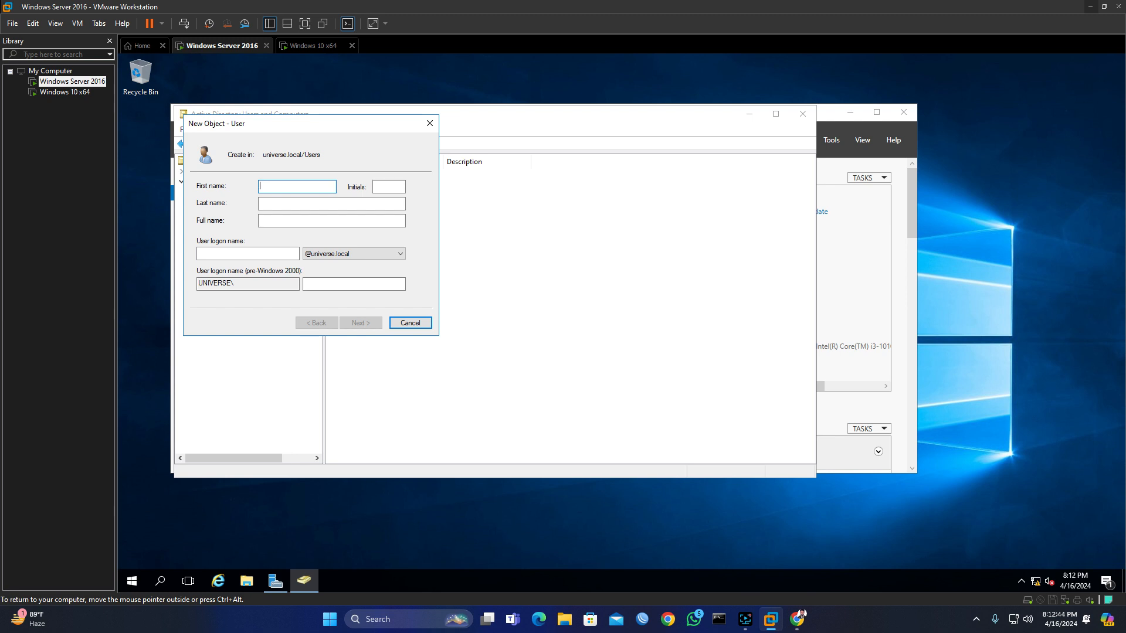
{"action": "type", "text": "Mam"}
{"action": "key", "text": "Tab"}
{"action": "key", "text": "Tab"}
{"action": "key", "text": "Tab"}
{"action": "key", "text": "Tab"}
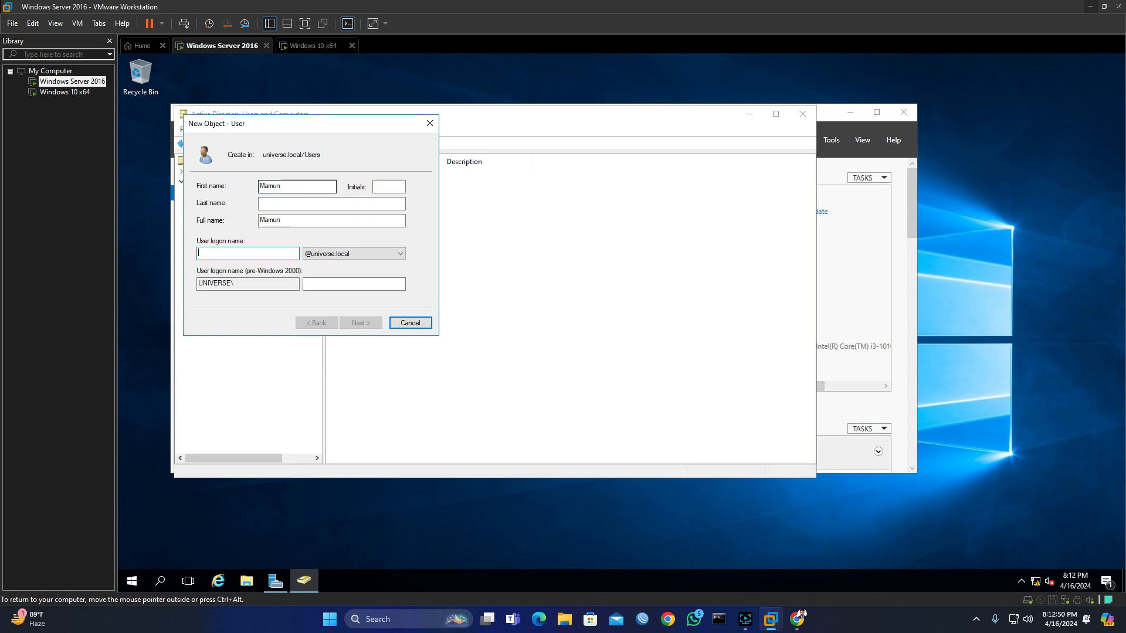
{"action": "type", "text": "Mamun"}
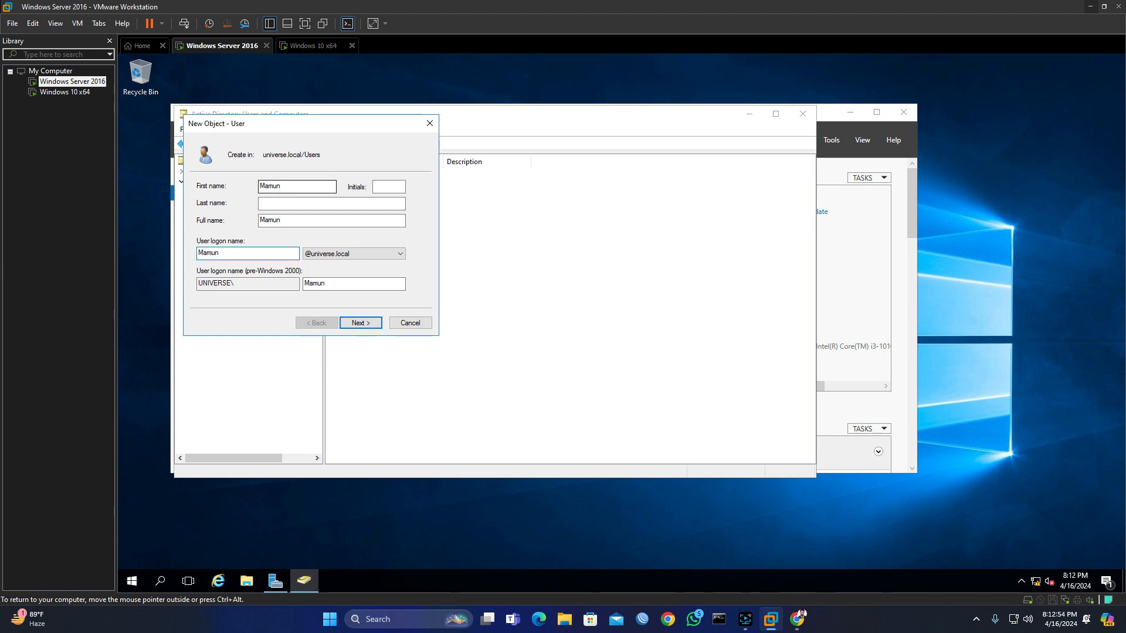
{"action": "left_click", "coordinate": [358, 322]}
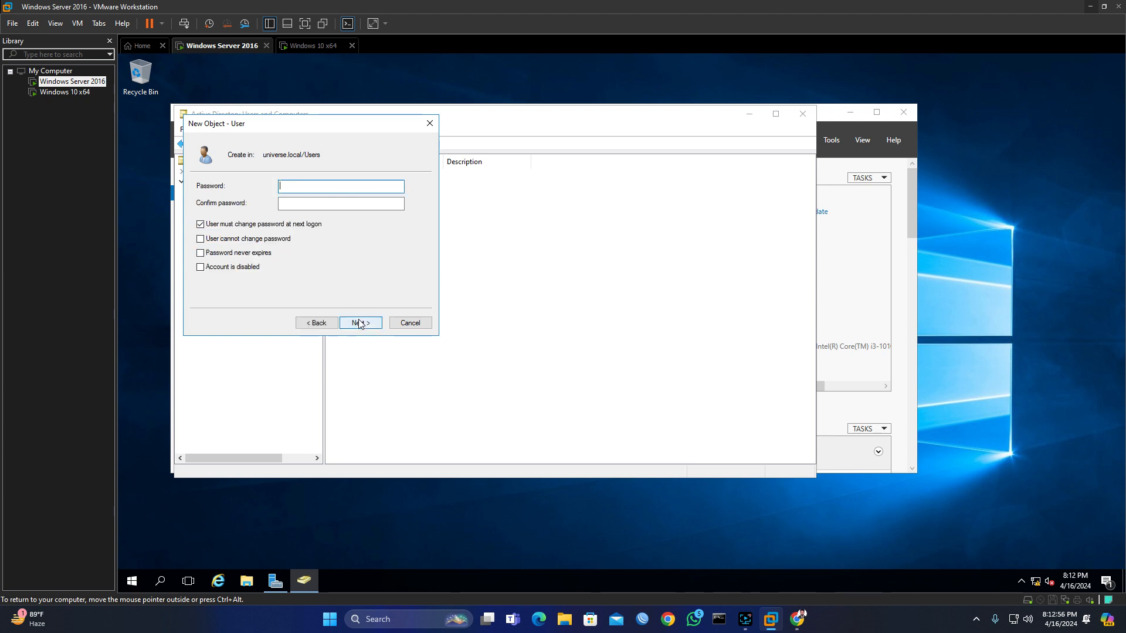
Step: Set and confirm the account password with 'User cannot change password' checked, and finish creating the user
{"action": "left_click", "coordinate": [201, 225]}
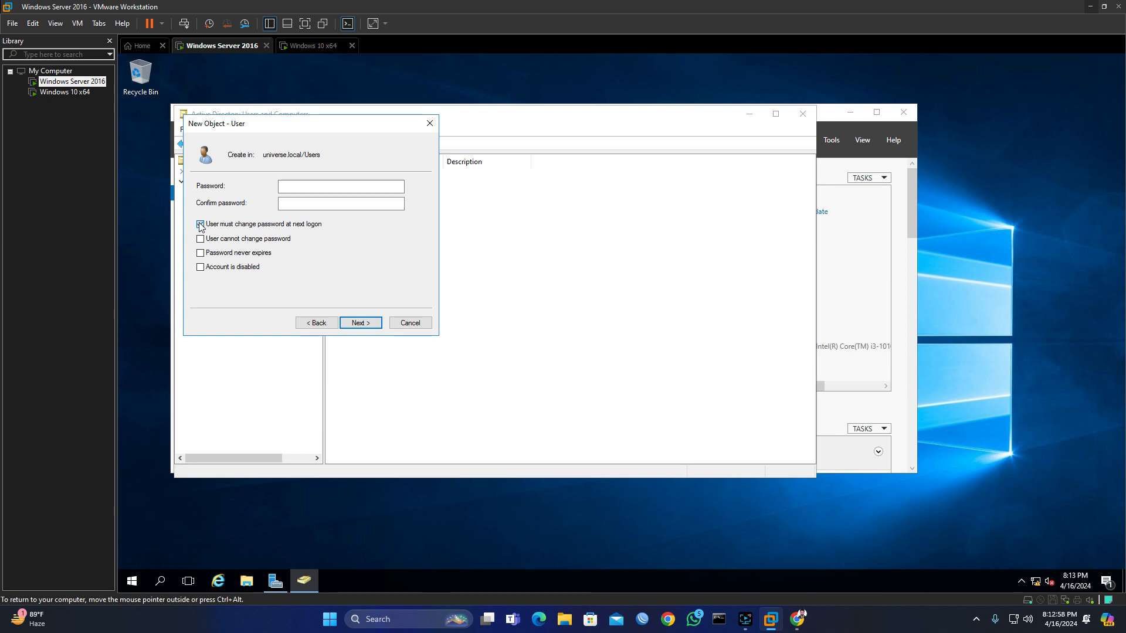
{"action": "left_click", "coordinate": [200, 239]}
{"action": "left_click", "coordinate": [368, 326]}
{"action": "left_click", "coordinate": [320, 324]}
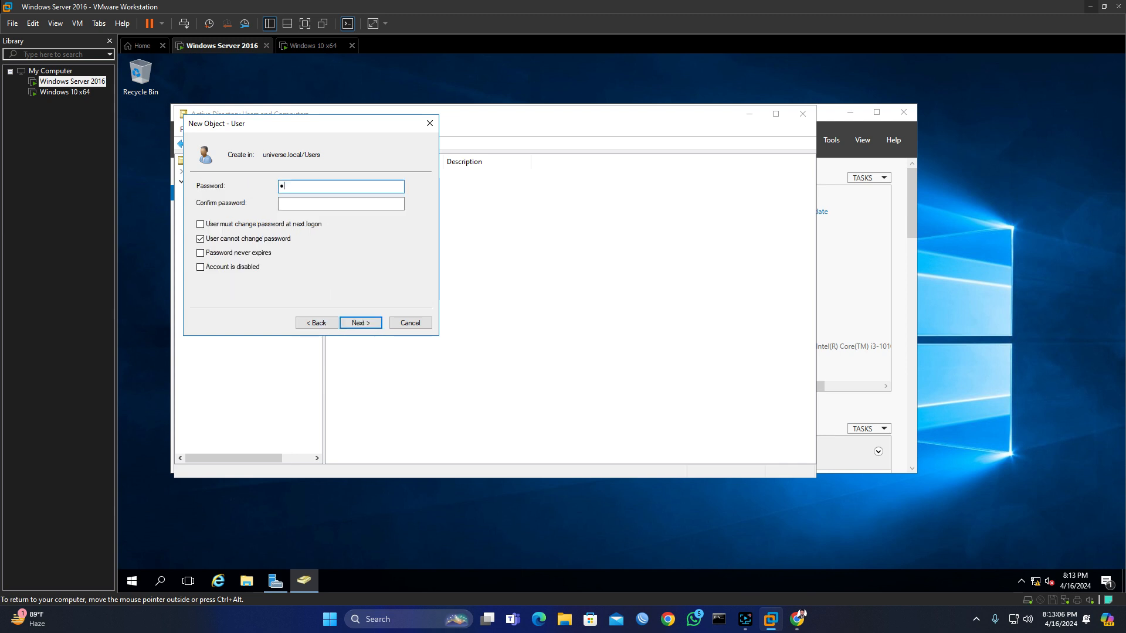
{"action": "type", "text": "••••••••••"}
{"action": "key", "text": "Tab"}
{"action": "type", "text": "•••"}
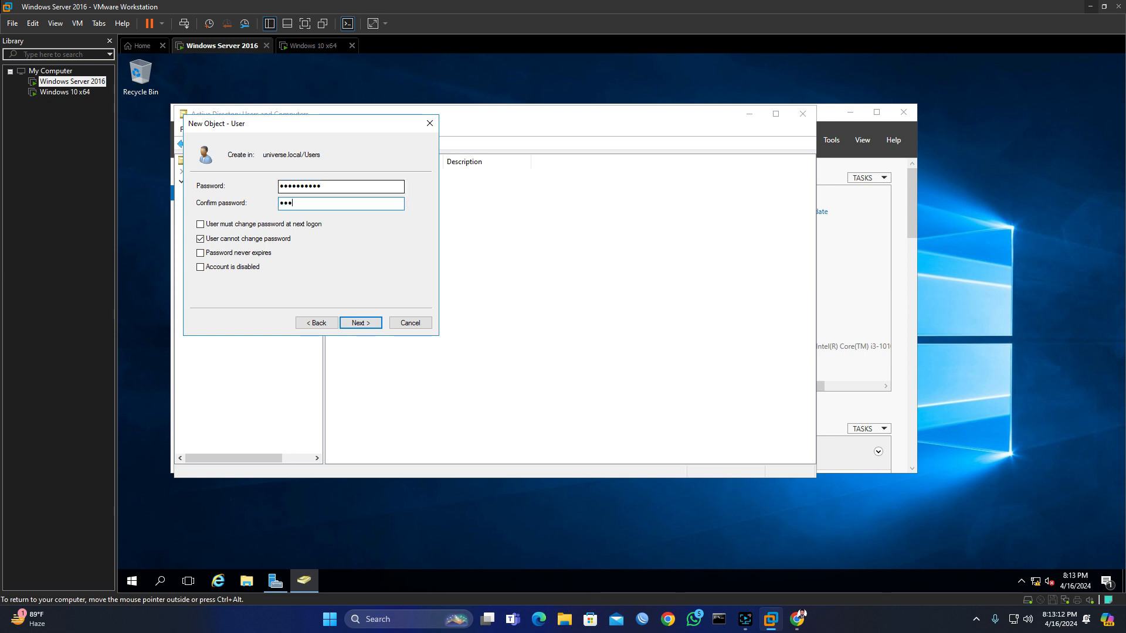
{"action": "type", "text": "••••••"}
{"action": "left_click", "coordinate": [358, 325]}
{"action": "left_click", "coordinate": [361, 324]}
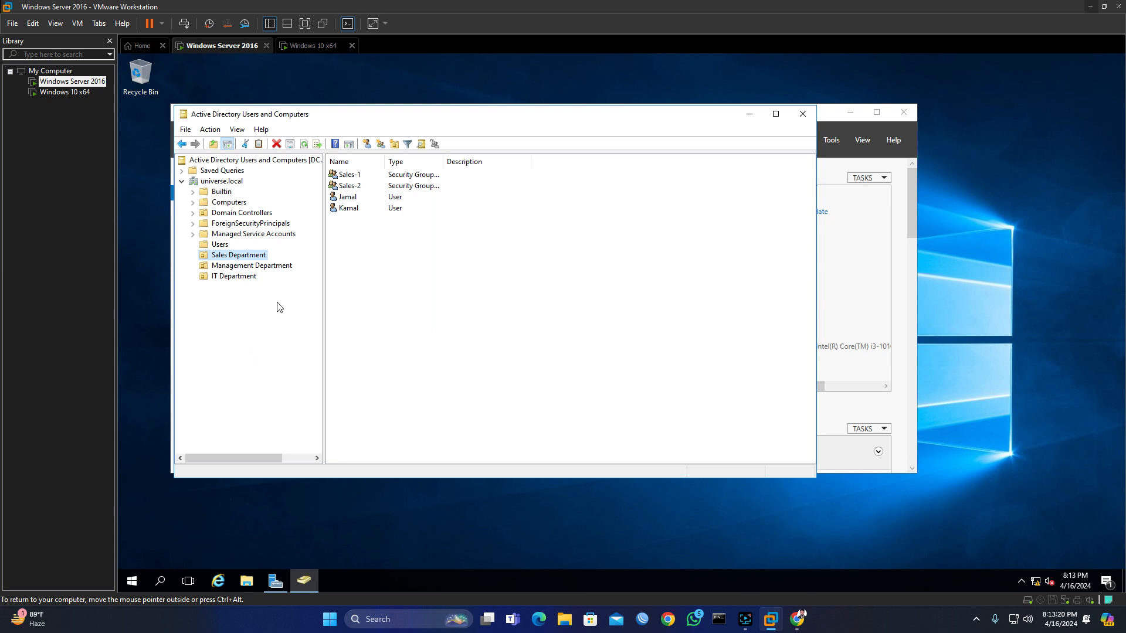
Step: Launch Delegate Control on Sales Department and list all domain users and groups in the advanced search
{"action": "right_click", "coordinate": [235, 256]}
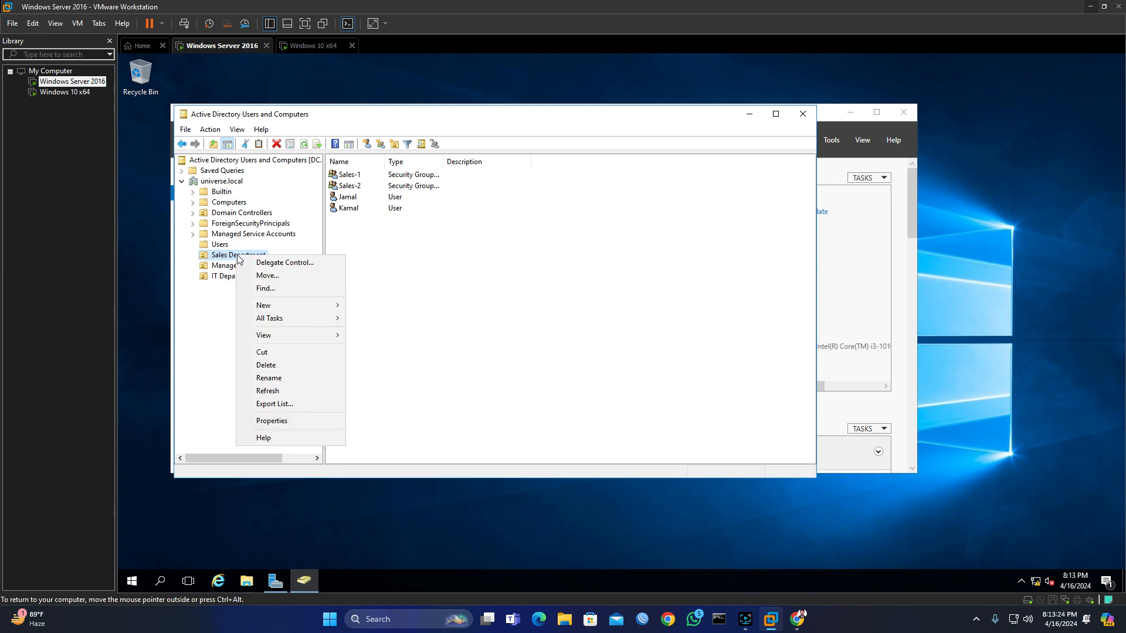
{"action": "left_click", "coordinate": [281, 265]}
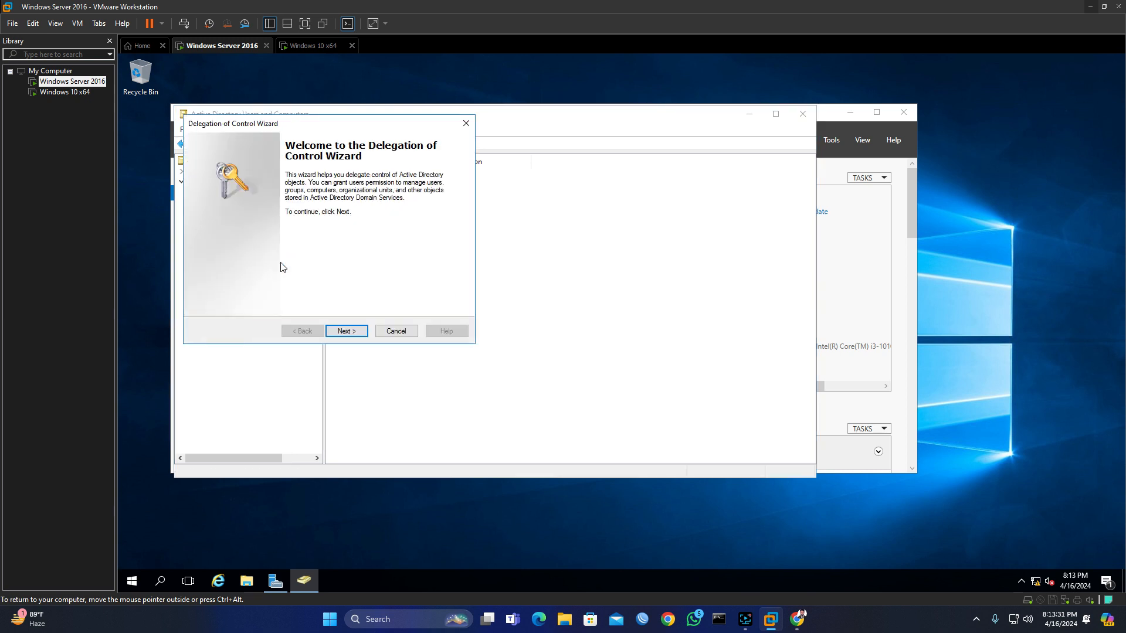
{"action": "left_click", "coordinate": [366, 333]}
{"action": "left_click", "coordinate": [387, 278]}
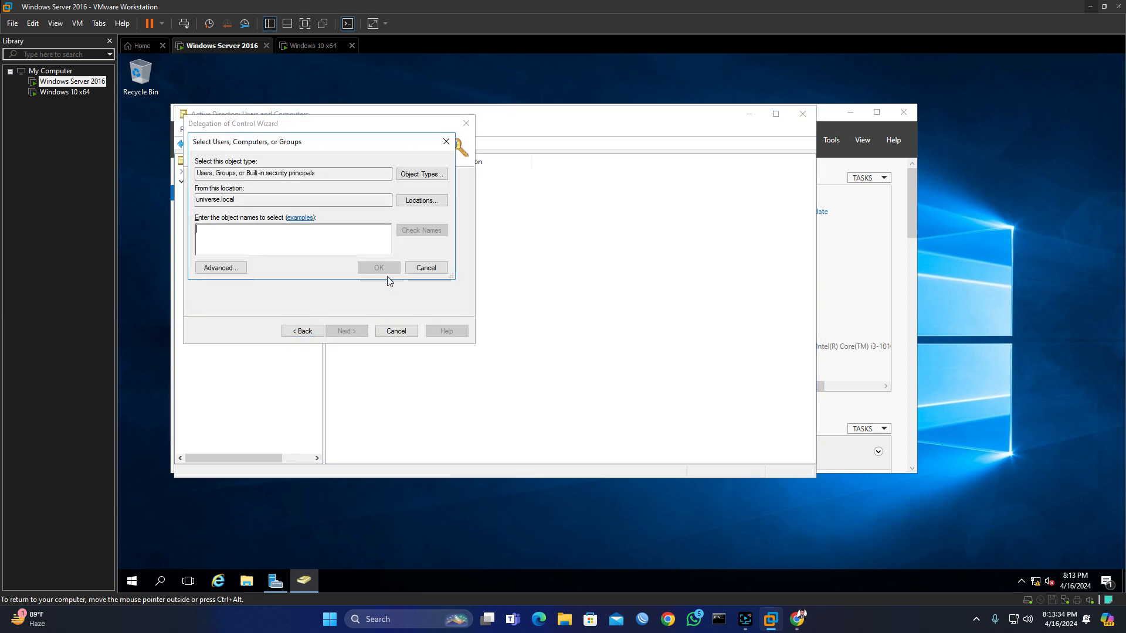
{"action": "left_click", "coordinate": [226, 270]}
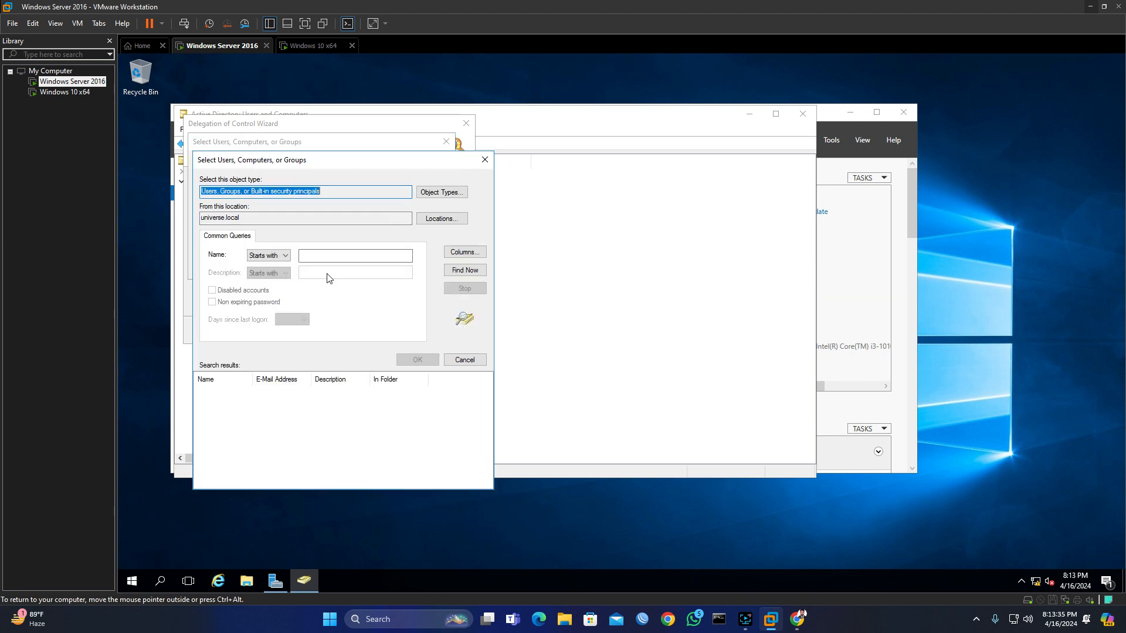
{"action": "left_click", "coordinate": [457, 272]}
Step: Select the new user from the results, add them to the delegation list, and continue
{"action": "scroll", "coordinate": [251, 431], "scroll_direction": "down", "scroll_amount": 5}
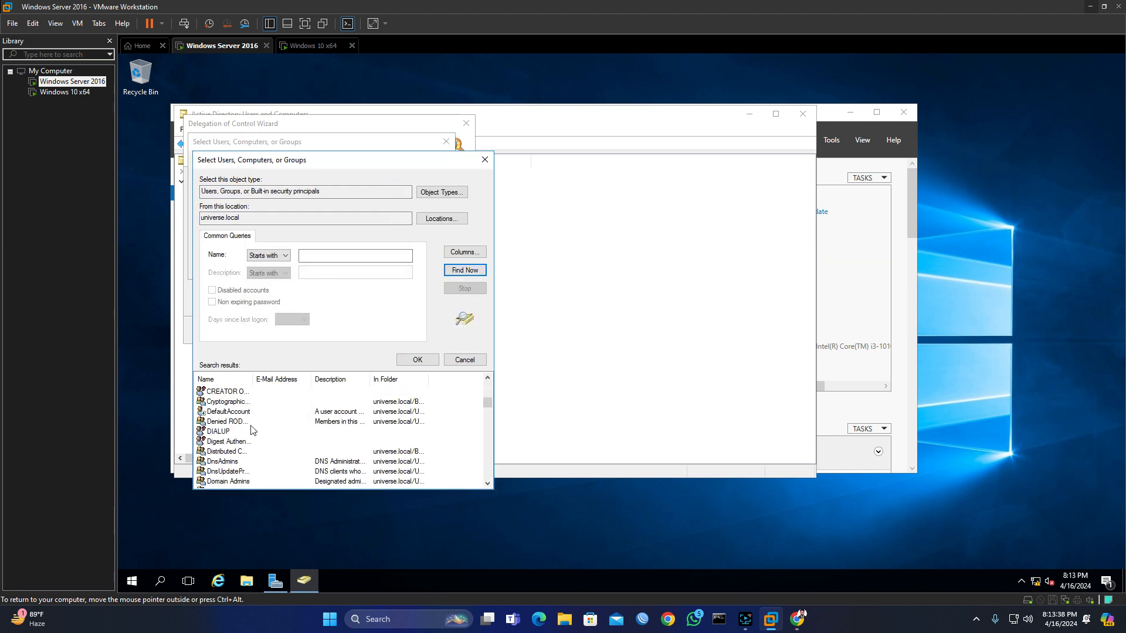
{"action": "scroll", "coordinate": [251, 431], "scroll_direction": "down", "scroll_amount": 8}
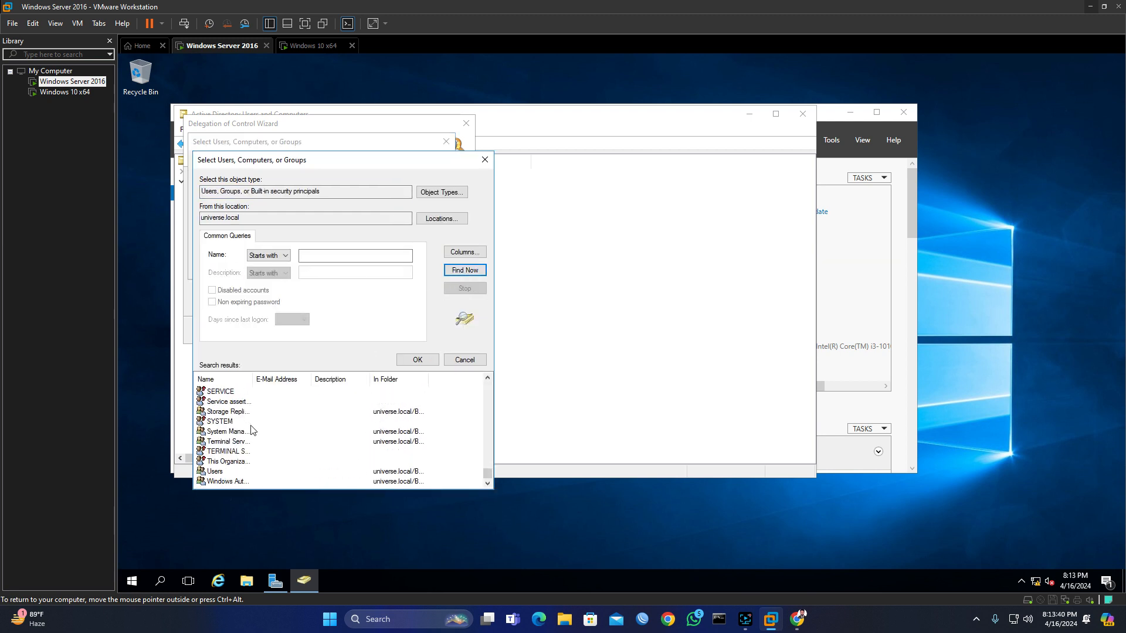
{"action": "scroll", "coordinate": [251, 431], "scroll_direction": "up", "scroll_amount": 6}
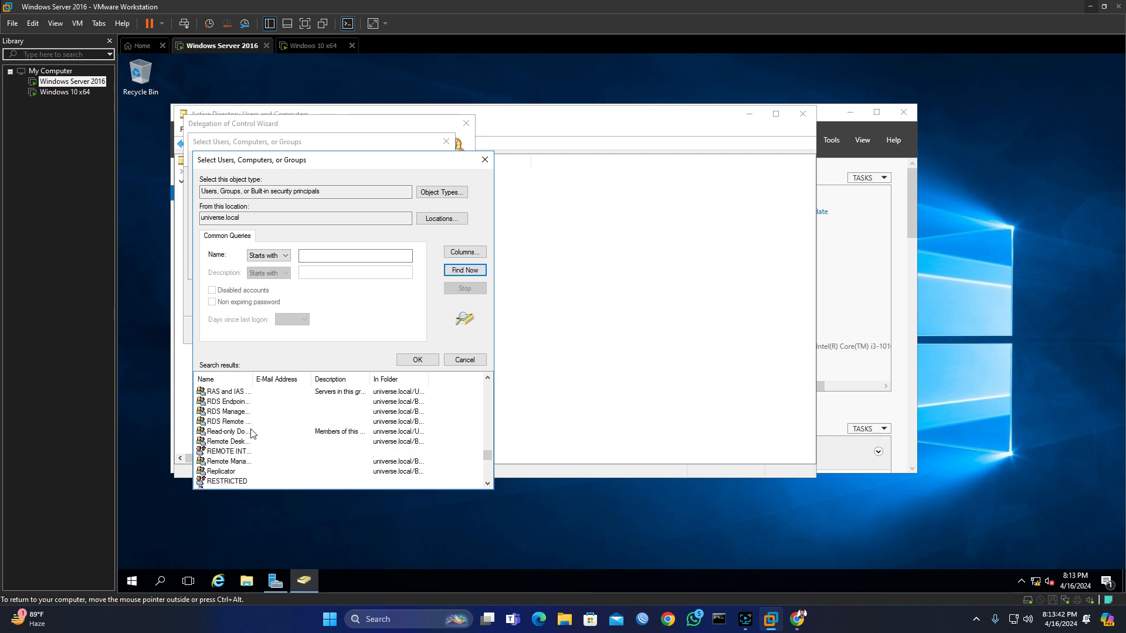
{"action": "scroll", "coordinate": [251, 433], "scroll_direction": "up", "scroll_amount": 4}
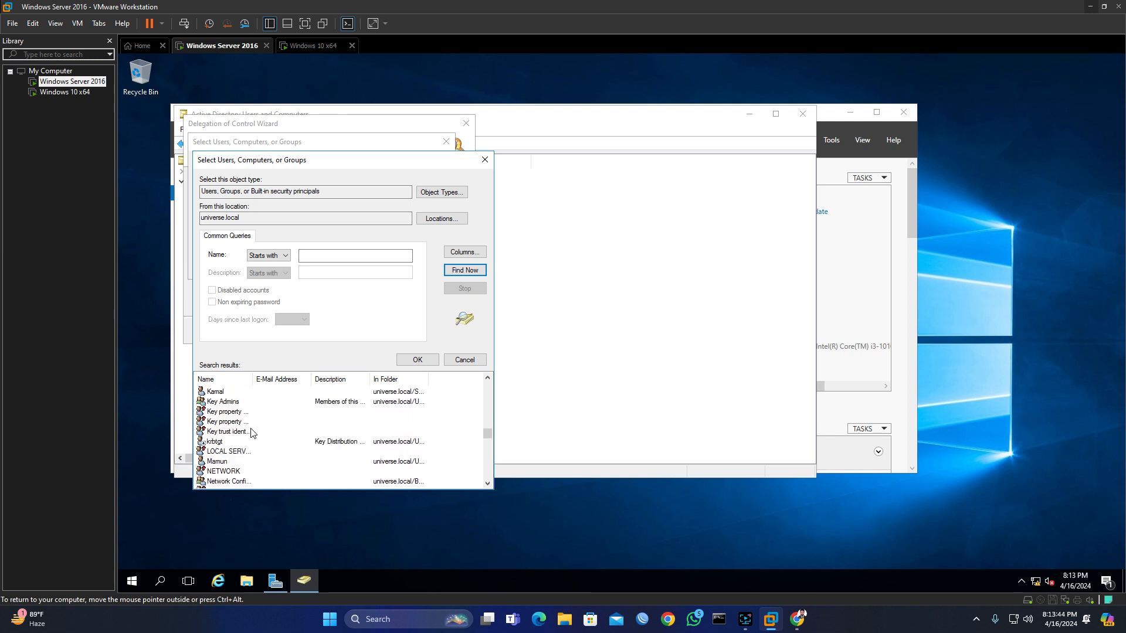
{"action": "left_click", "coordinate": [227, 466]}
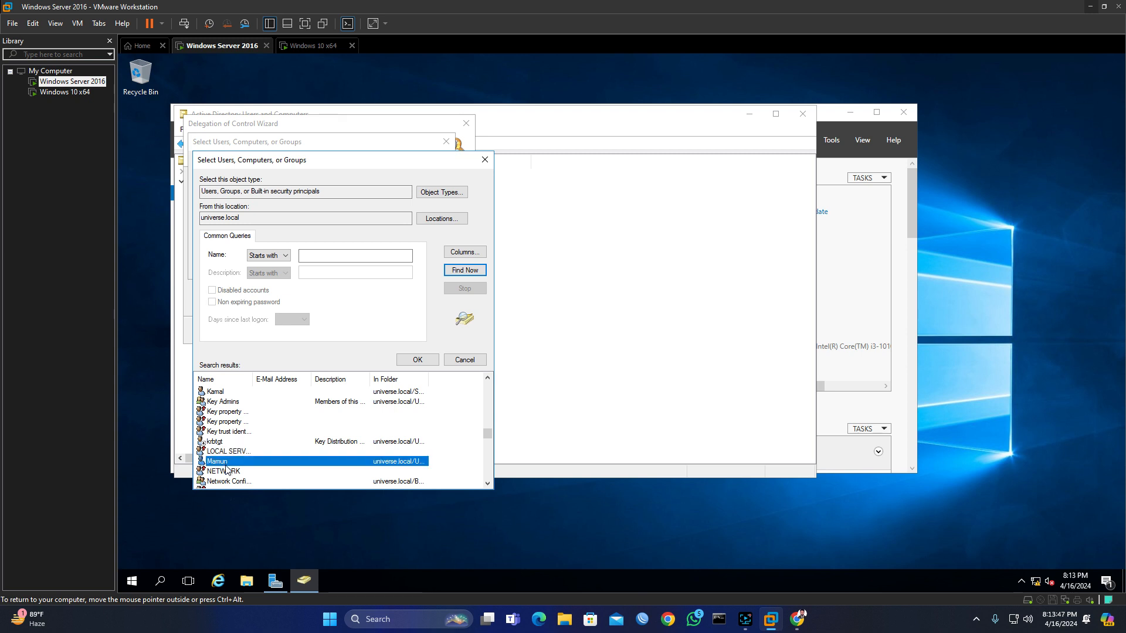
{"action": "left_click", "coordinate": [417, 359]}
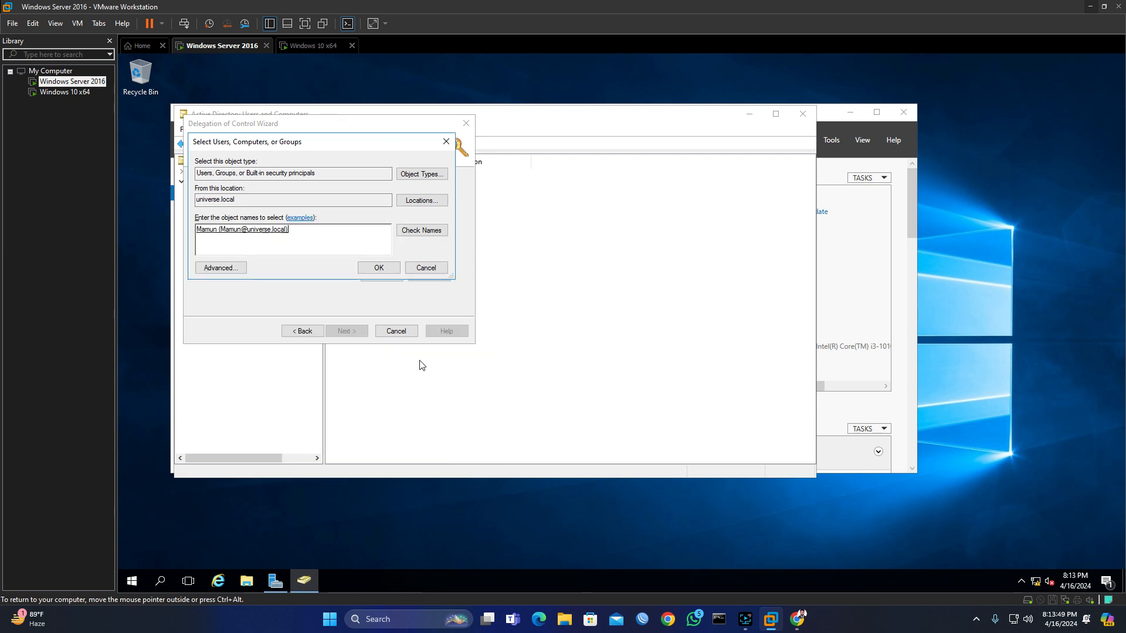
{"action": "left_click", "coordinate": [390, 270]}
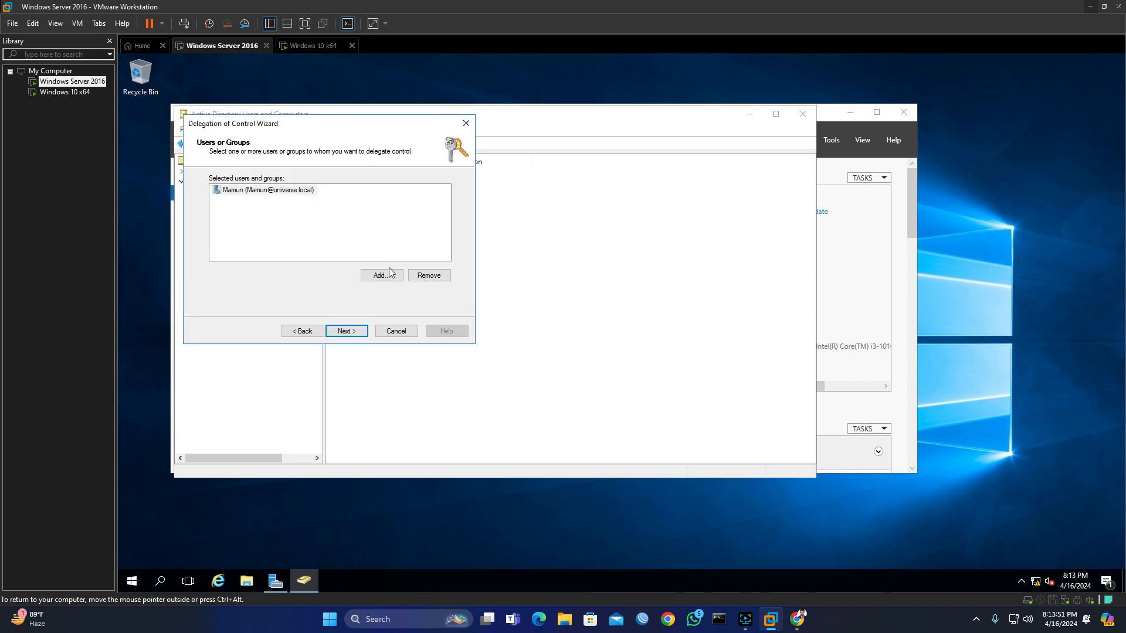
{"action": "left_click", "coordinate": [351, 331]}
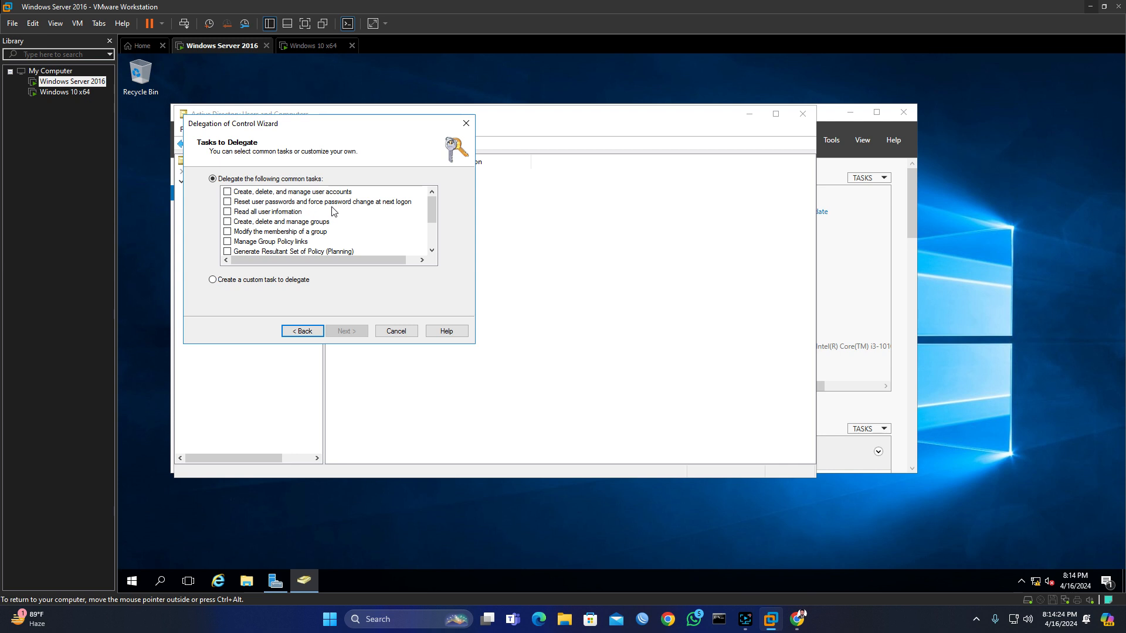
Step: Delegate 'Create, delete, and manage user accounts' and 'Reset user passwords' on Sales Department, and finish the wizard
{"action": "left_click", "coordinate": [228, 193]}
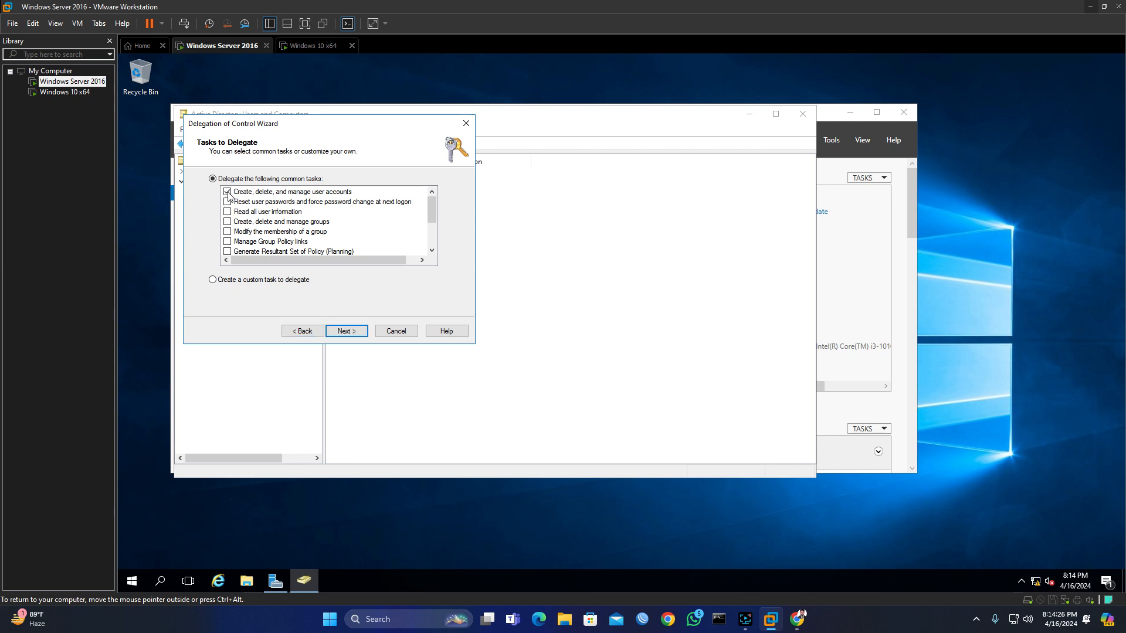
{"action": "left_click", "coordinate": [228, 203]}
{"action": "left_click", "coordinate": [359, 332]}
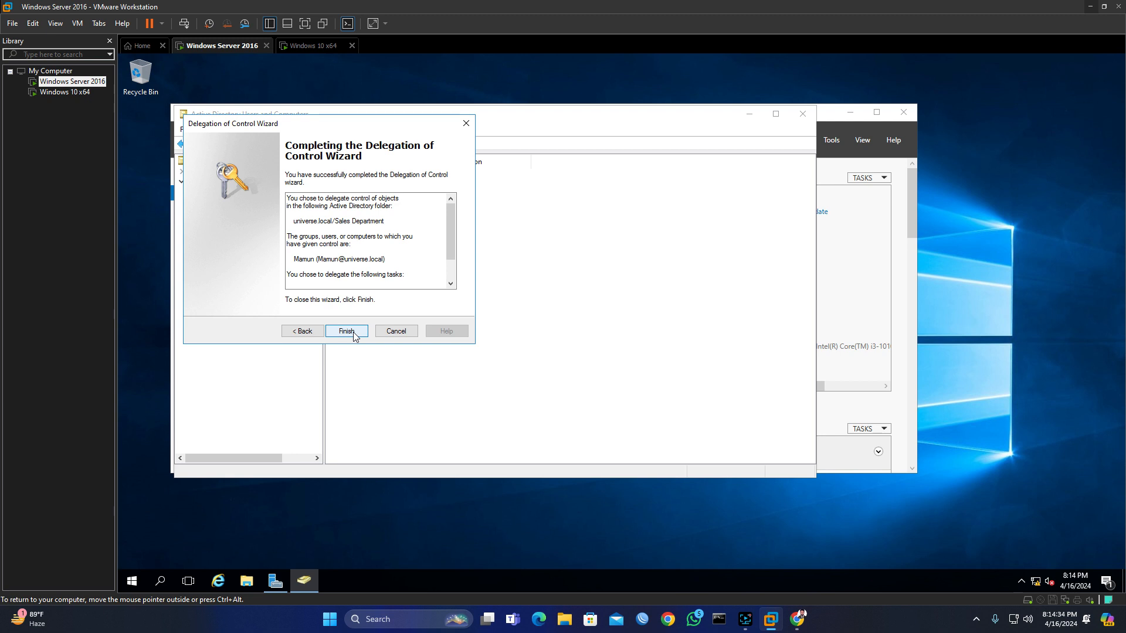
{"action": "left_click", "coordinate": [346, 331]}
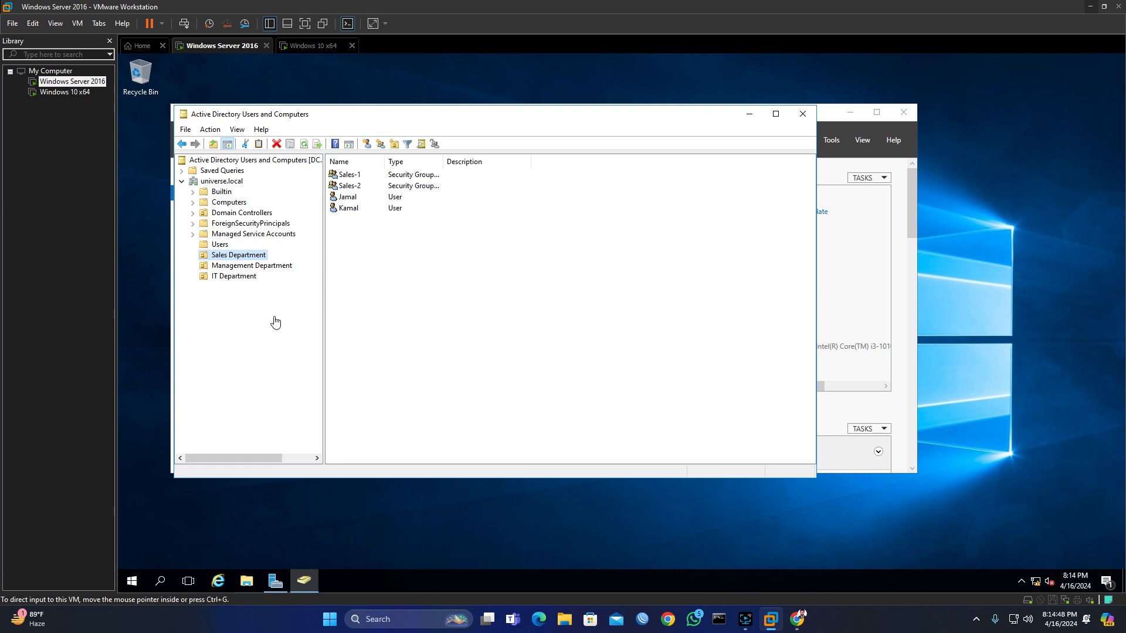
Step: Close Active Directory Users and Computers and sign out of Windows
{"action": "left_click", "coordinate": [803, 115]}
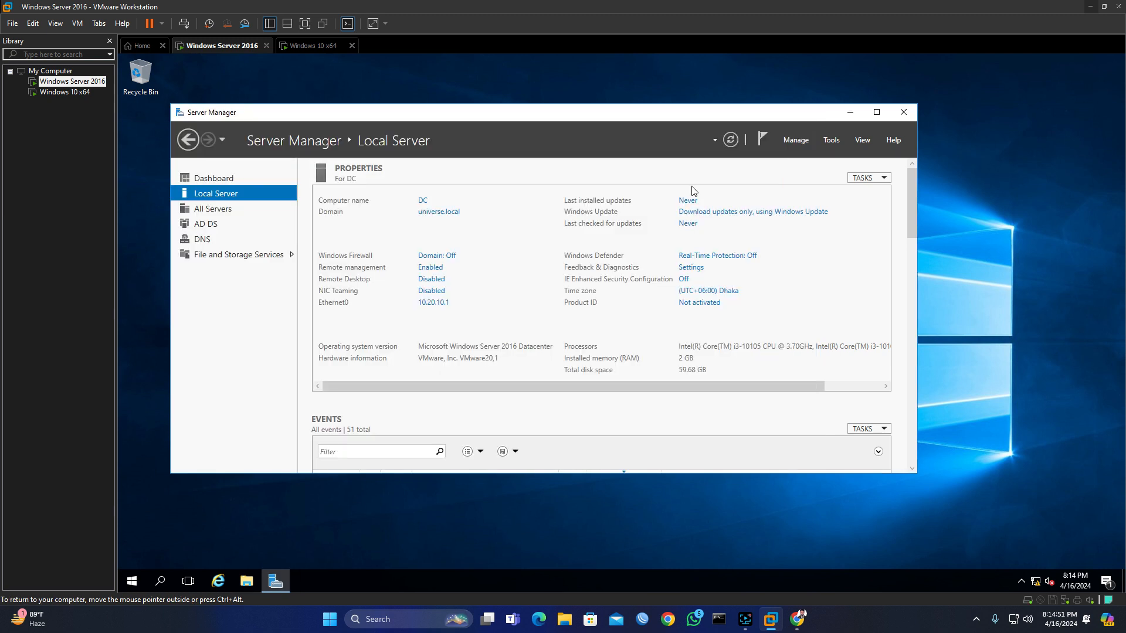
{"action": "left_click", "coordinate": [130, 582]}
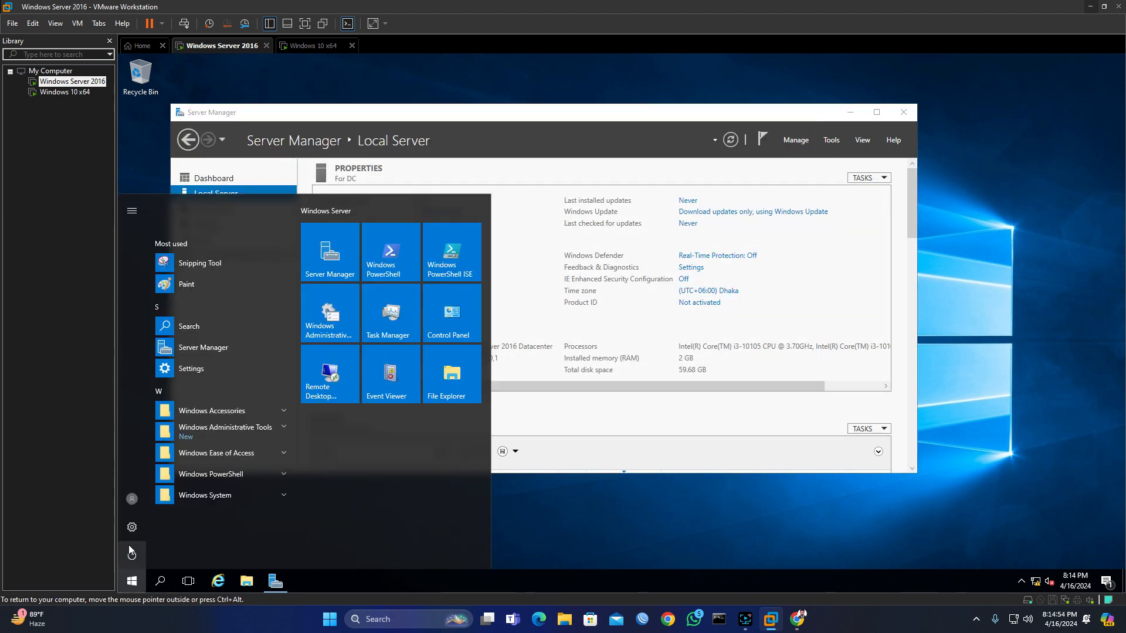
{"action": "left_click", "coordinate": [133, 502]}
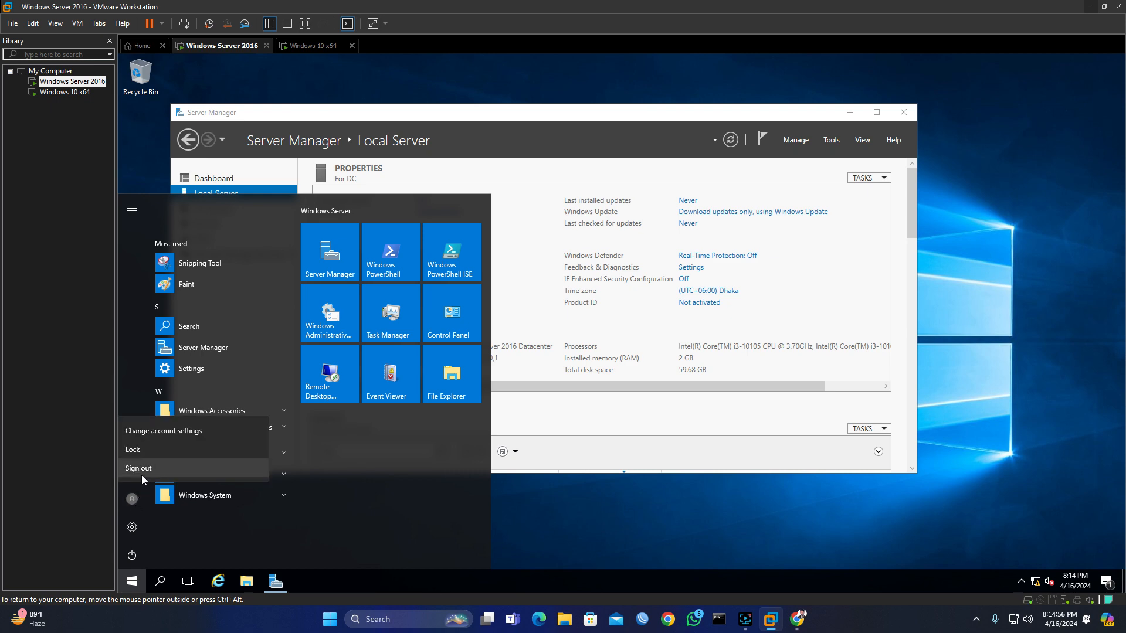
{"action": "left_click", "coordinate": [141, 469]}
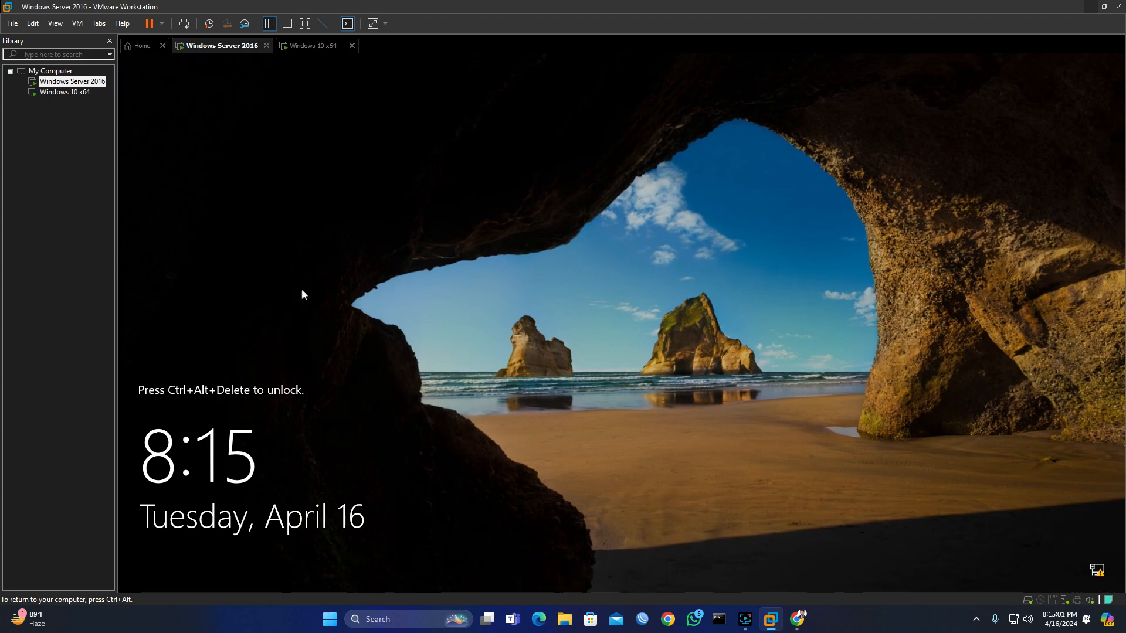
Step: Send Ctrl+Alt+Del from the VM menu and choose 'Other user' on the sign-in screen
{"action": "left_click", "coordinate": [77, 24]}
{"action": "left_click", "coordinate": [119, 86]}
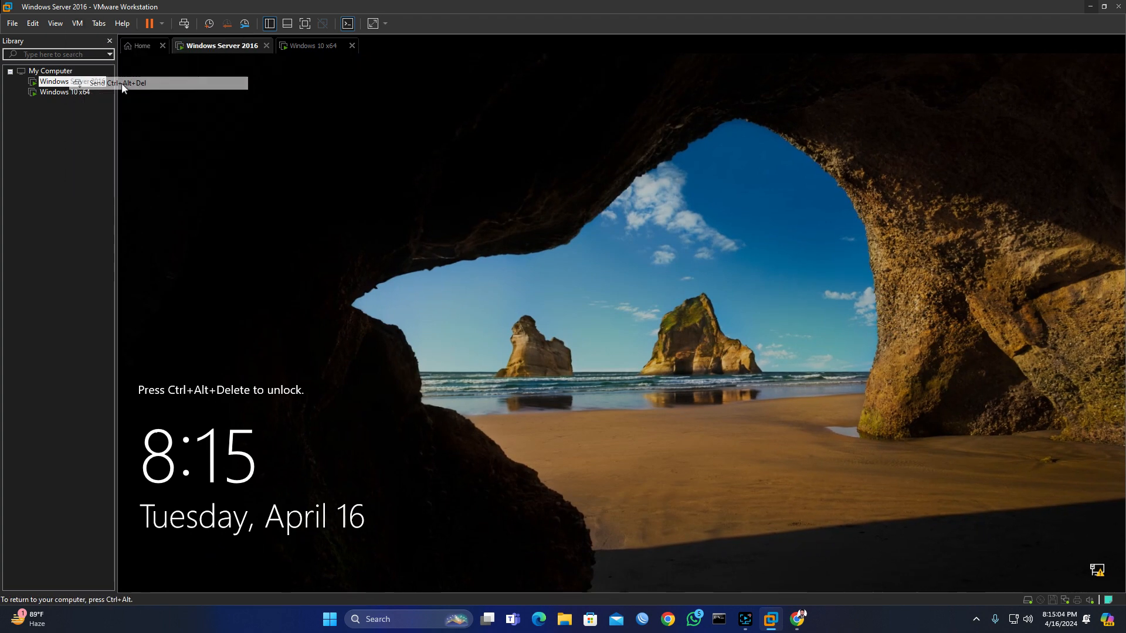
{"action": "left_click", "coordinate": [199, 558]}
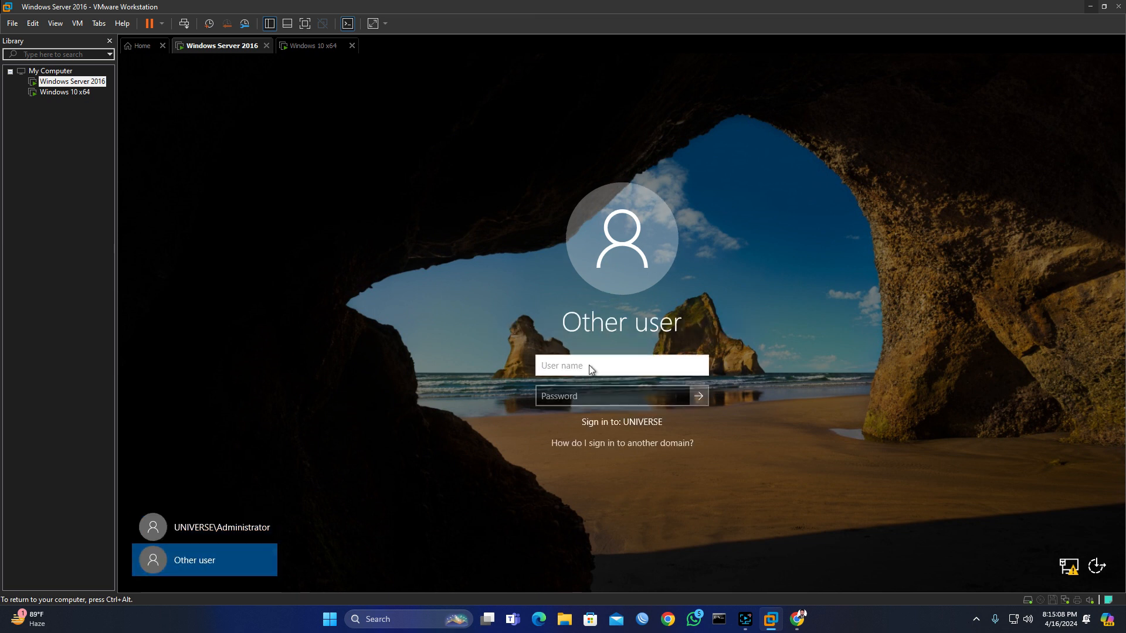
Step: Attempt to sign in as the delegated user with the account's password
{"action": "type", "text": "Mamun"}
{"action": "key", "text": "Tab"}
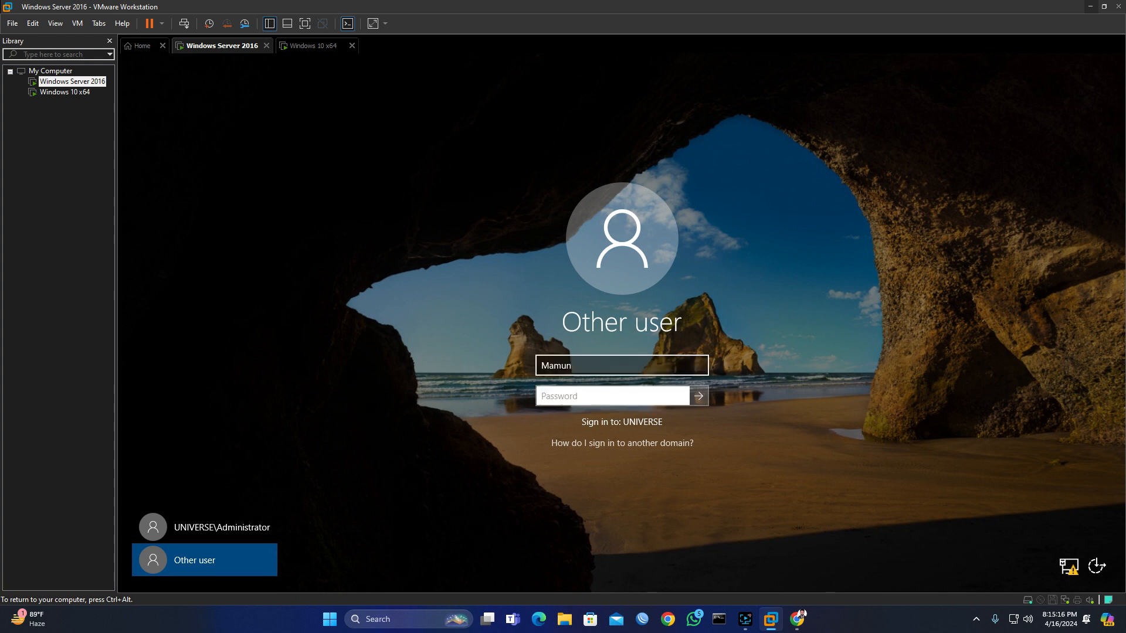
{"action": "type", "text": "••••••••••"}
{"action": "key", "text": "Return"}
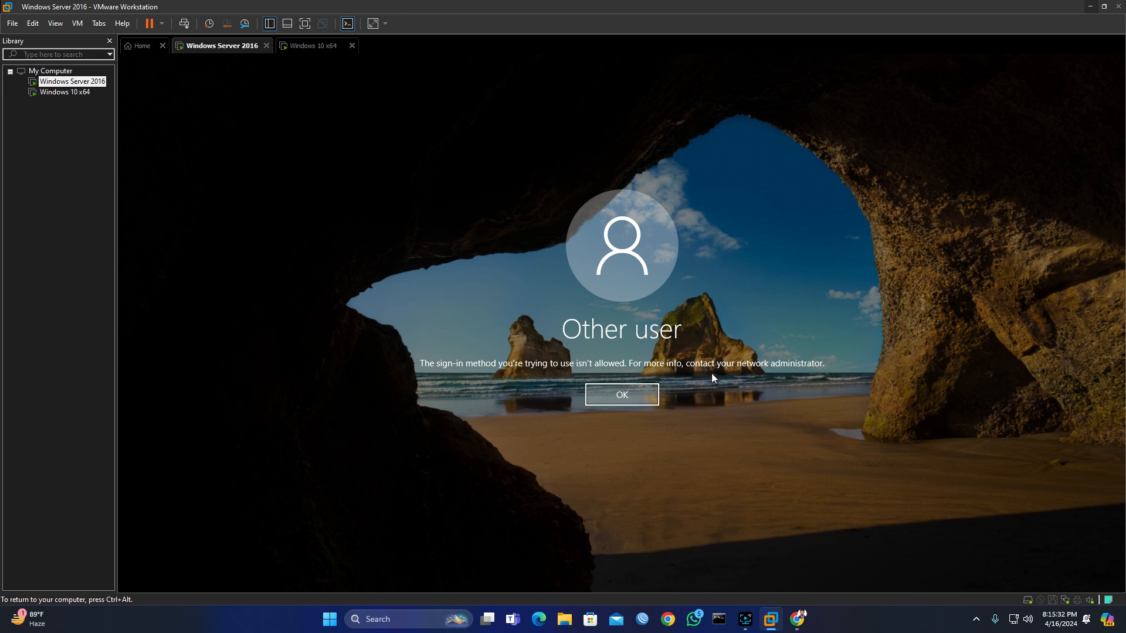
Step: Retry sign-in using the universe\ domain-prefixed user name and the account's password
{"action": "left_click", "coordinate": [628, 398]}
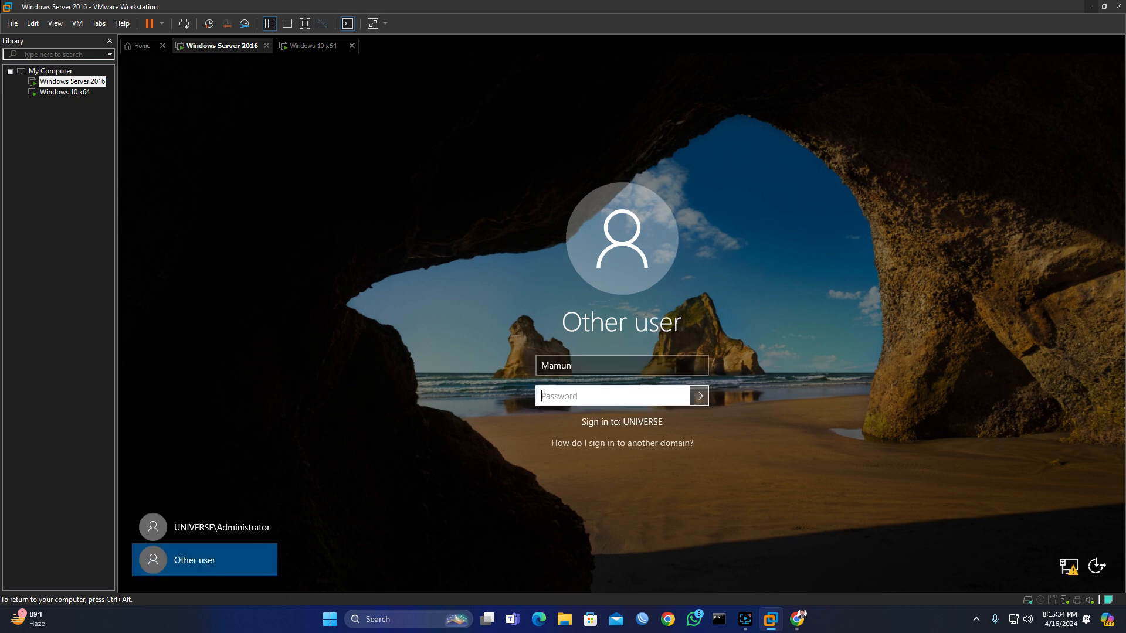
{"action": "left_click", "coordinate": [576, 368]}
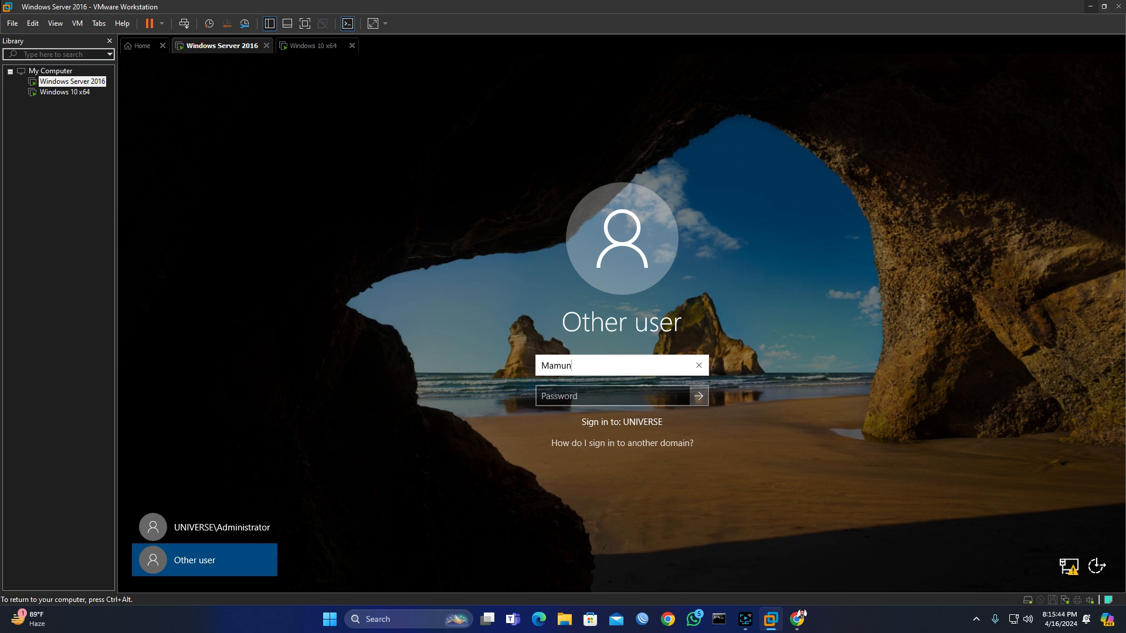
{"action": "key", "text": "BackSpace"}
{"action": "type", "text": "\\"}
{"action": "key", "text": "BackSpace"}
{"action": "key", "text": "BackSpace"}
{"action": "key", "text": "BackSpace"}
{"action": "key", "text": "BackSpace"}
{"action": "key", "text": "BackSpace"}
{"action": "key", "text": "BackSpace"}
{"action": "type", "text": "universe\\ma"}
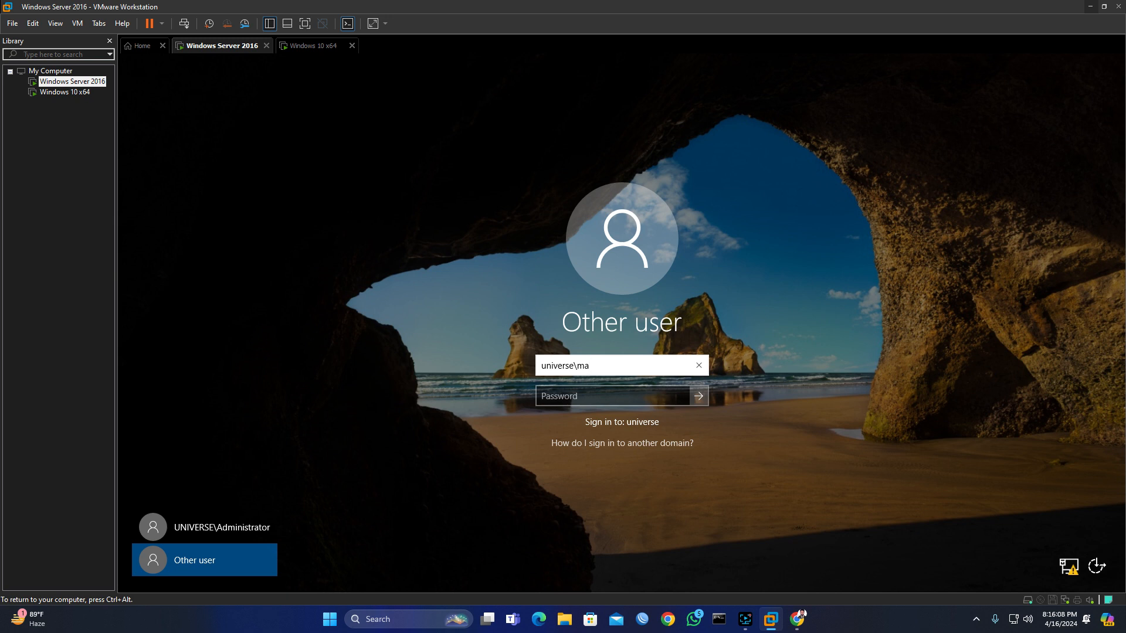
{"action": "type", "text": "mun"}
{"action": "key", "text": "Tab"}
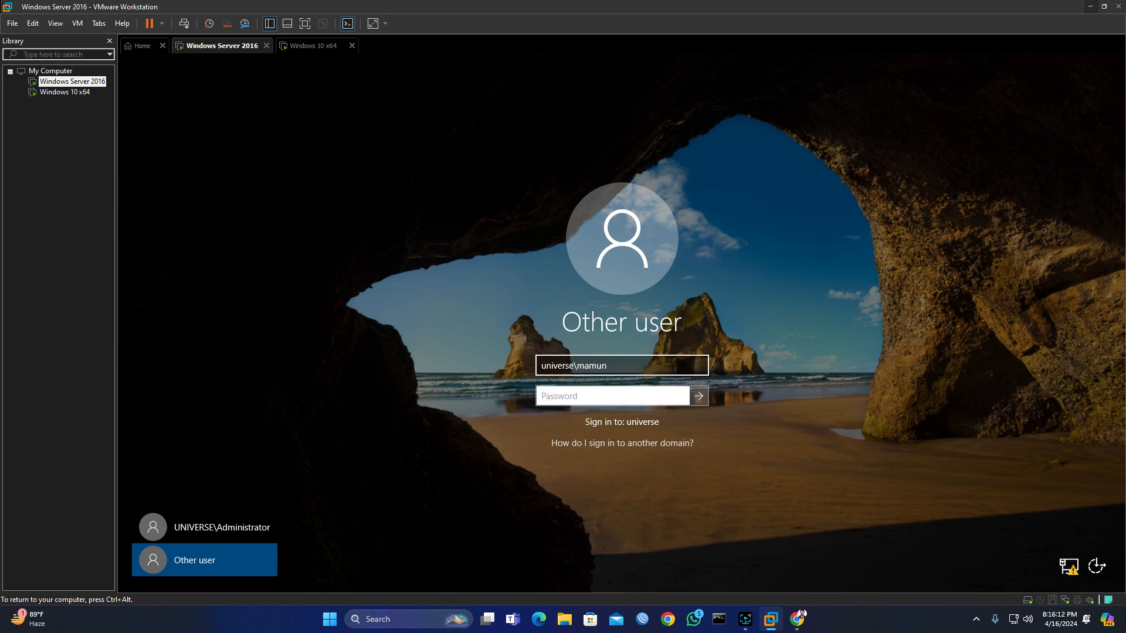
{"action": "type", "text": "••••••••••"}
{"action": "left_click", "coordinate": [698, 395]}
Step: Dismiss the rejection message and erase the user name
{"action": "left_click", "coordinate": [623, 396]}
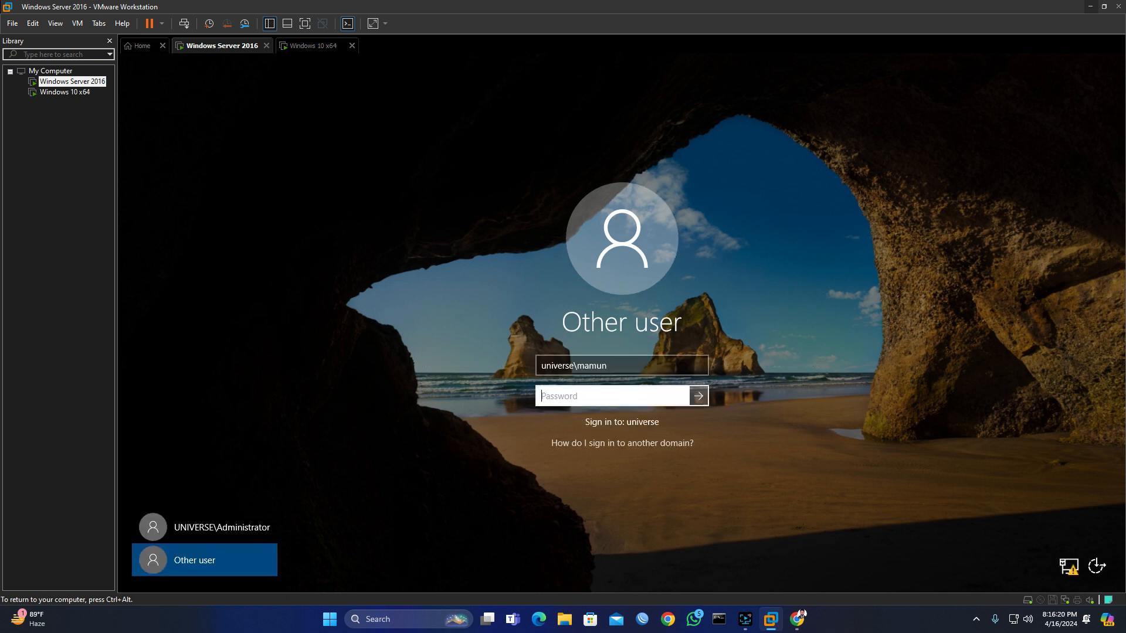
{"action": "left_click", "coordinate": [615, 372]}
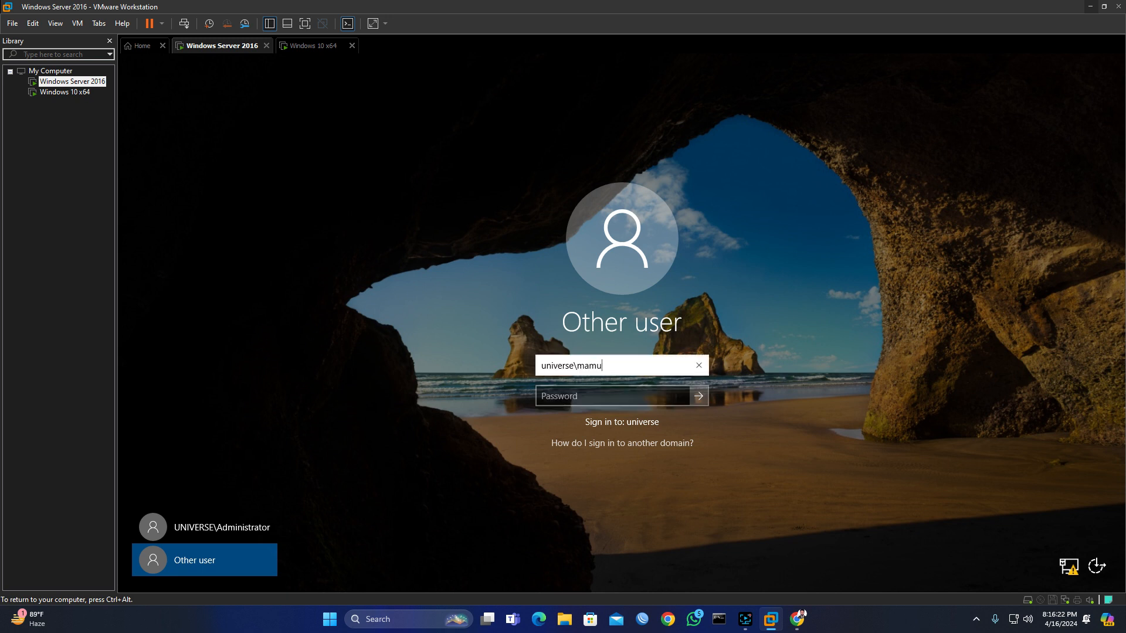
{"action": "key", "text": "BackSpace"}
{"action": "key", "text": "BackSpace"}
{"action": "key", "text": "BackSpace"}
{"action": "key", "text": "BackSpace"}
{"action": "key", "text": "BackSpace"}
{"action": "key", "text": "BackSpace"}
{"action": "key", "text": "BackSpace"}
{"action": "key", "text": "BackSpace"}
{"action": "key", "text": "BackSpace"}
{"action": "key", "text": "BackSpace"}
{"action": "key", "text": "BackSpace"}
{"action": "key", "text": "BackSpace"}
{"action": "key", "text": "BackSpace"}
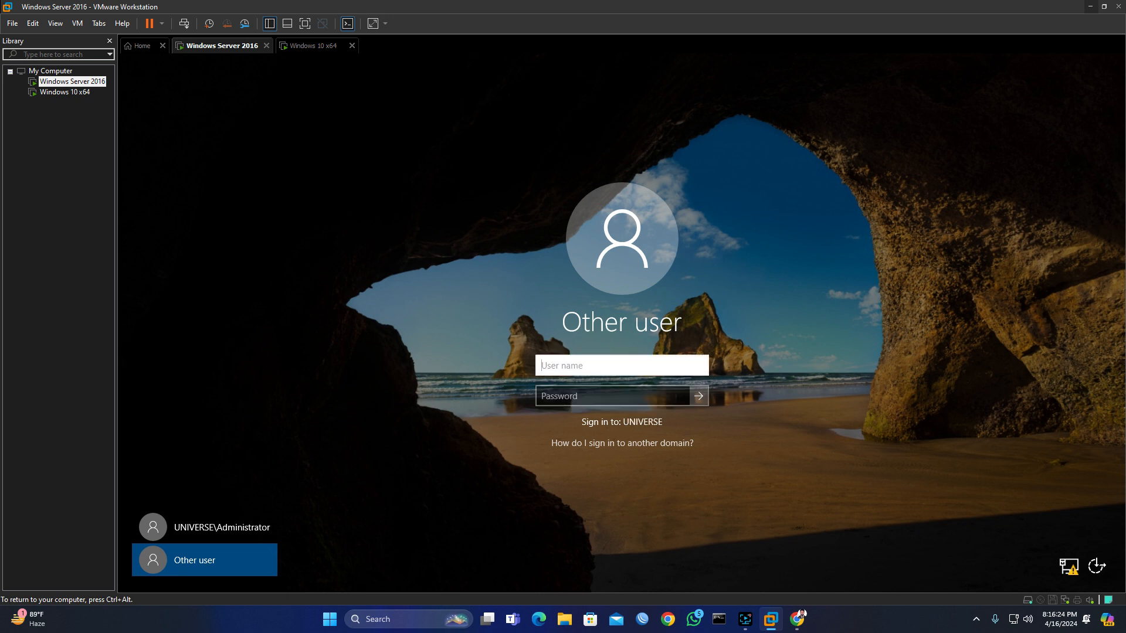
{"action": "type", "text": "m"}
{"action": "key", "text": "BackSpace"}
{"action": "type", "text": "Mamun@"}
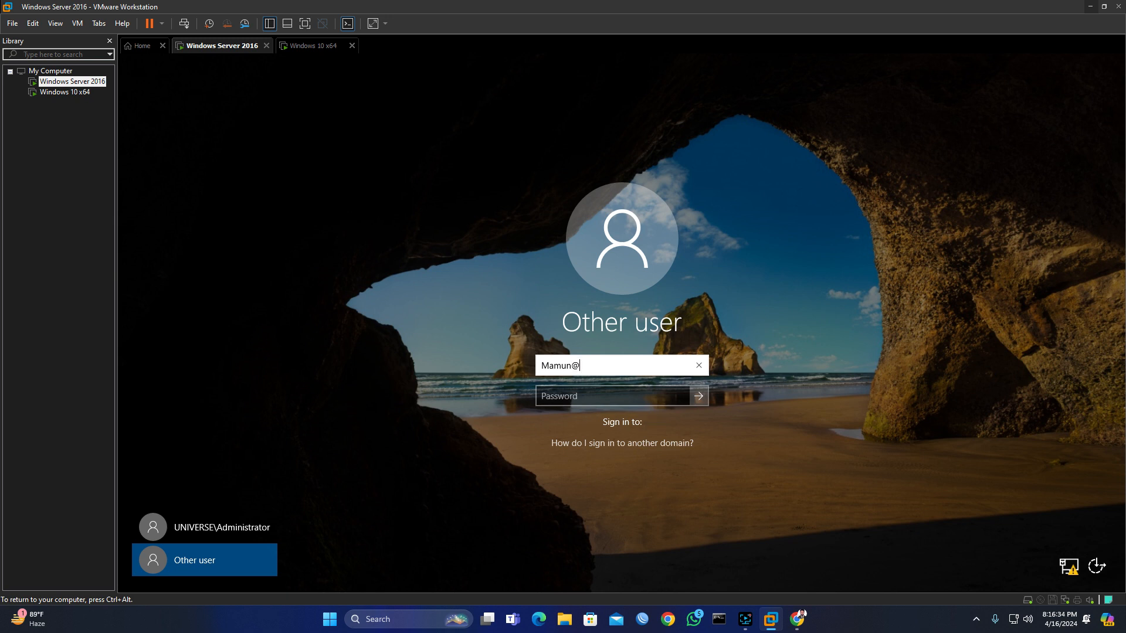
{"action": "type", "text": "administrator"}
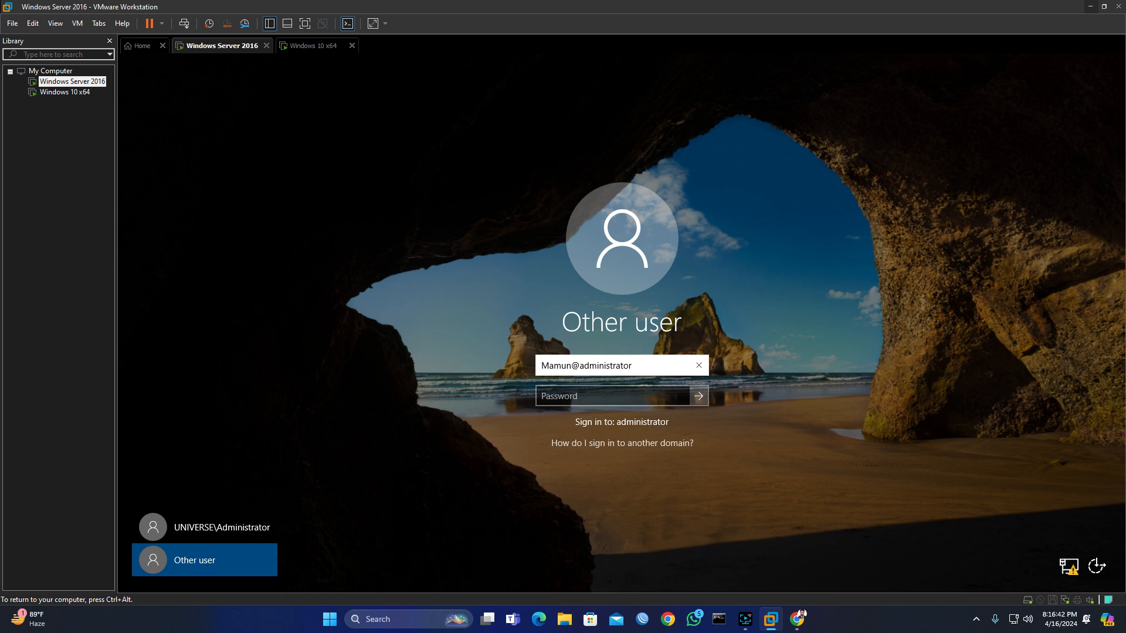
{"action": "key", "text": "Tab"}
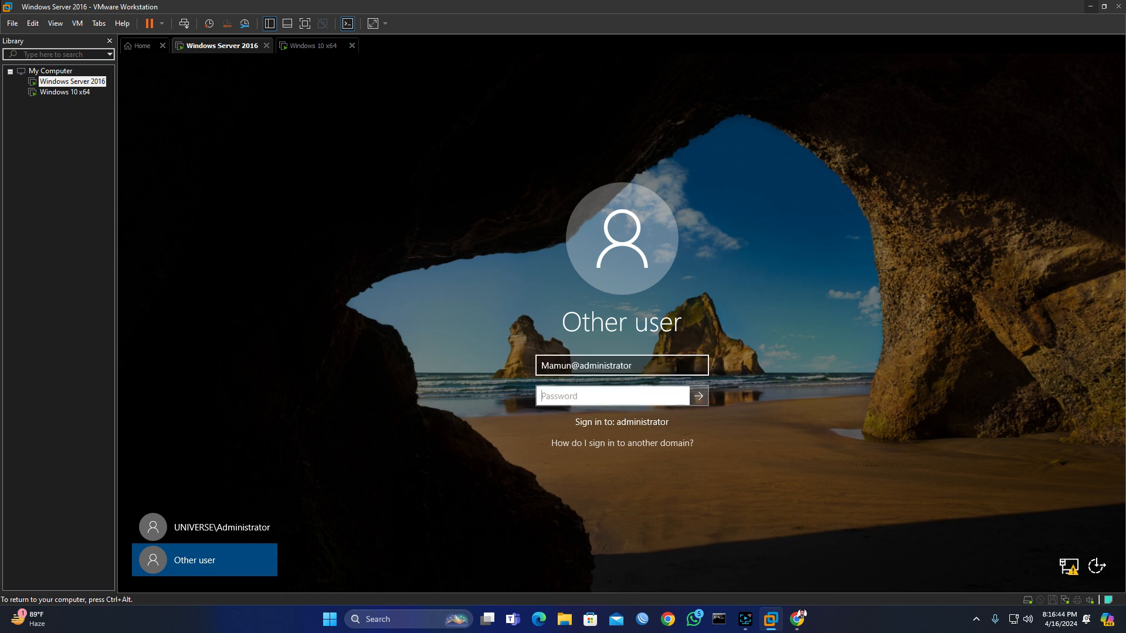
{"action": "type", "text": "**********"}
{"action": "key", "text": "Return"}
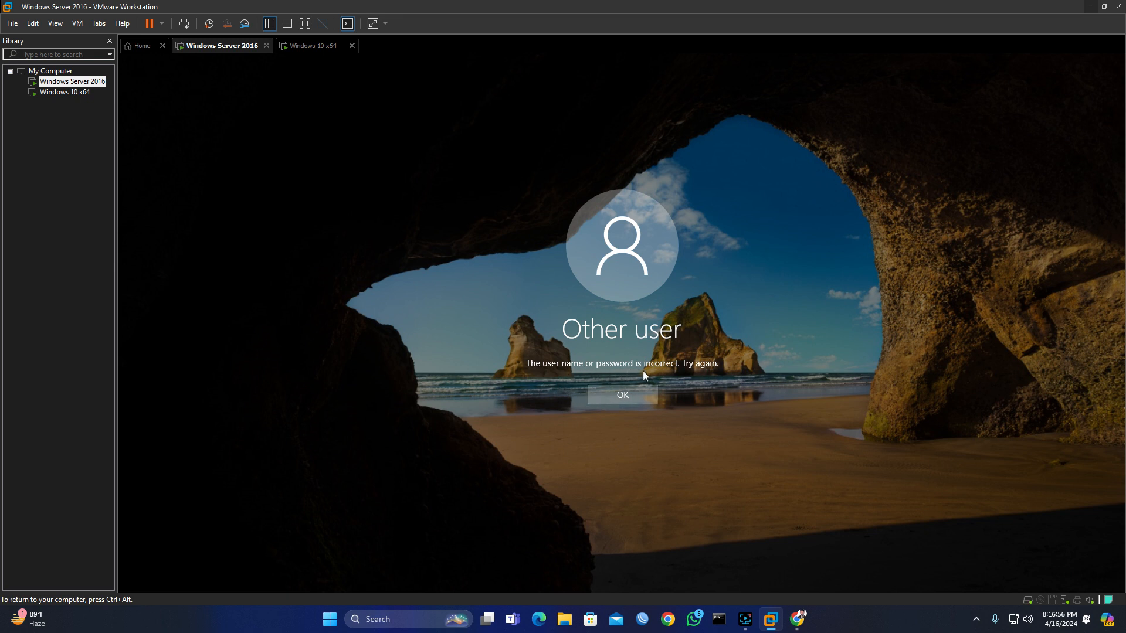
{"action": "left_click", "coordinate": [623, 395]}
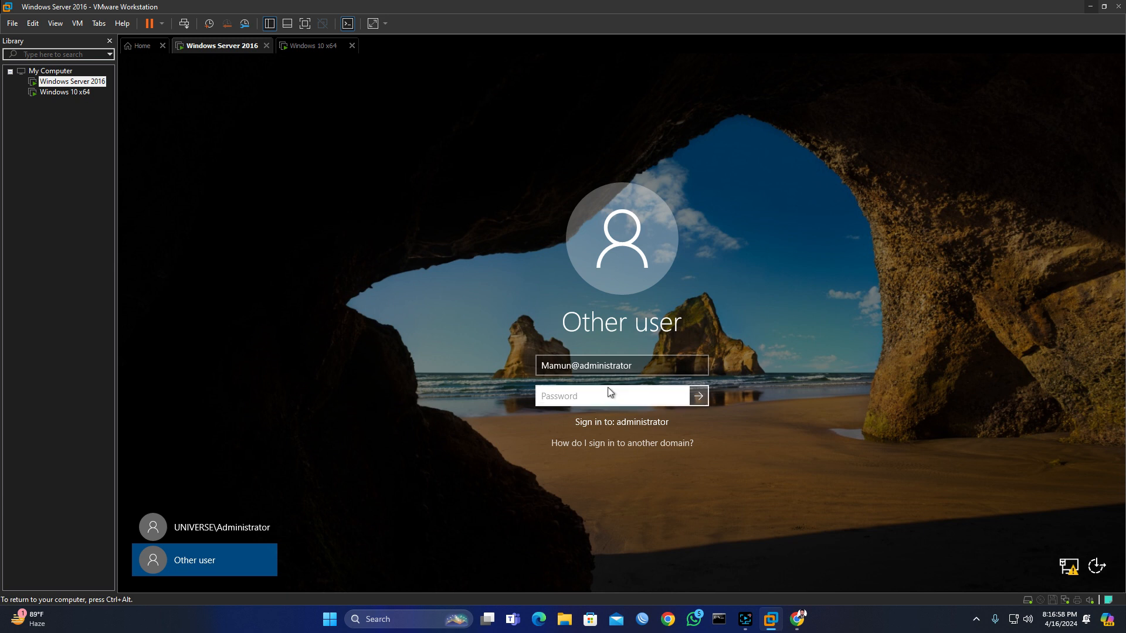
{"action": "left_click", "coordinate": [632, 368]}
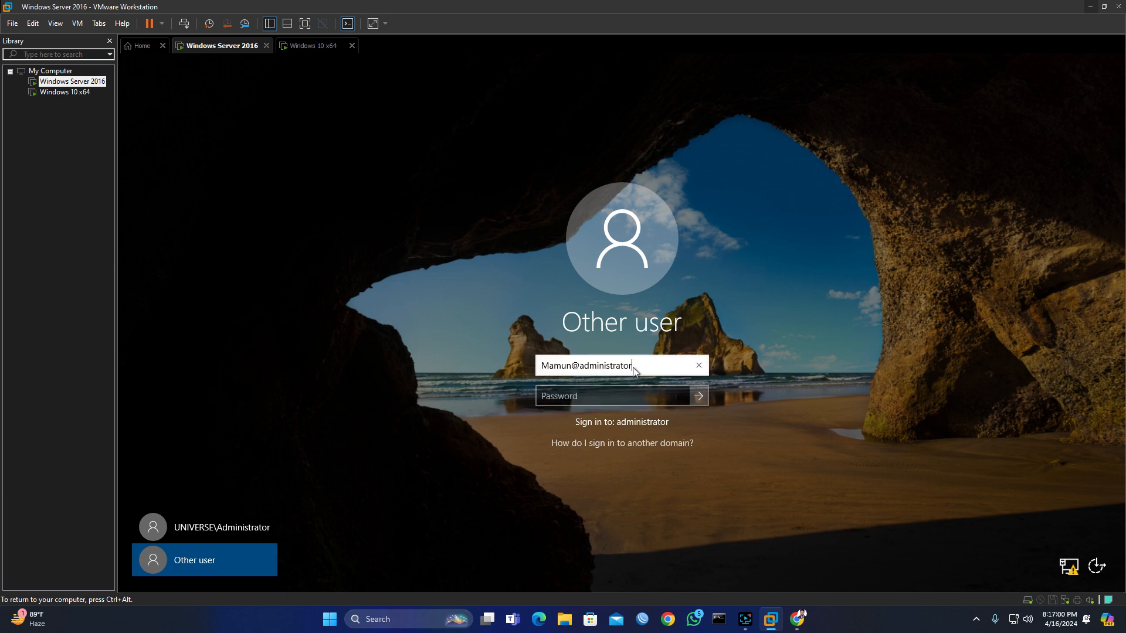
{"action": "key", "text": "BackSpace"}
{"action": "key", "text": "BackSpace"}
{"action": "key", "text": "BackSpace"}
{"action": "key", "text": "BackSpace"}
{"action": "key", "text": "BackSpace"}
{"action": "key", "text": "BackSpace"}
{"action": "key", "text": "BackSpace"}
{"action": "key", "text": "BackSpace"}
{"action": "key", "text": "BackSpace"}
{"action": "key", "text": "BackSpace"}
{"action": "key", "text": "BackSpace"}
{"action": "key", "text": "BackSpace"}
{"action": "key", "text": "BackSpace"}
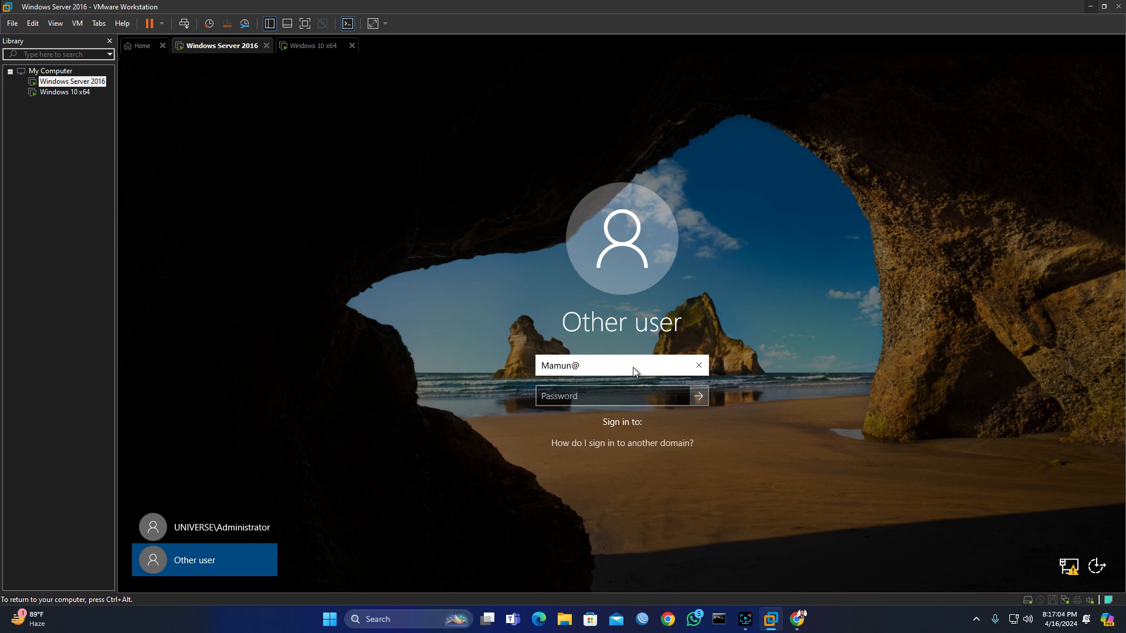
{"action": "type", "text": "universe"}
{"action": "key", "text": "Tab"}
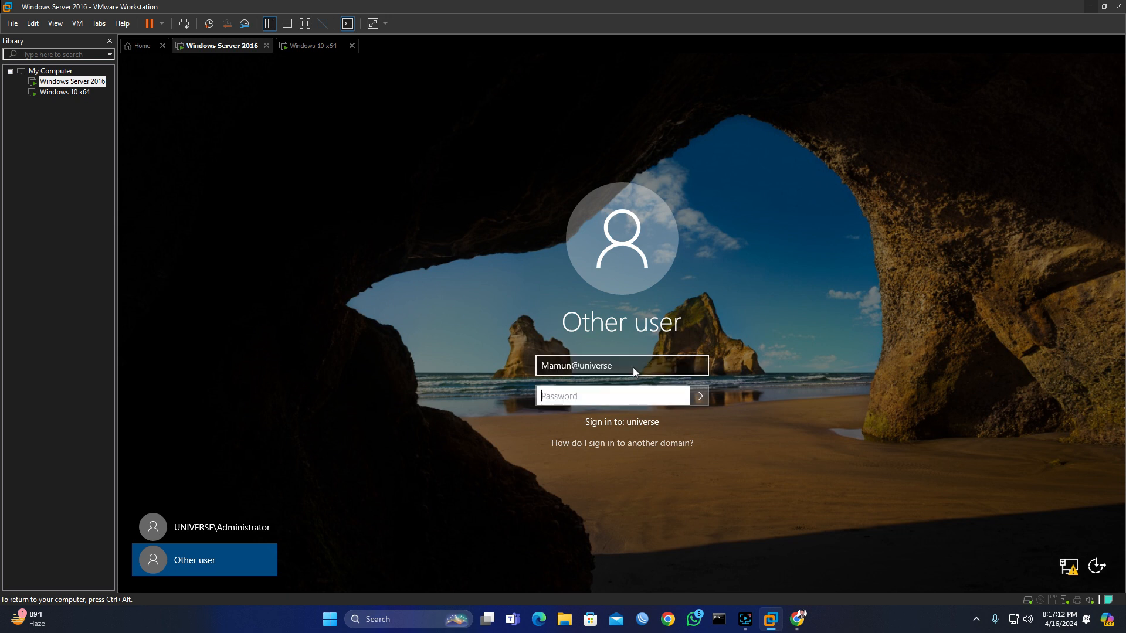
{"action": "left_click", "coordinate": [632, 367]}
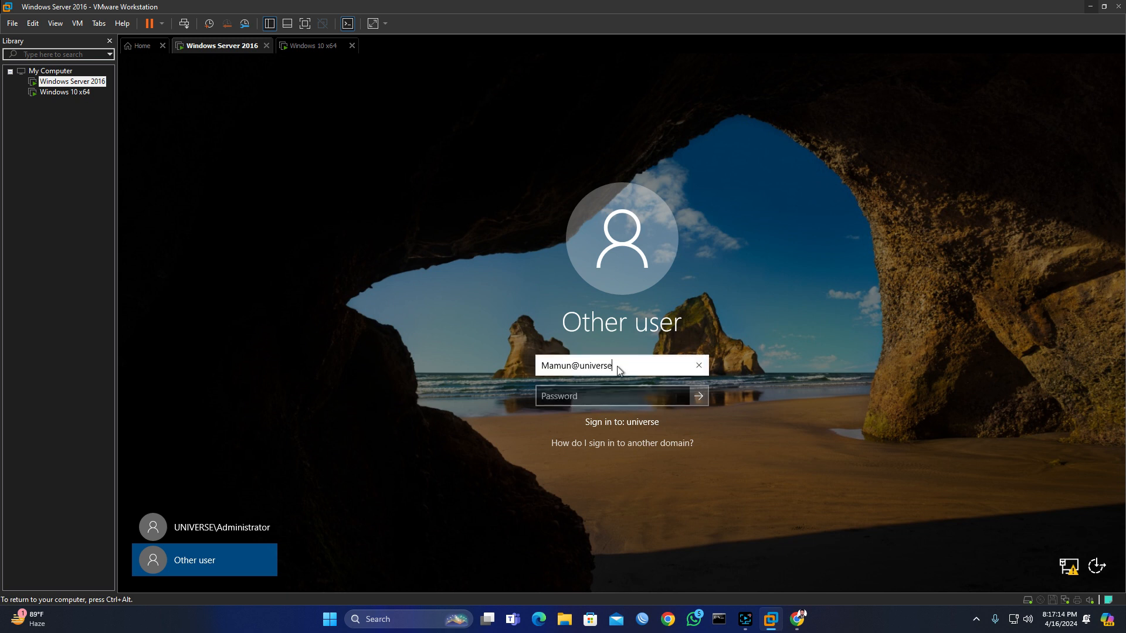
{"action": "type", "text": ".local"}
{"action": "key", "text": "Tab"}
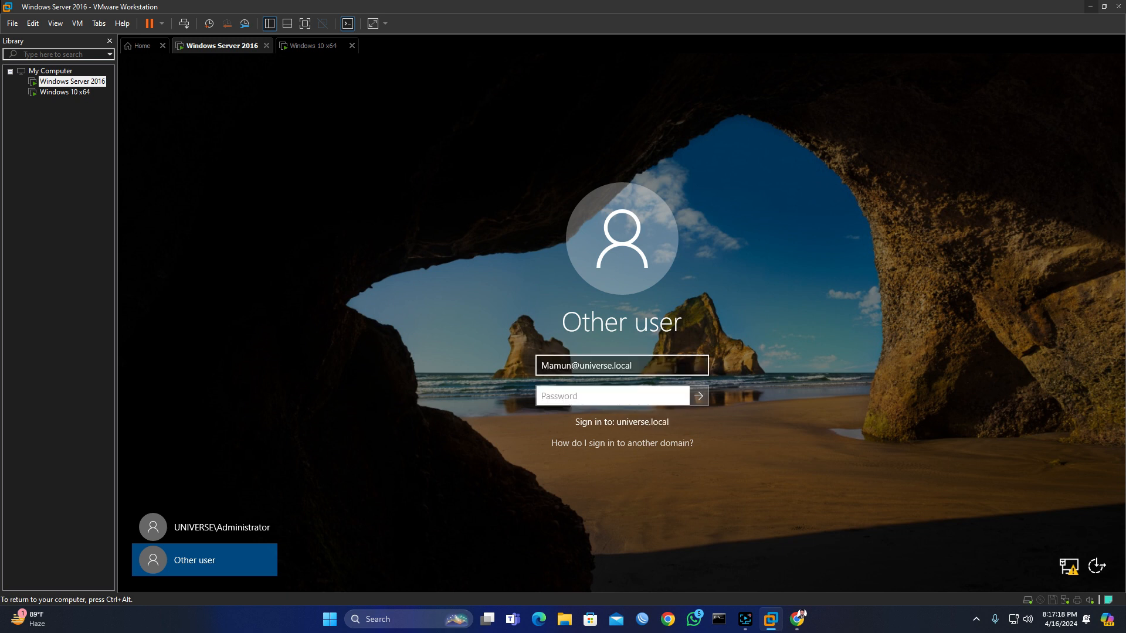
{"action": "type", "text": "P@ssw0rd12"}
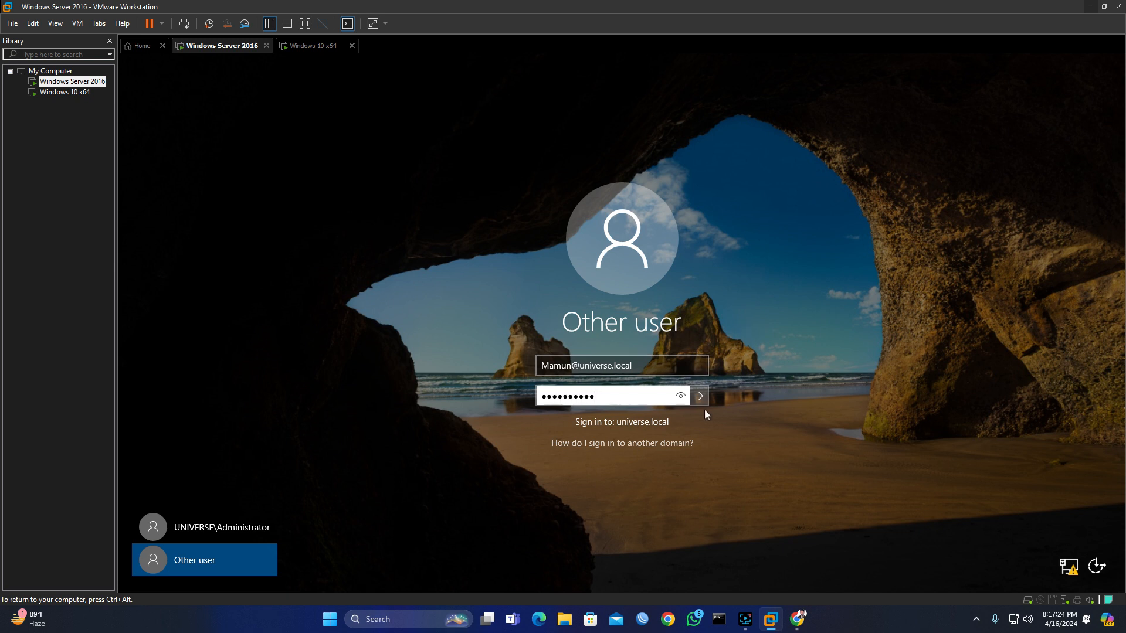
{"action": "left_click", "coordinate": [704, 397]}
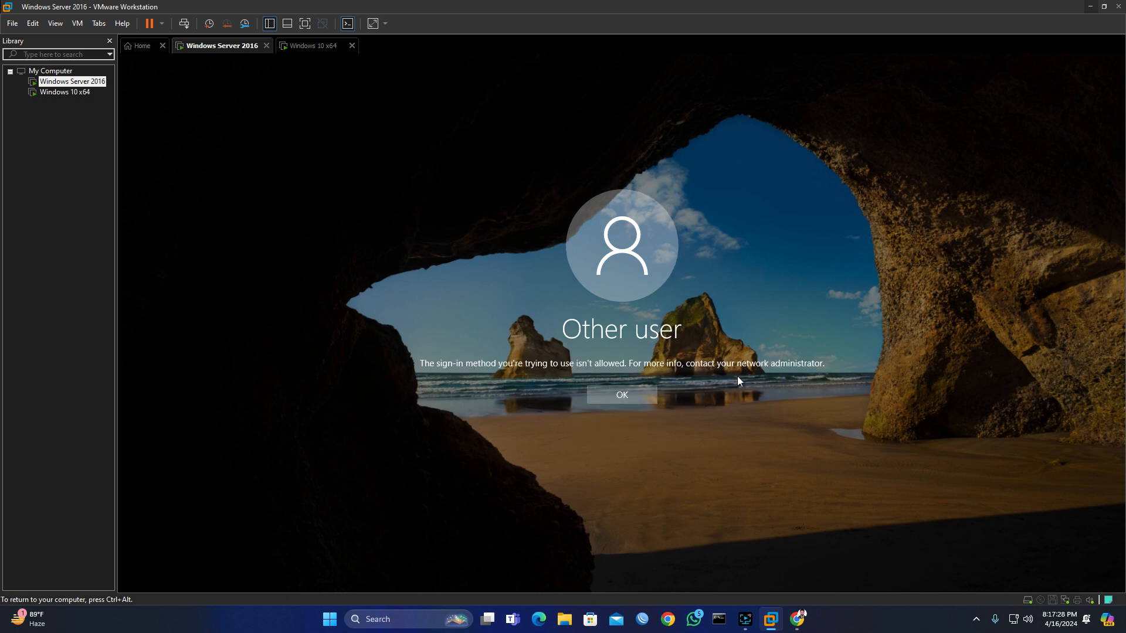
{"action": "left_click", "coordinate": [635, 395]}
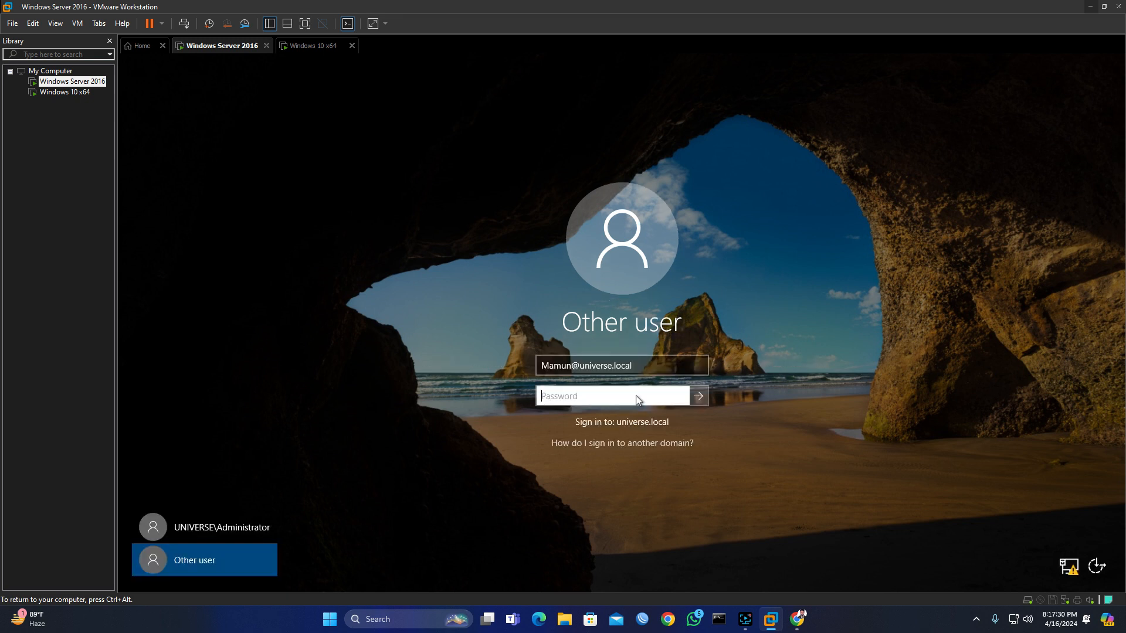
Step: Move from the user name to the password field, then pause the screen recording
{"action": "left_click", "coordinate": [631, 373]}
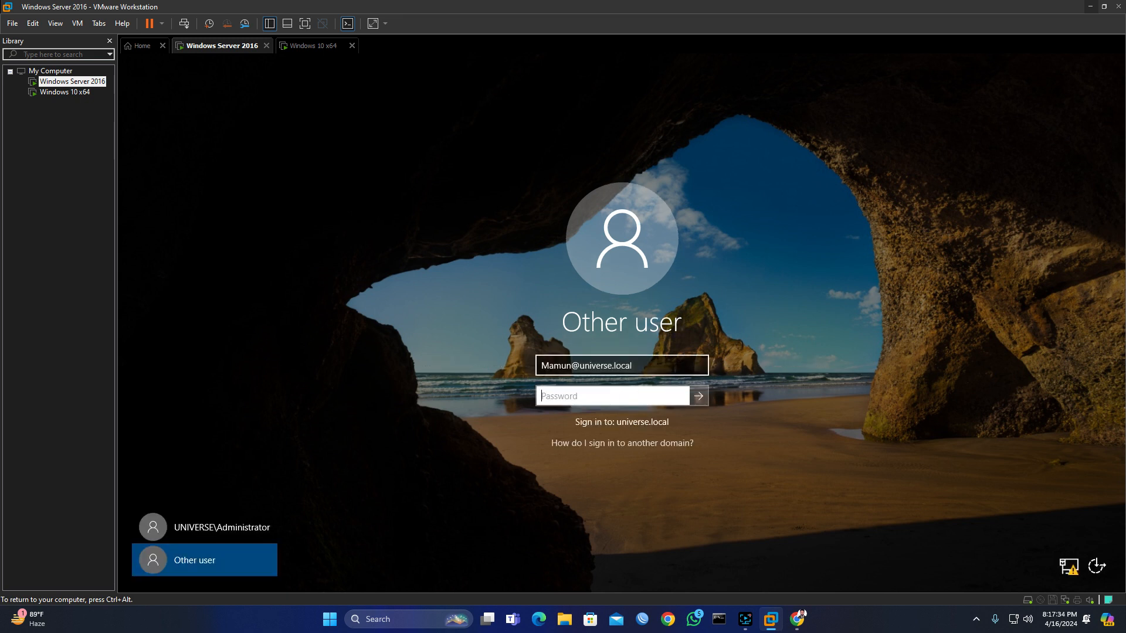
{"action": "key", "text": "Tab"}
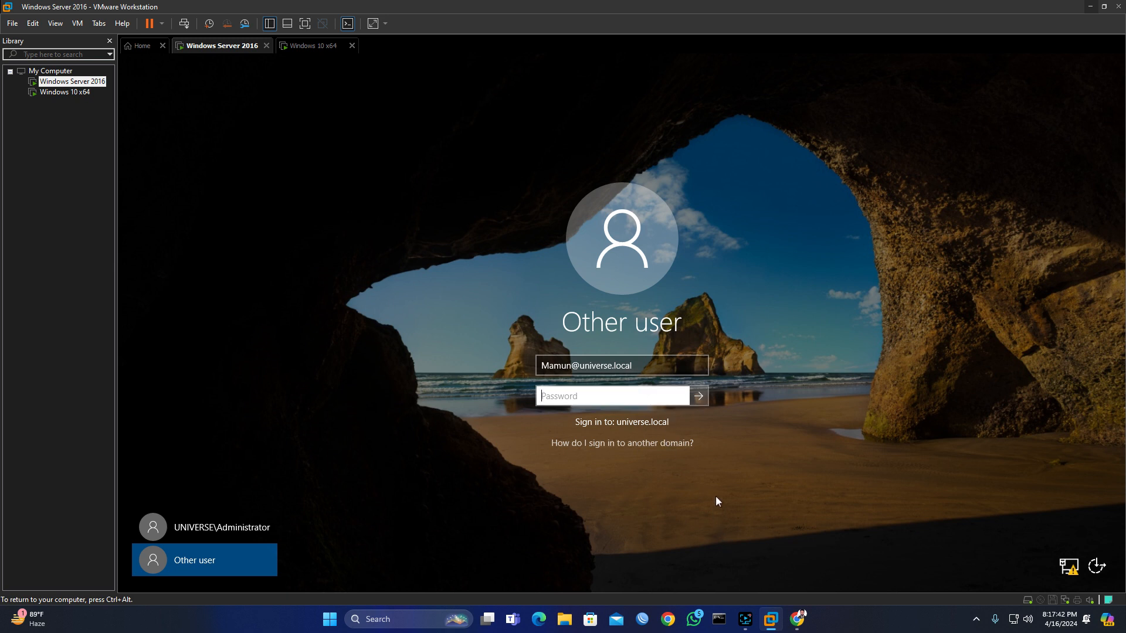
{"action": "mouse_move", "coordinate": [745, 620]}
{"action": "left_click", "coordinate": [733, 595]}
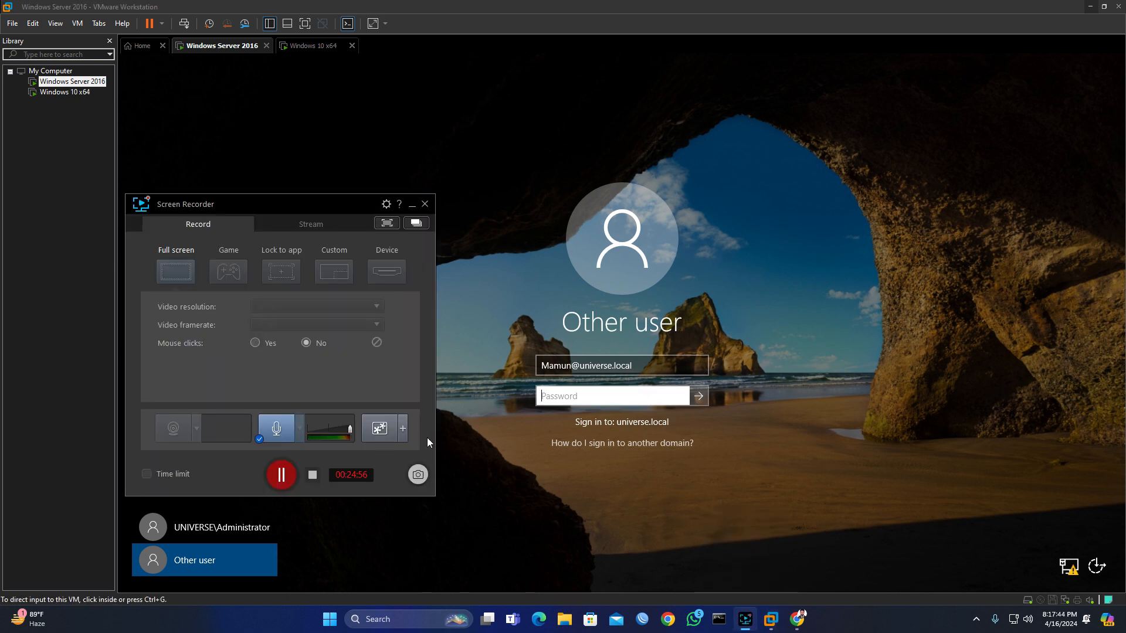
{"action": "left_click", "coordinate": [282, 475]}
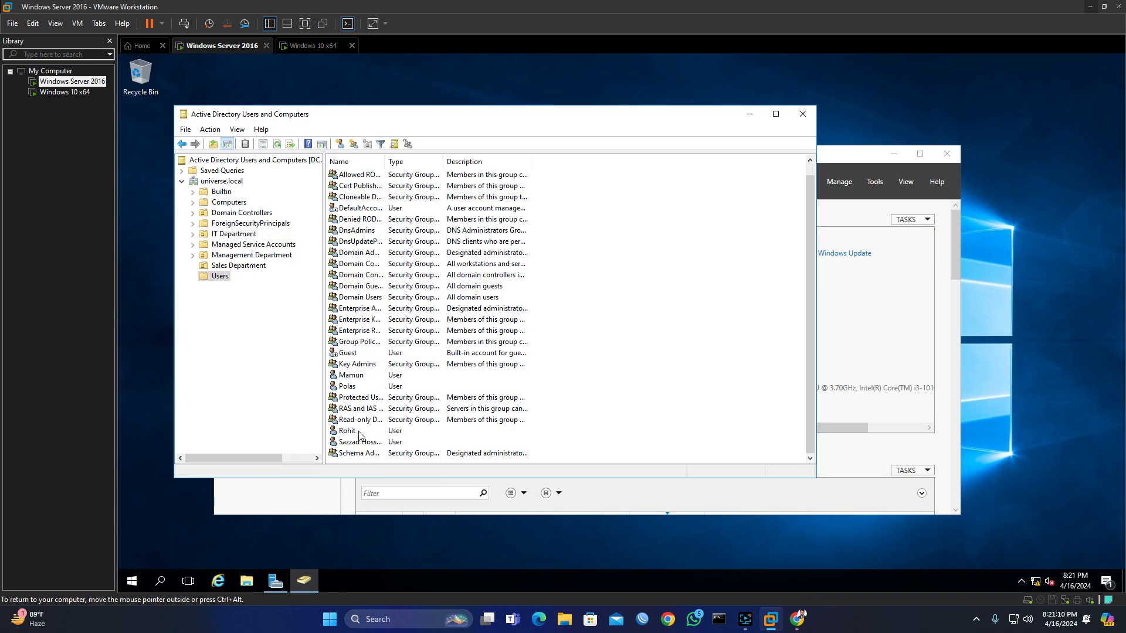
Step: Add the delegated user's account to the Administrators group via Add to a group and Find Now
{"action": "left_click", "coordinate": [356, 377]}
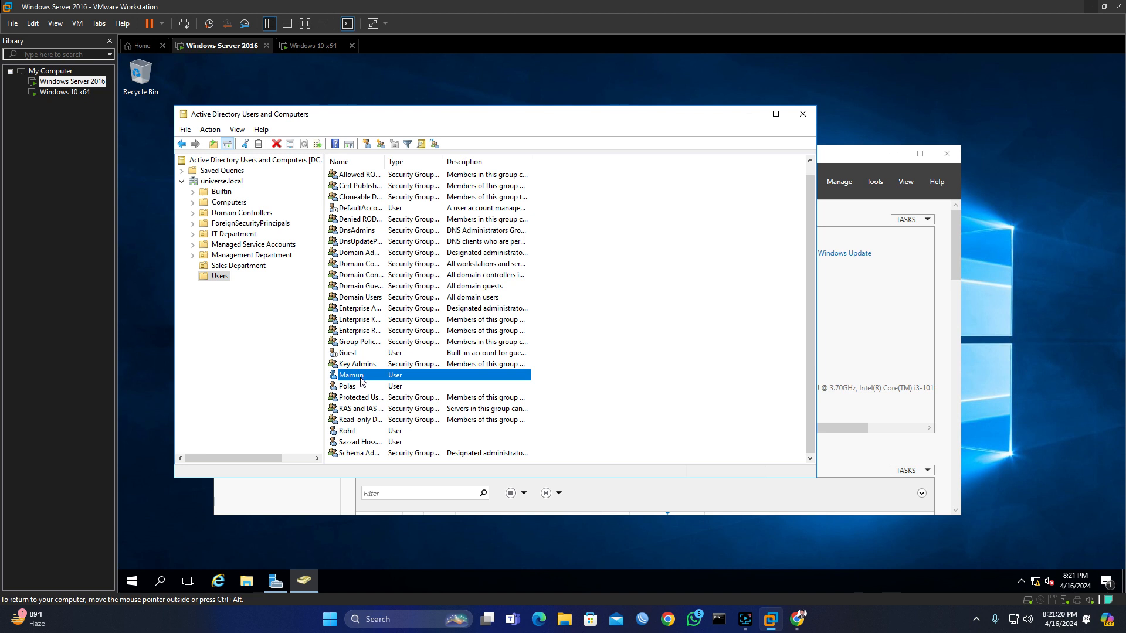
{"action": "right_click", "coordinate": [361, 382]}
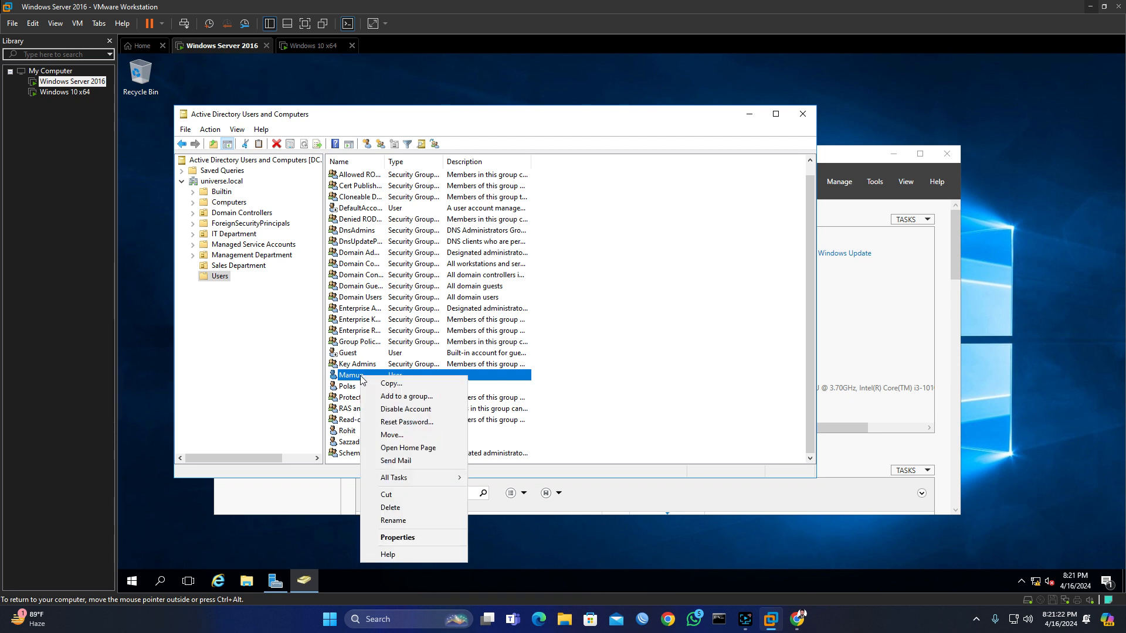
{"action": "left_click", "coordinate": [395, 398]}
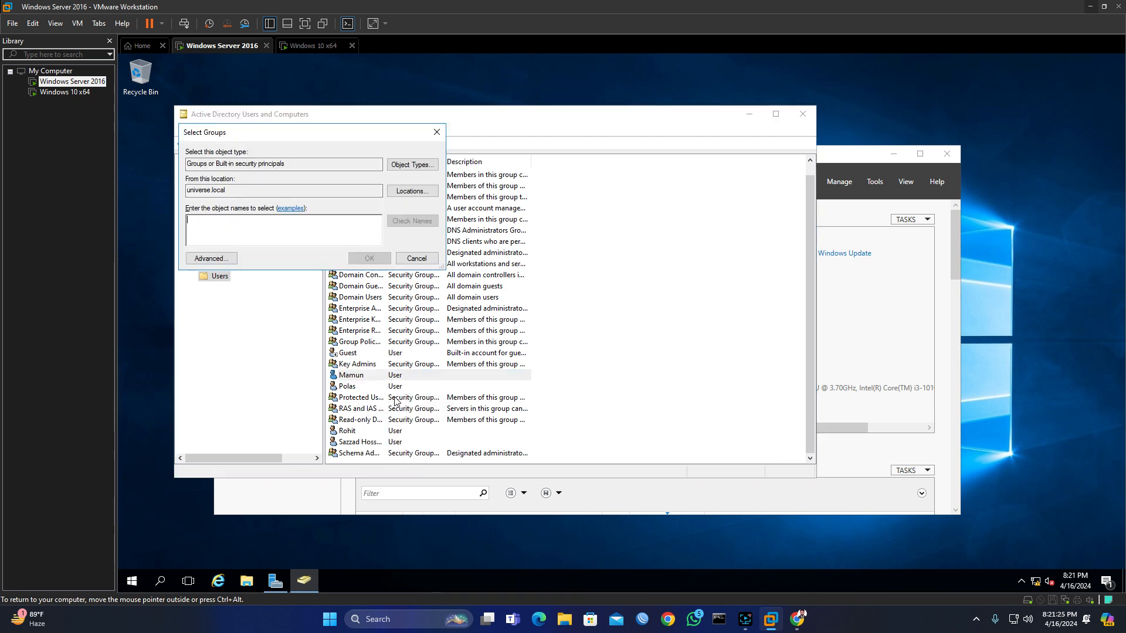
{"action": "left_click", "coordinate": [213, 259]}
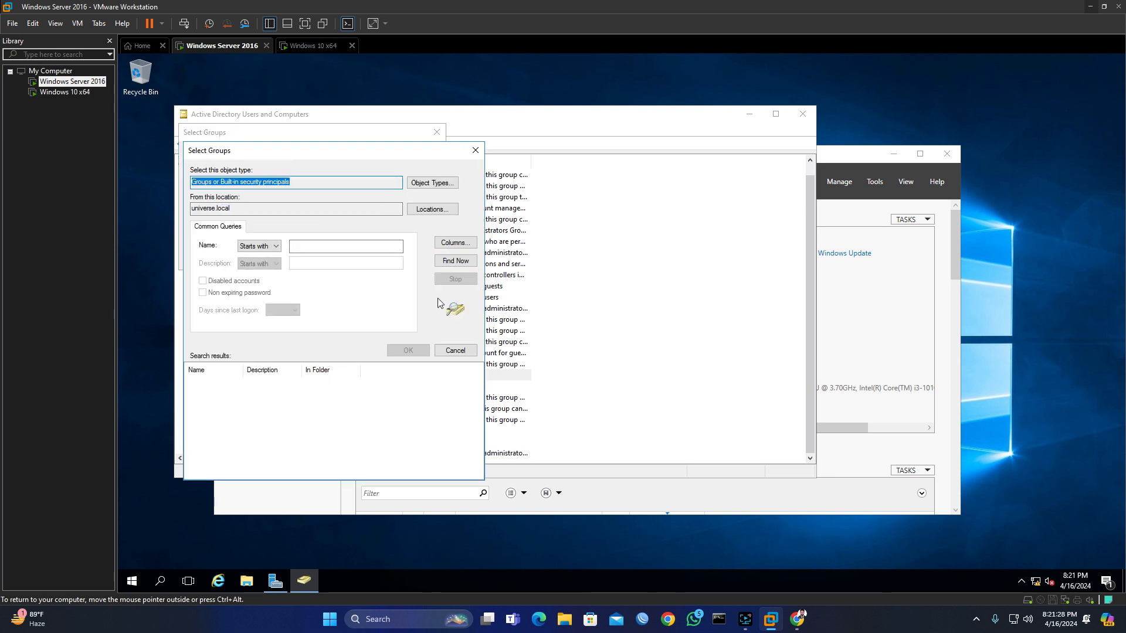
{"action": "left_click", "coordinate": [463, 266]}
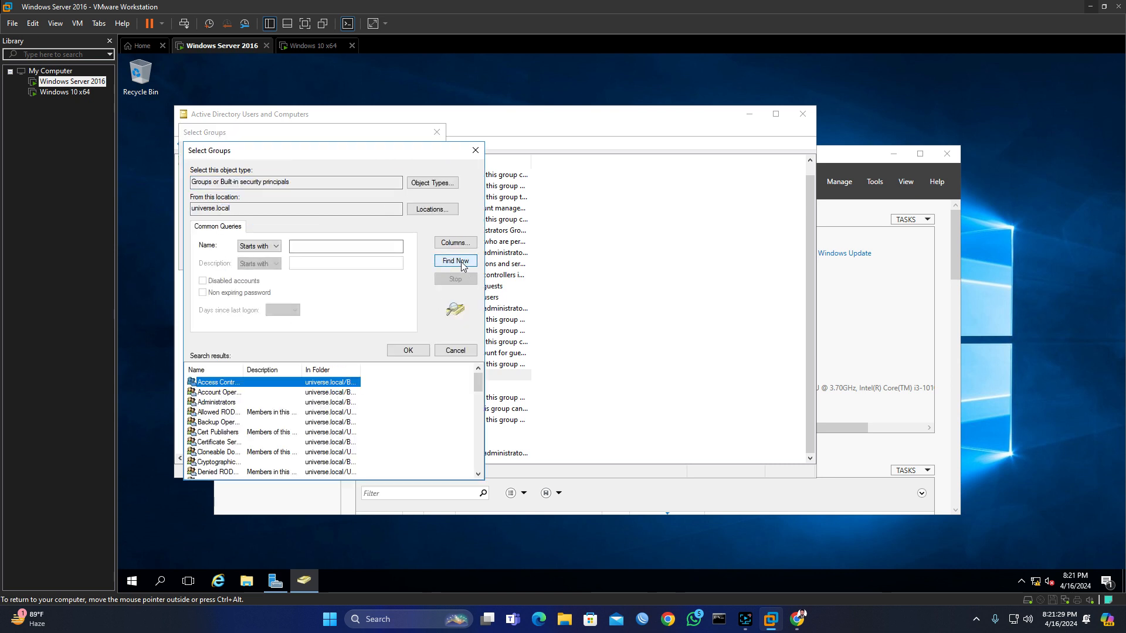
{"action": "left_click", "coordinate": [230, 404]}
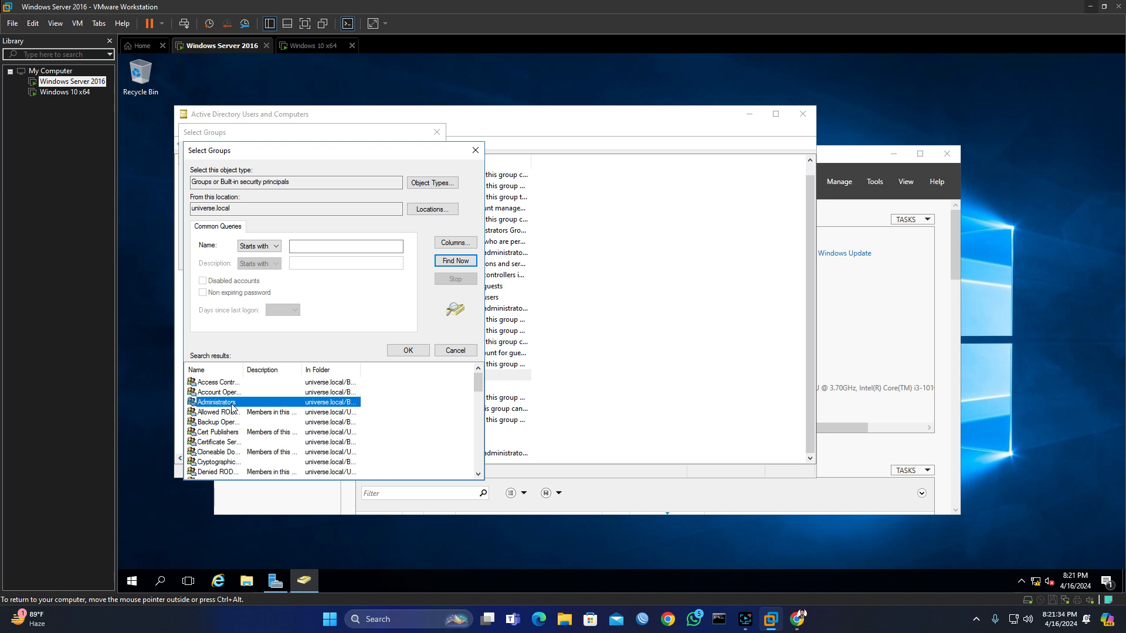
{"action": "left_click", "coordinate": [413, 354]}
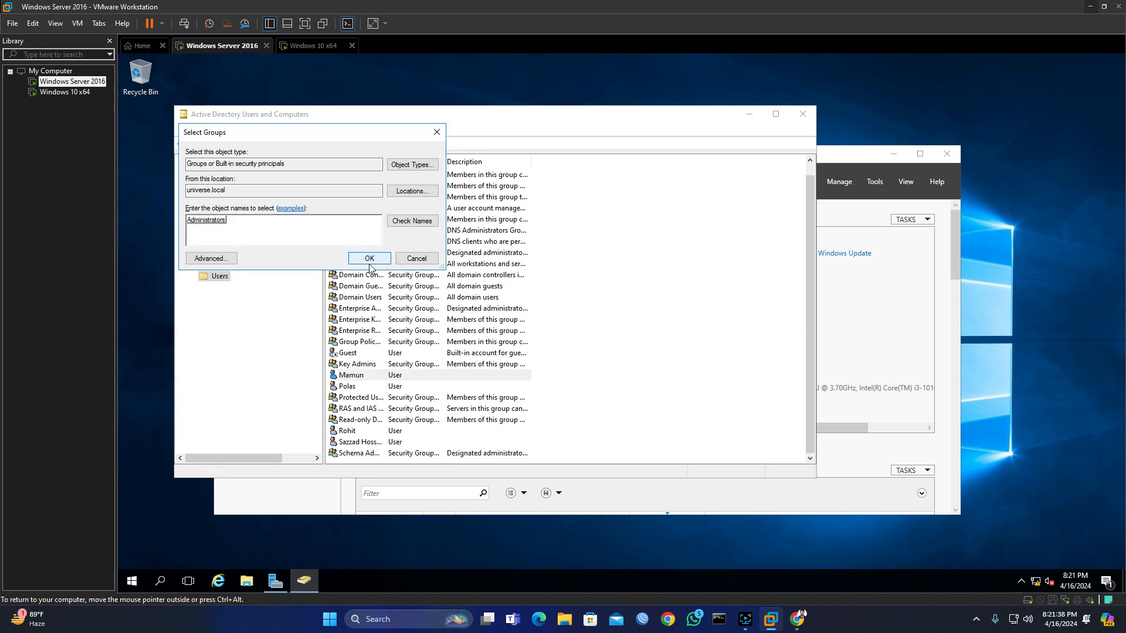
{"action": "left_click", "coordinate": [369, 259]}
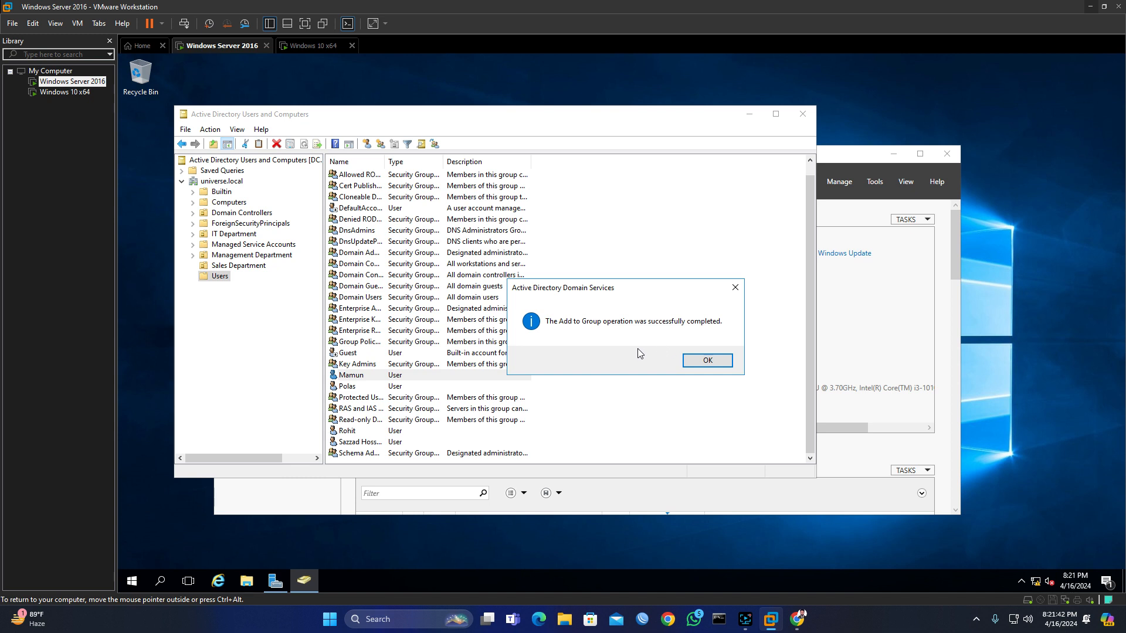
{"action": "left_click", "coordinate": [708, 361]}
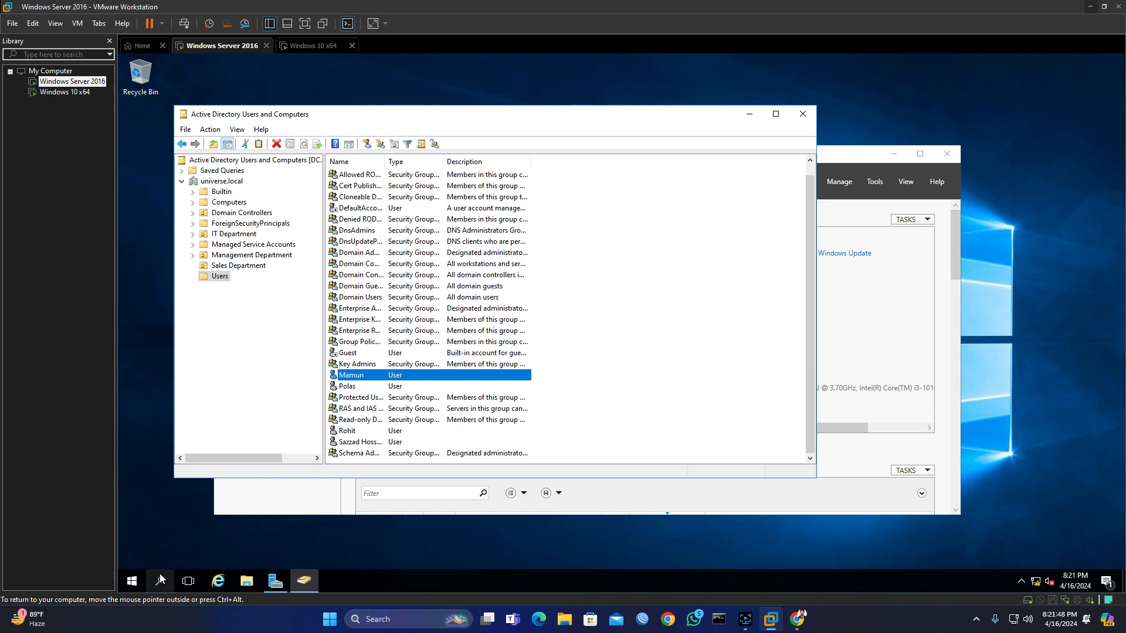
{"action": "left_click", "coordinate": [132, 581]}
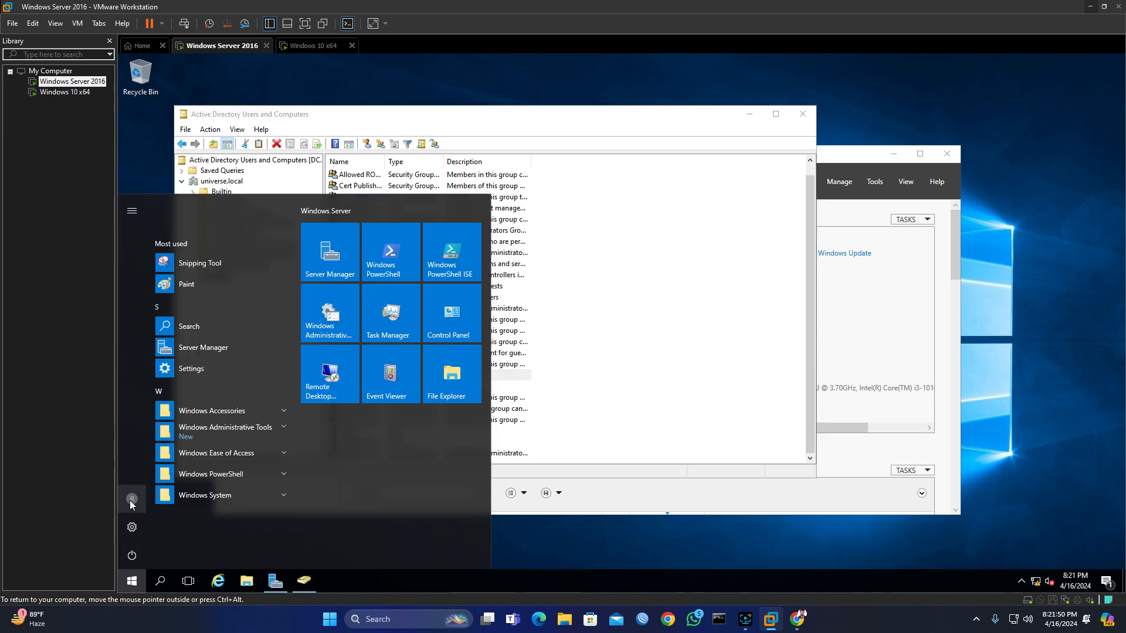
Step: Sign out of Windows and send Ctrl+Alt+Del from the VM menu
{"action": "left_click", "coordinate": [131, 499]}
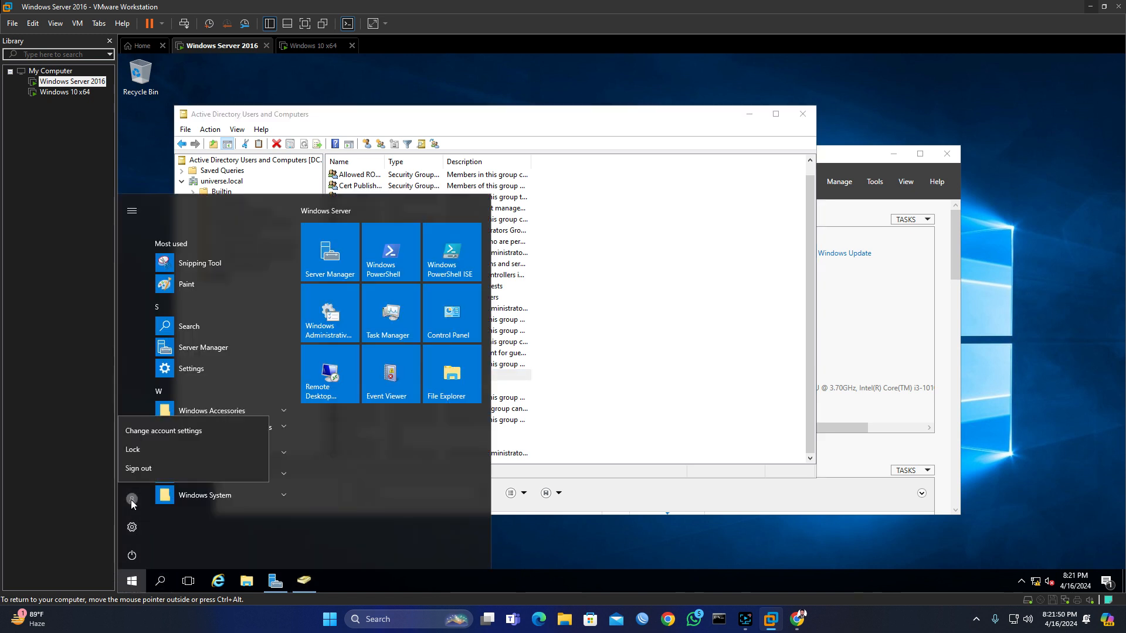
{"action": "left_click", "coordinate": [147, 469]}
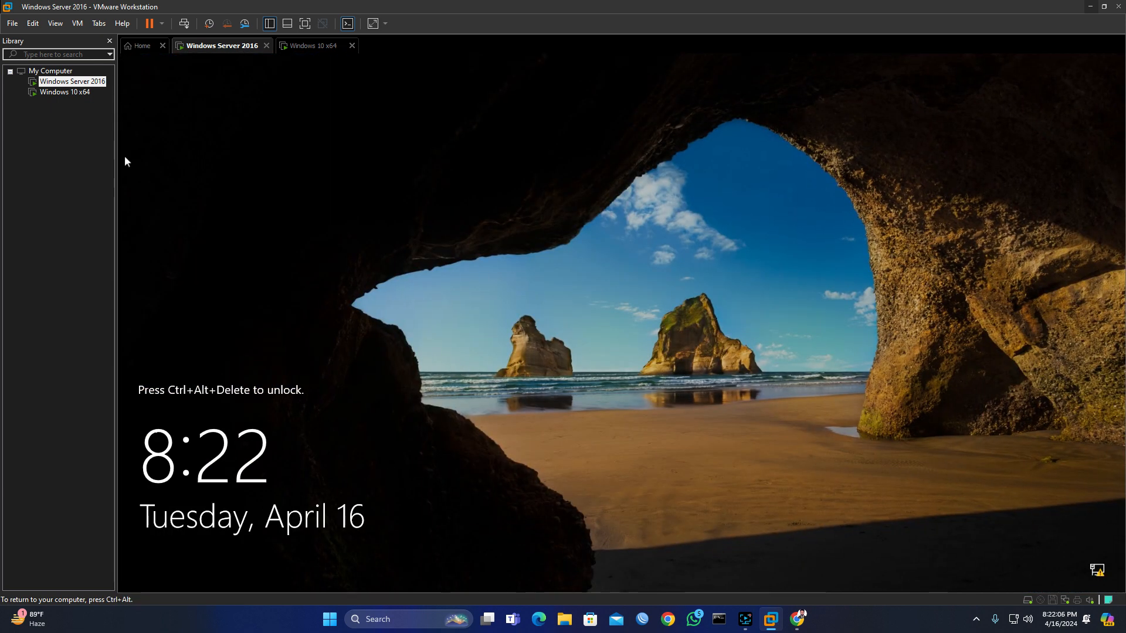
{"action": "left_click", "coordinate": [77, 22]}
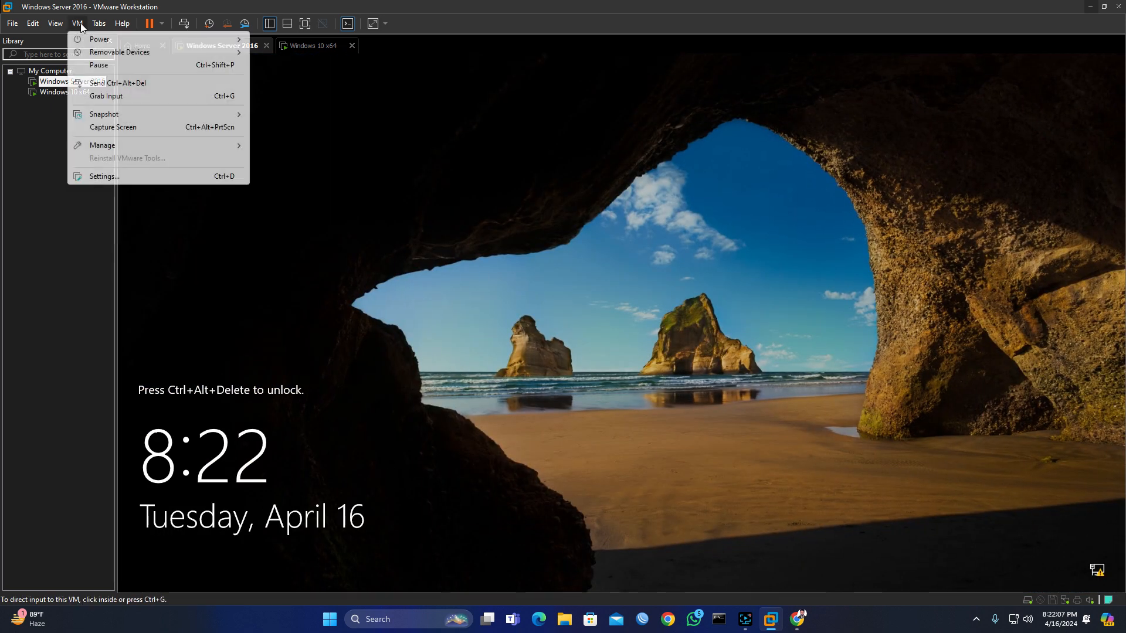
{"action": "left_click", "coordinate": [122, 83]}
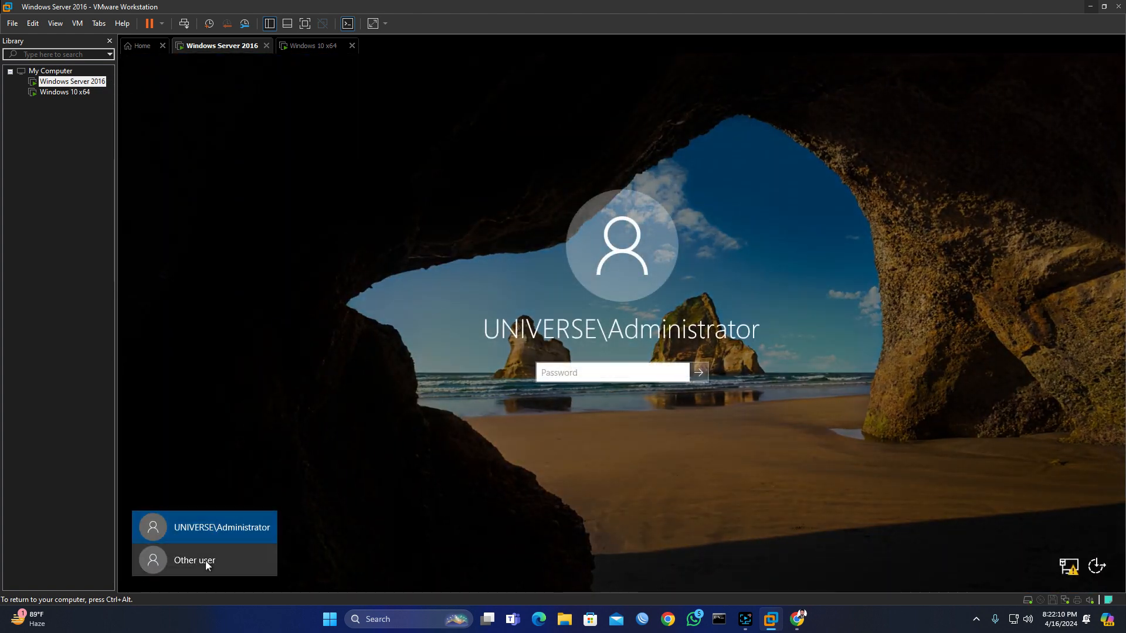
Step: As Other user, try signing in with the user name plus \universe.local and the password
{"action": "left_click", "coordinate": [207, 560]}
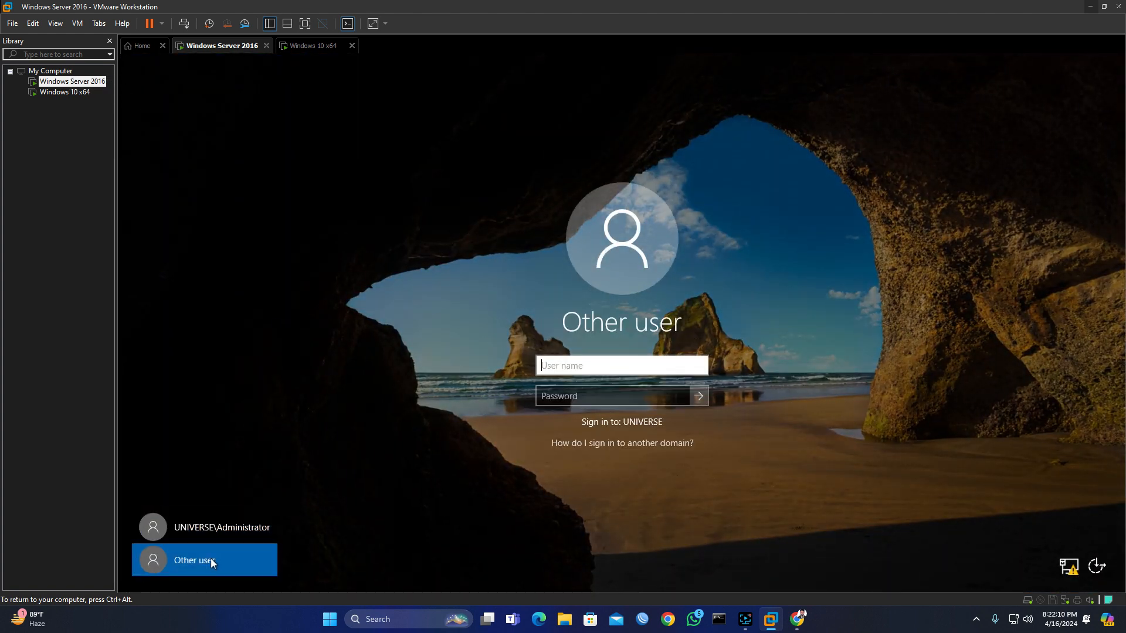
{"action": "left_click", "coordinate": [584, 373]}
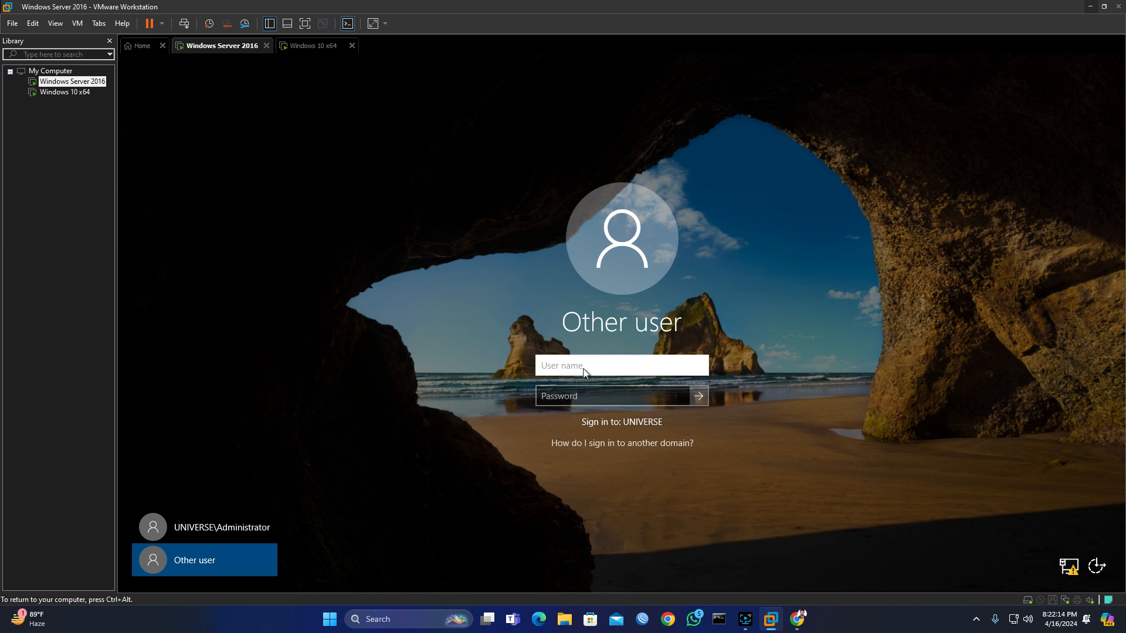
{"action": "type", "text": "Mamun"}
{"action": "type", "text": "\\"}
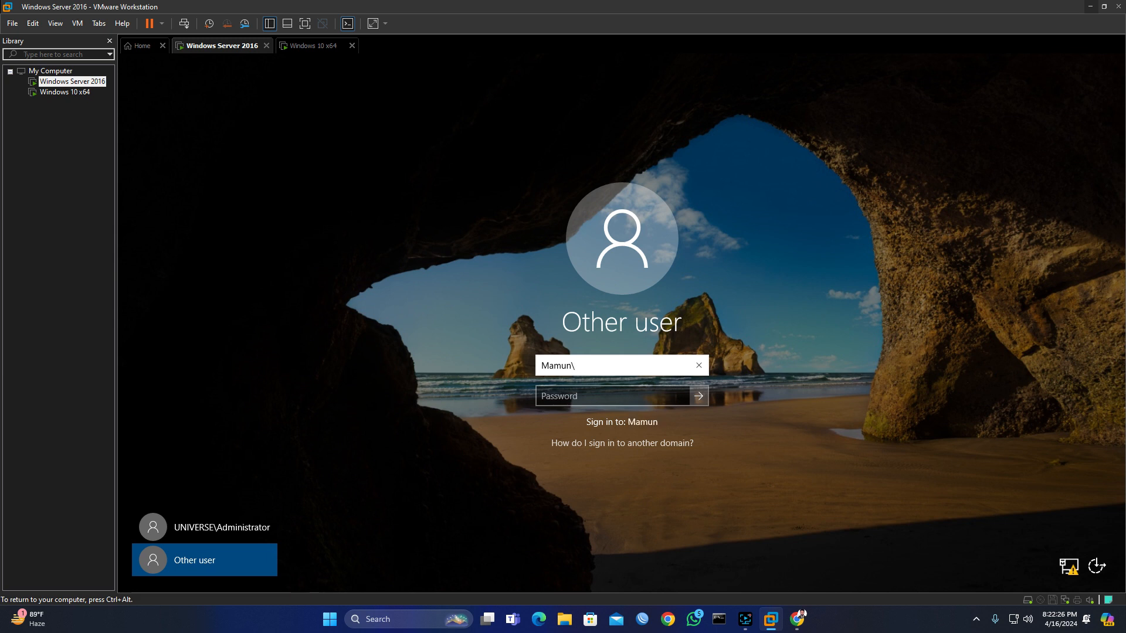
{"action": "type", "text": "universe.local"}
{"action": "left_click", "coordinate": [612, 396]}
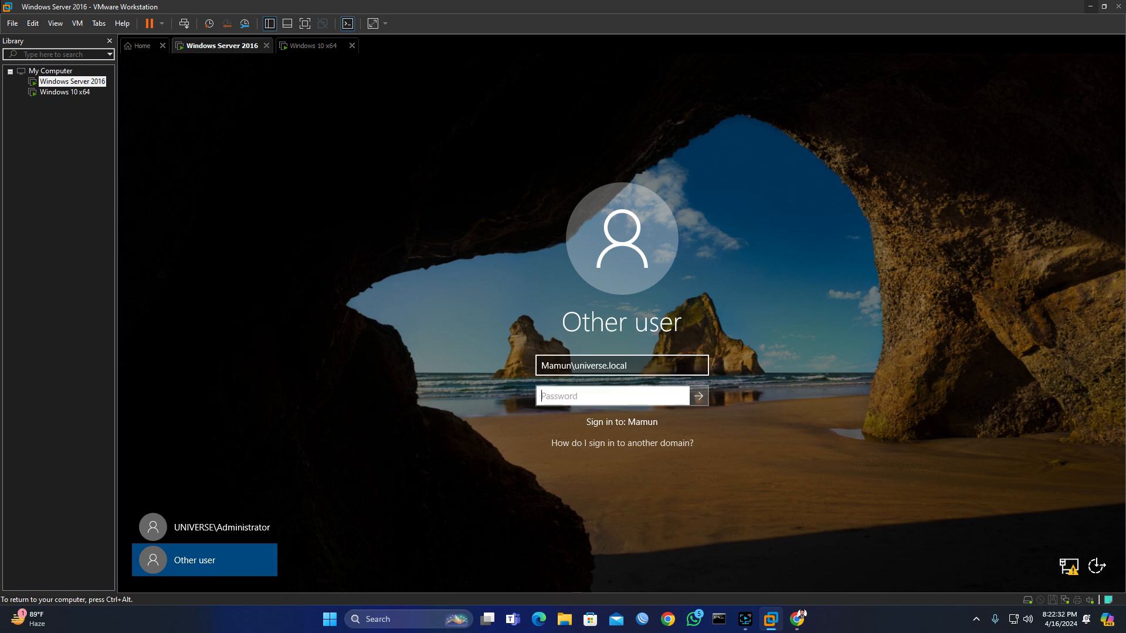
{"action": "type", "text": "••••••••••"}
{"action": "key", "text": "Return"}
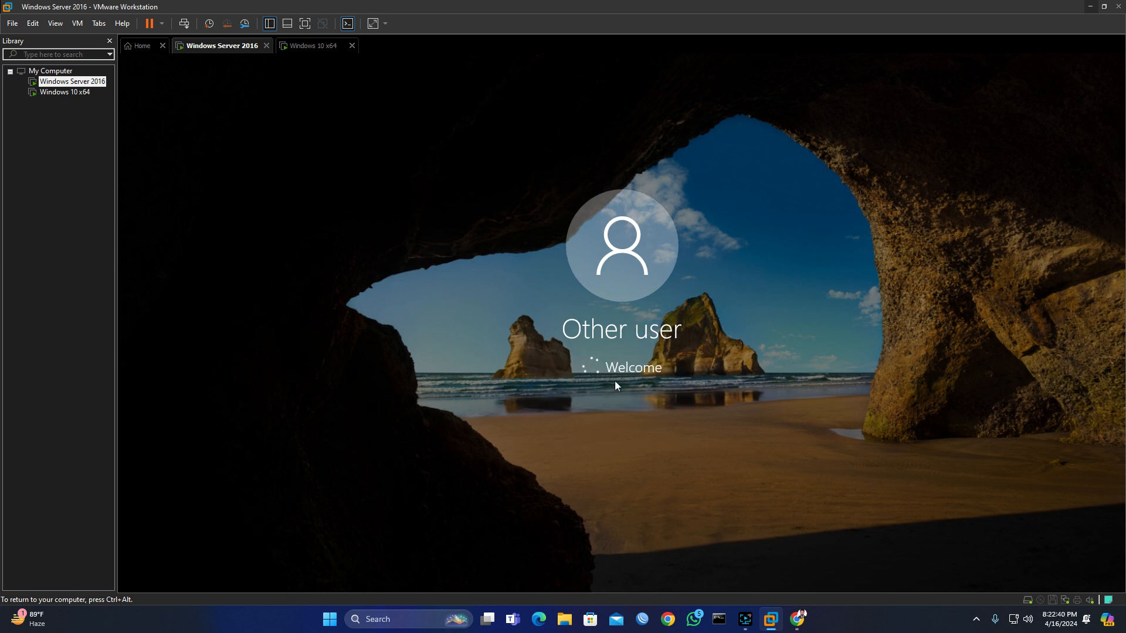
Step: Dismiss the incorrect password message and delete the mistyped user name
{"action": "left_click", "coordinate": [622, 396]}
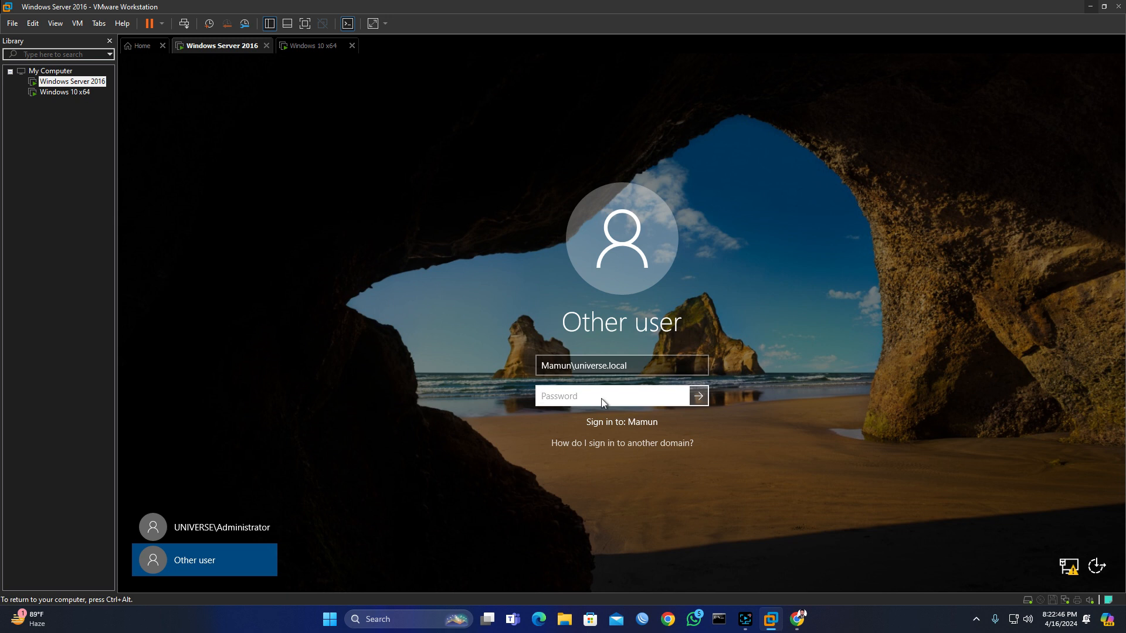
{"action": "key", "text": "shift+Tab"}
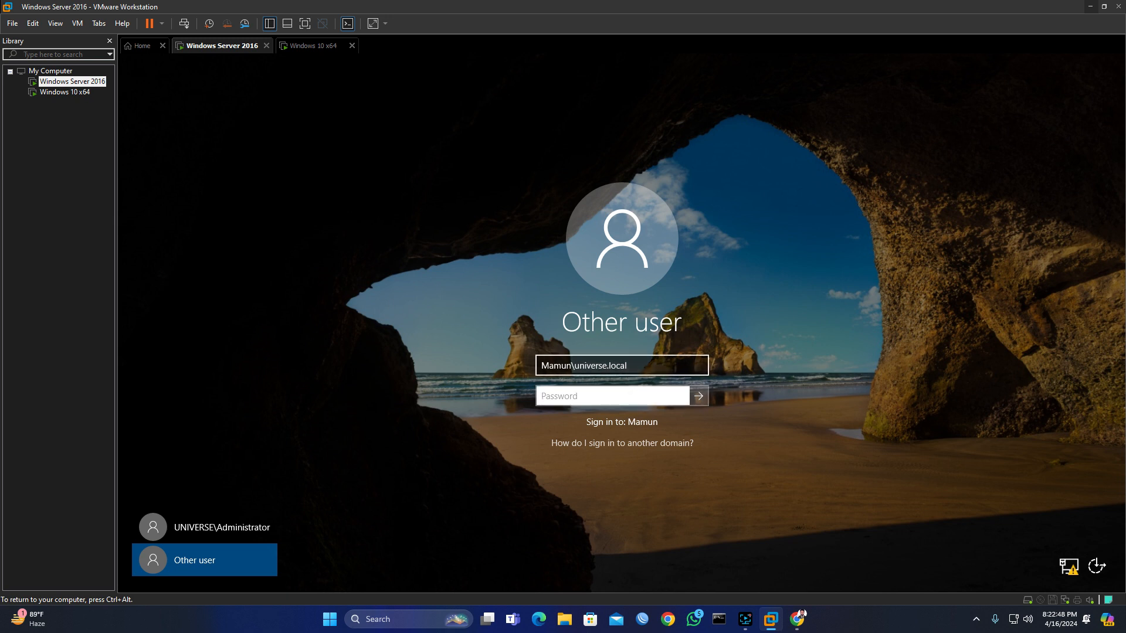
{"action": "left_click", "coordinate": [639, 374]}
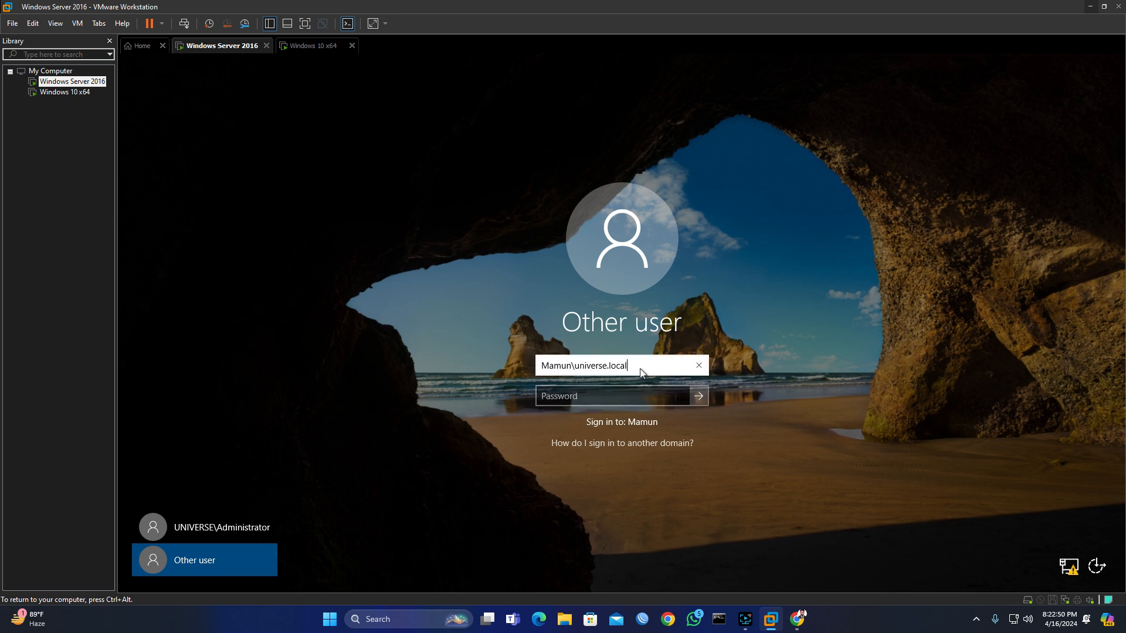
{"action": "key", "text": "BackSpace"}
{"action": "key", "text": "BackSpace"}
{"action": "key", "text": "BackSpace"}
{"action": "key", "text": "BackSpace"}
{"action": "key", "text": "BackSpace"}
{"action": "key", "text": "BackSpace"}
{"action": "key", "text": "BackSpace"}
{"action": "key", "text": "BackSpace"}
{"action": "key", "text": "BackSpace"}
{"action": "key", "text": "BackSpace"}
{"action": "key", "text": "BackSpace"}
{"action": "key", "text": "BackSpace"}
{"action": "key", "text": "BackSpace"}
{"action": "key", "text": "BackSpace"}
{"action": "key", "text": "BackSpace"}
{"action": "key", "text": "BackSpace"}
{"action": "key", "text": "BackSpace"}
{"action": "key", "text": "BackSpace"}
{"action": "key", "text": "BackSpace"}
{"action": "key", "text": "BackSpace"}
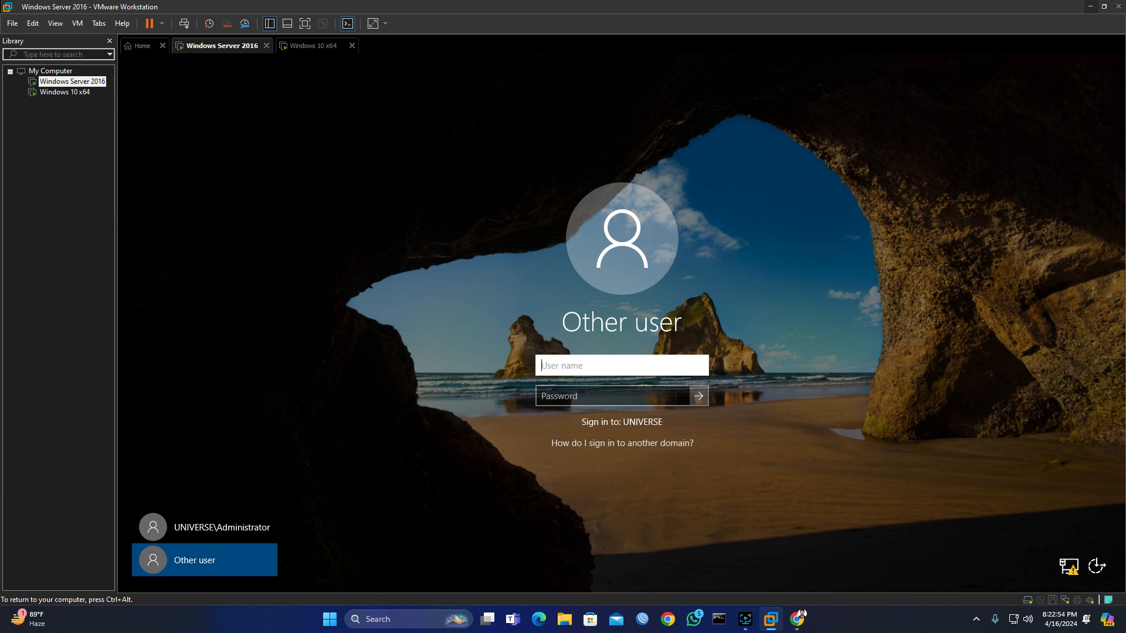
Step: Sign in as UNIVERSE\ followed by the delegated user's name, with the account's password
{"action": "type", "text": "N"}
{"action": "key", "text": "BackSpace"}
{"action": "type", "text": "UNIVERSE"}
{"action": "type", "text": "\\m"}
{"action": "key", "text": "BackSpace"}
{"action": "type", "text": "Mamun"}
{"action": "key", "text": "Tab"}
{"action": "type", "text": "*****"}
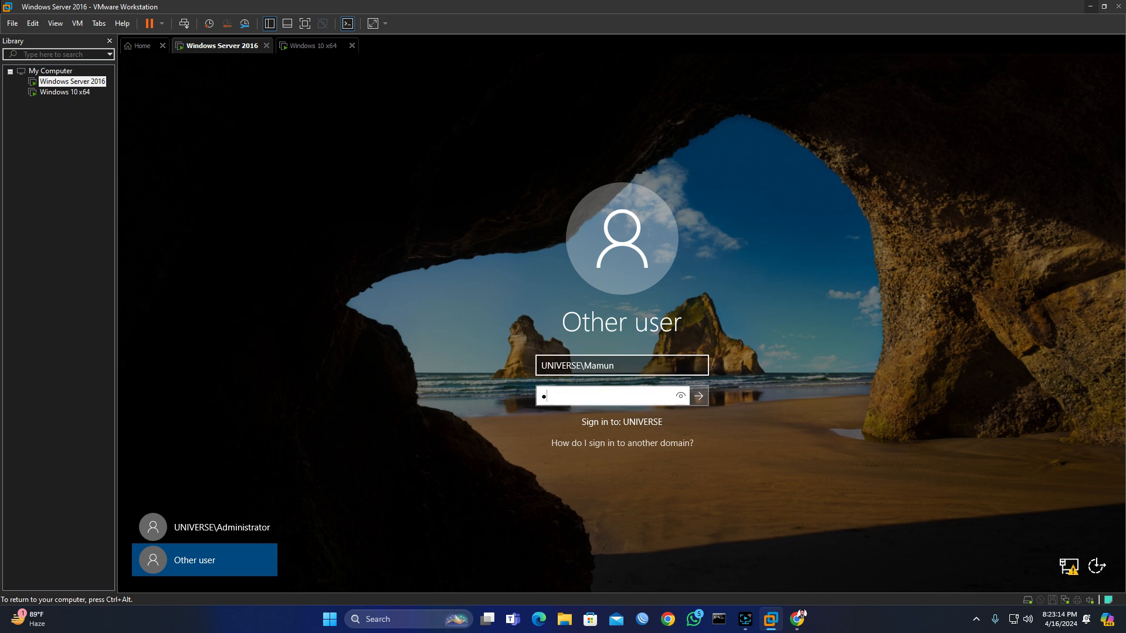
{"action": "type", "text": "*****"}
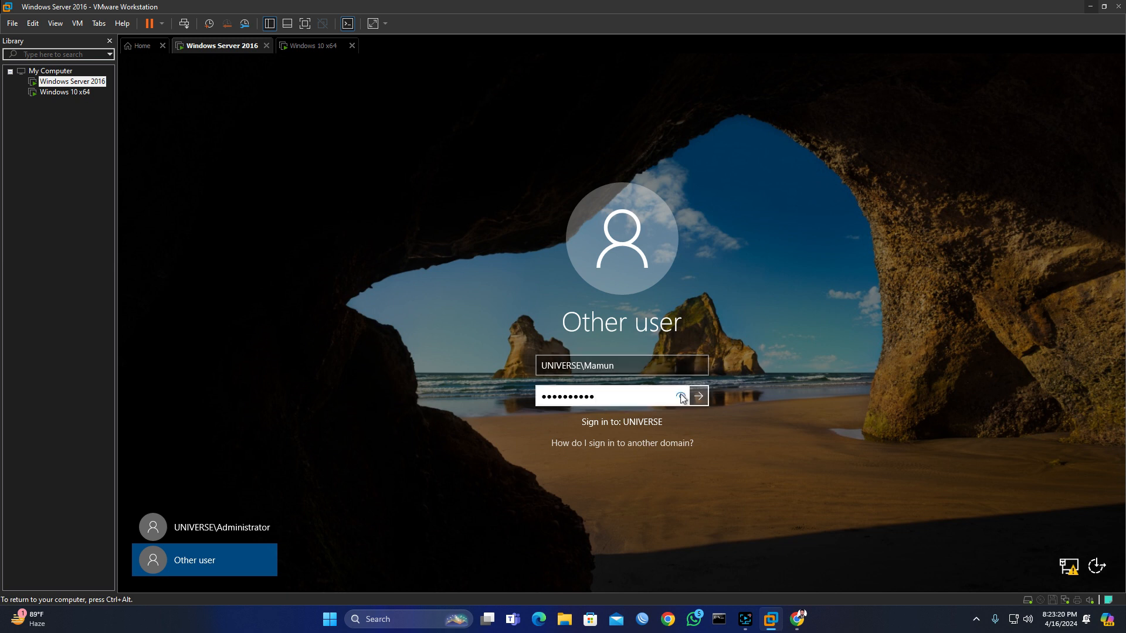
{"action": "left_click", "coordinate": [697, 398]}
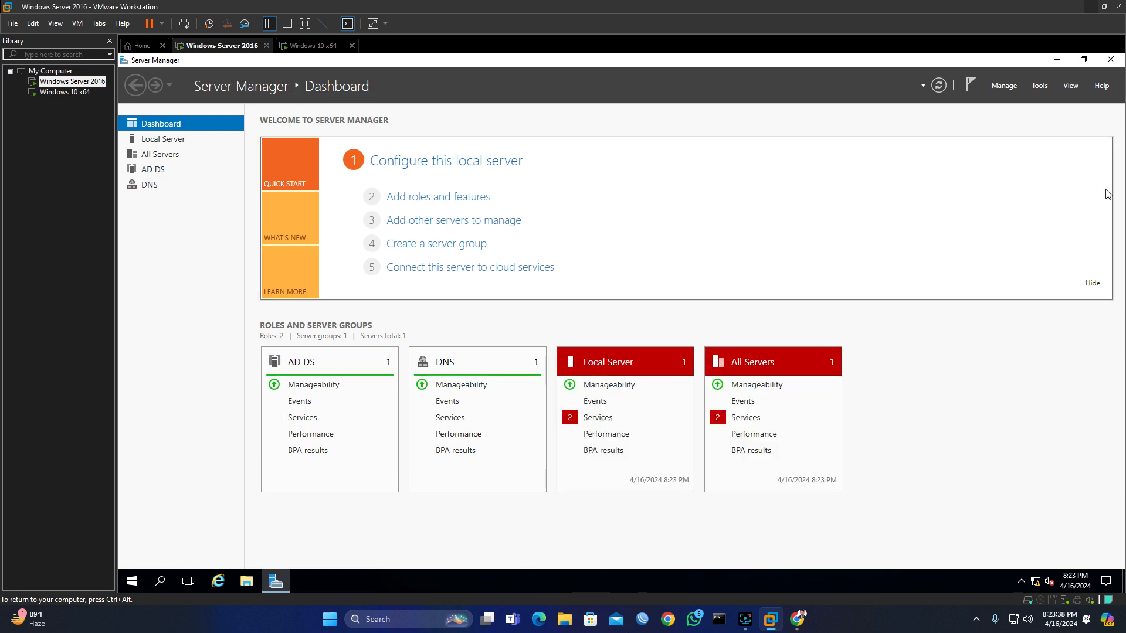
Step: Launch Active Directory Users and Computers from Server Manager's Tools menu
{"action": "left_click", "coordinate": [1041, 86]}
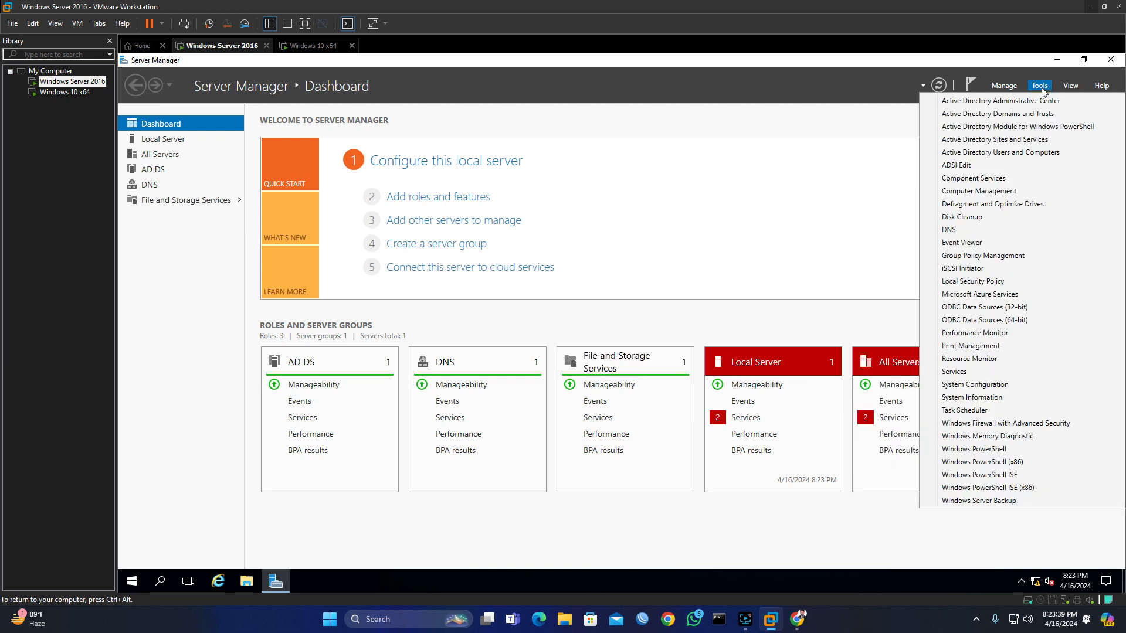
{"action": "left_click", "coordinate": [1008, 153]}
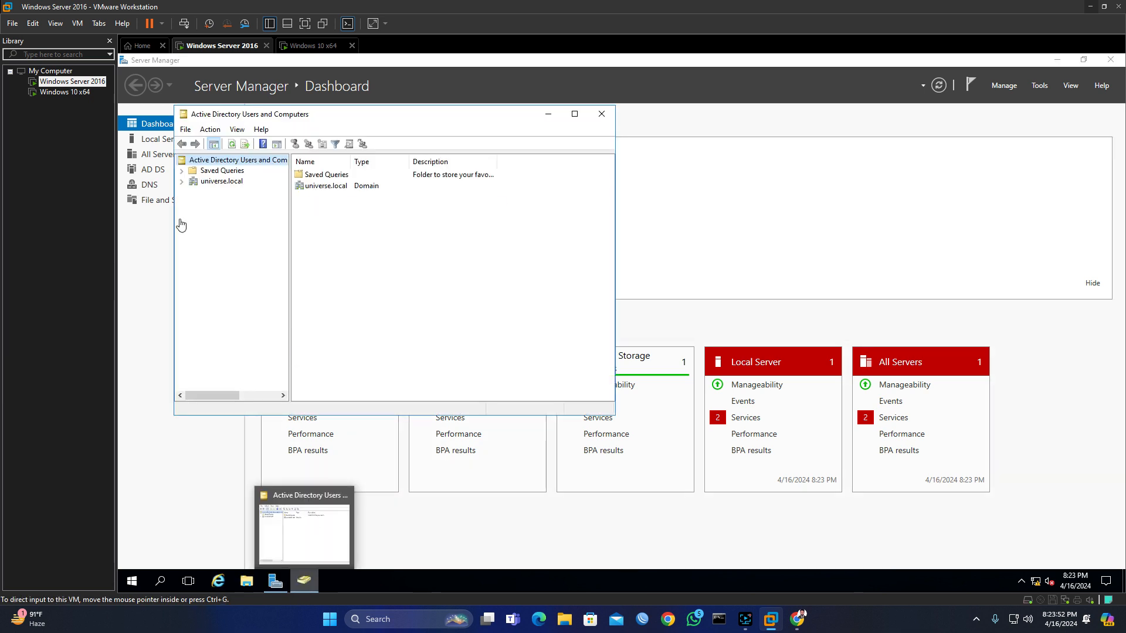
Step: Start a new user in universe.local's Users container with logon name 'a'
{"action": "left_click", "coordinate": [181, 181]}
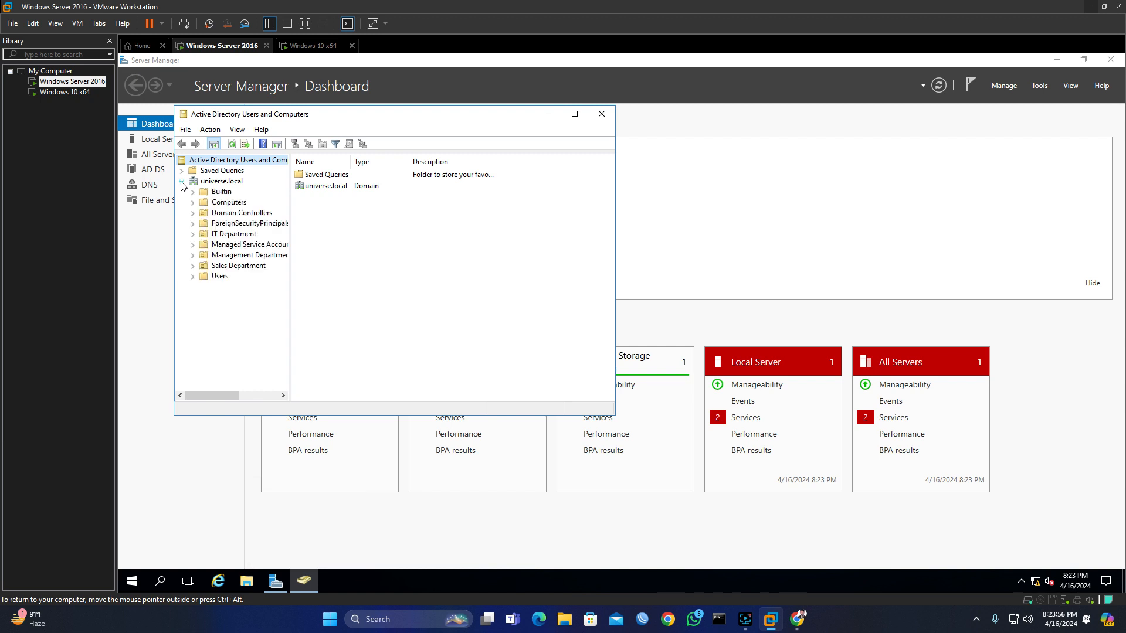
{"action": "left_click", "coordinate": [222, 277]}
{"action": "right_click", "coordinate": [223, 276]}
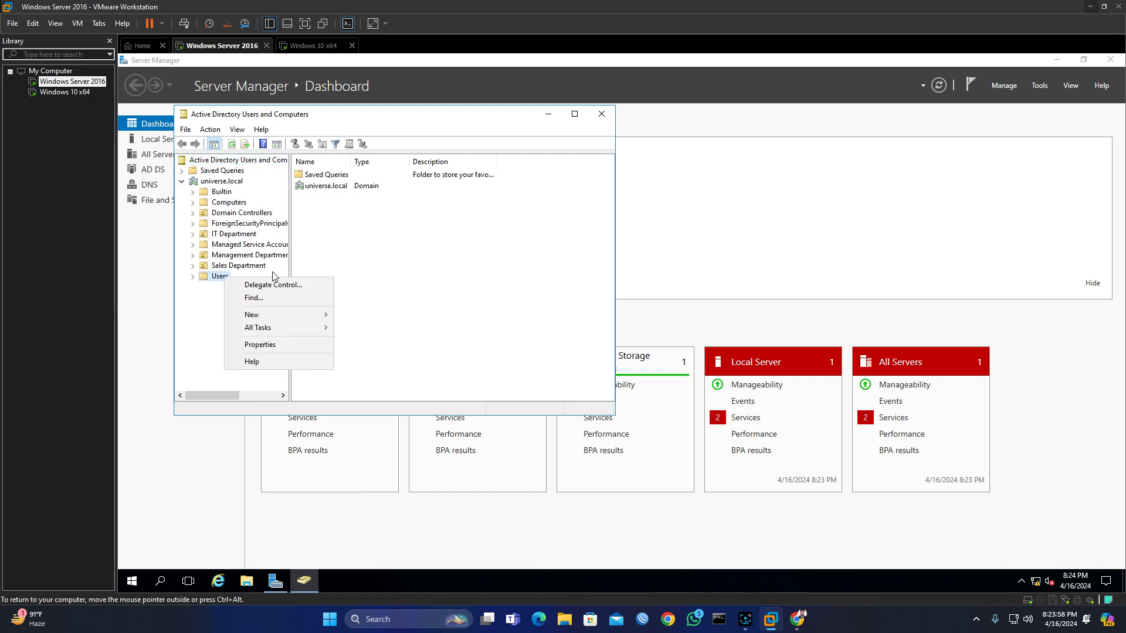
{"action": "mouse_move", "coordinate": [298, 315]}
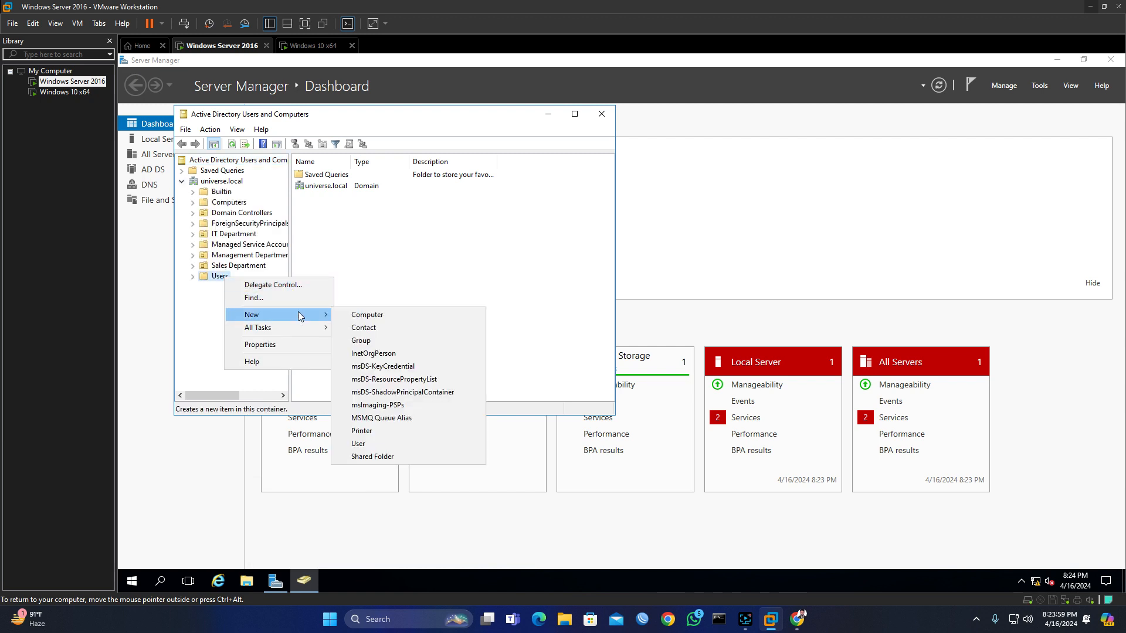
{"action": "left_click", "coordinate": [380, 444]}
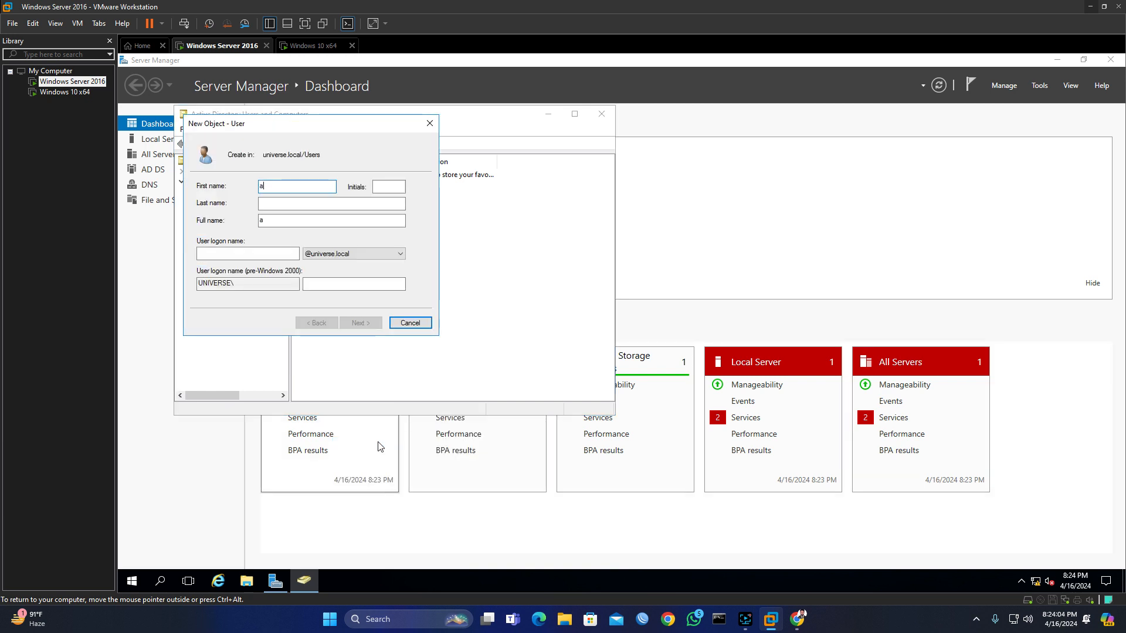
{"action": "key", "text": "Tab"}
{"action": "key", "text": "Tab"}
{"action": "key", "text": "Tab"}
{"action": "key", "text": "Tab"}
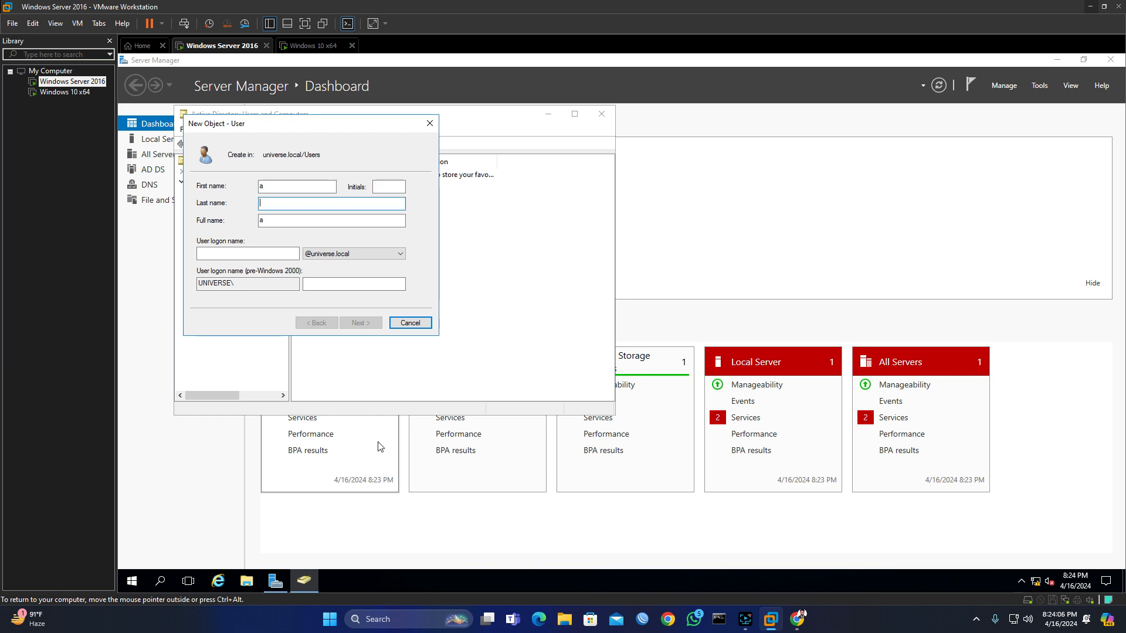
{"action": "type", "text": "a"}
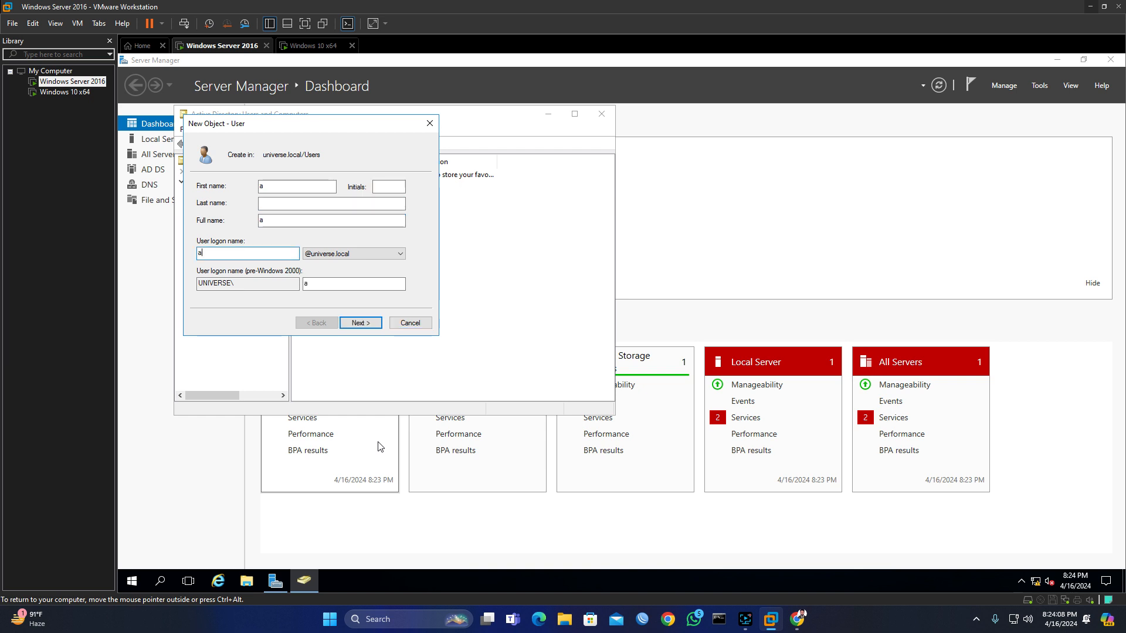
Step: Clear 'must change password at next logon', tick 'User cannot change password', set and confirm the password, then finish
{"action": "left_click", "coordinate": [360, 324]}
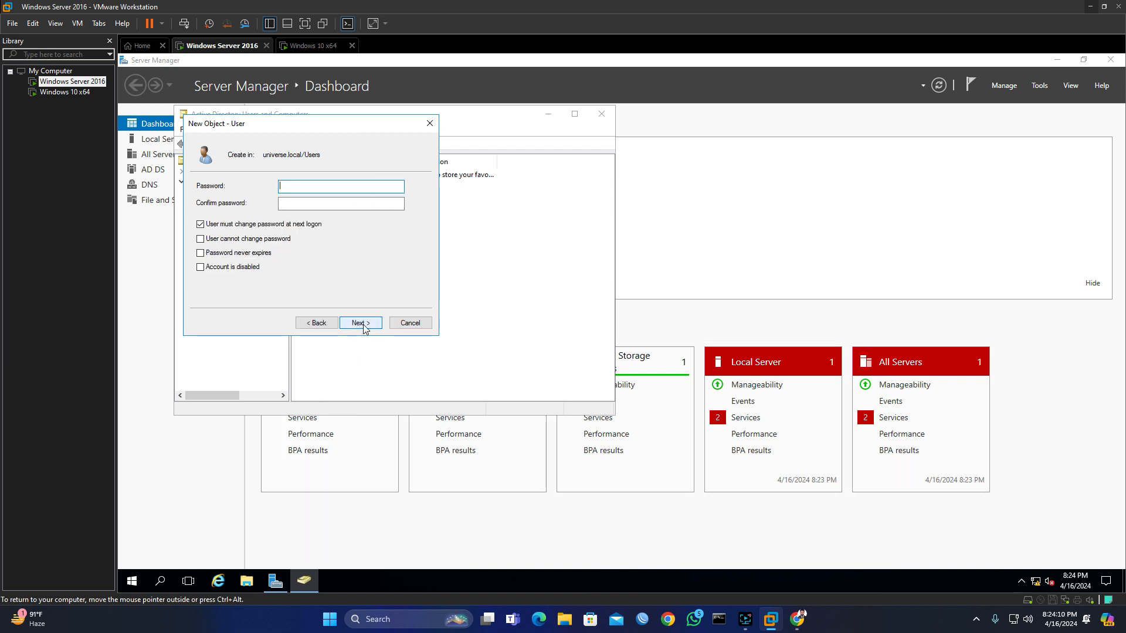
{"action": "left_click", "coordinate": [200, 225]}
{"action": "left_click", "coordinate": [200, 239]}
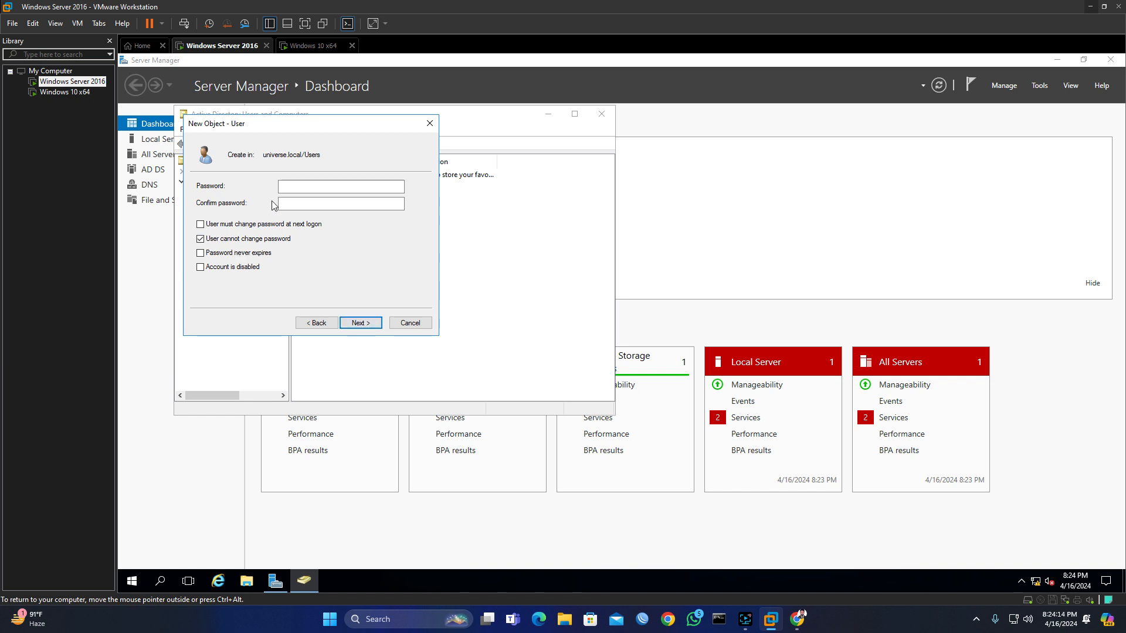
{"action": "left_click", "coordinate": [281, 186]}
{"action": "type", "text": "P@ssw•••••"}
{"action": "key", "text": "Tab"}
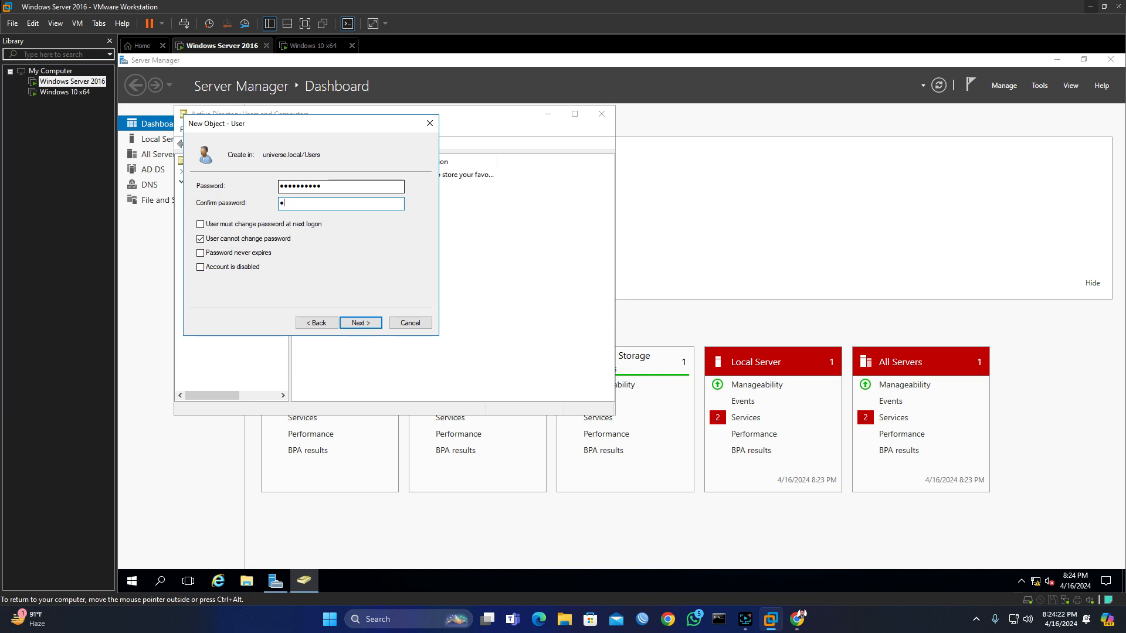
{"action": "type", "text": "P@ssword12"}
{"action": "left_click", "coordinate": [368, 322]}
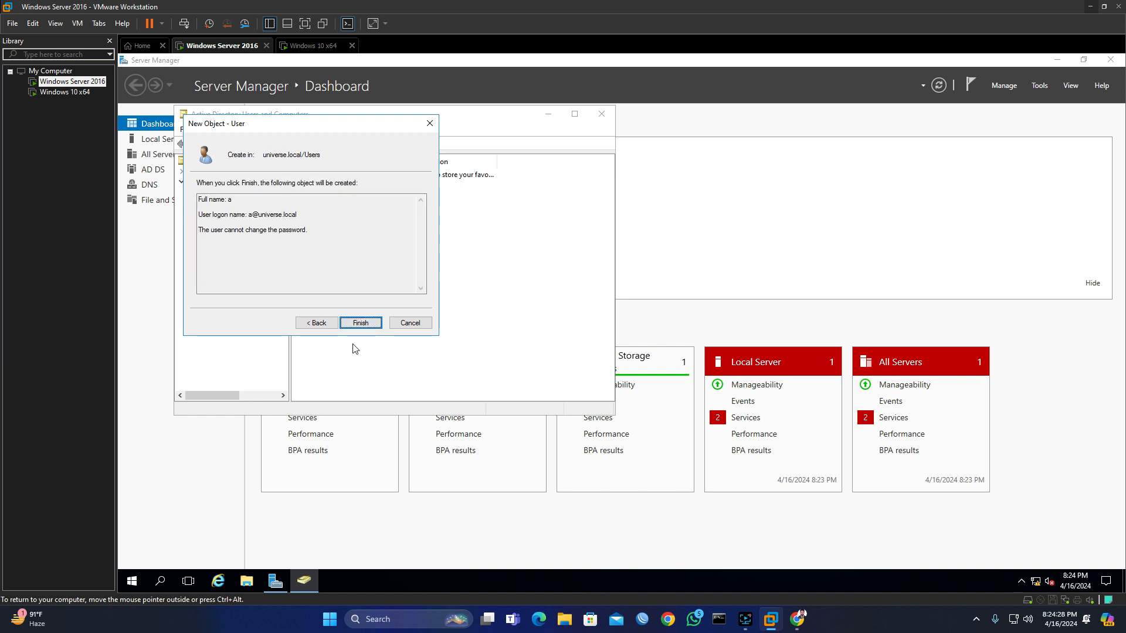
{"action": "left_click", "coordinate": [371, 326]}
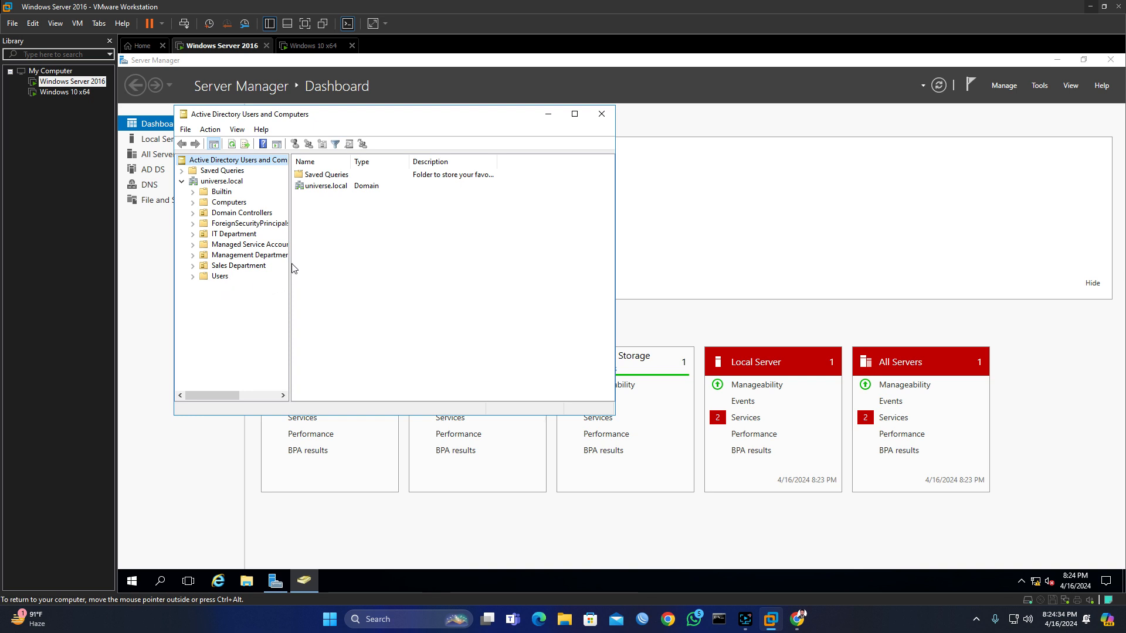
Step: Reset user a's password from the Users list, entering and confirming the new password
{"action": "left_click", "coordinate": [222, 277]}
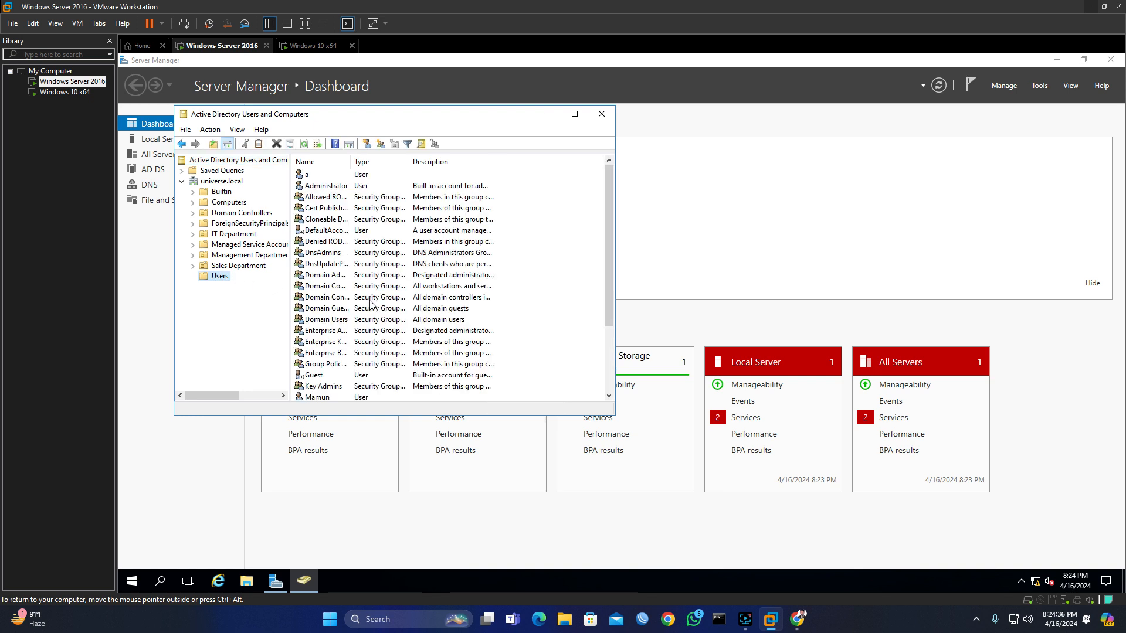
{"action": "scroll", "coordinate": [371, 305], "scroll_direction": "down", "scroll_amount": 3}
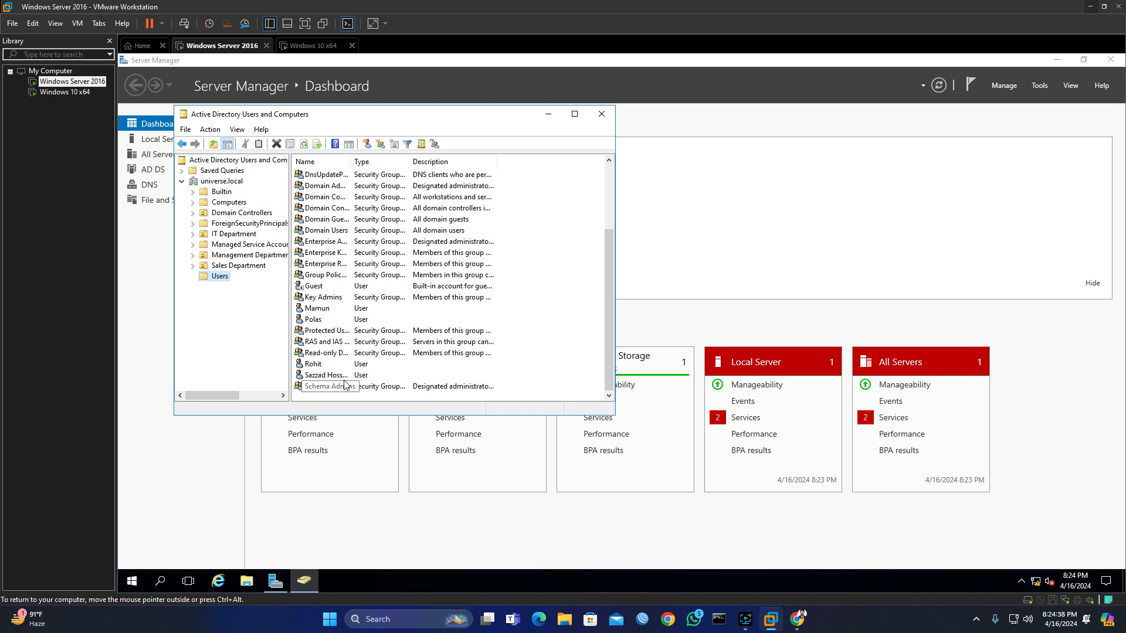
{"action": "scroll", "coordinate": [345, 342], "scroll_direction": "up", "scroll_amount": 3}
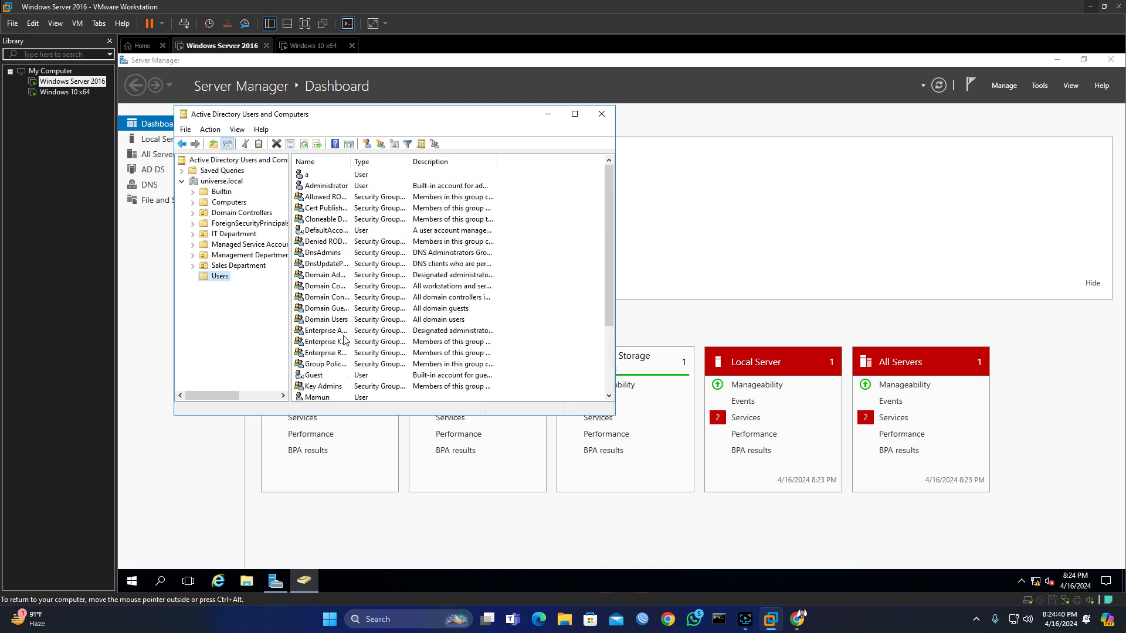
{"action": "left_click", "coordinate": [328, 176]}
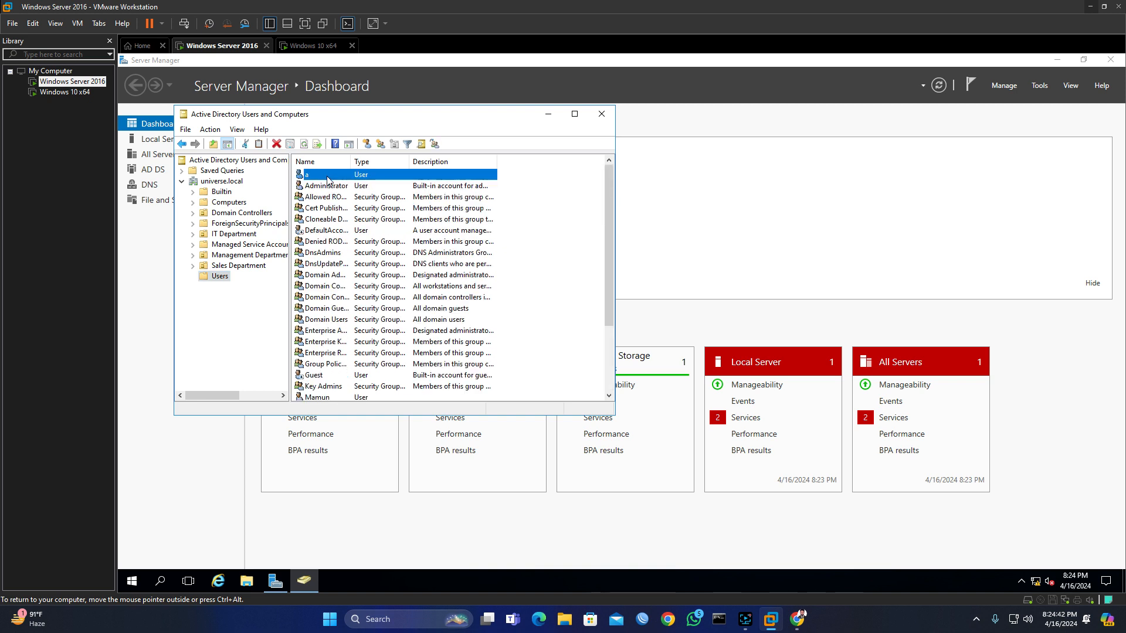
{"action": "right_click", "coordinate": [327, 180]}
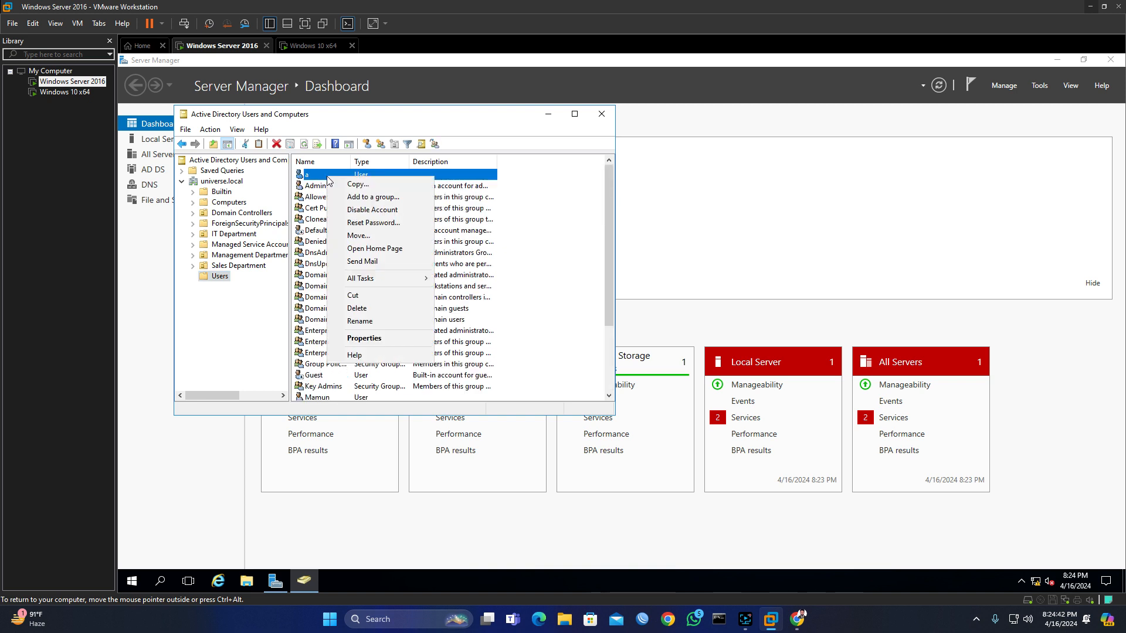
{"action": "left_click", "coordinate": [379, 225]}
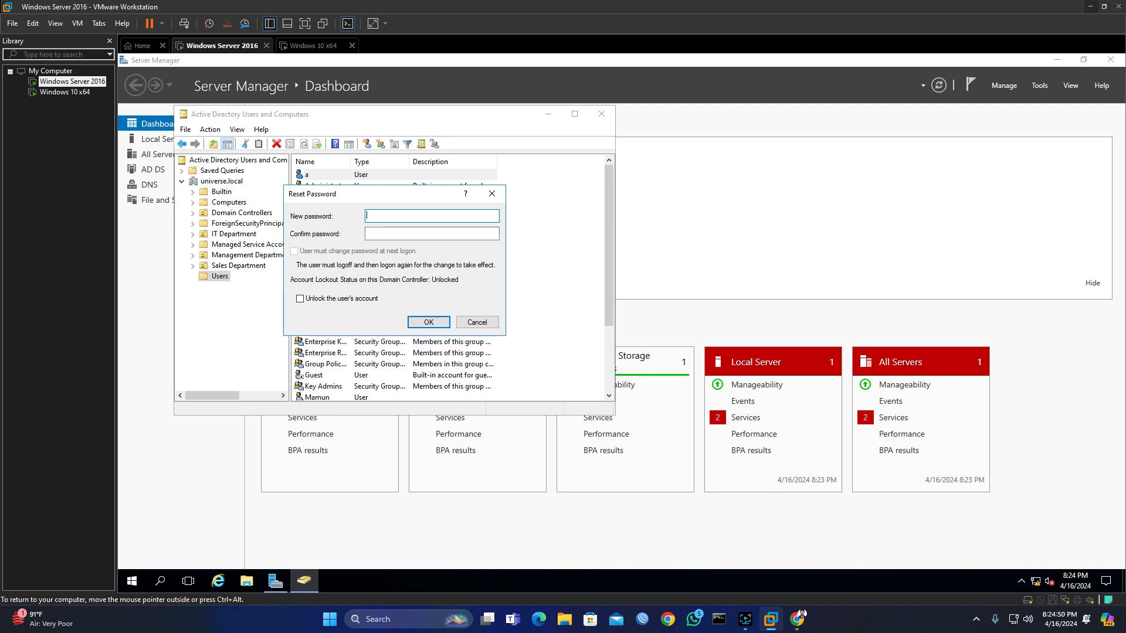
{"action": "type", "text": "•••••••••"}
{"action": "left_click", "coordinate": [432, 233]}
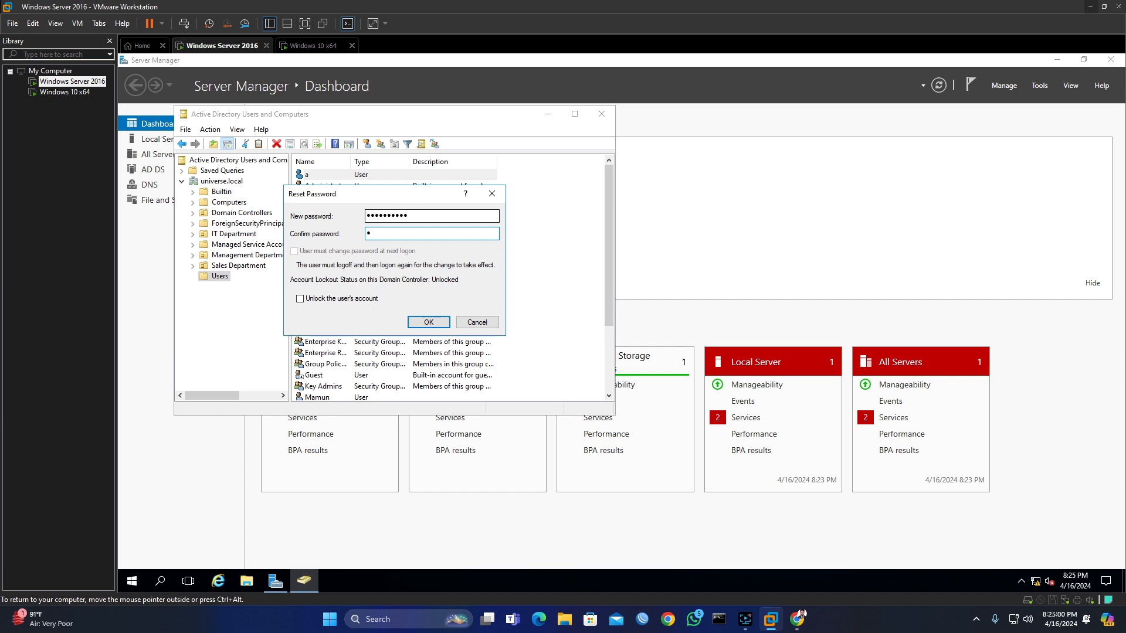
{"action": "type", "text": "••••••••••"}
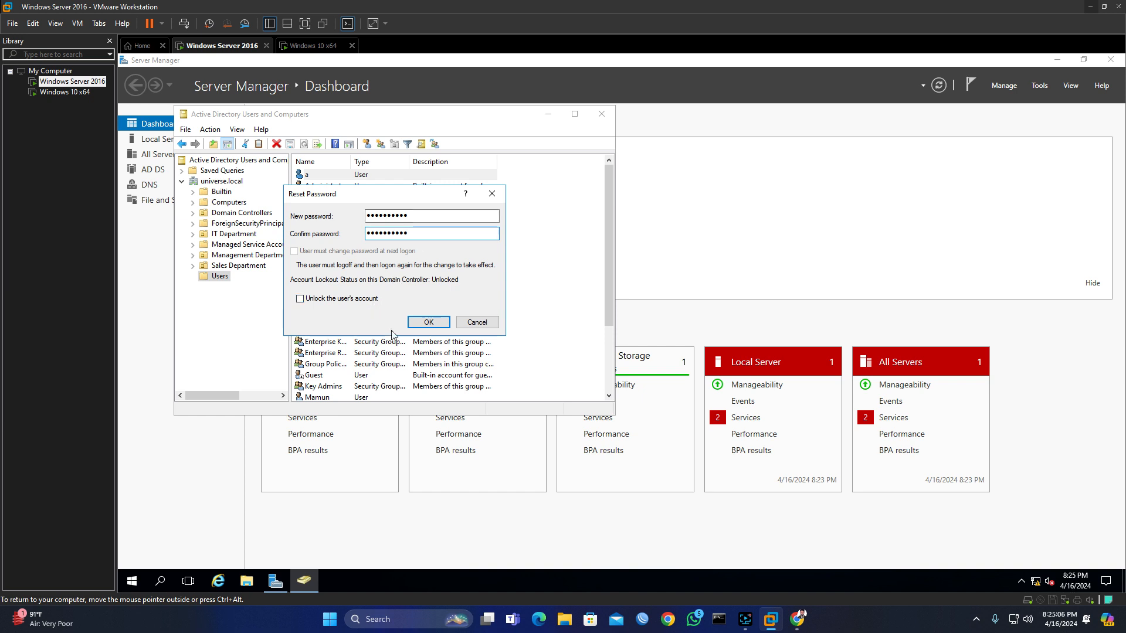
{"action": "left_click", "coordinate": [432, 322]}
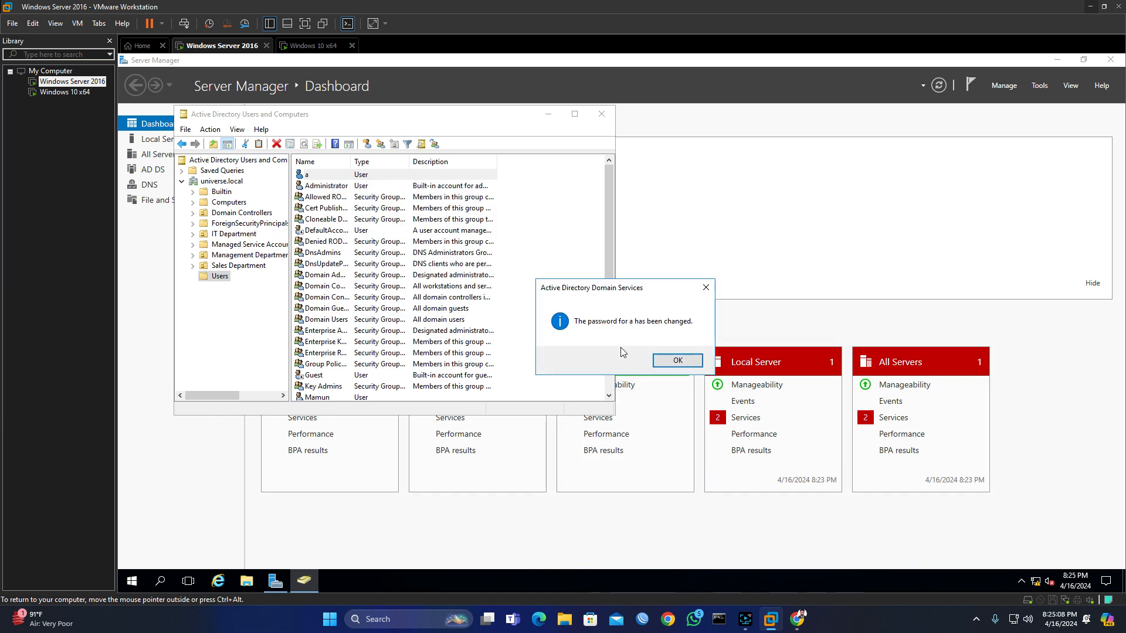
{"action": "left_click", "coordinate": [678, 361]}
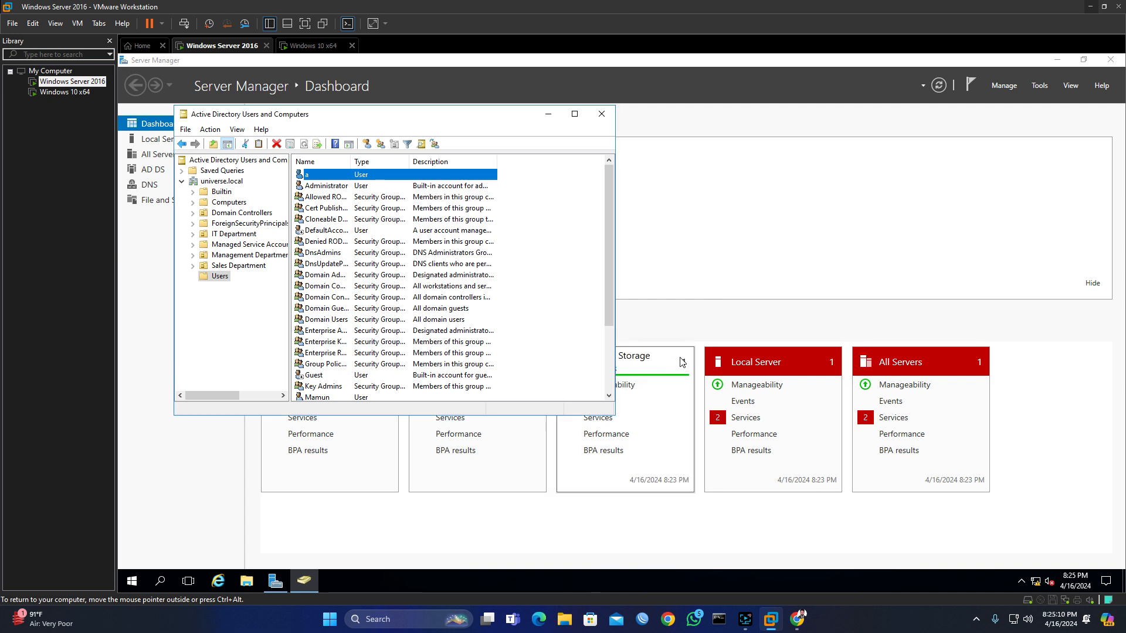